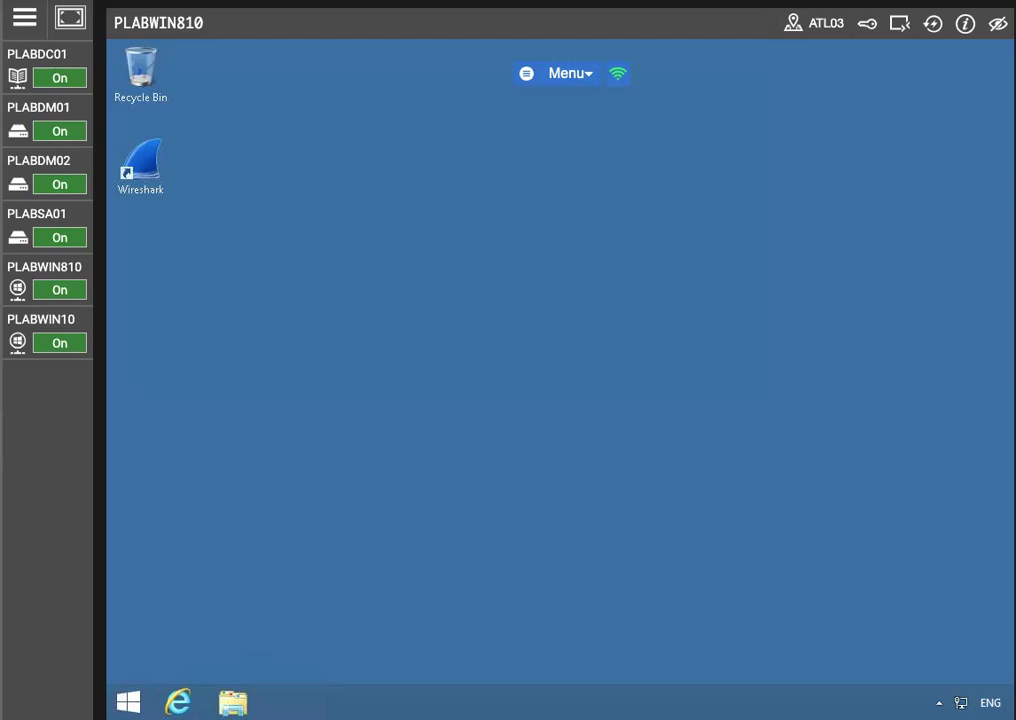
Switch the Practice Labs console to PLABWIN10, then to PLABSA01
left_click(45, 320)
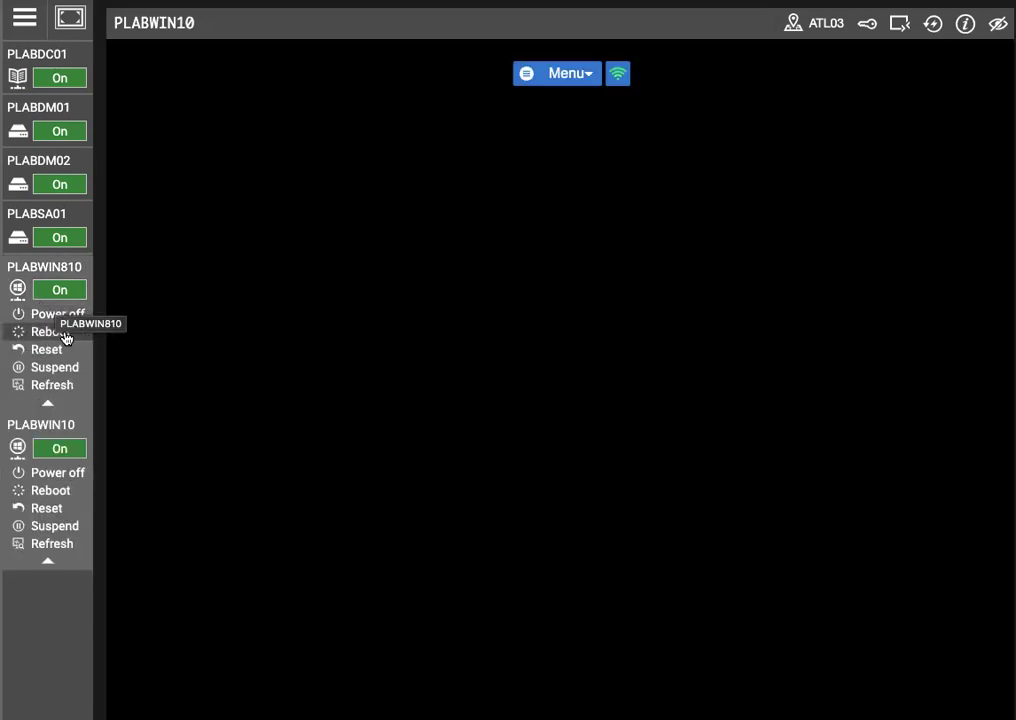
mouse_move(44, 214)
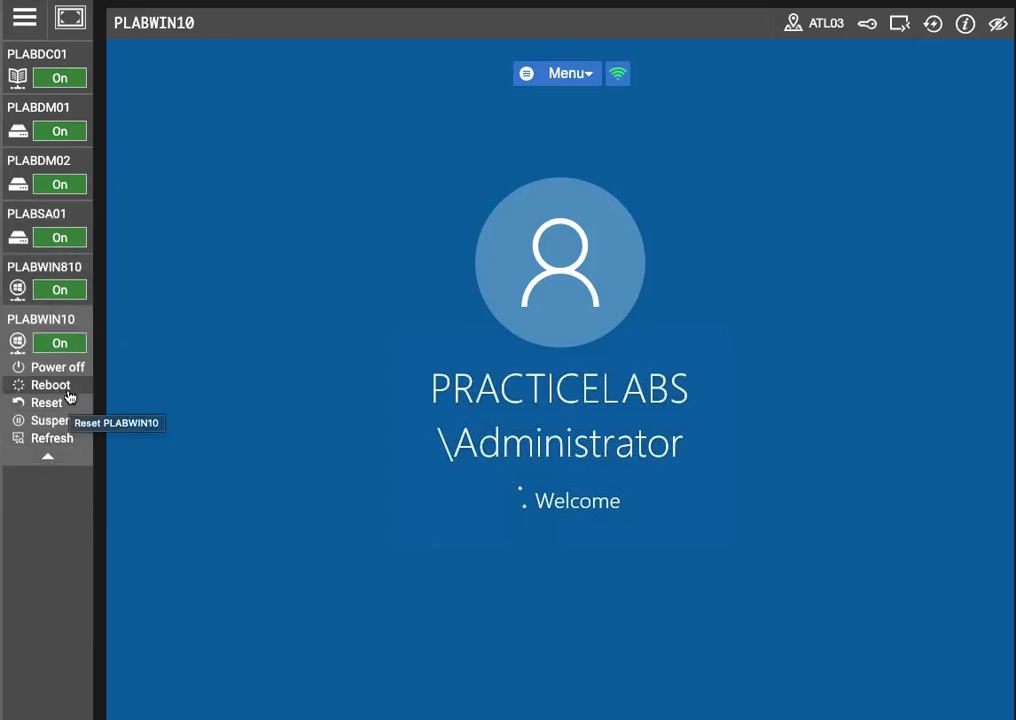
left_click(50, 320)
left_click(45, 267)
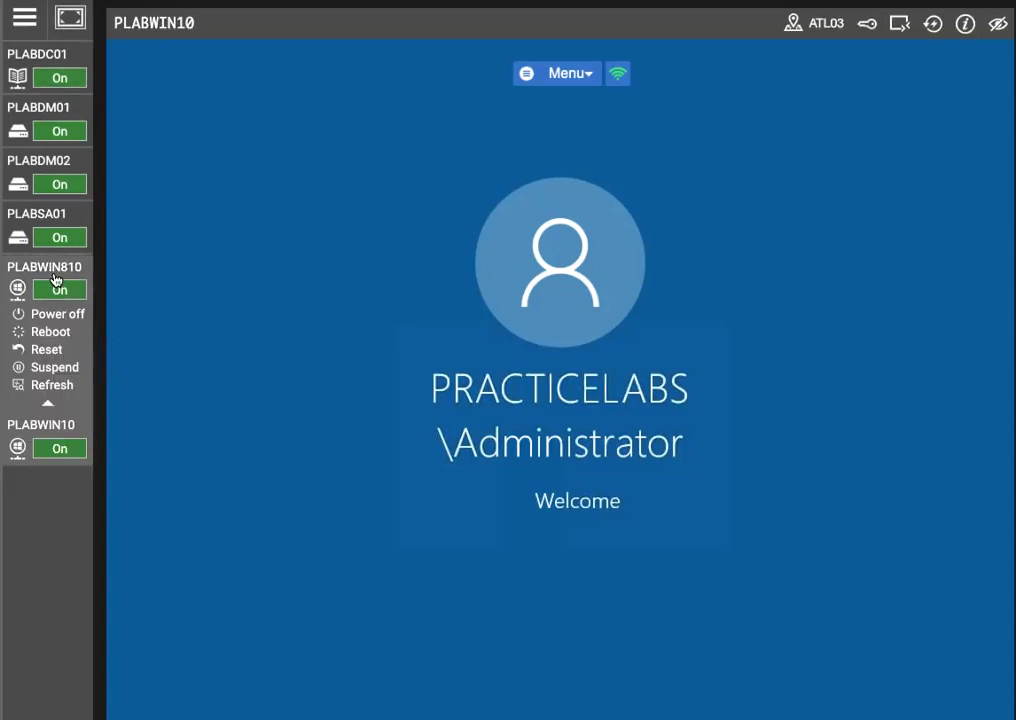
left_click(48, 214)
left_click(52, 236)
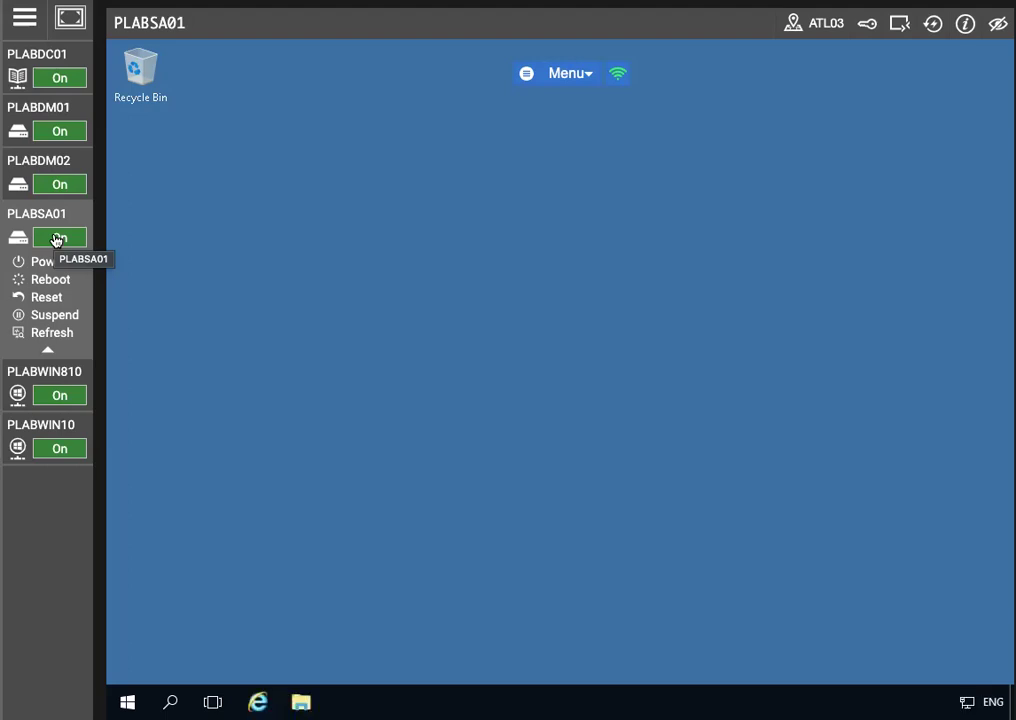
Switch to PLABDM02 and reconnect so its Server 2012 R2 desktop loads
left_click(50, 184)
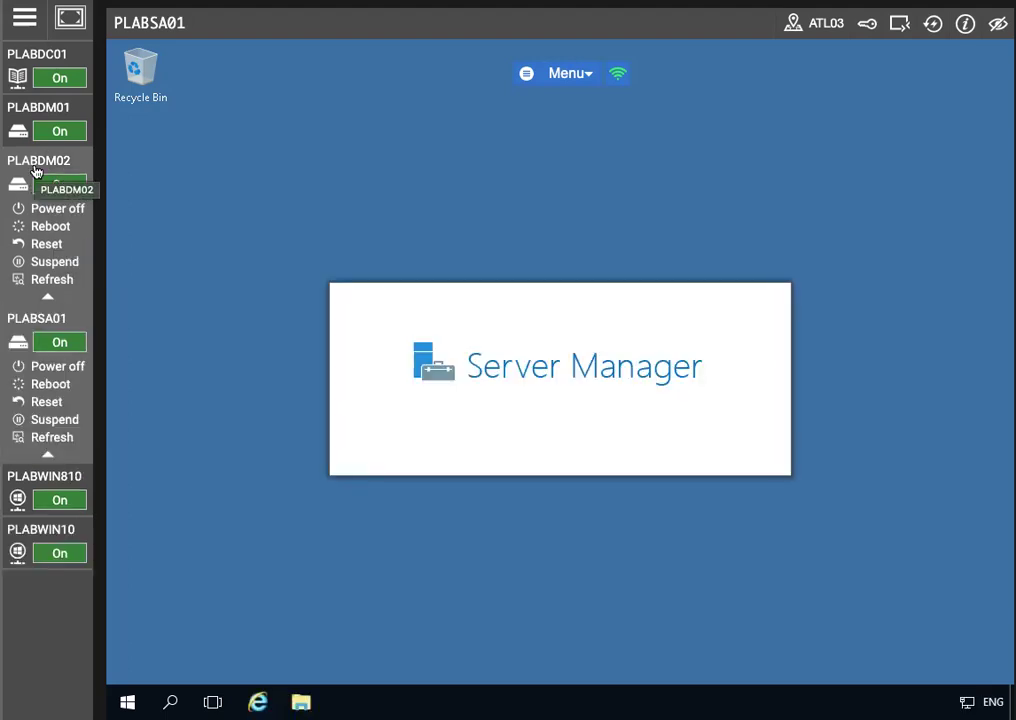
left_click(35, 172)
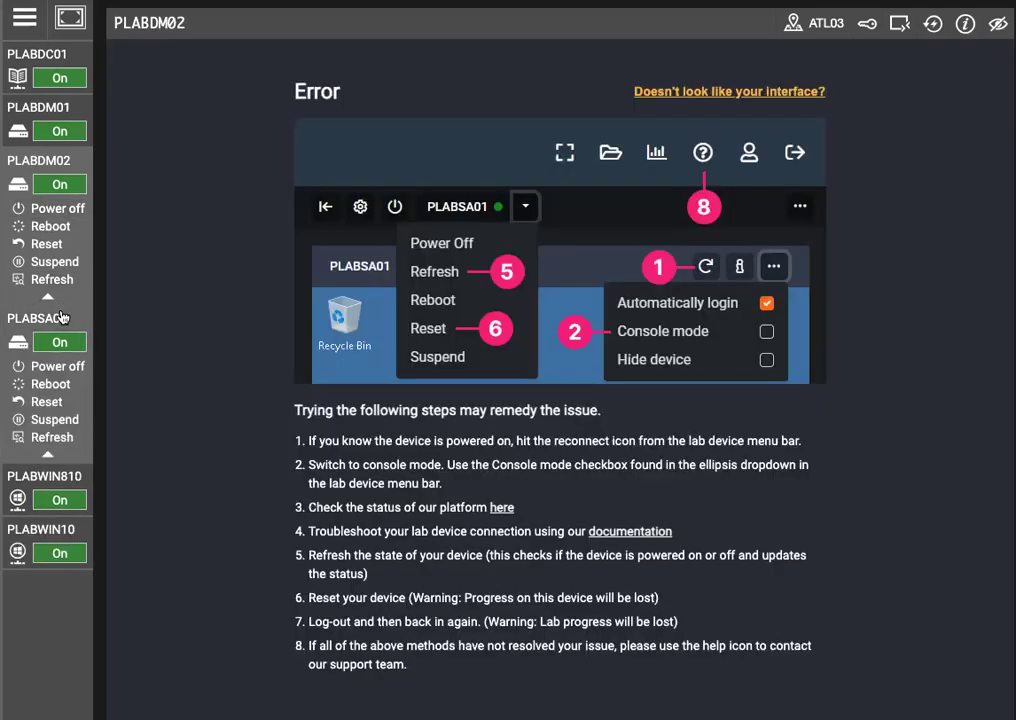
left_click(62, 317)
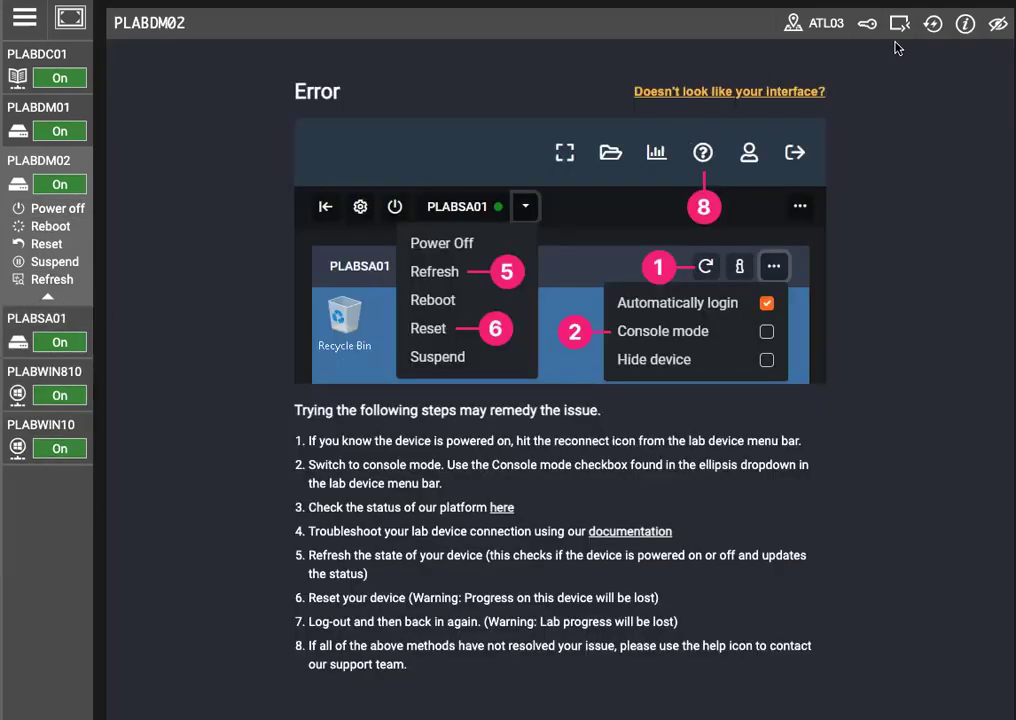
left_click(932, 25)
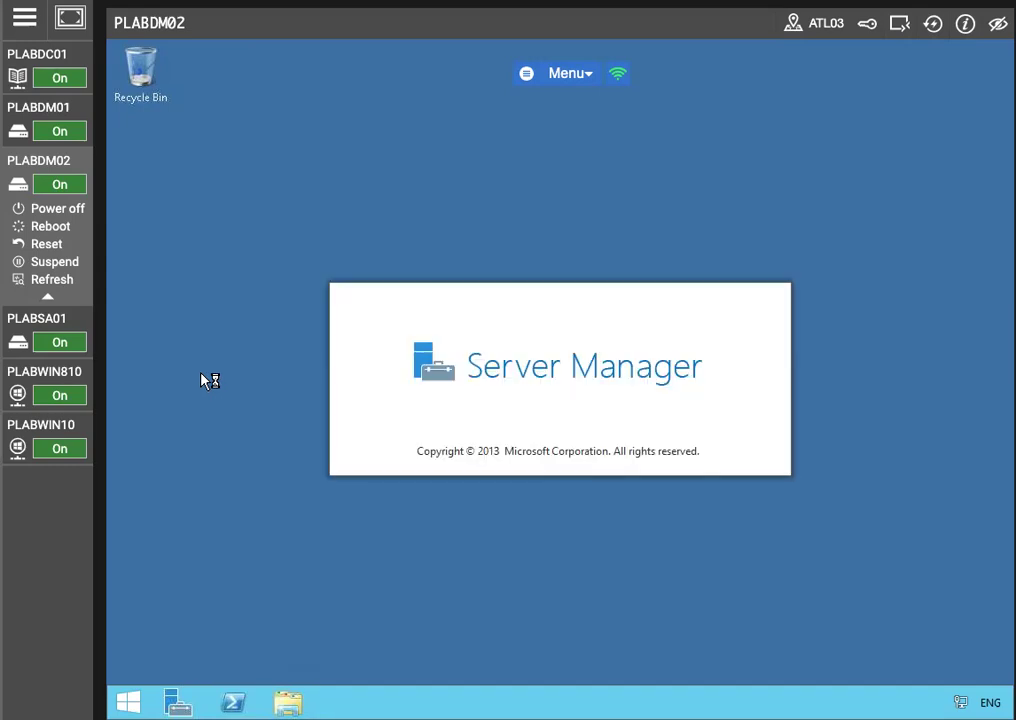
Move from PLABDM01 to the PLABDC01 domain controller and its Server Manager Dashboard
left_click(37, 108)
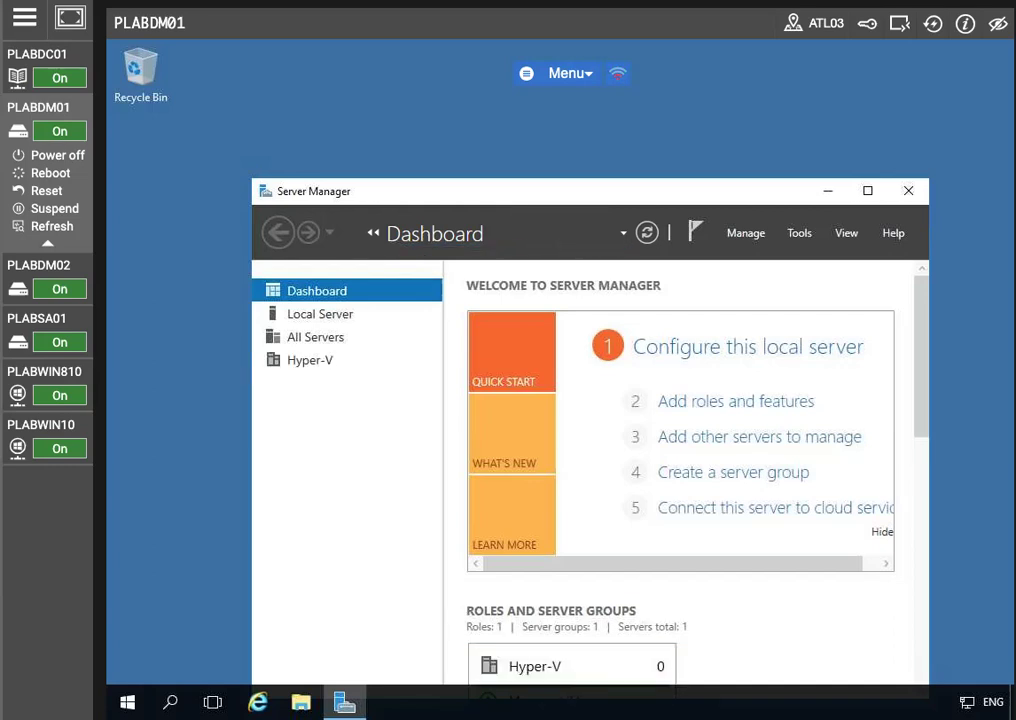
left_click(46, 58)
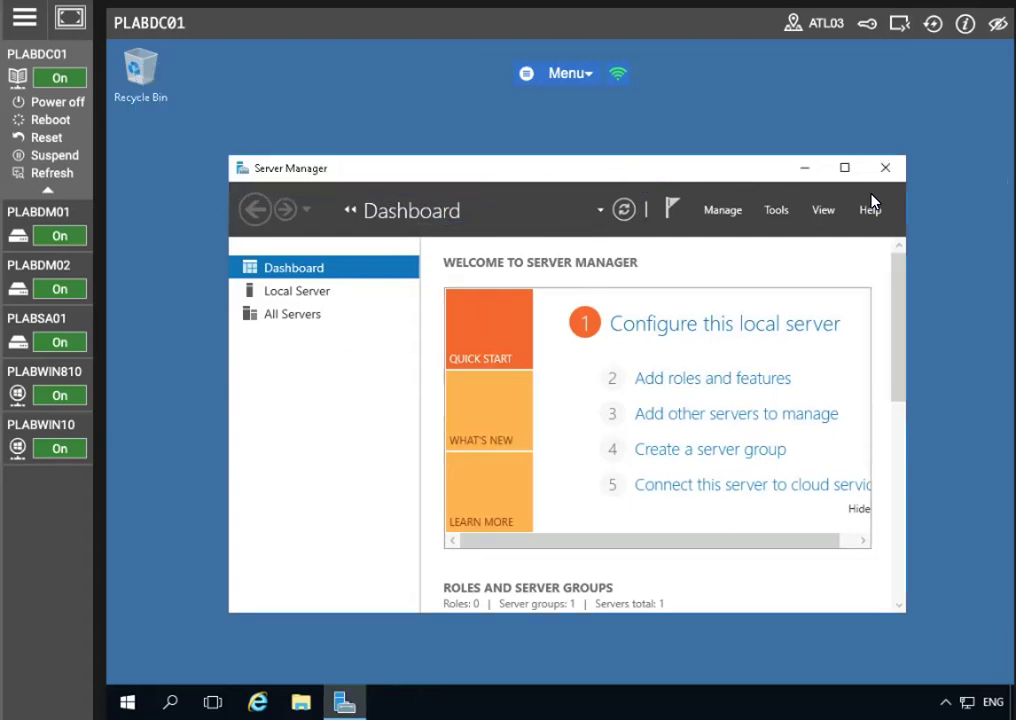
Maximize Server Manager and launch Windows PowerShell from its Tools list
left_click(847, 174)
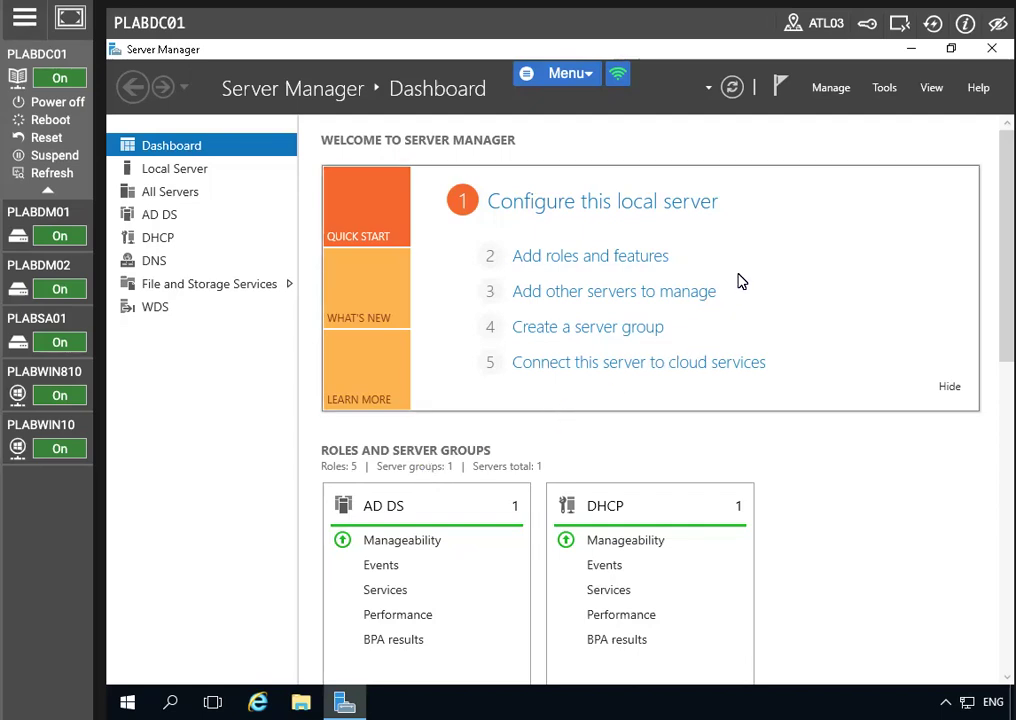
left_click(880, 89)
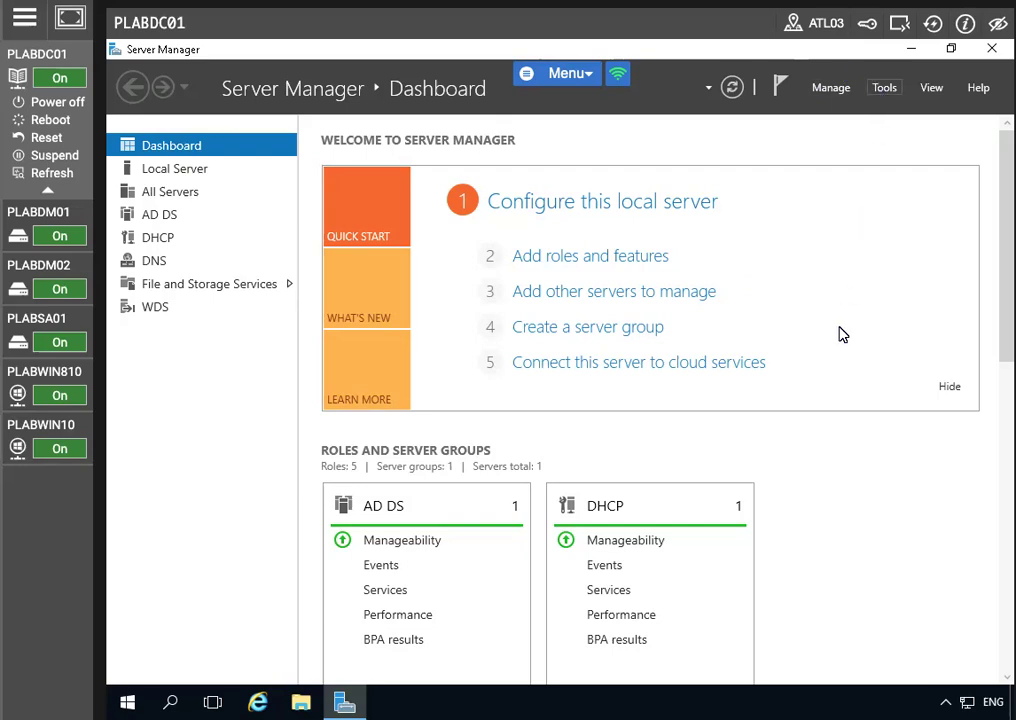
scroll(808, 680, "down", 1)
scroll(808, 680, "down", 1)
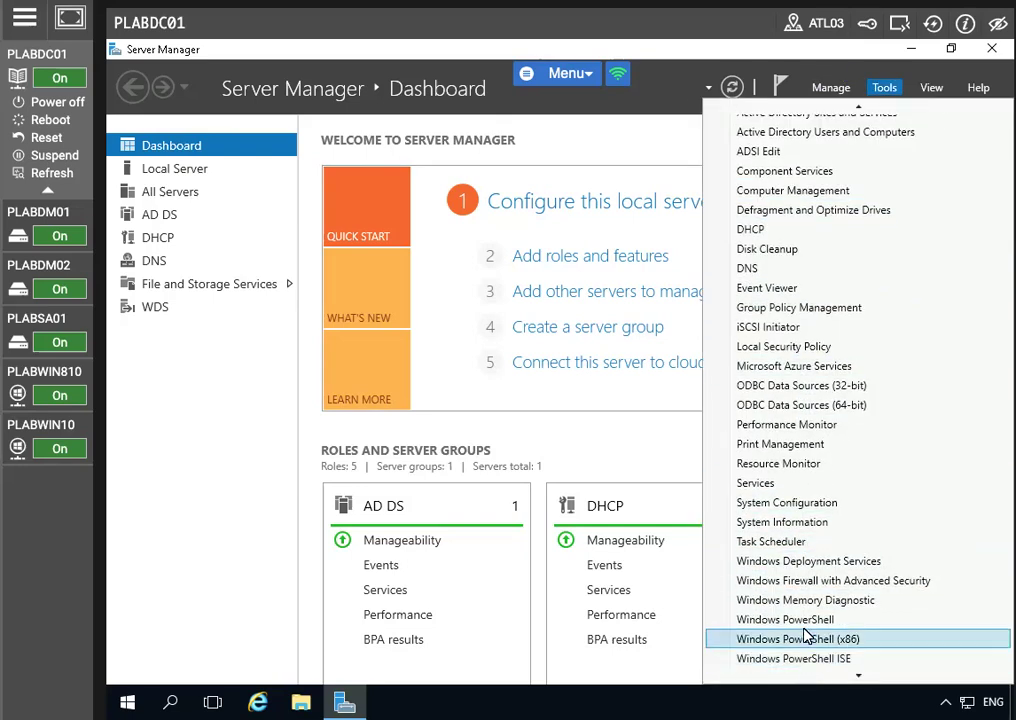
left_click(808, 617)
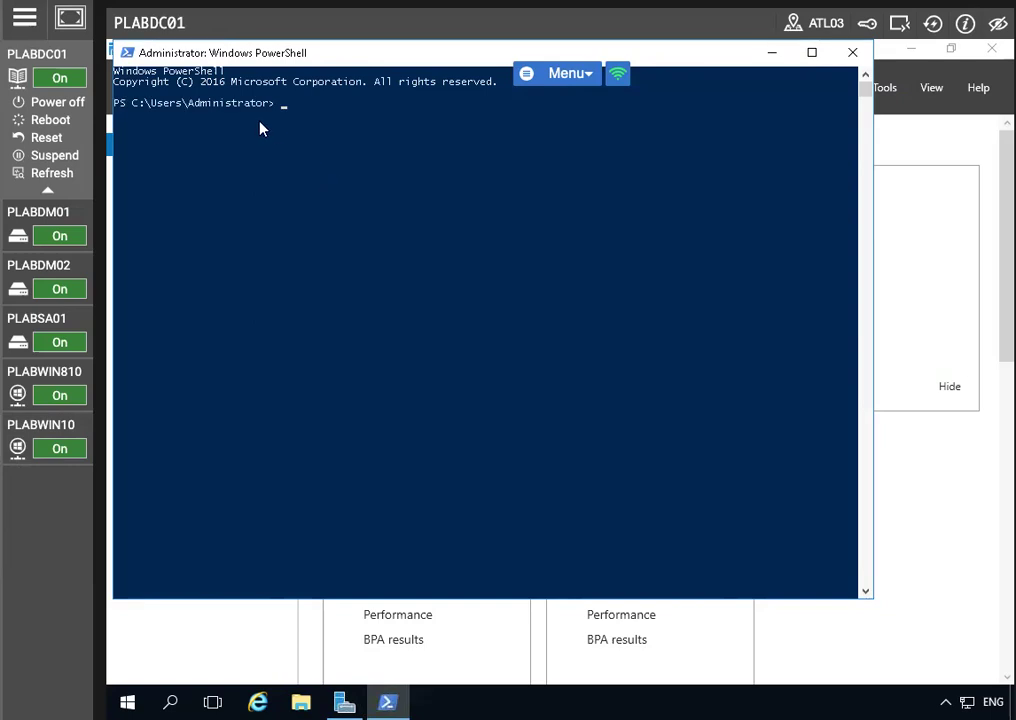
Run Add-WindowsFeature -Name ADCS-CERR-Authority -IncludeManagementTools, which fails with an invalid feature name
type("Add")
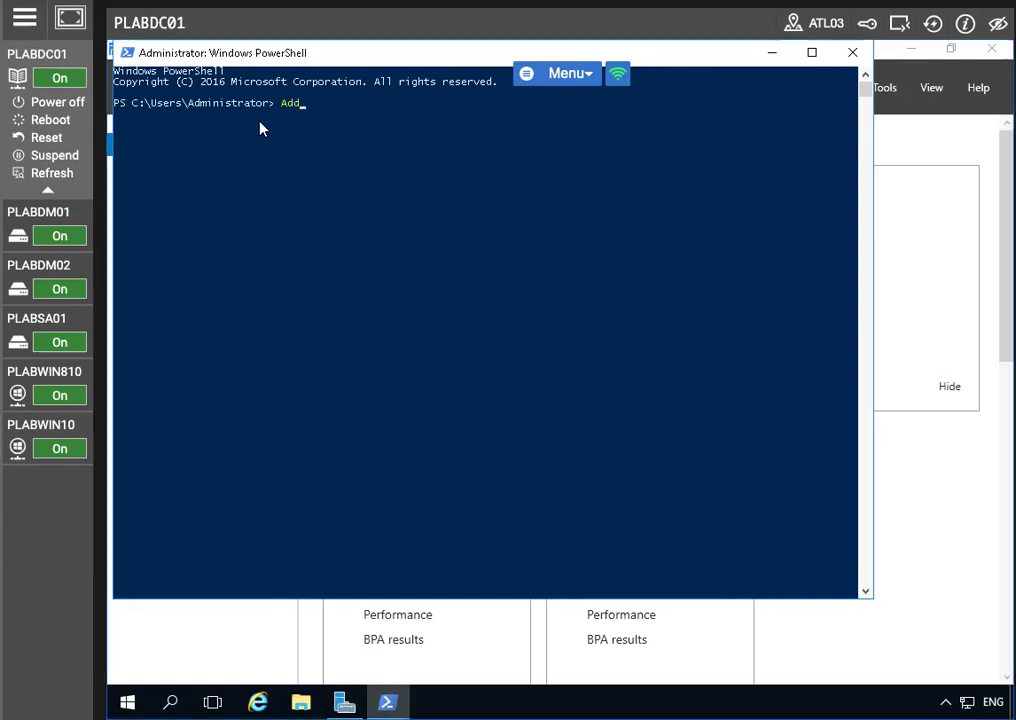
type("-WindowsFeature ")
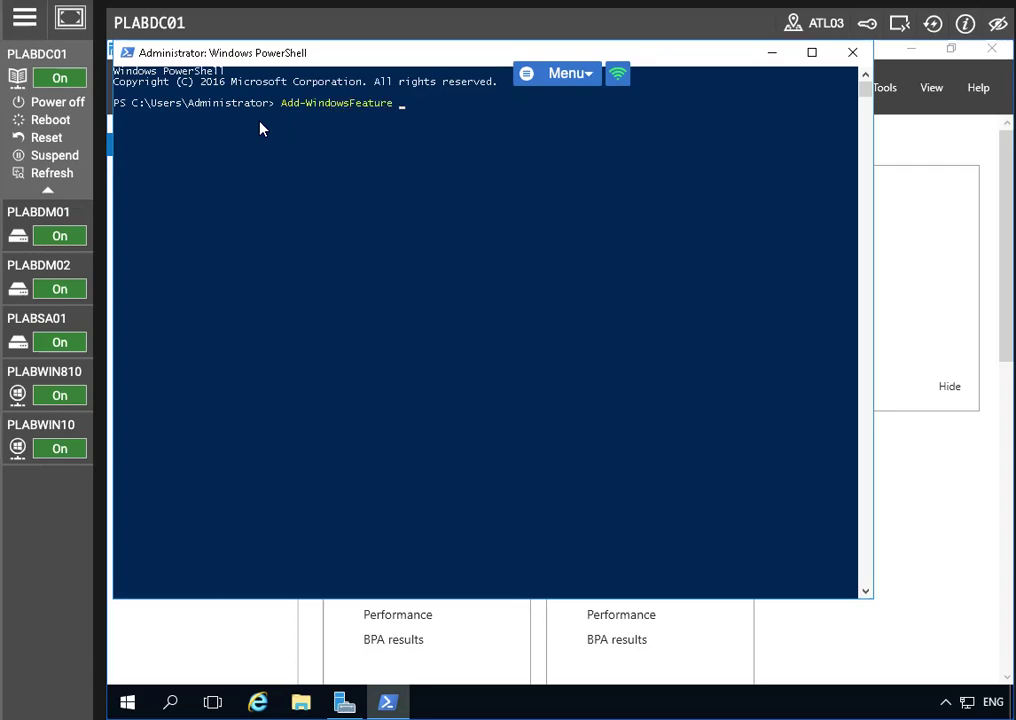
type("-Name ADCSO")
key("BackSpace")
type("-CERR-Auth")
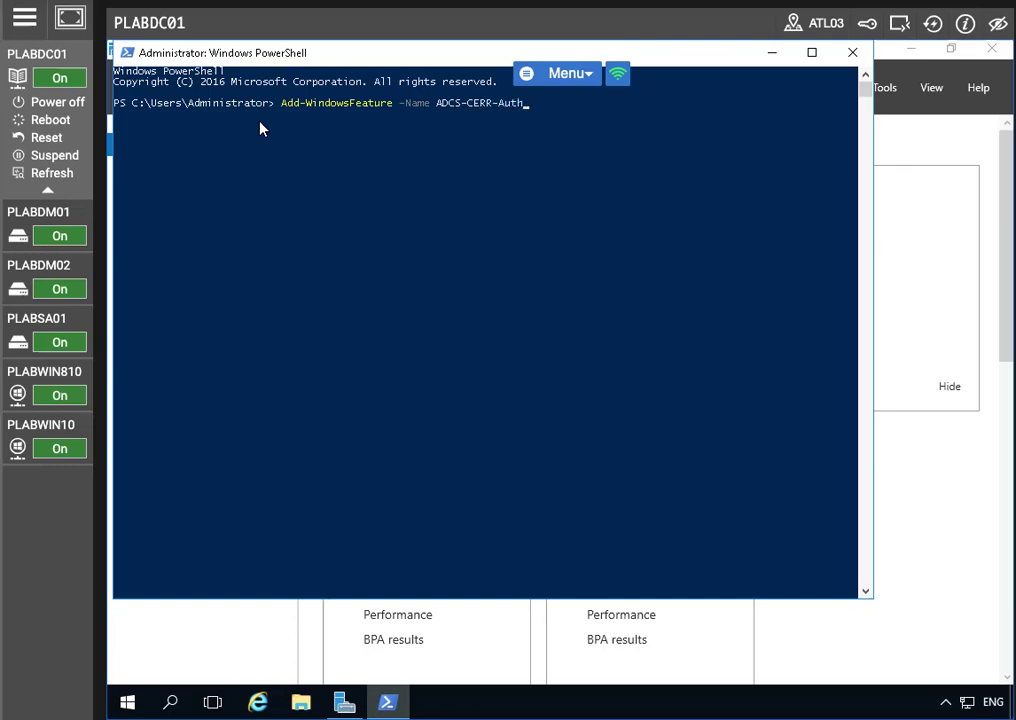
type("ority -IncludeMan")
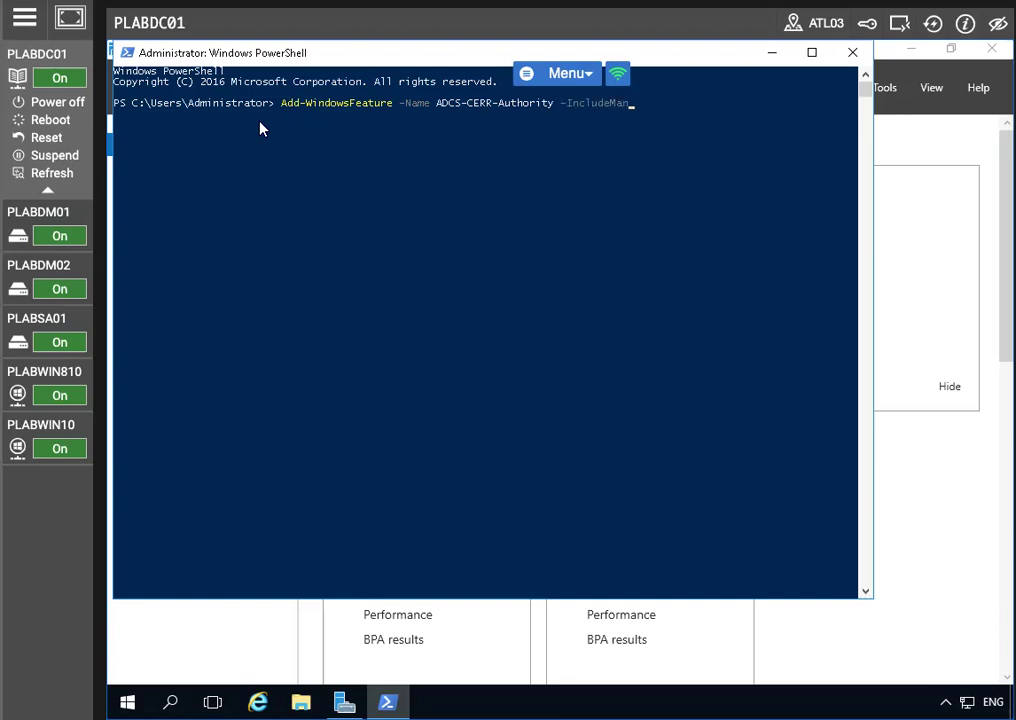
type("agementT")
key("Tab")
key("Return")
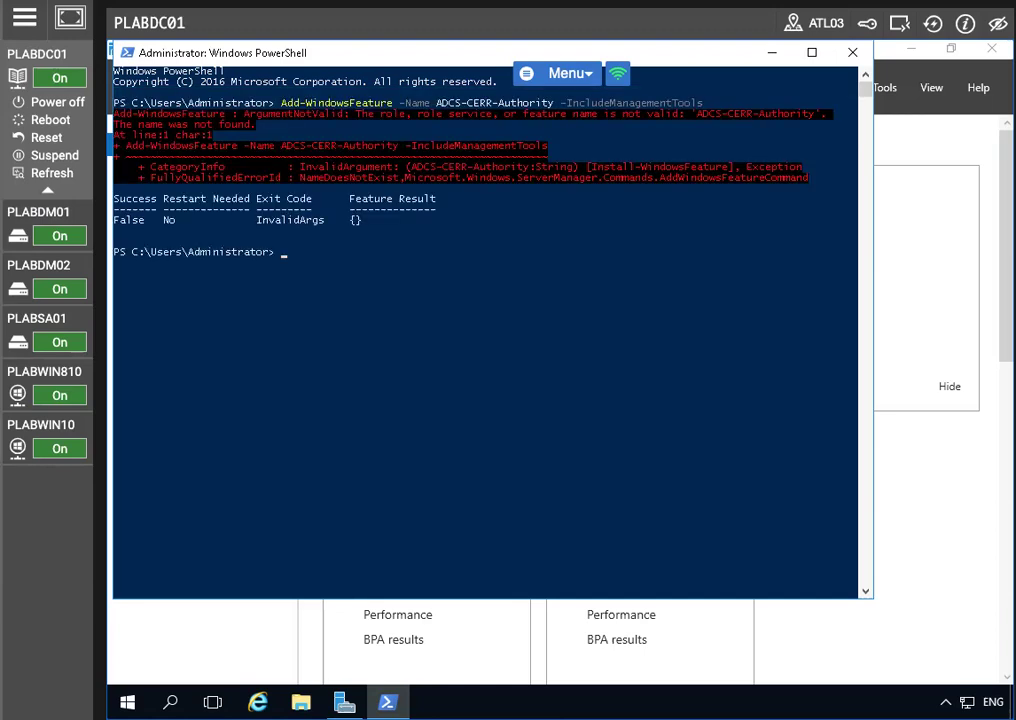
Correct the recalled command to ADCS-CERT-Authority and rerun it, installing Certificate Services successfully
key("Up")
key("Left")
key("Left")
key("Left")
key("Left")
key("Left")
key("Left")
key("Left")
key("Left")
key("Left")
key("Left")
key("Left")
key("Left")
key("Left")
key("Left")
key("Left")
key("Left")
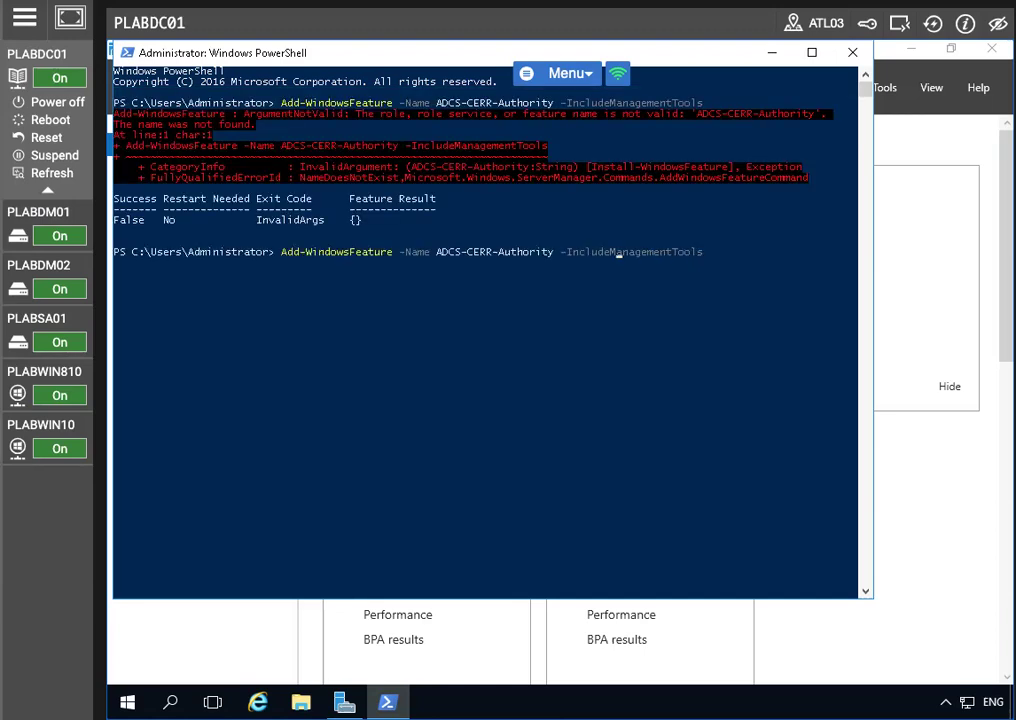
key("Left")
key("Left")
key("Left")
key("Left")
key("Left")
key("Left")
key("Left")
key("Left")
key("Left")
key("Left")
key("Left")
key("Left")
key("Left")
key("Left")
key("Left")
key("Left")
key("Left")
key("Left")
key("Left")
key("shift+Return")
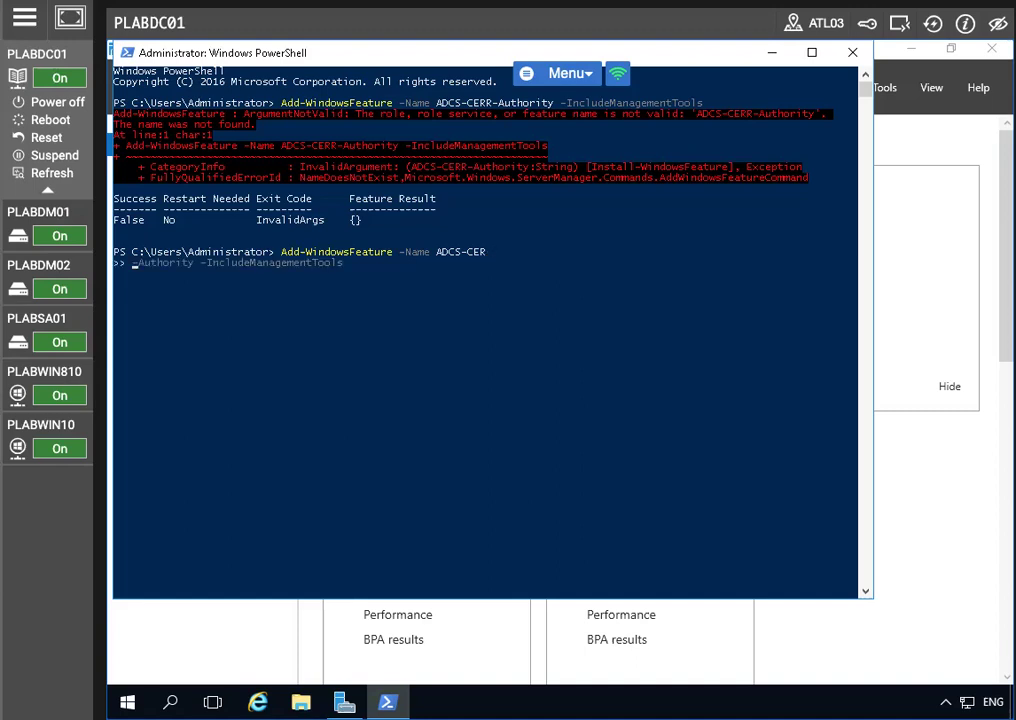
key("BackSpace")
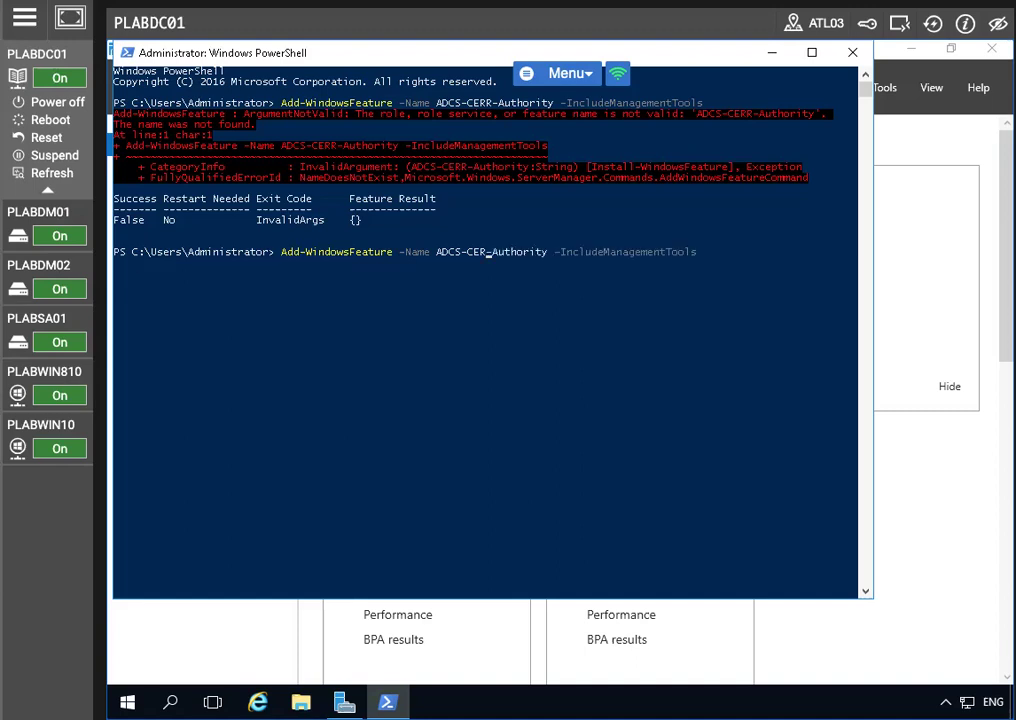
key("Delete")
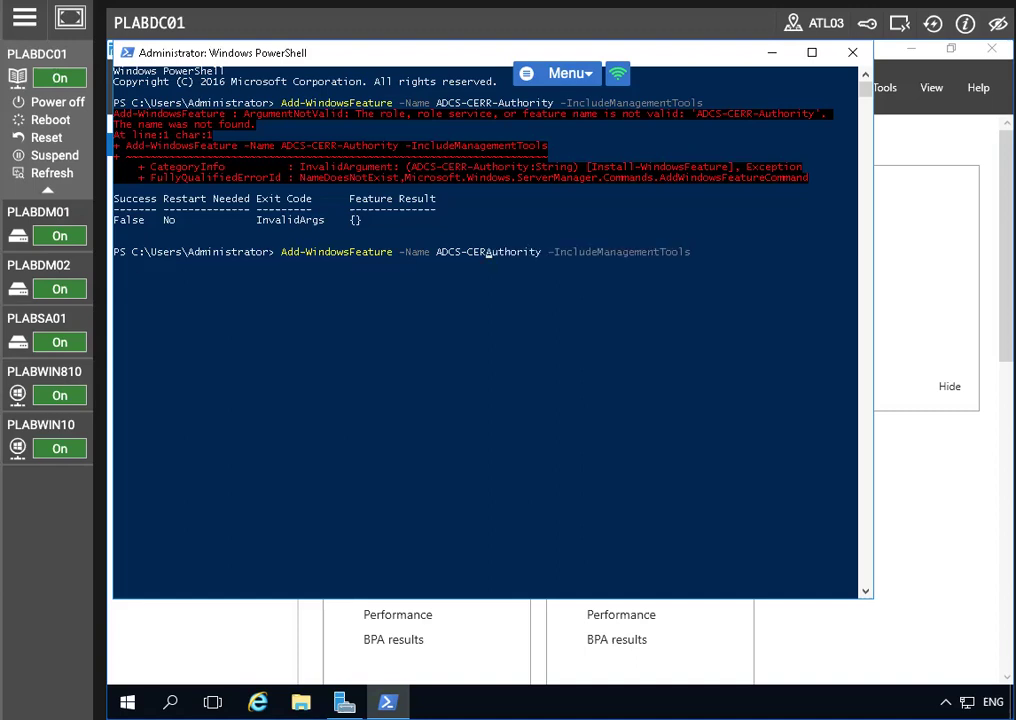
type("T")
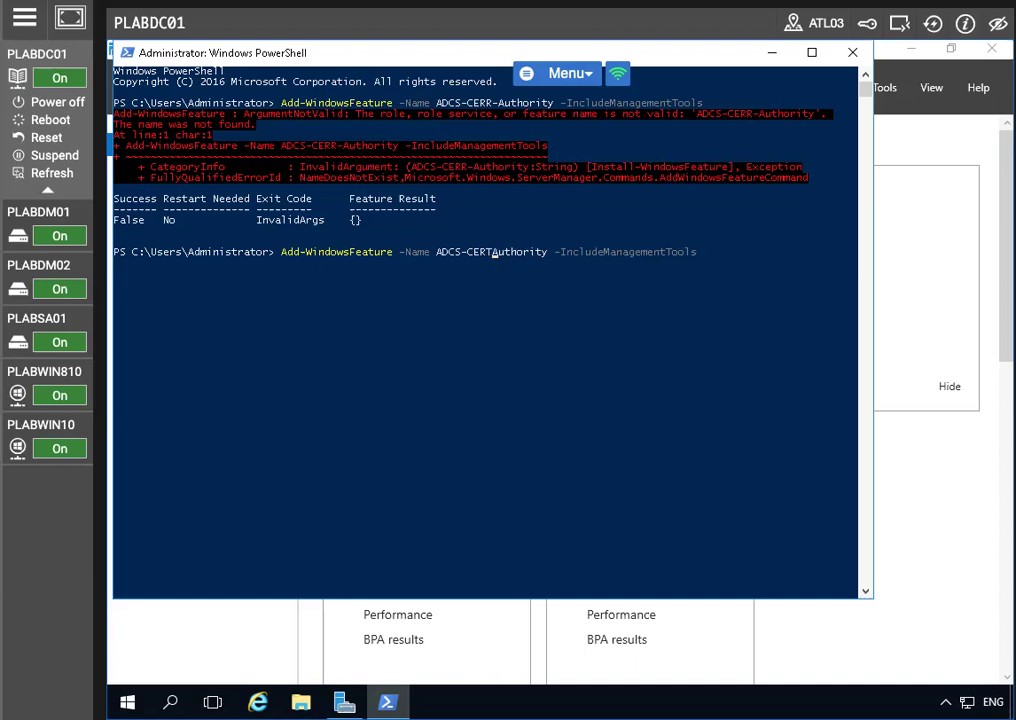
type("-")
key("Return")
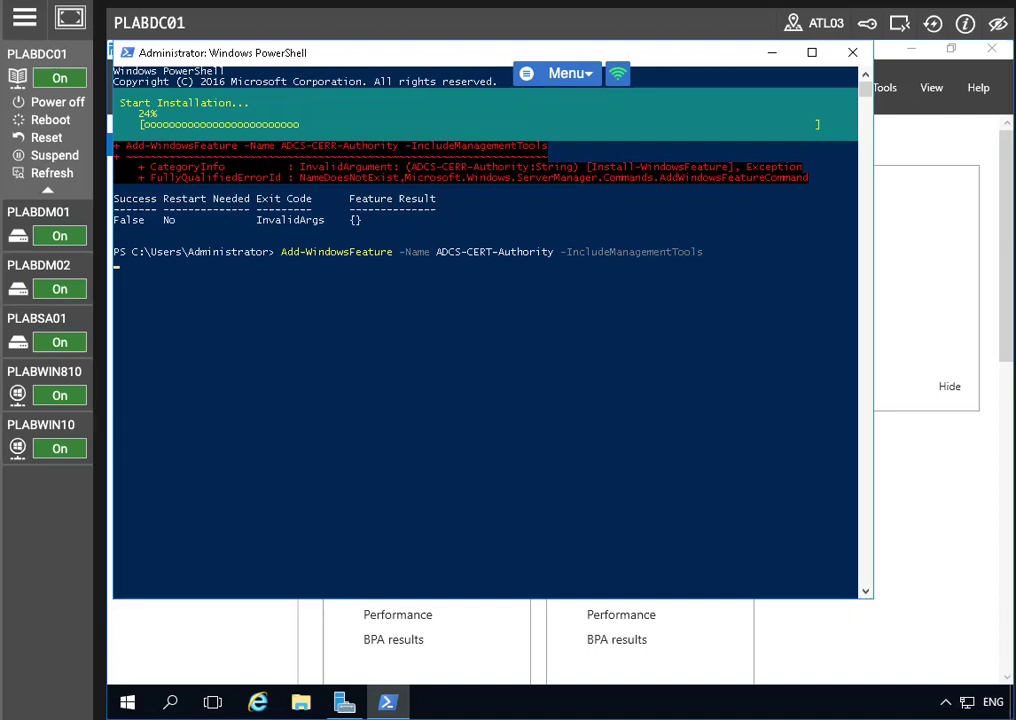
left_click(22, 17)
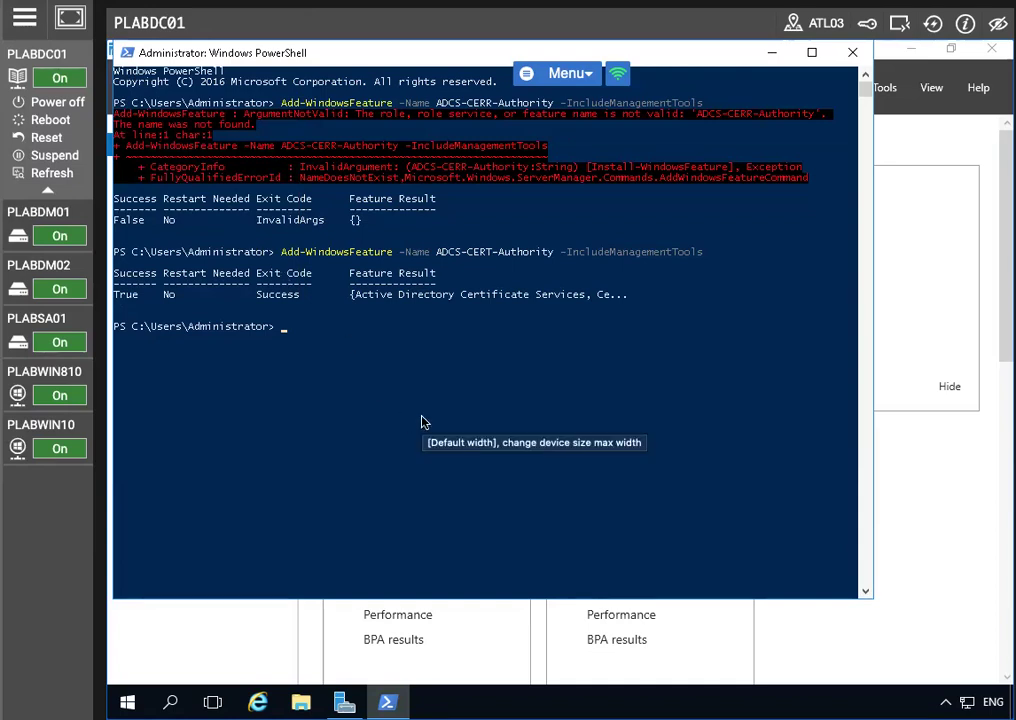
Clear the PowerShell screen and start typing 'Inst' at the fresh prompt
left_click(285, 329)
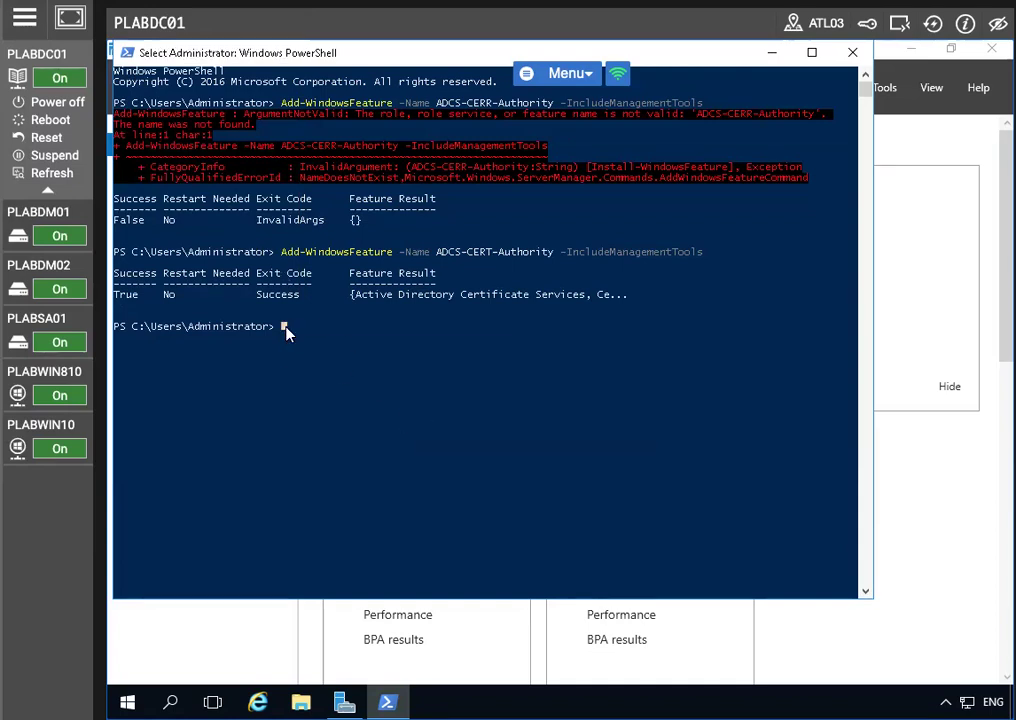
key("ctrl+s")
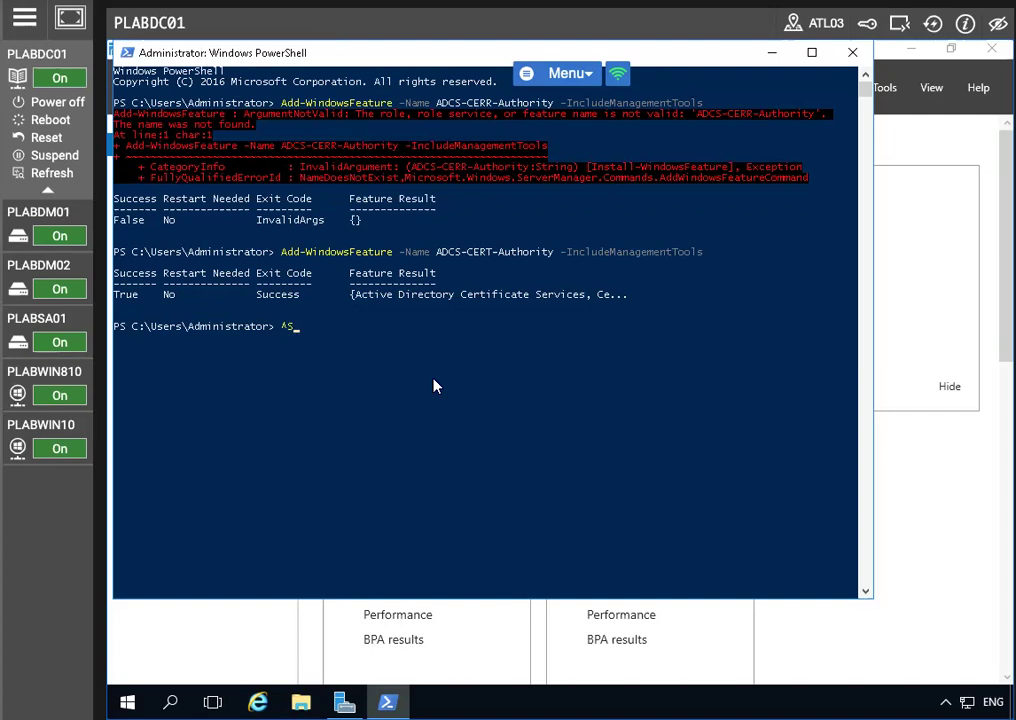
key("BackSpace")
key("ctrl+s")
key("ctrl+l")
key("BackSpace")
key("BackSpace")
key("BackSpace")
key("ctrl+s")
key("ctrl+s")
key("BackSpace")
key("BackSpace")
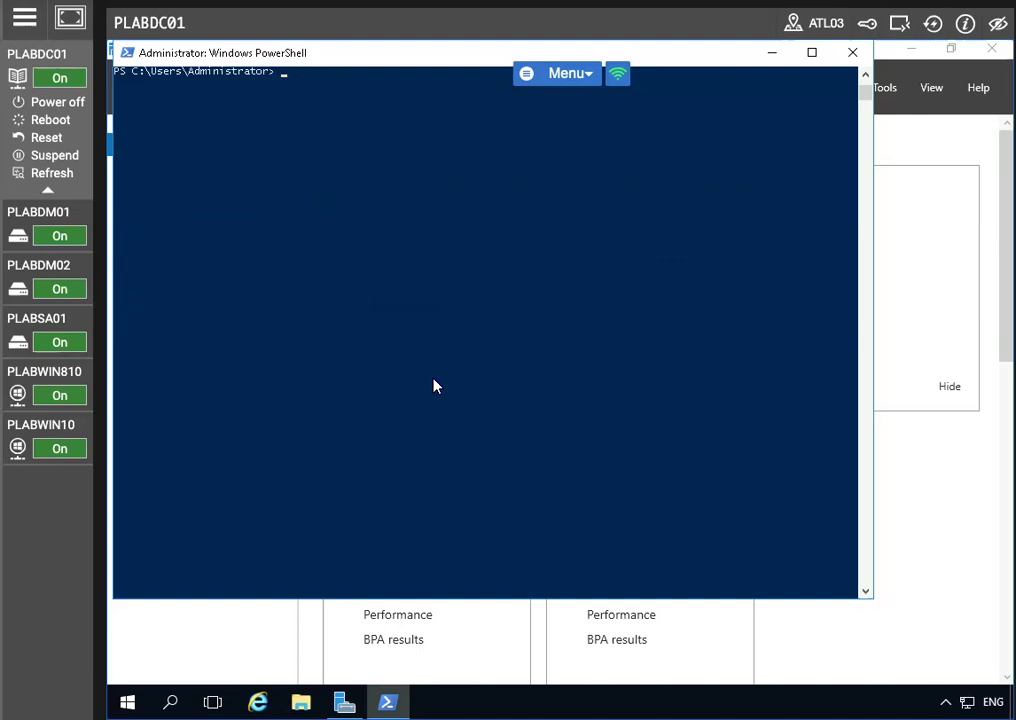
type("Inst")
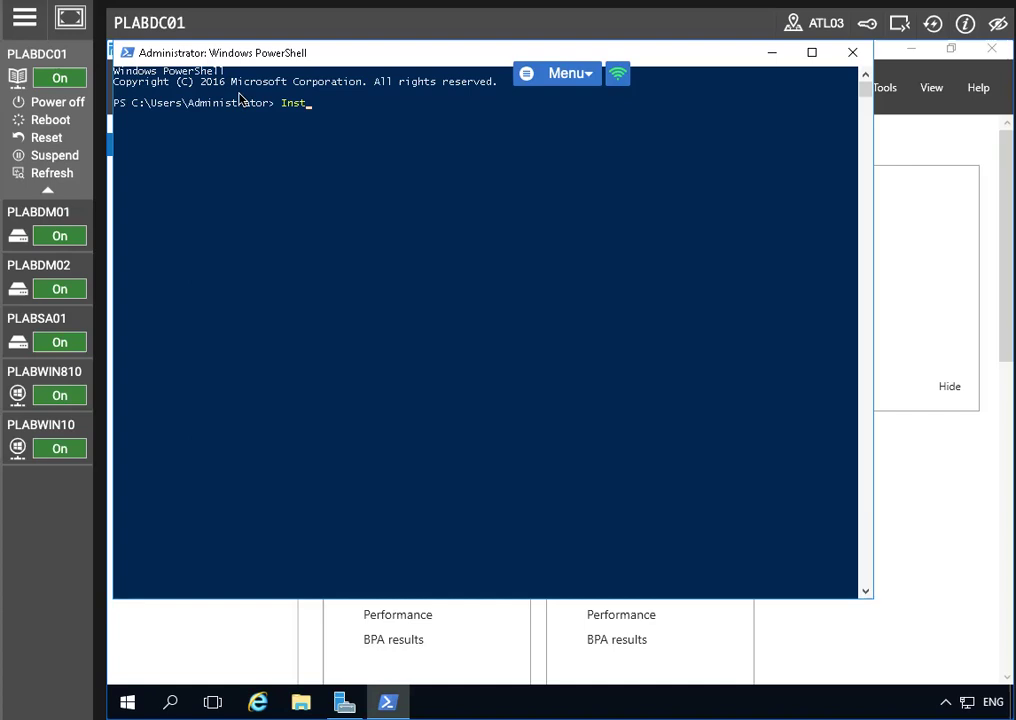
Run Install-AdcsCertificationAuthority -CAType EnterpriseRootCA and confirm with Y
left_click(304, 104)
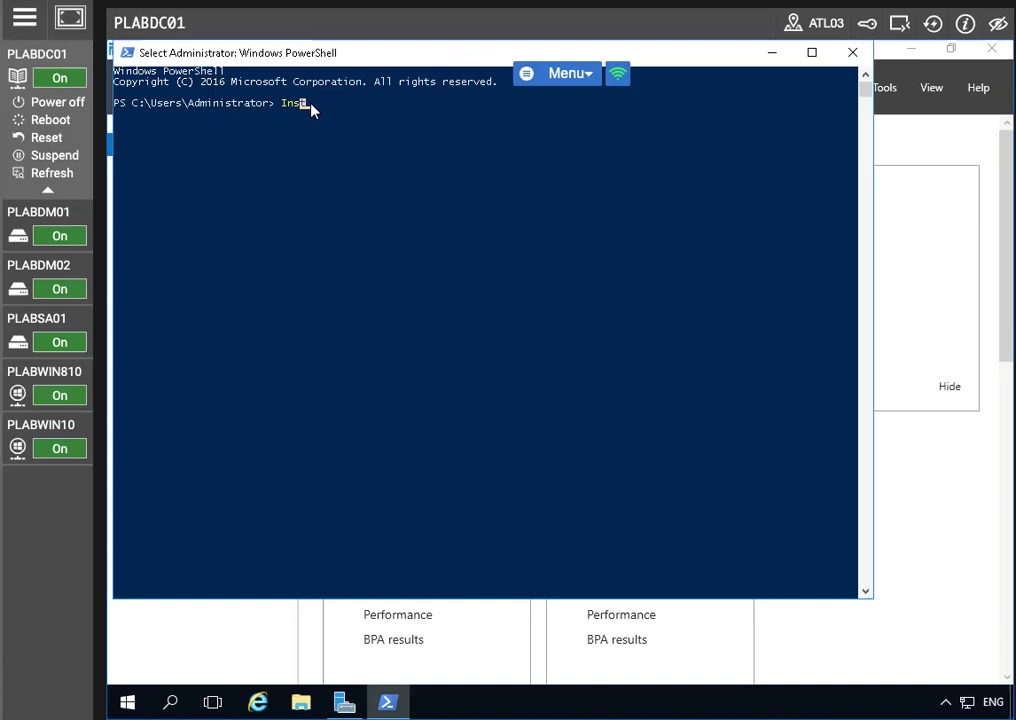
type("all-AD")
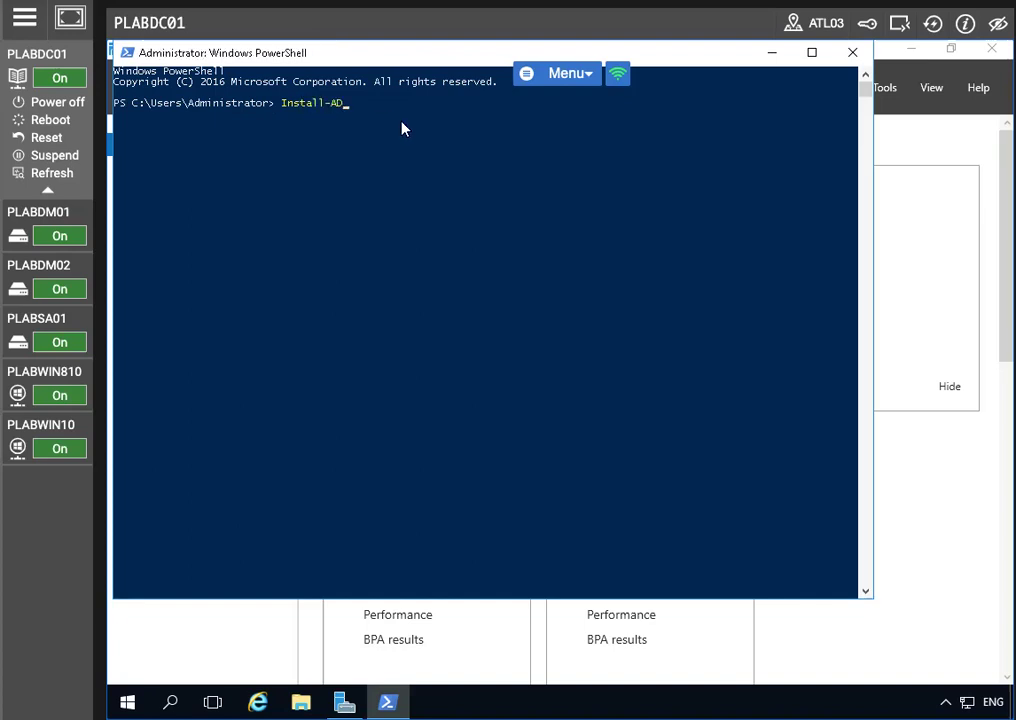
key("BackSpace")
type("dcsCertificationAuthority")
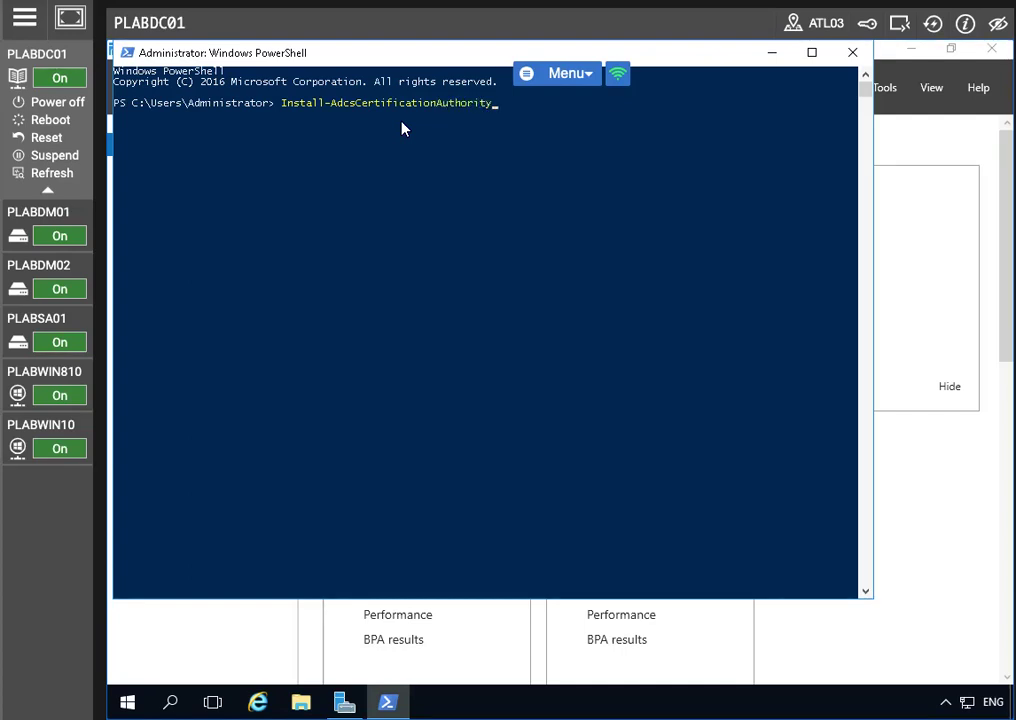
type(" -CAType EnterpriseRootCA")
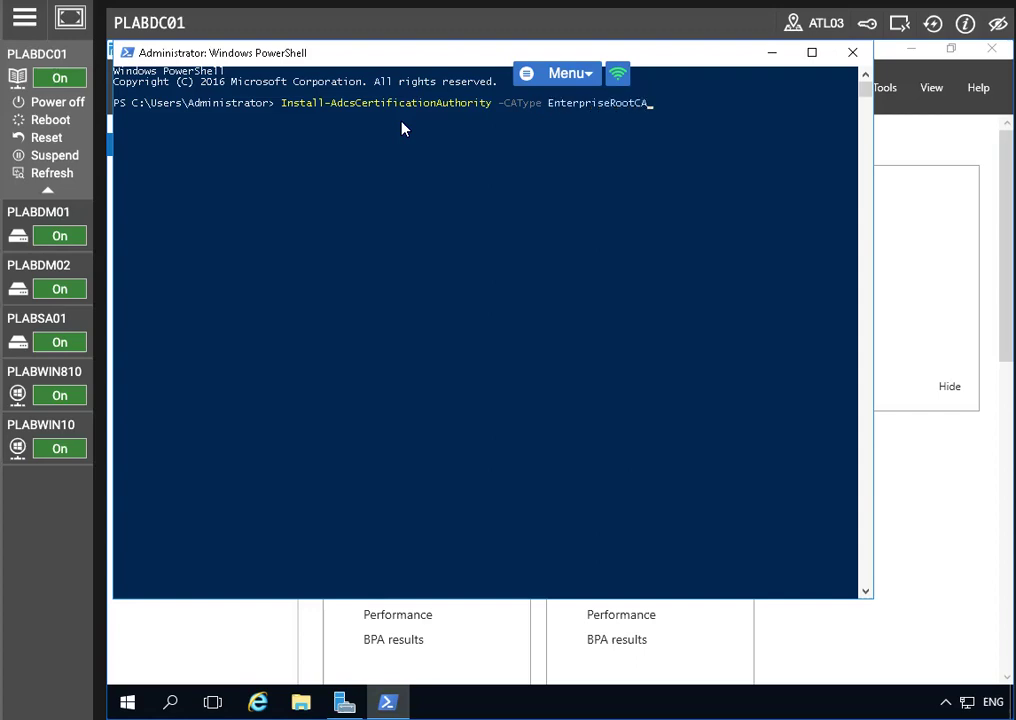
key("Return")
type("y")
key("Return")
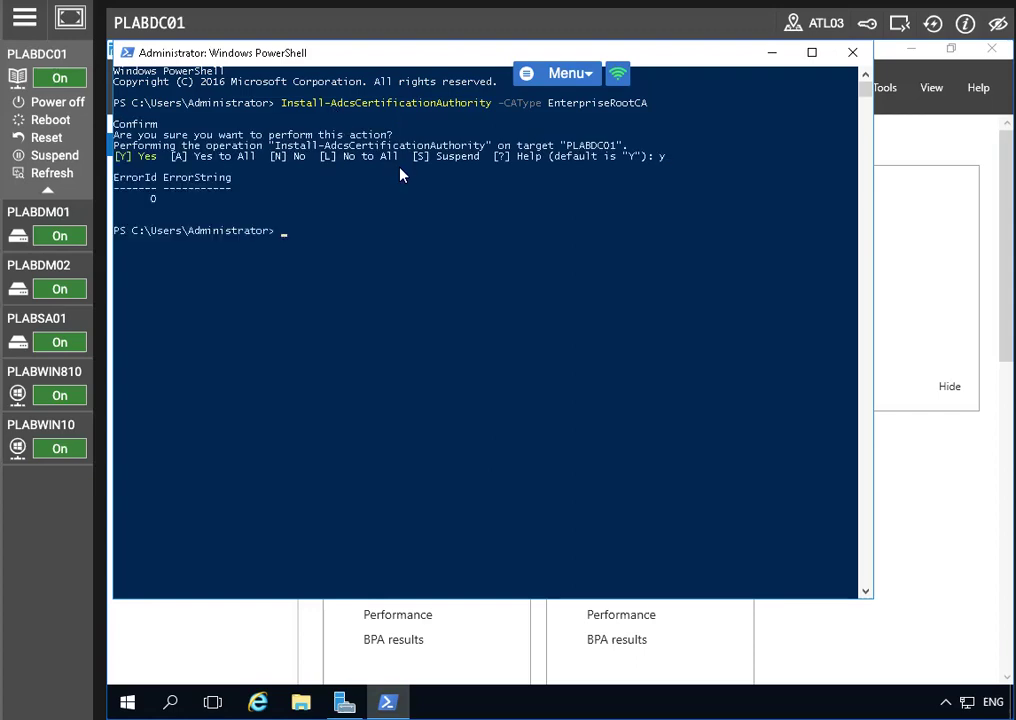
Rerun the CA install command until it reports ErrorId 0
key("Up")
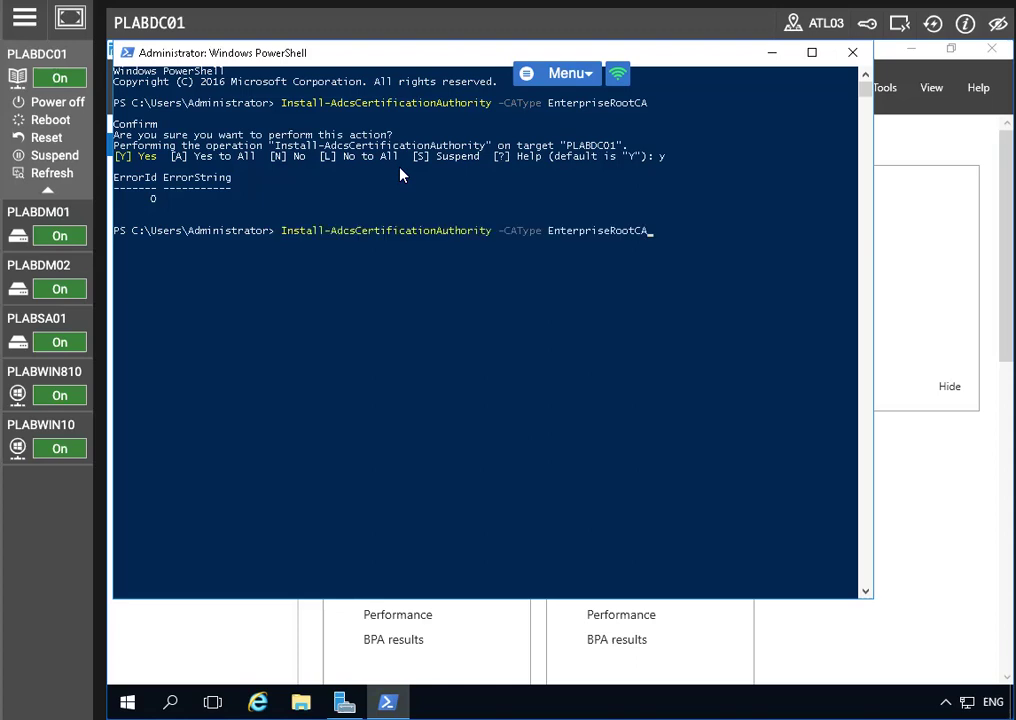
key("Return")
key("Up")
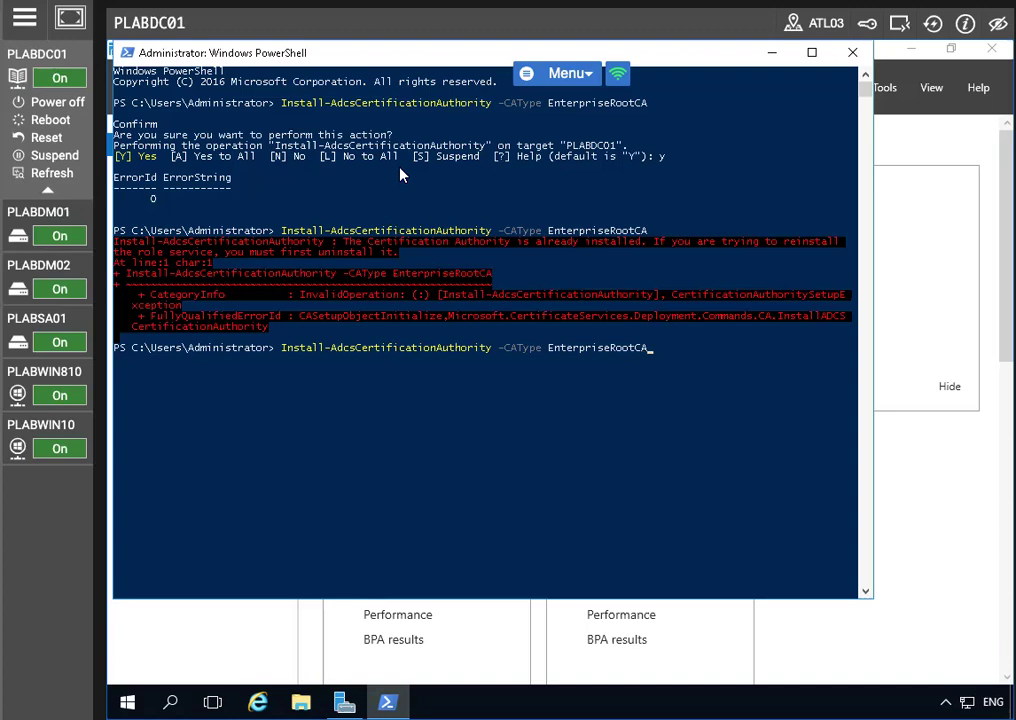
key("Return")
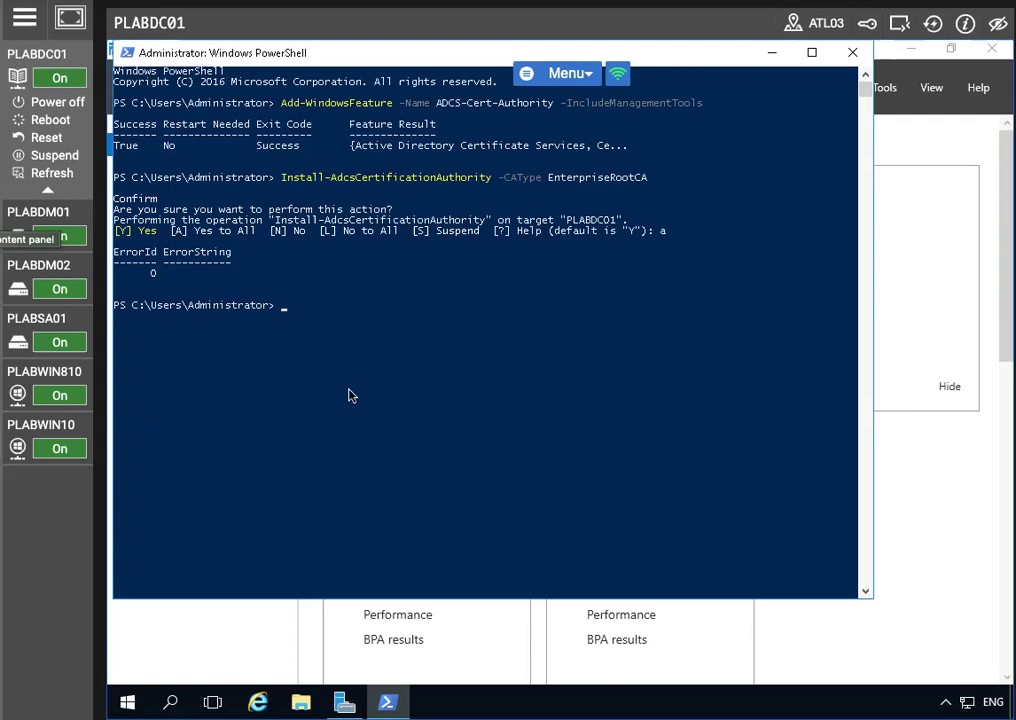
Launch Certification Authority from Server Manager, maximize it, and expand PRACTICELABS-PLABDC01-CA
left_click(759, 58)
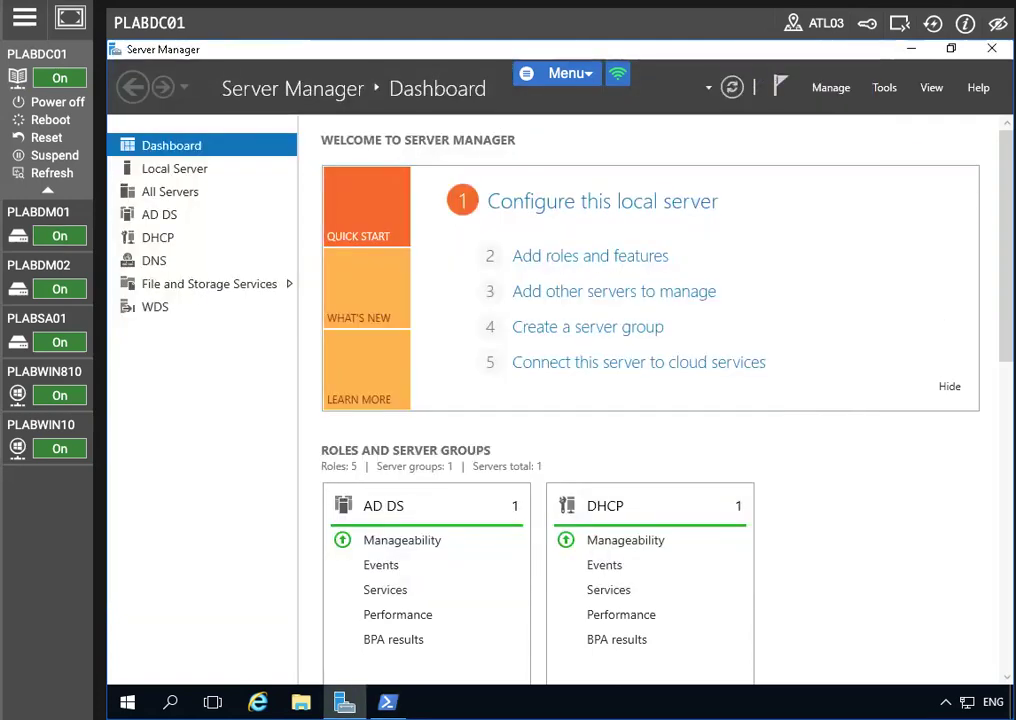
left_click(884, 87)
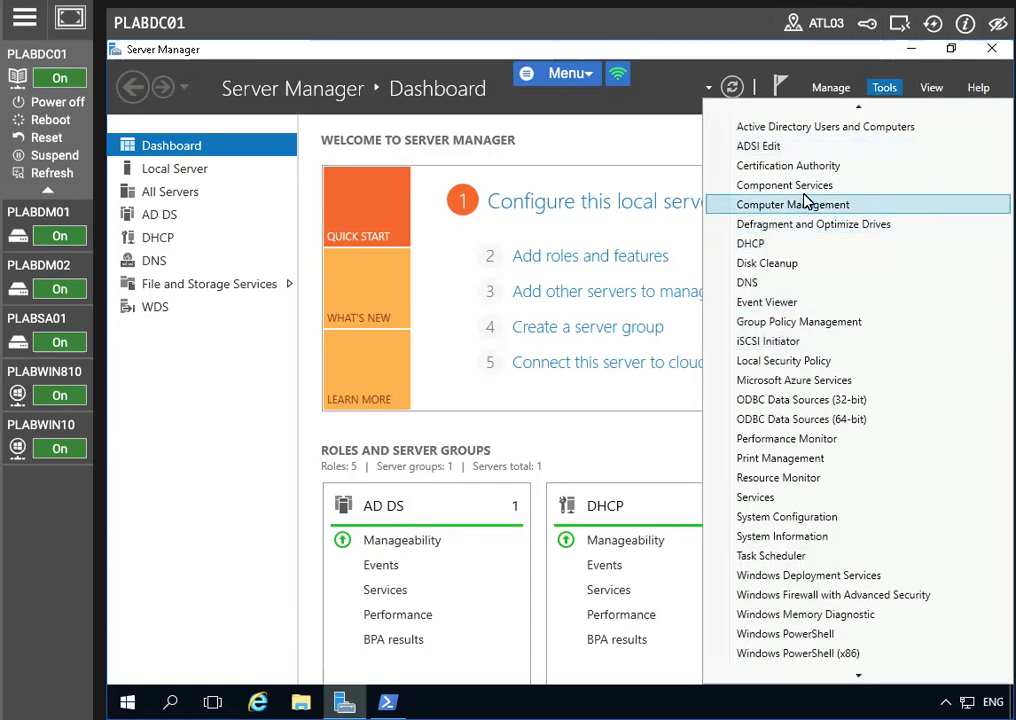
left_click(812, 166)
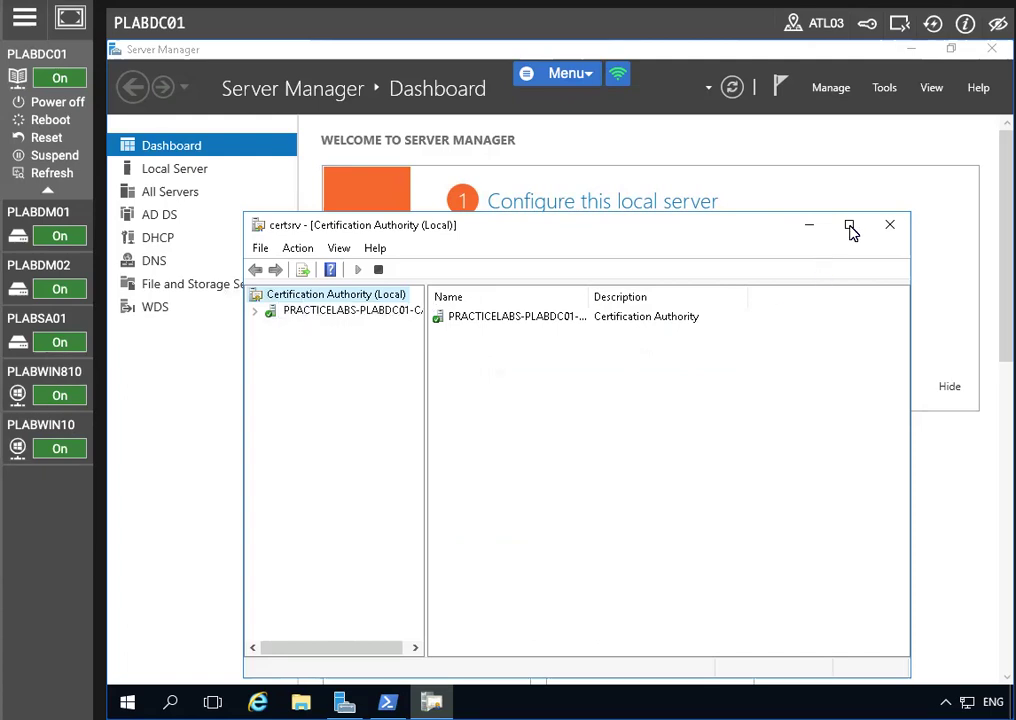
left_click(850, 228)
left_click(198, 134)
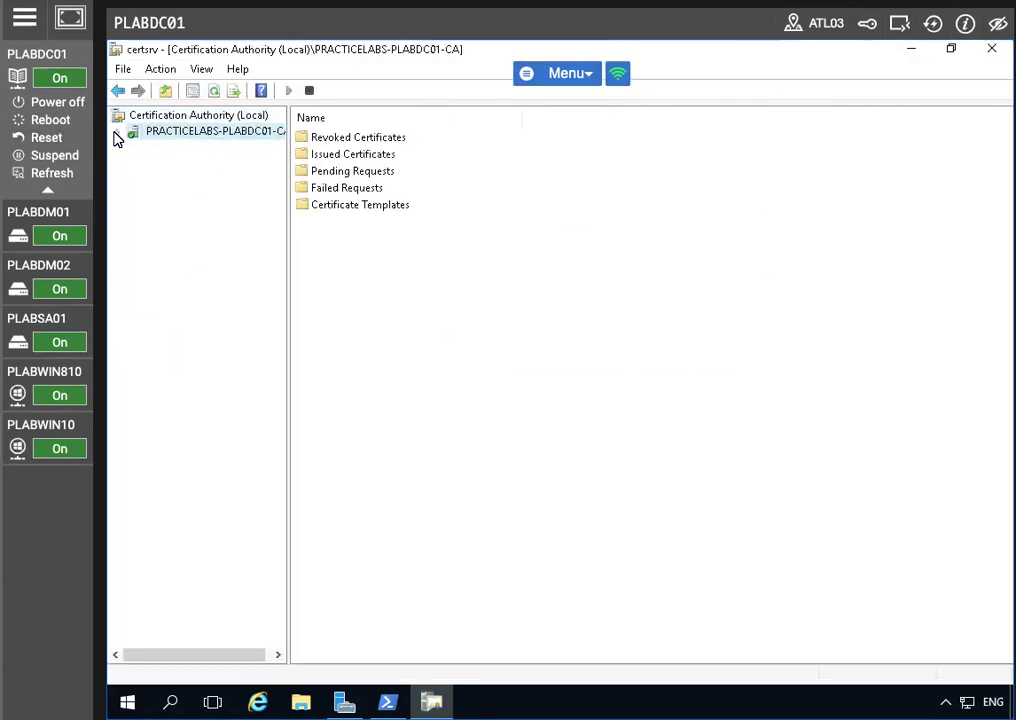
left_click(118, 132)
right_click(178, 132)
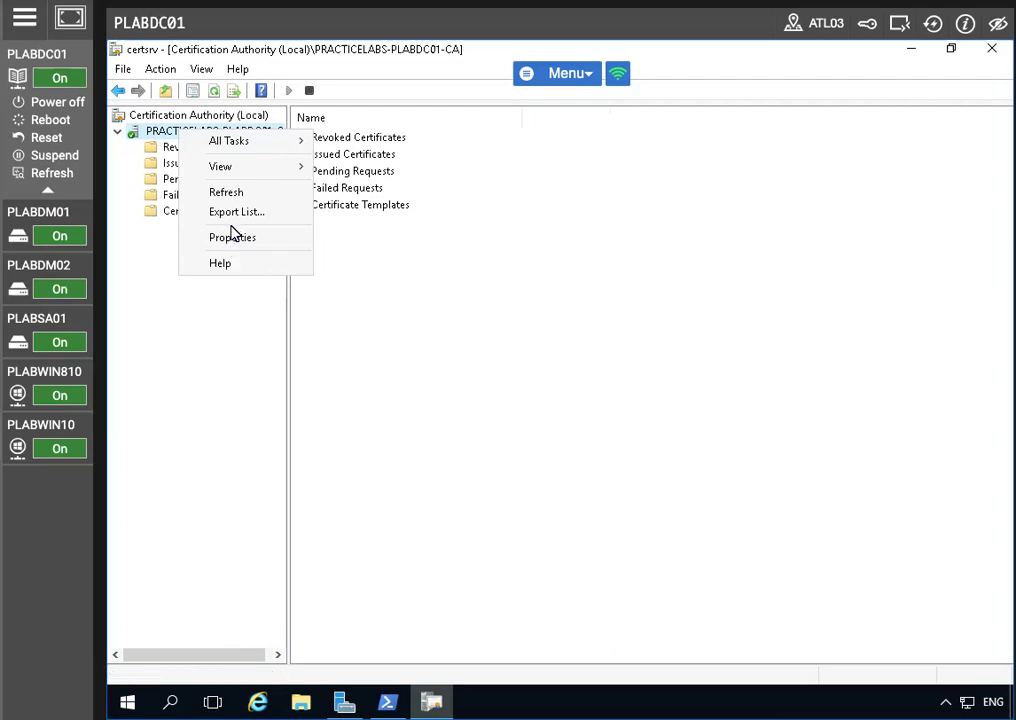
key("Escape")
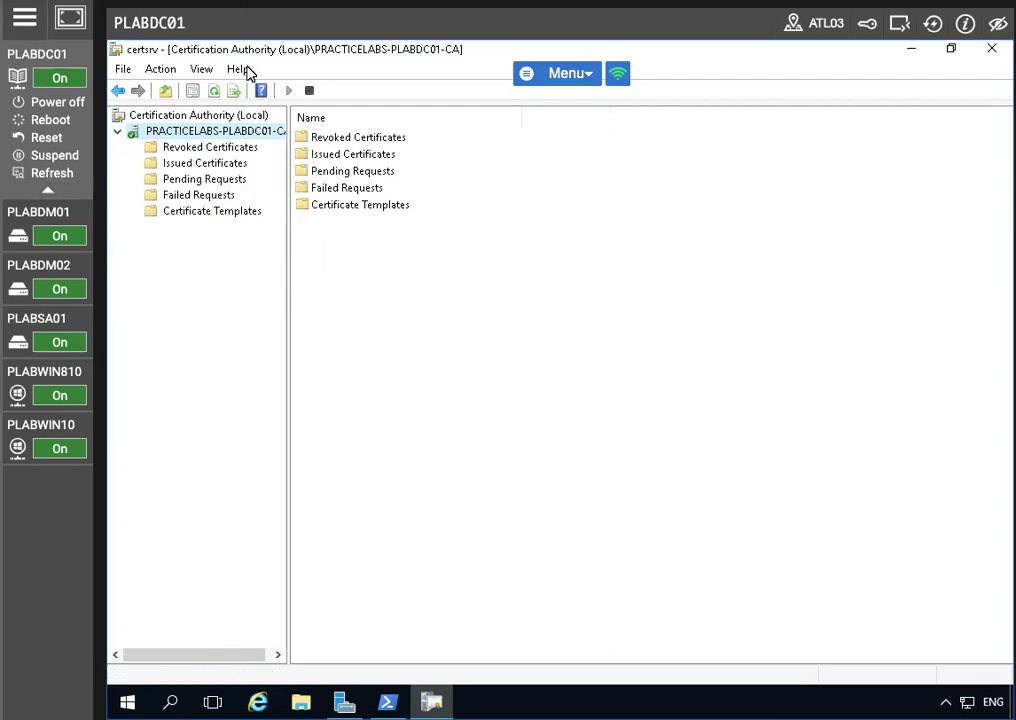
right_click(181, 134)
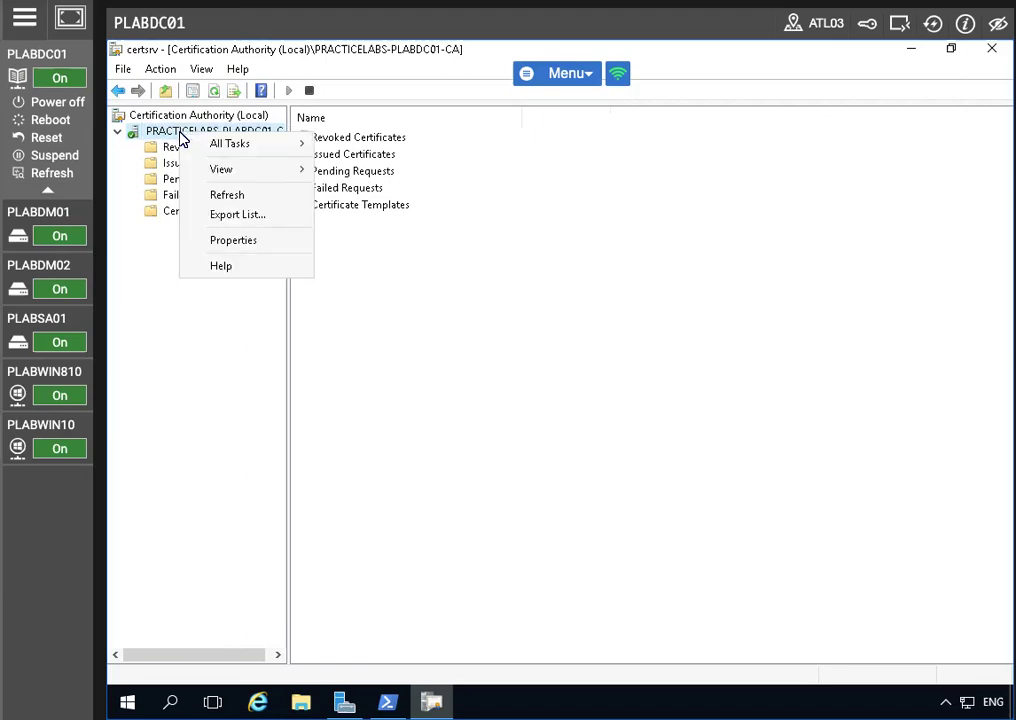
Open the CA's properties and view its certificate's Details
left_click(236, 241)
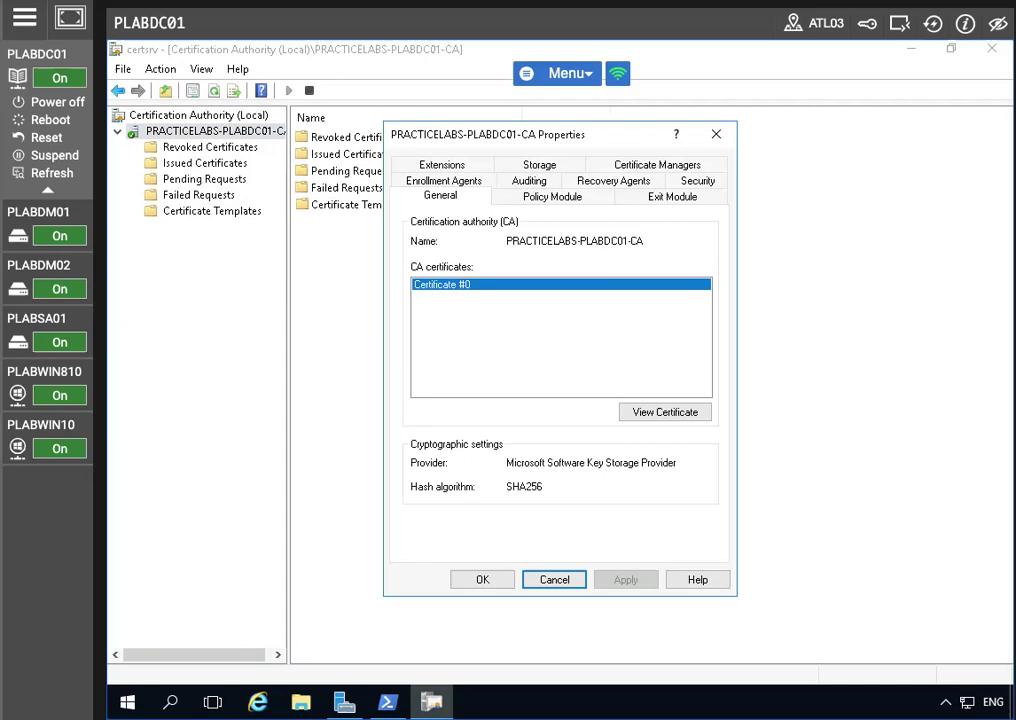
left_click(655, 413)
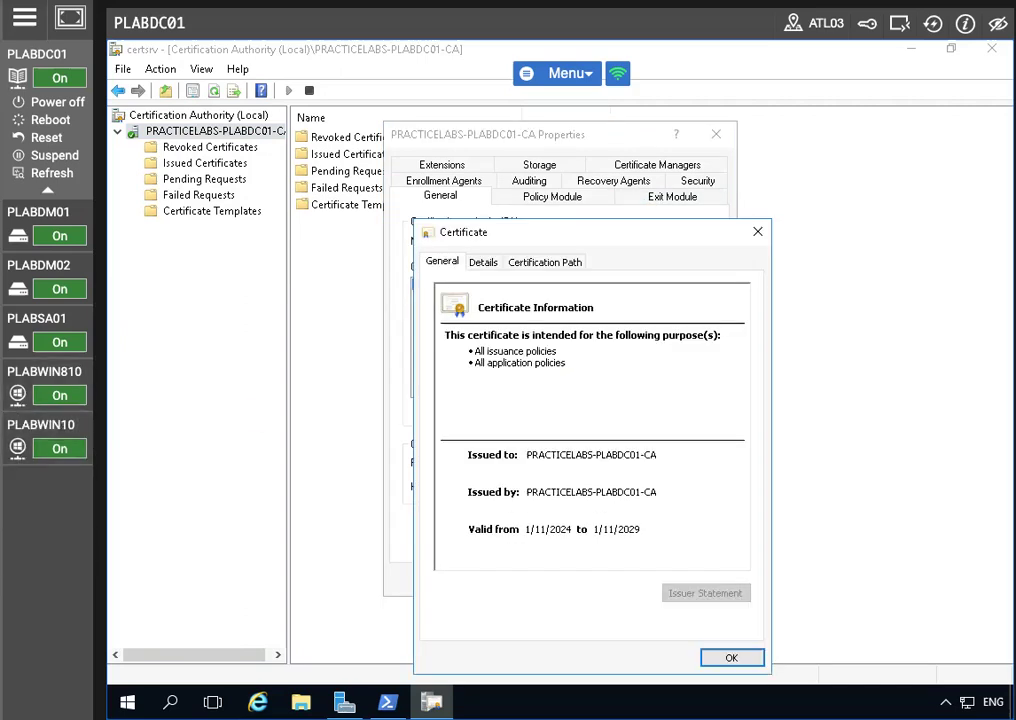
left_click(483, 262)
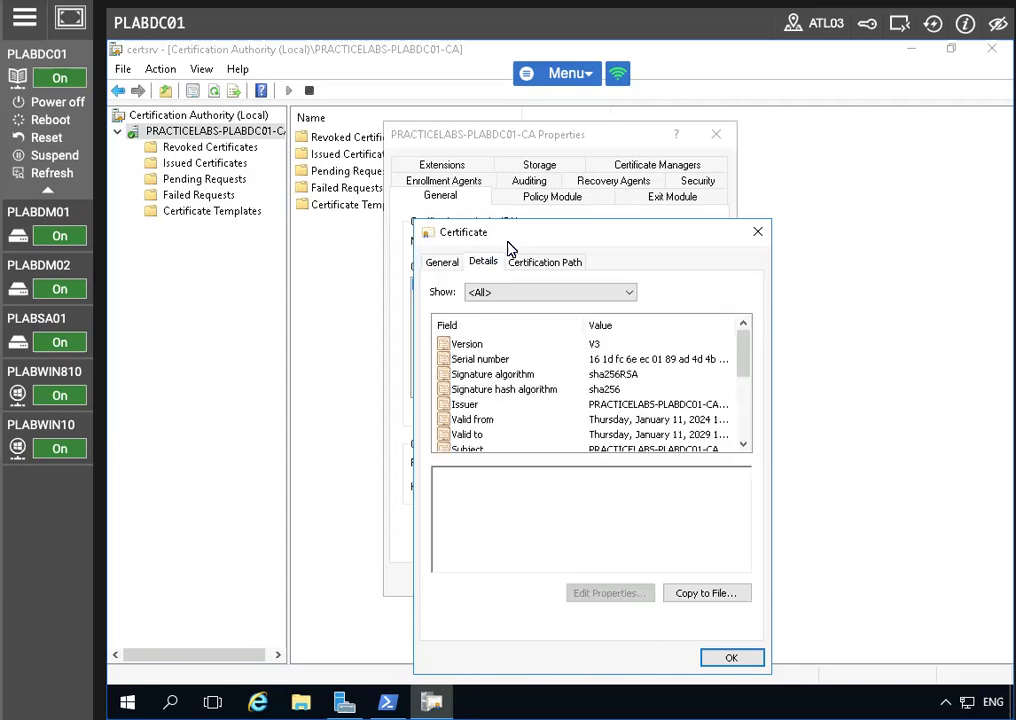
left_click_drag(538, 238, 500, 196)
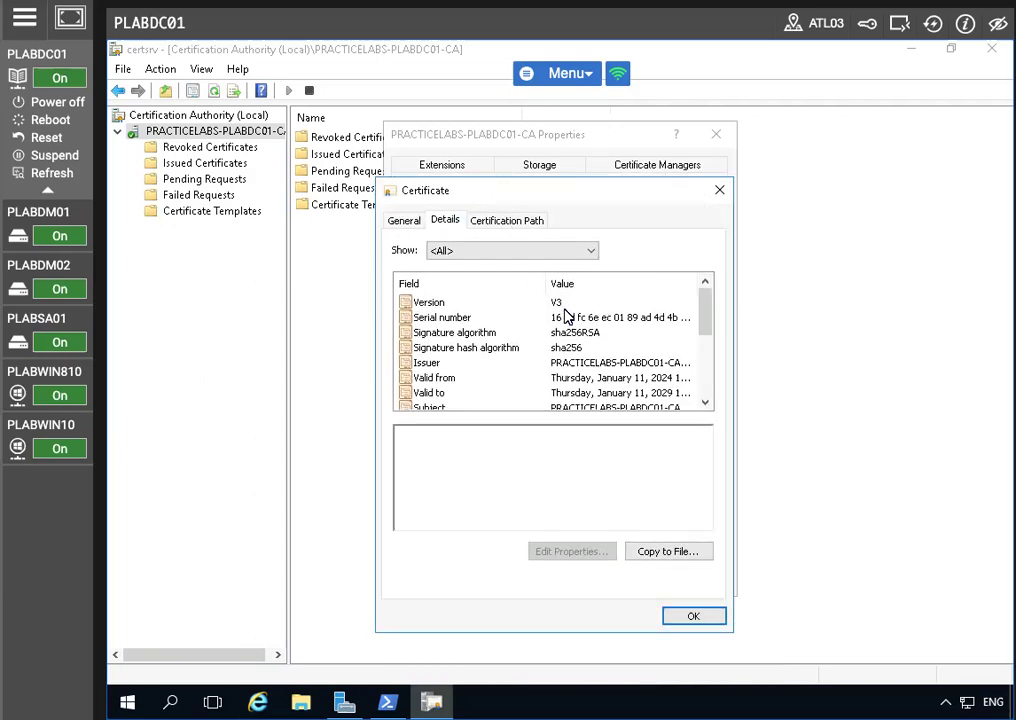
Export the CA certificate as DER .cer to c:\plabdc01 and close the certificate
left_click(668, 553)
left_click(664, 621)
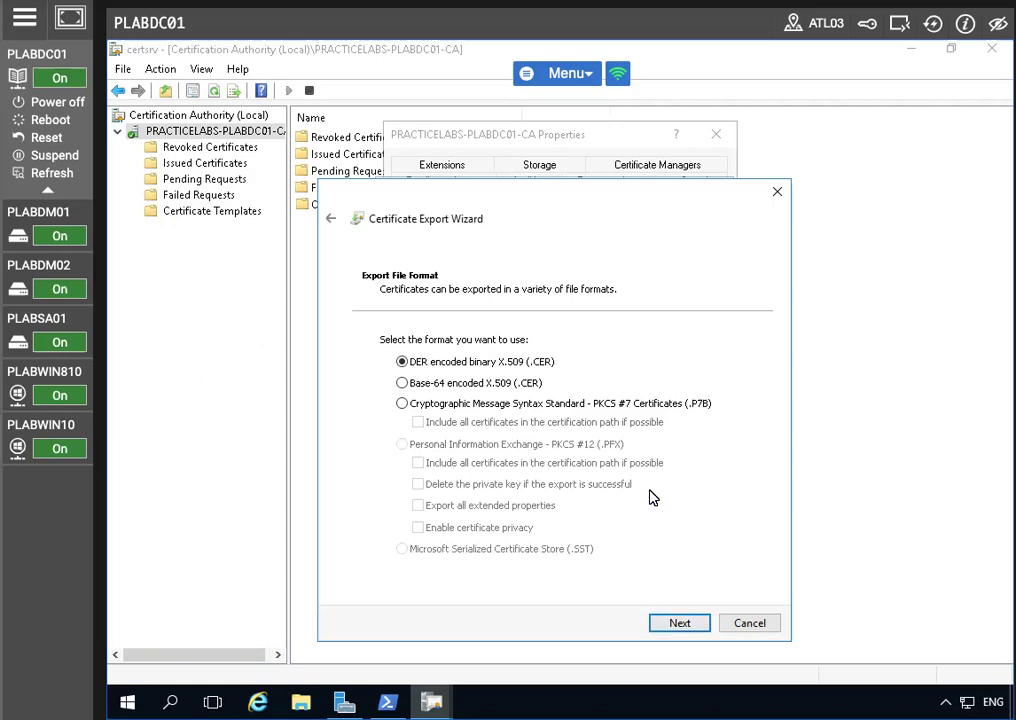
left_click(673, 626)
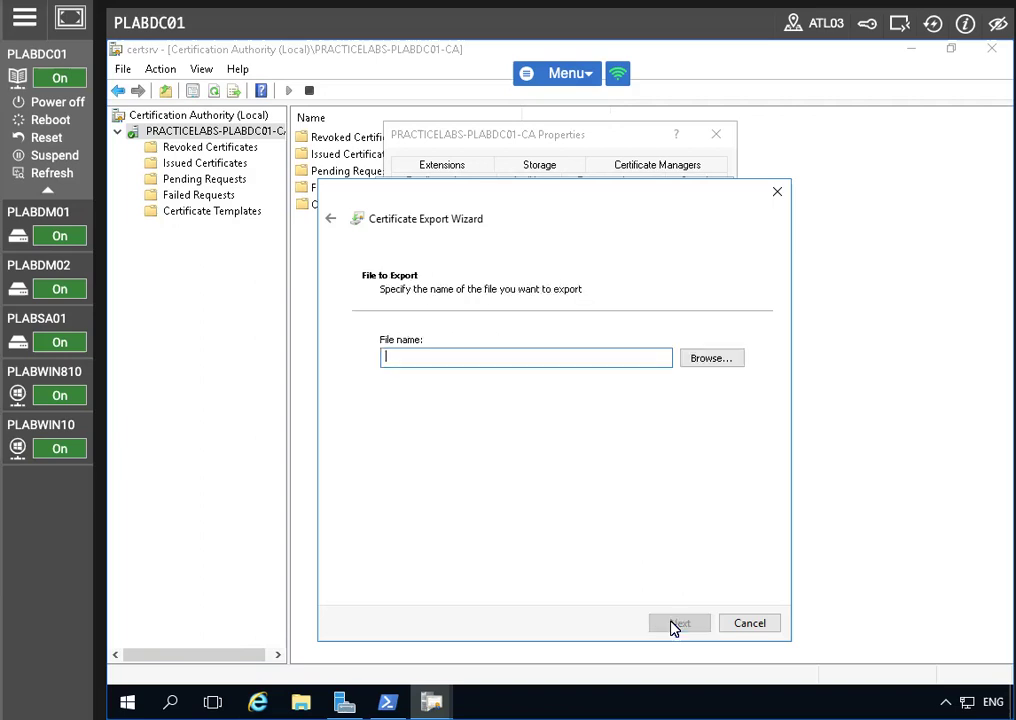
type("c")
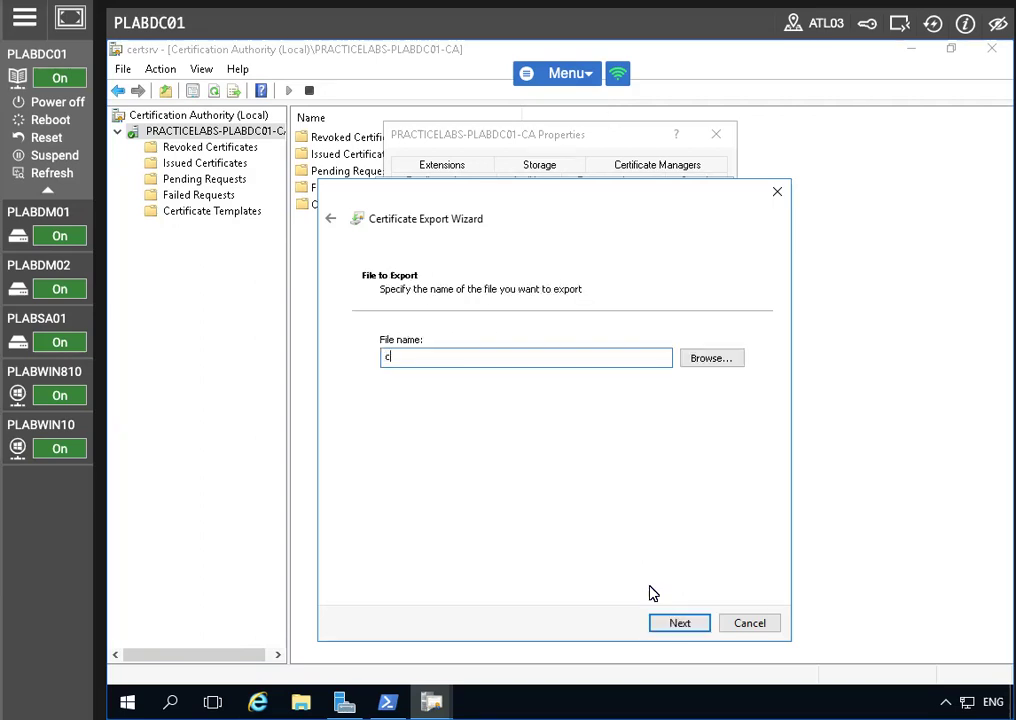
type(":\\plabdc01")
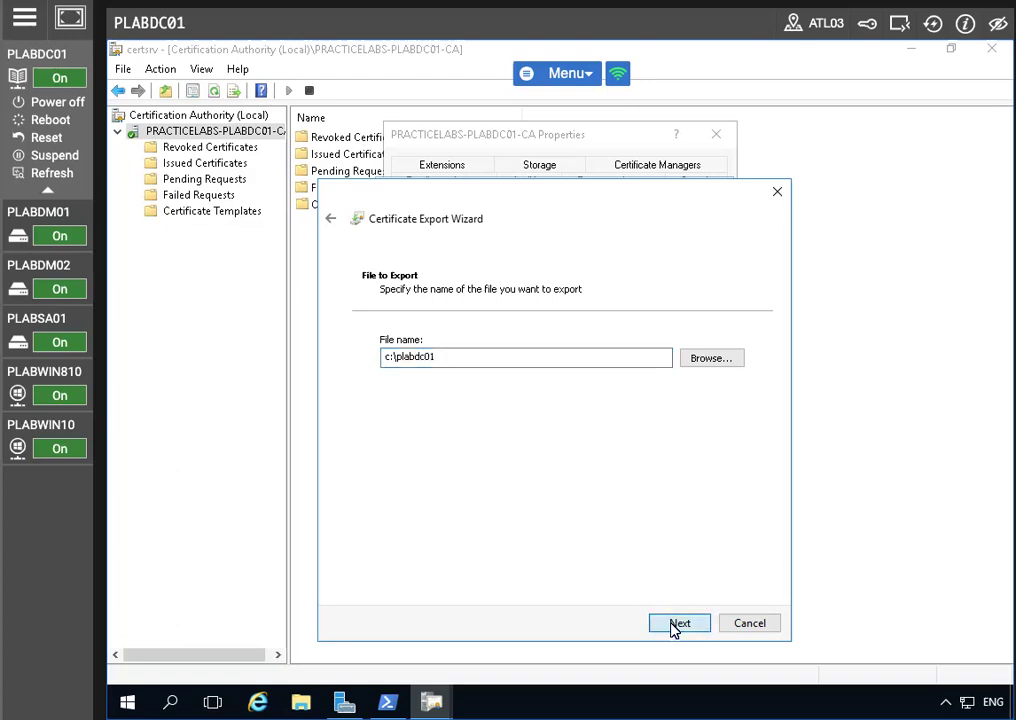
left_click(676, 626)
left_click(677, 624)
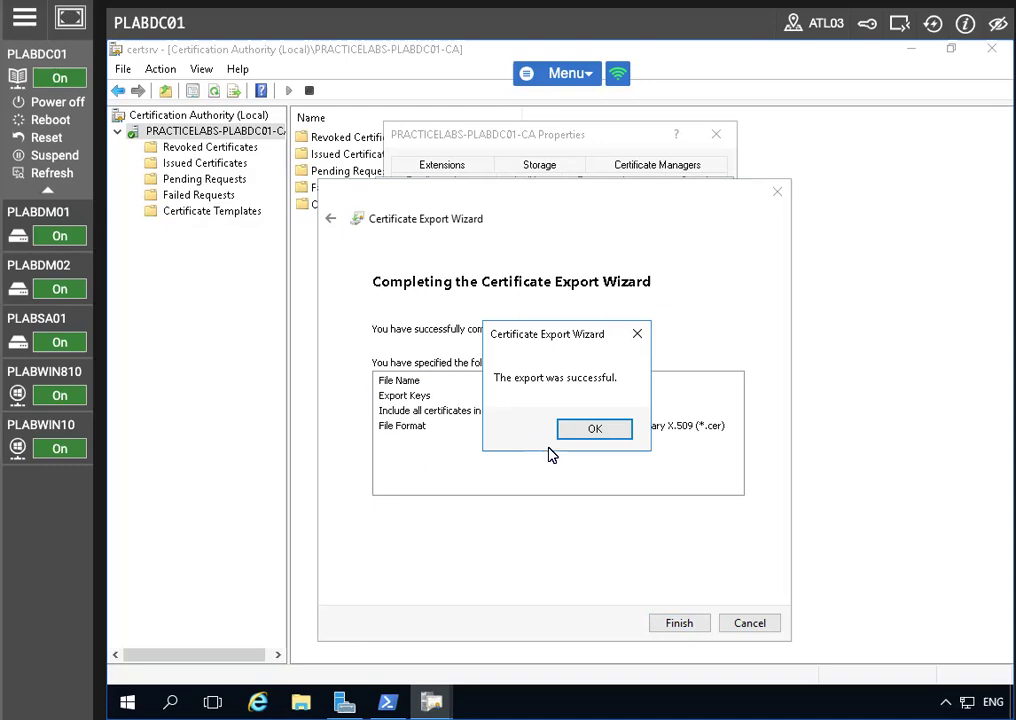
left_click(597, 434)
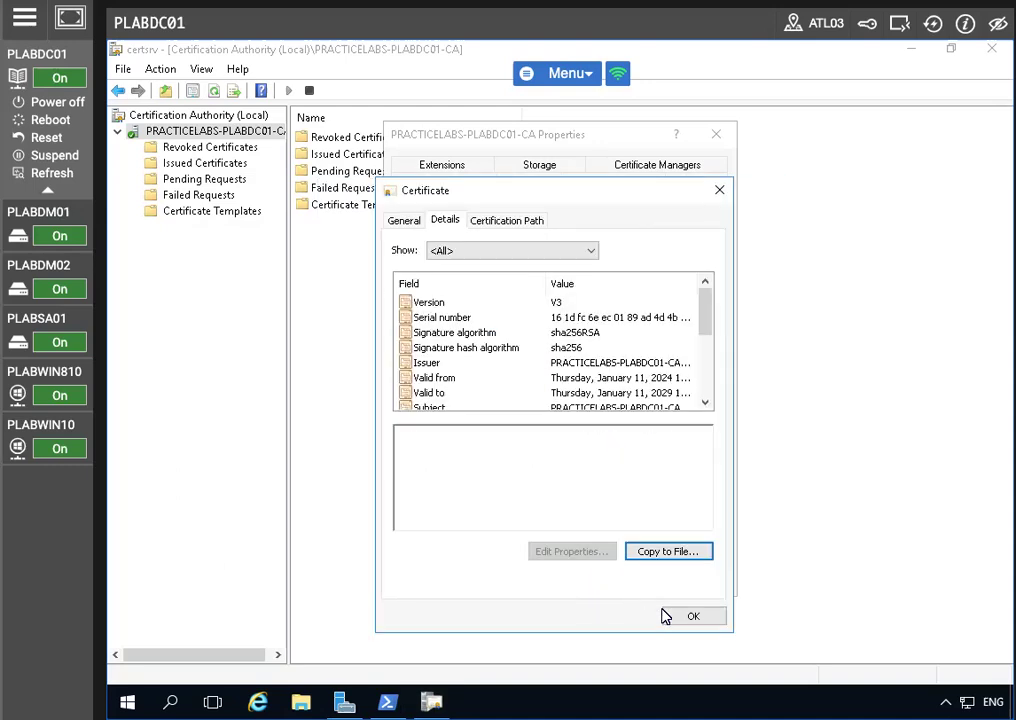
left_click(694, 616)
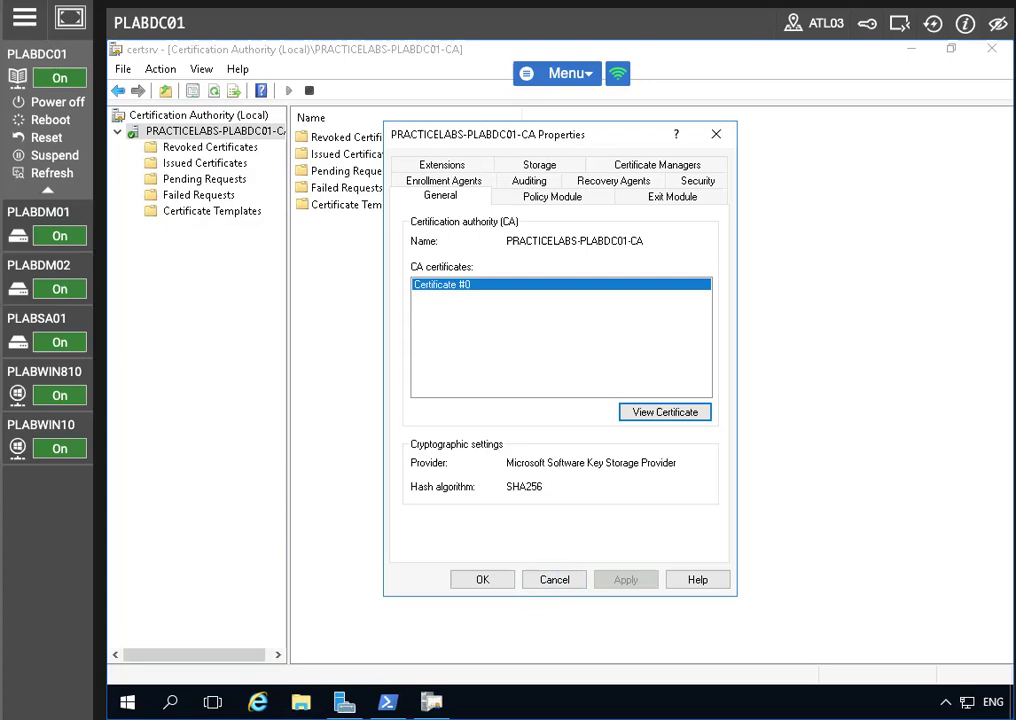
left_click(526, 579)
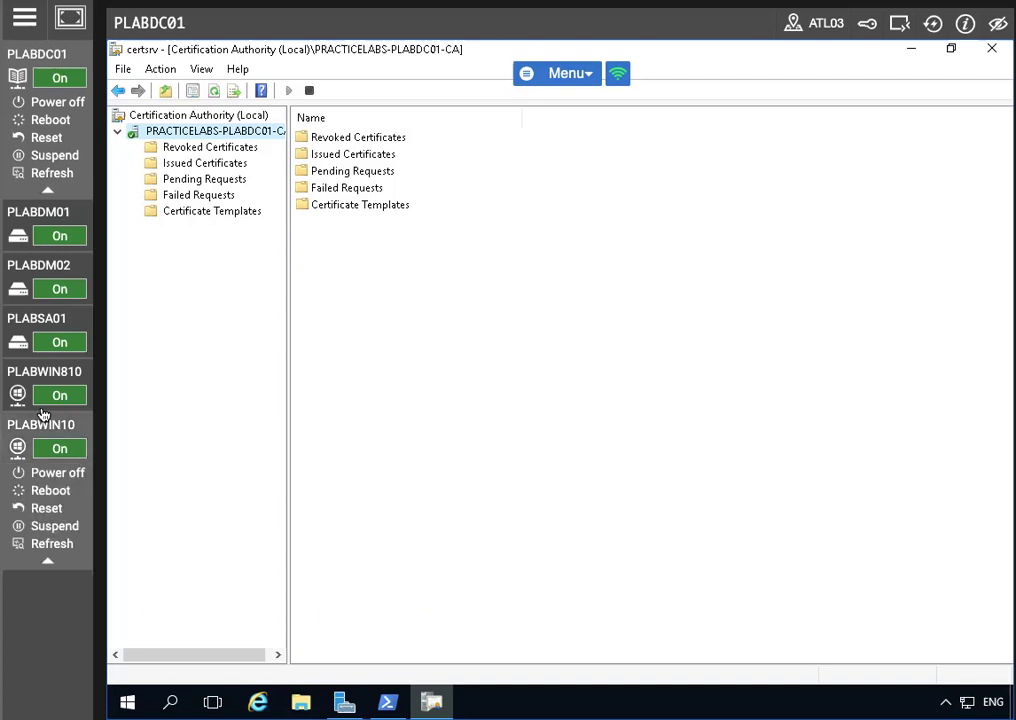
Open the Certificate Templates Console via Manage on the CA's Certificate Templates folder
right_click(175, 133)
key("Escape")
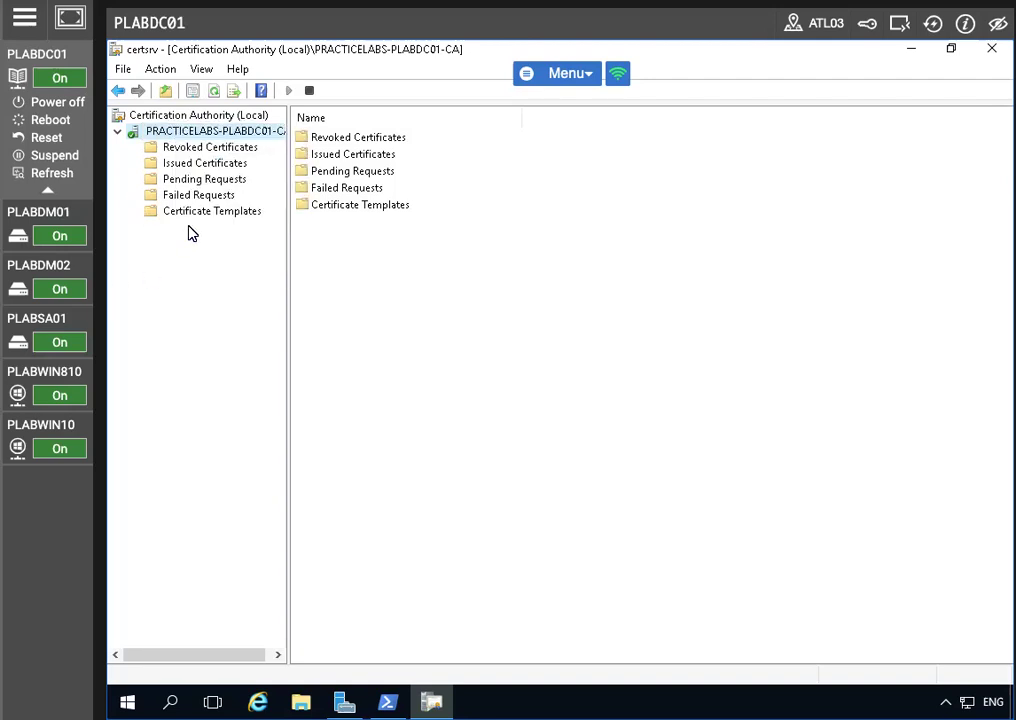
left_click(195, 211)
right_click(199, 215)
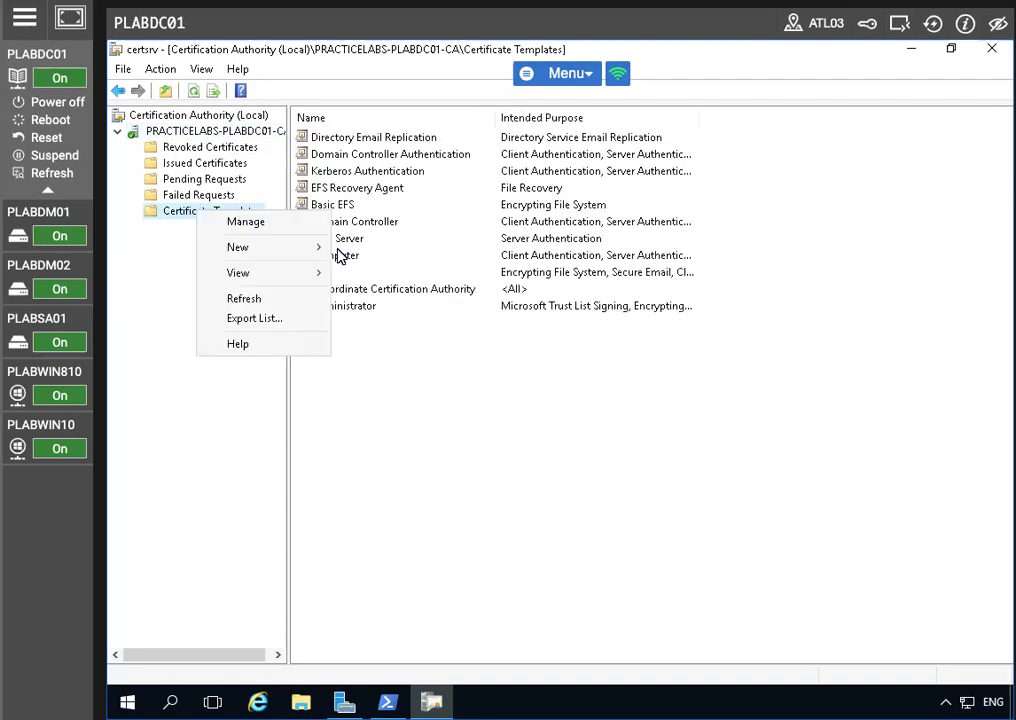
left_click(248, 223)
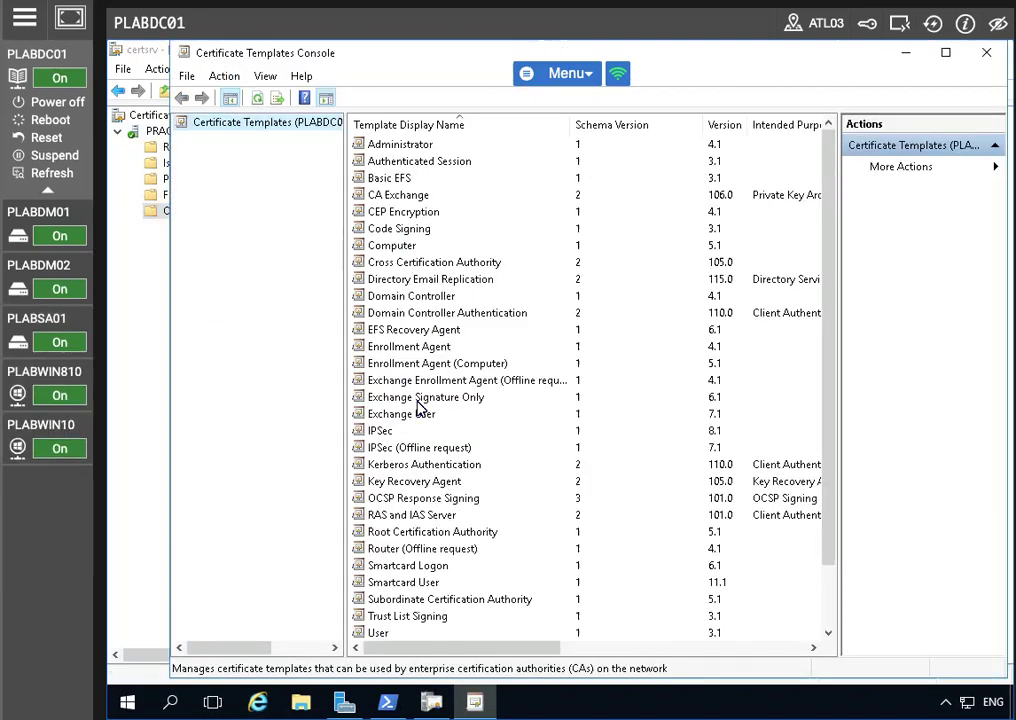
Duplicate the Web Server template into a new template
scroll(442, 404, "down", 2)
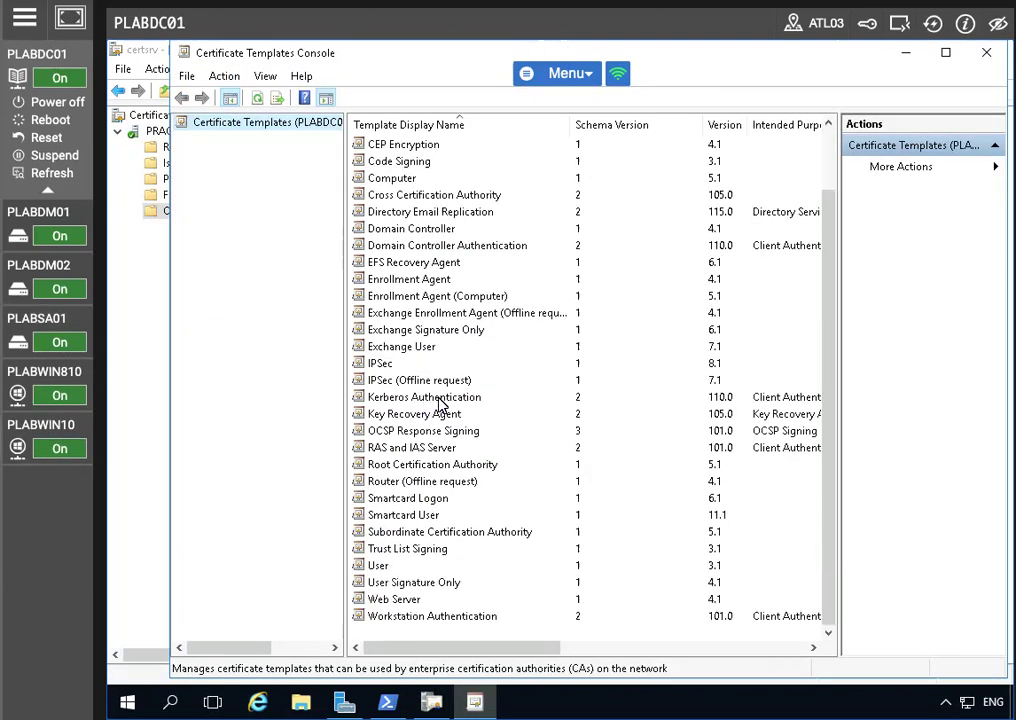
left_click(398, 600)
right_click(423, 603)
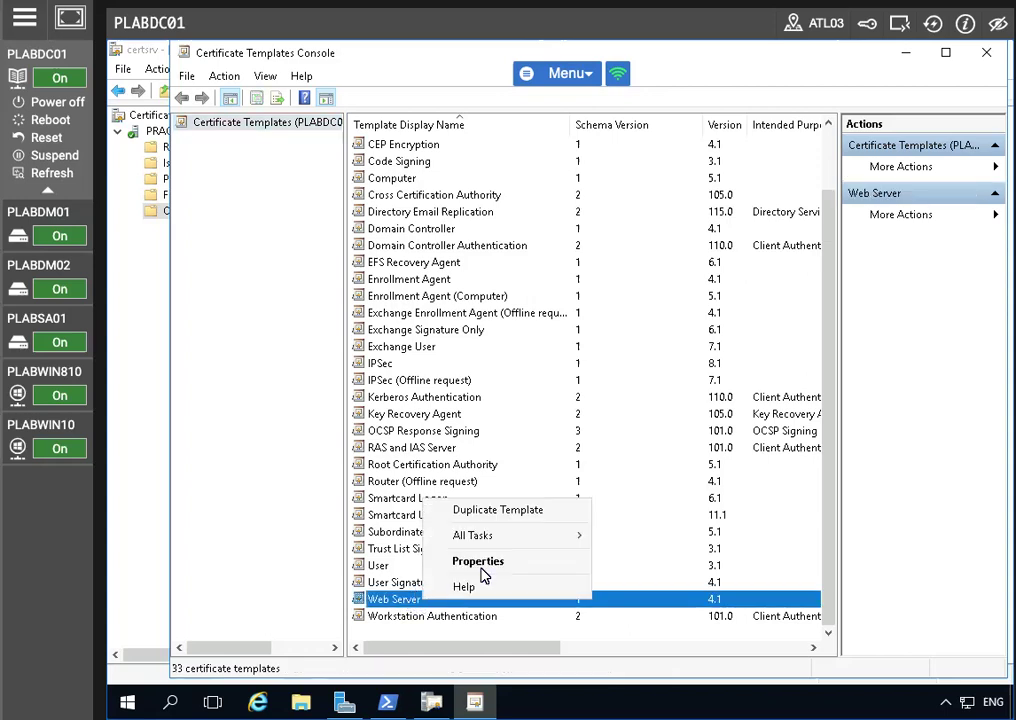
left_click(528, 512)
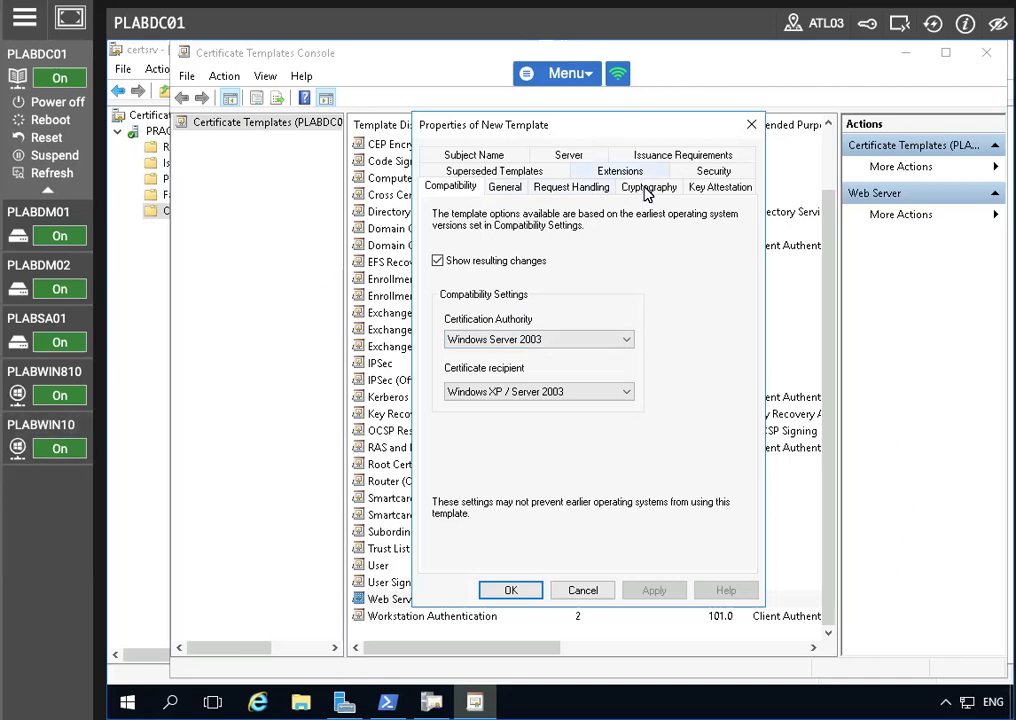
Rename the new template to 'Plabs-Web' and begin adding an object to its security permissions
left_click(505, 187)
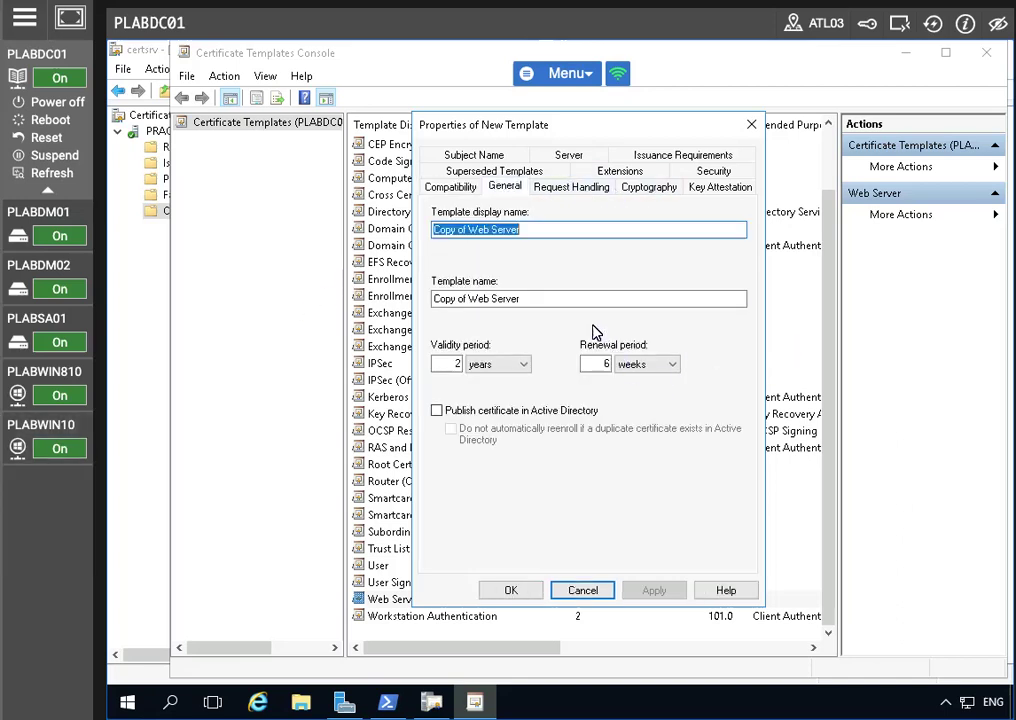
type("P")
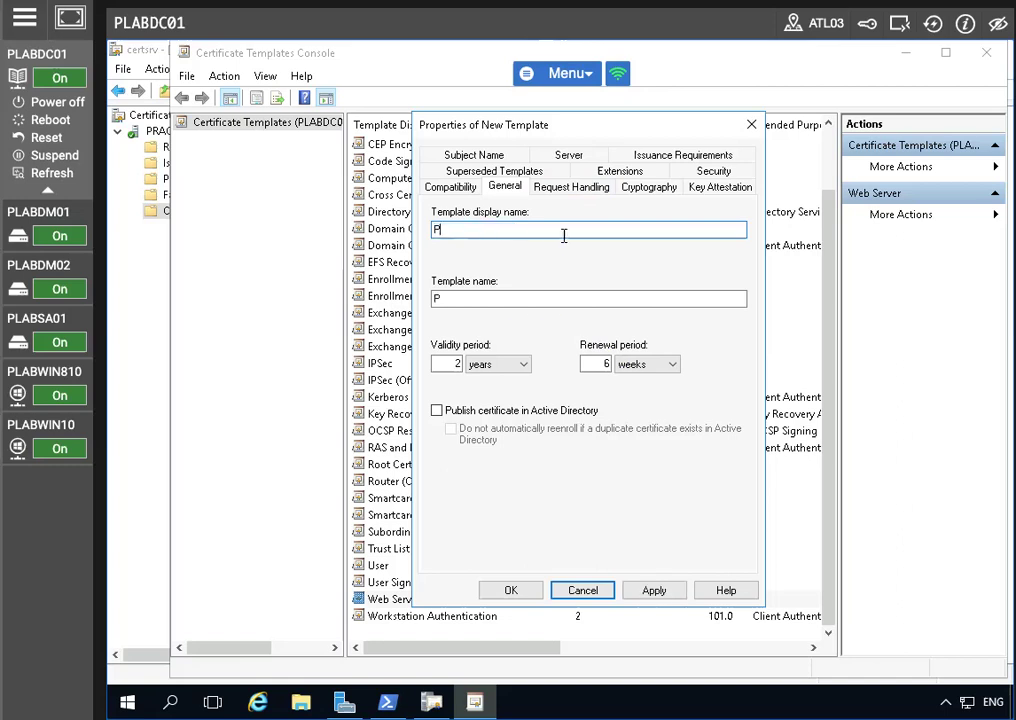
type("labs-Web")
left_click(651, 591)
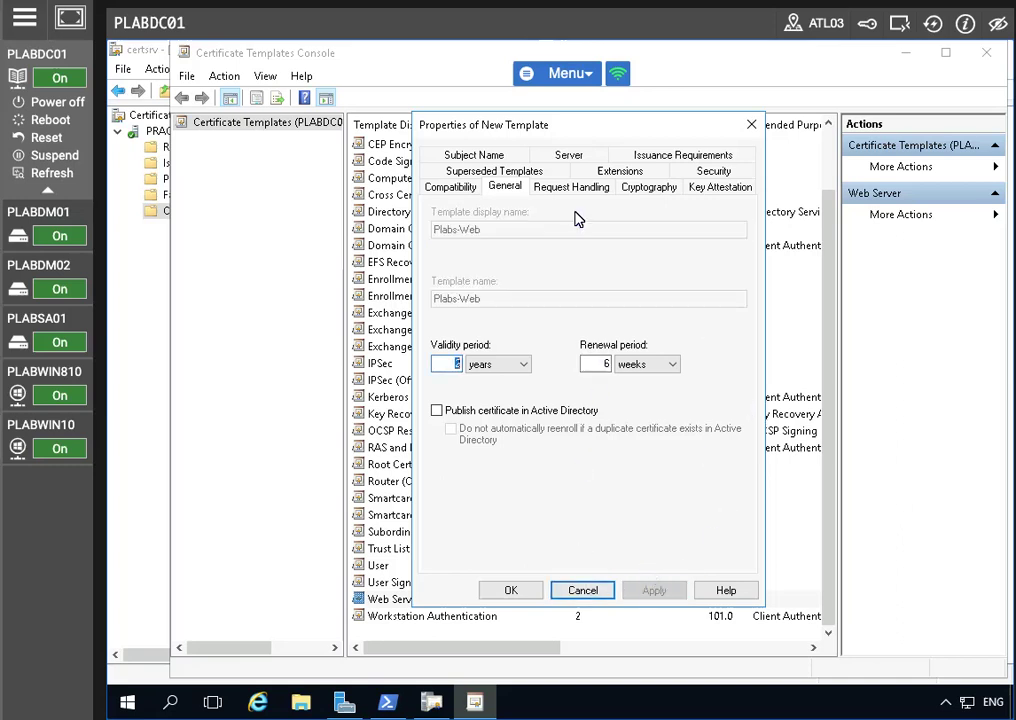
left_click(716, 173)
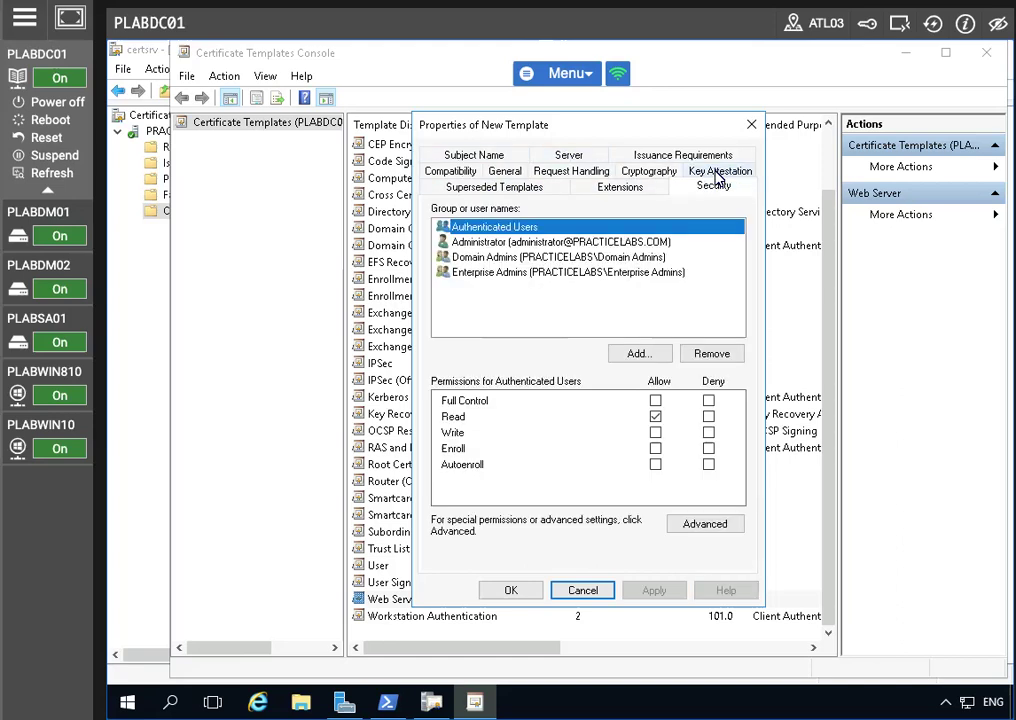
left_click(644, 355)
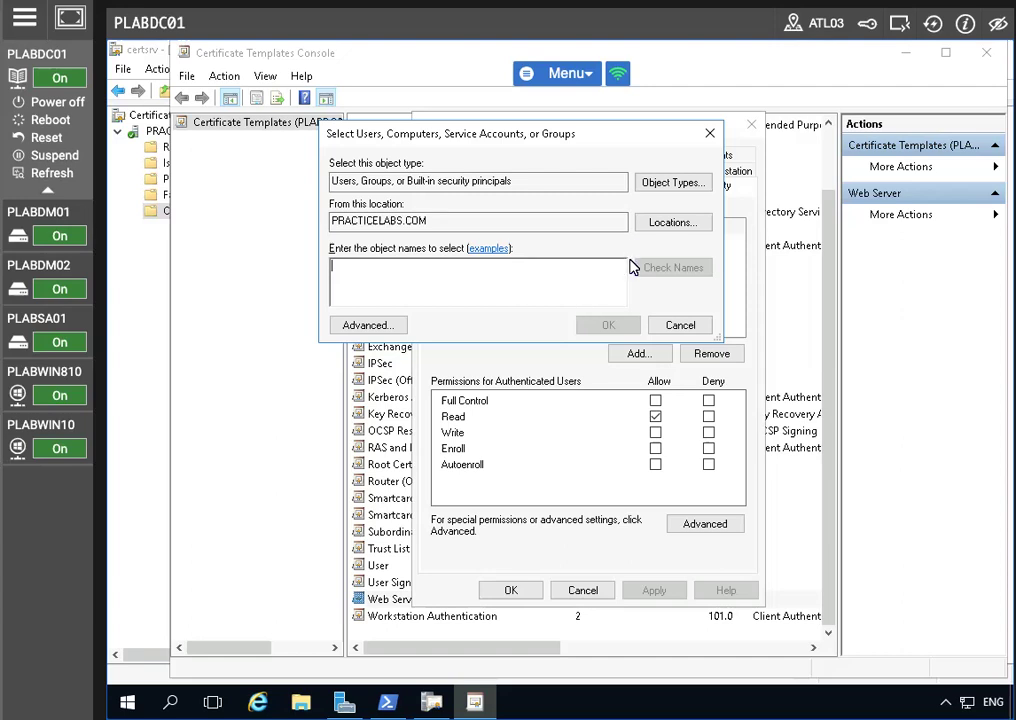
Add computers PLABDC01 and PLABDM01 to the template's permissions, searching Computers object type
left_click(672, 184)
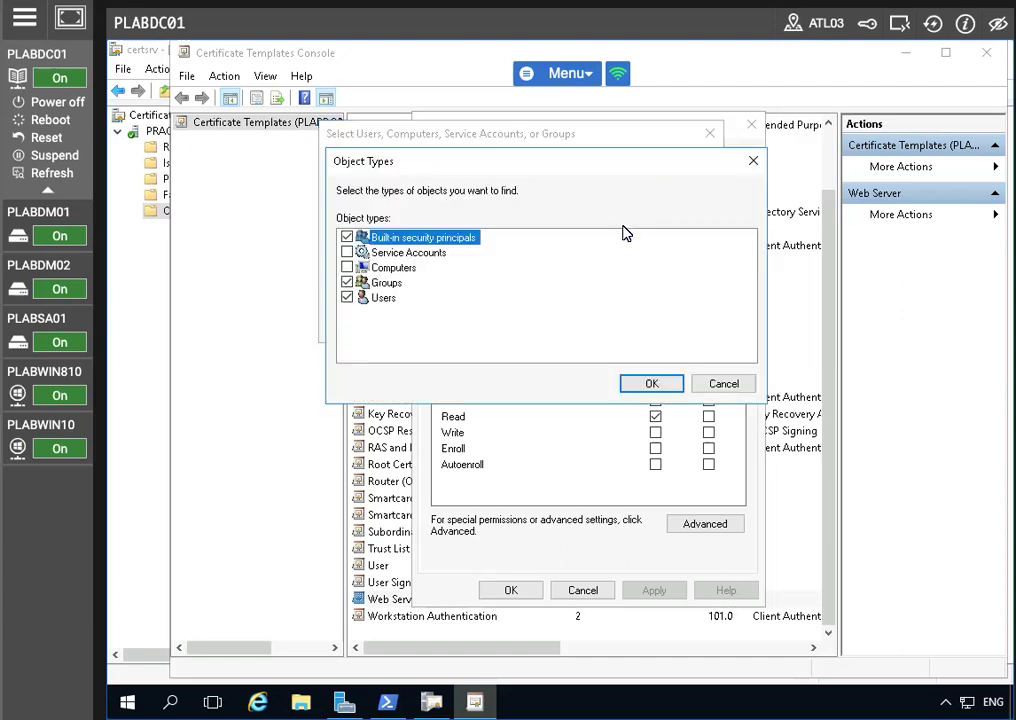
left_click(348, 268)
left_click(640, 383)
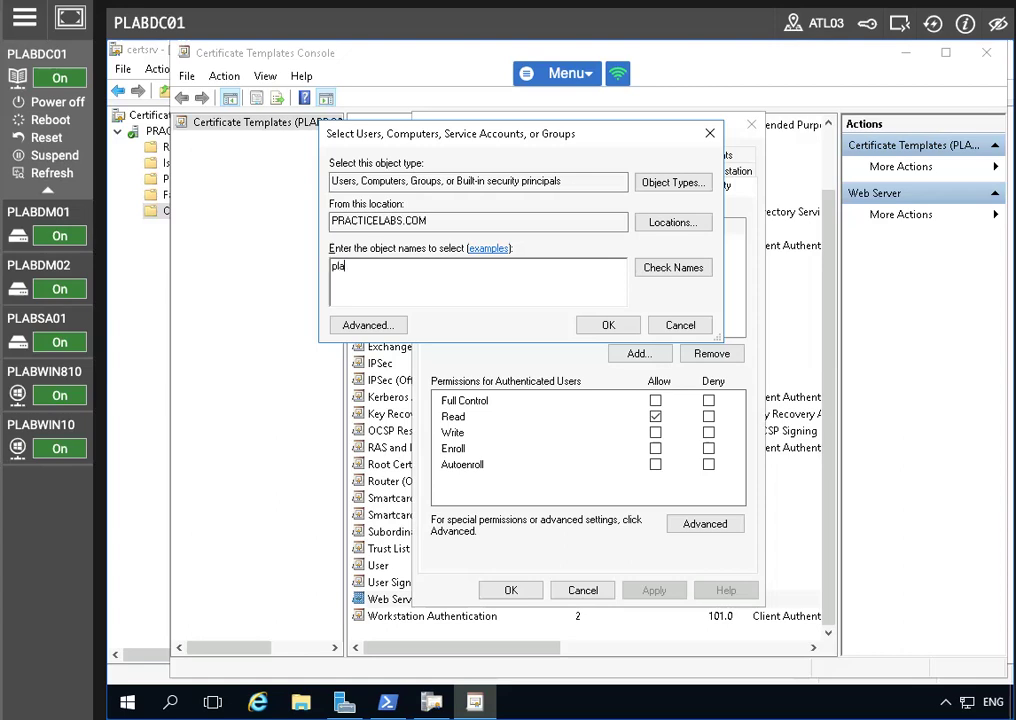
type("plabc")
left_click(683, 268)
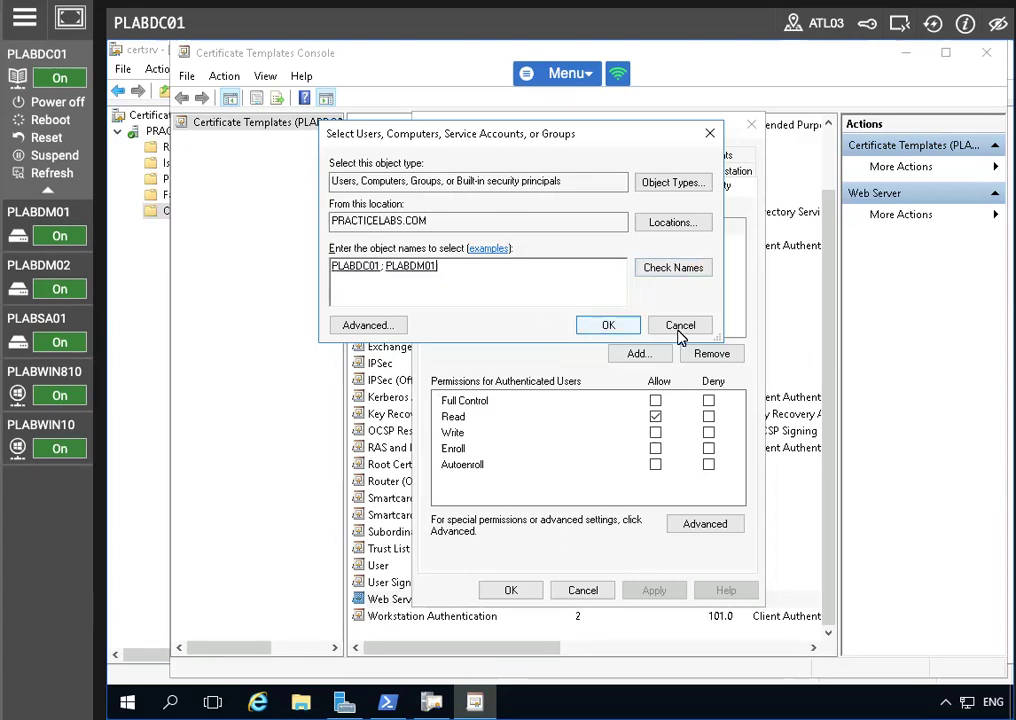
left_click(612, 325)
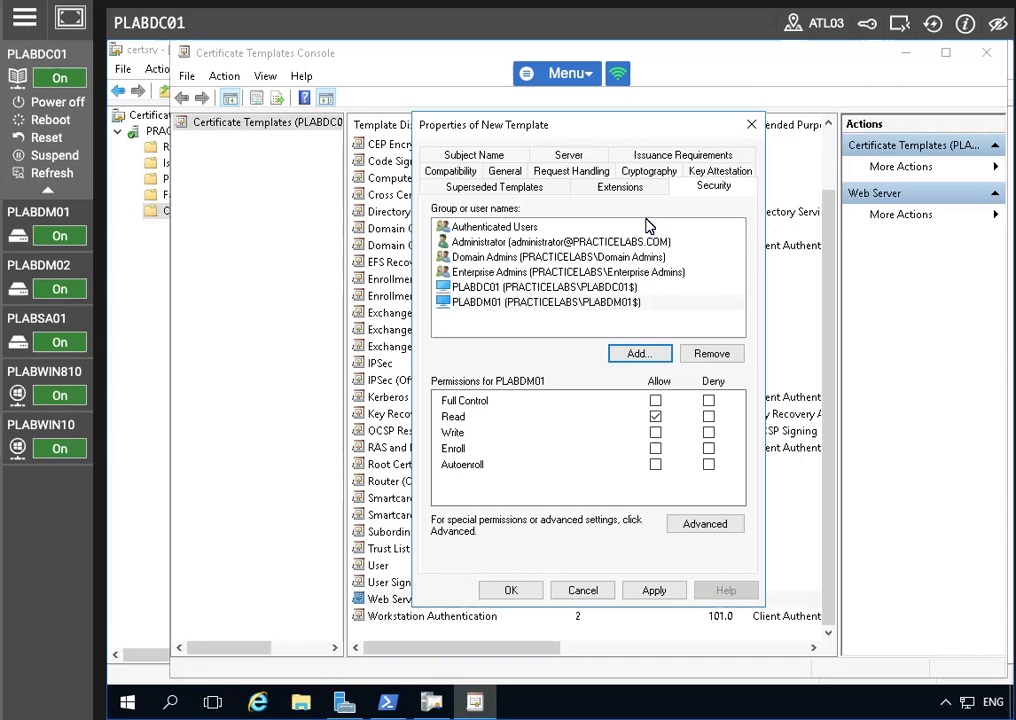
Allow Enroll for PLABDM01 and PLABDC01, then apply and save the template
left_click(656, 450)
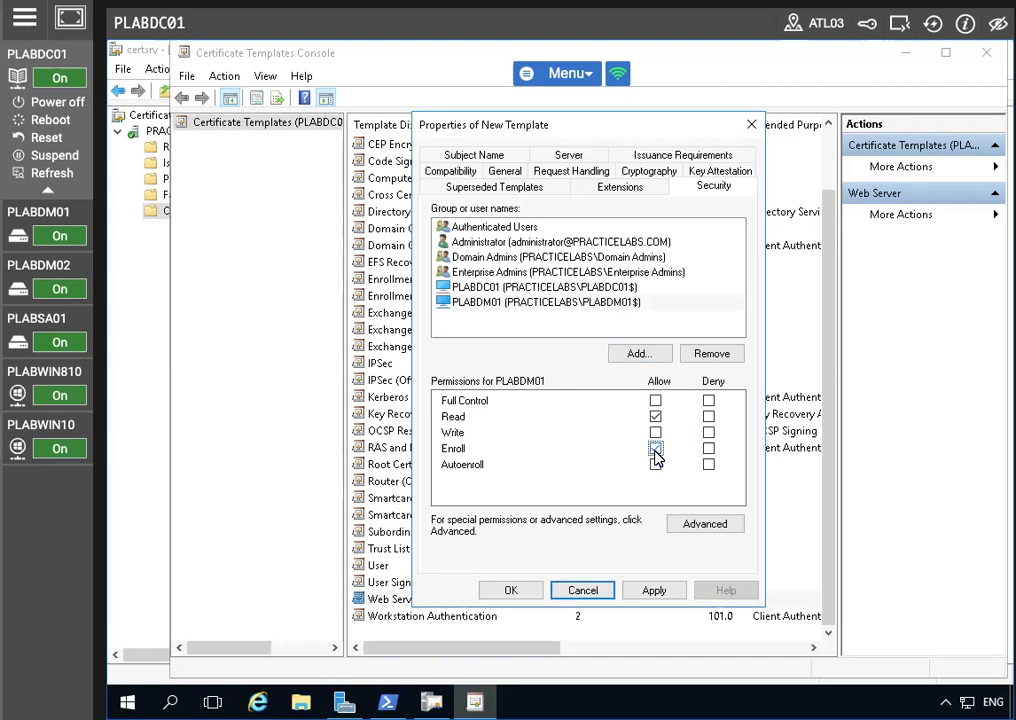
left_click(522, 300)
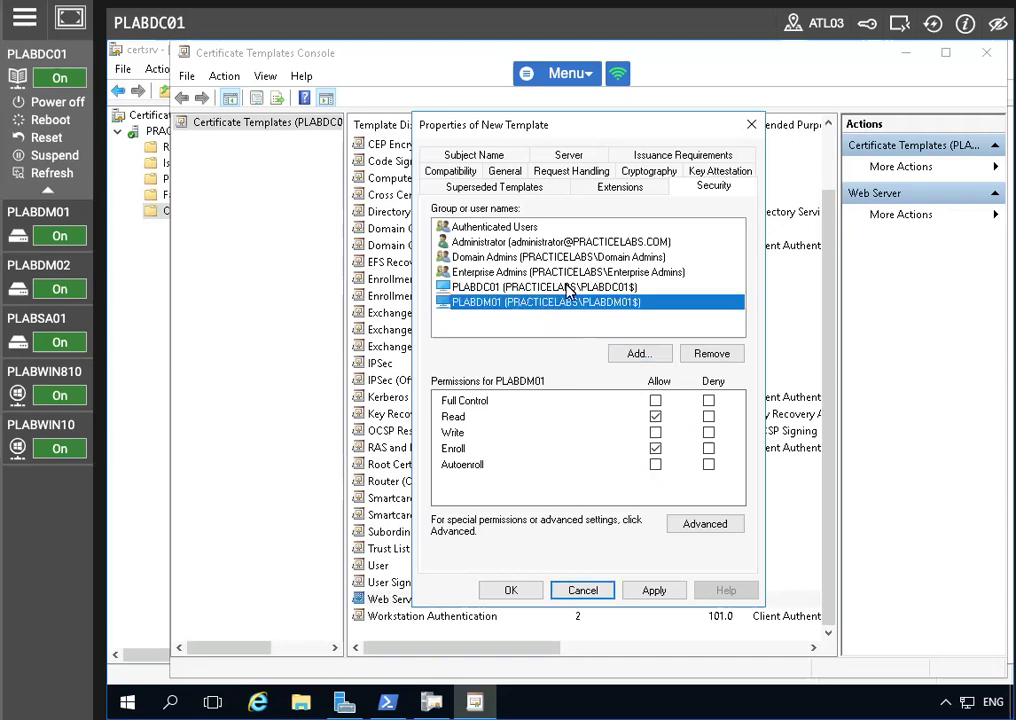
left_click(560, 288)
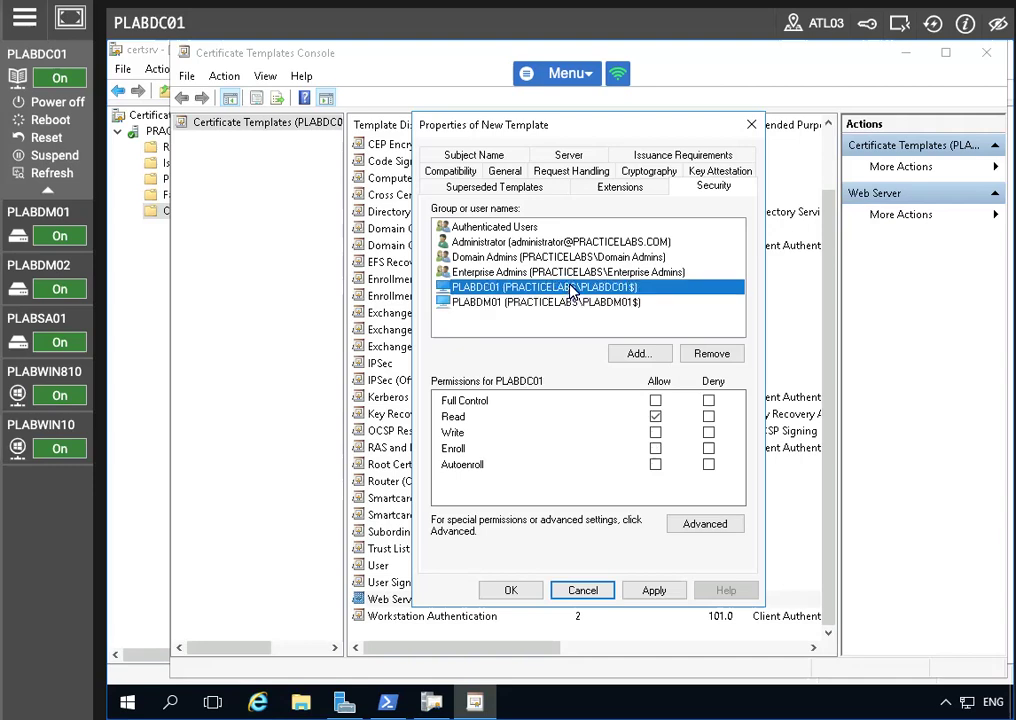
left_click(657, 450)
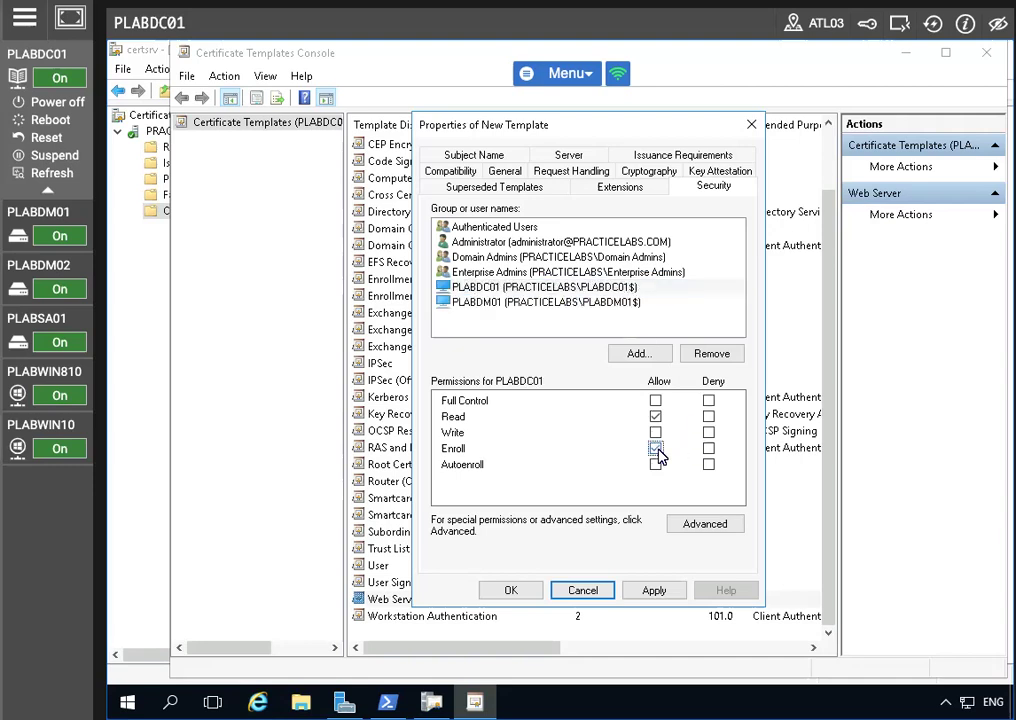
left_click(652, 590)
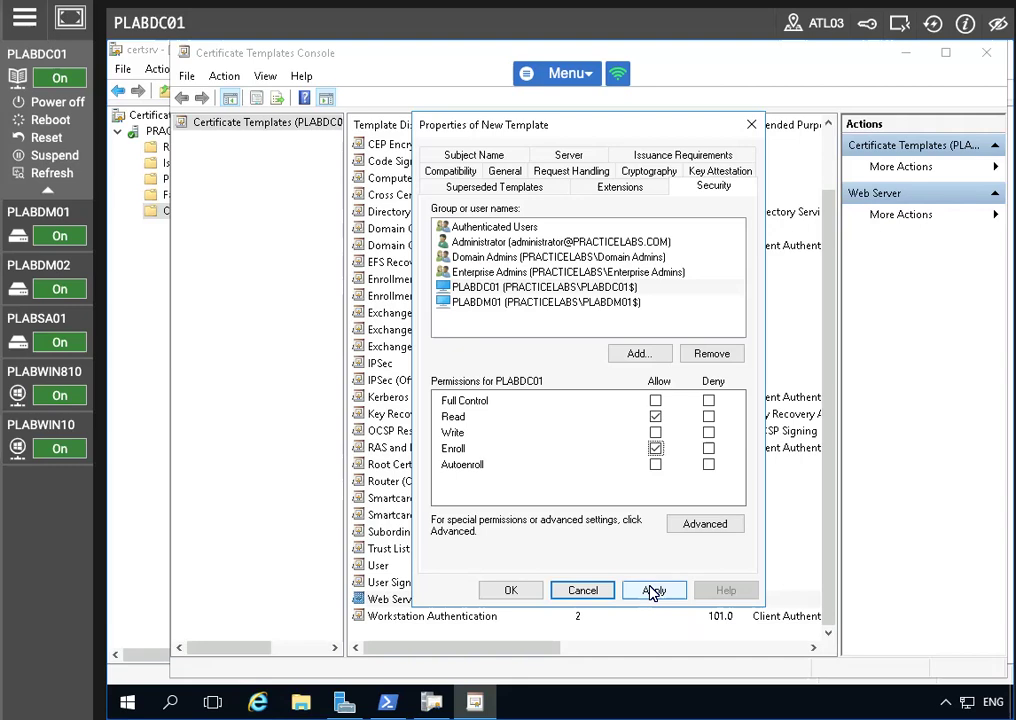
left_click(511, 590)
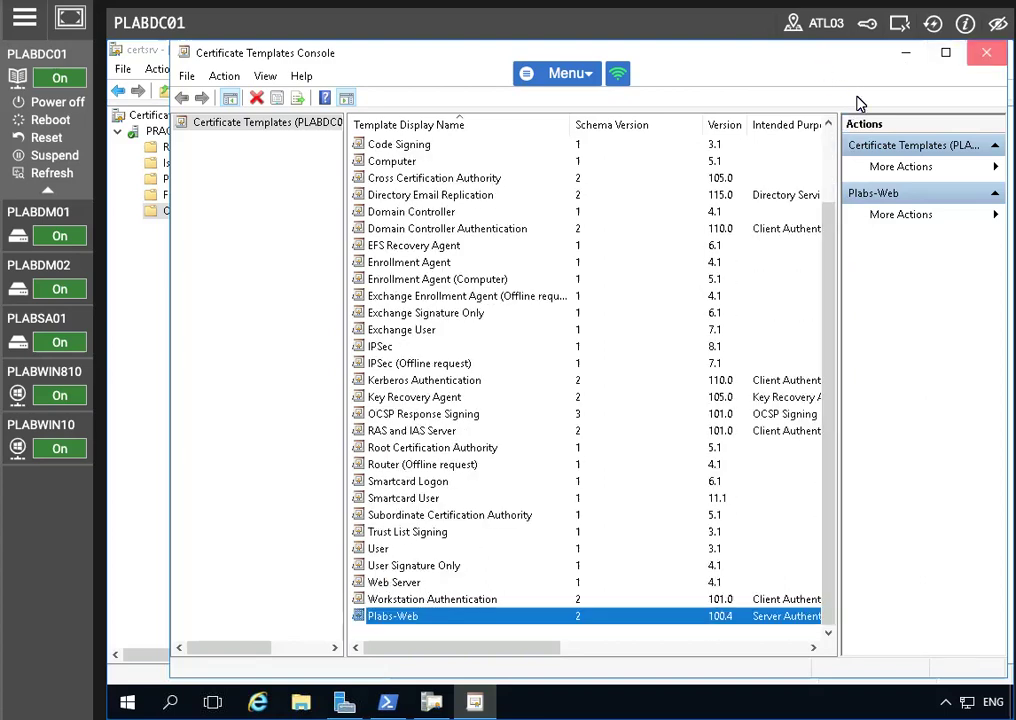
Issue Plabs-Web as a new certificate template on the CA, then close certsrv
left_click(986, 52)
right_click(211, 209)
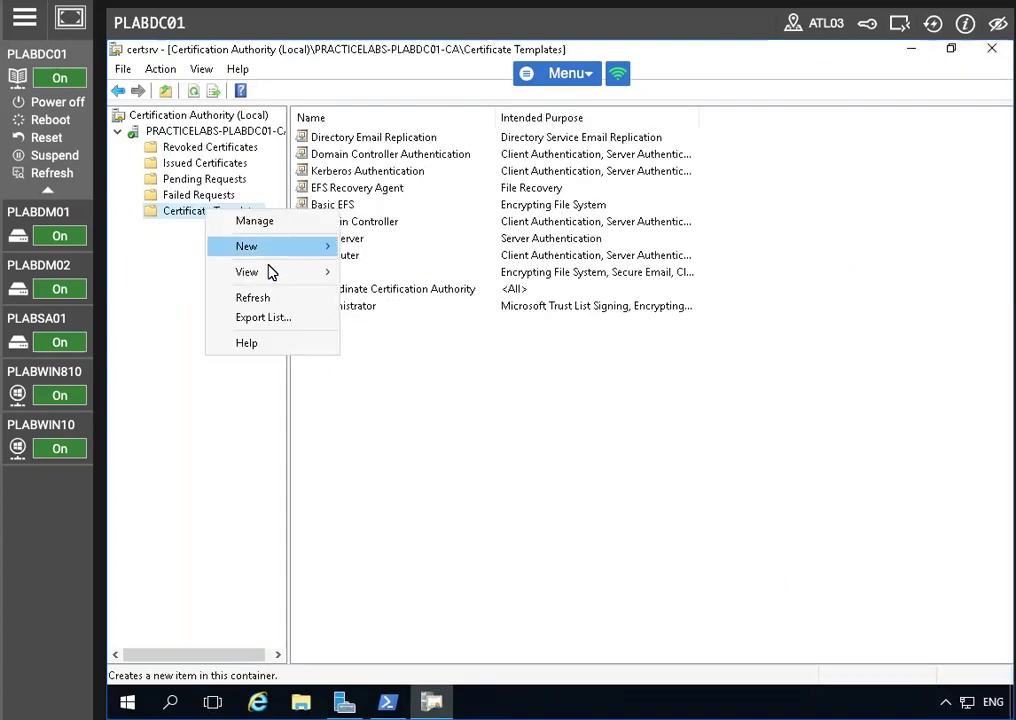
mouse_move(246, 250)
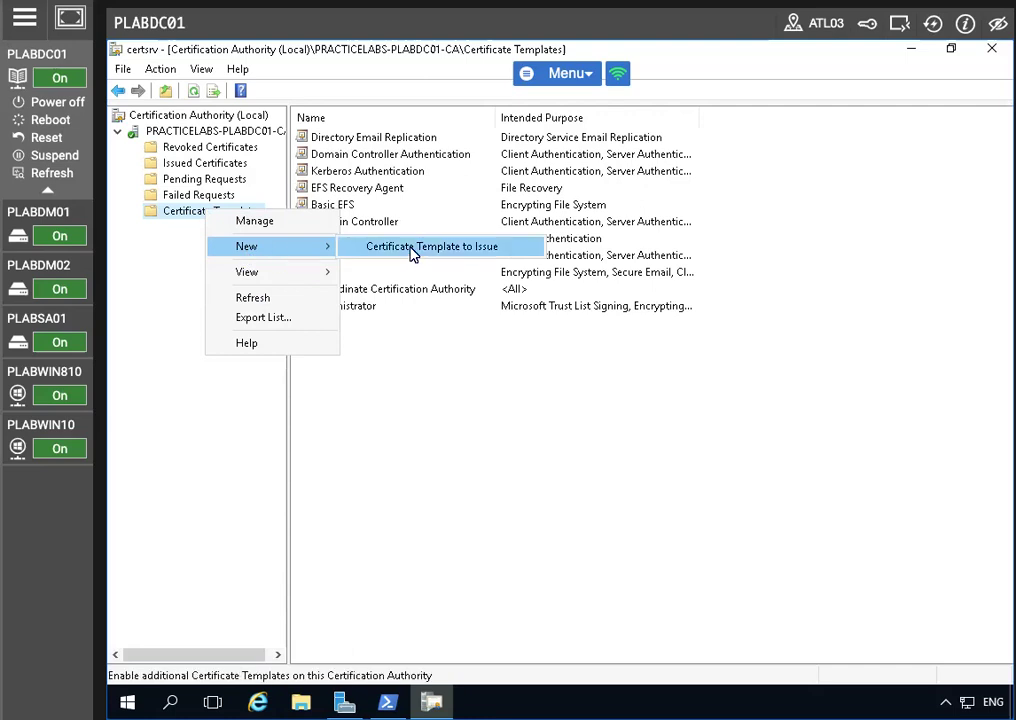
left_click(412, 250)
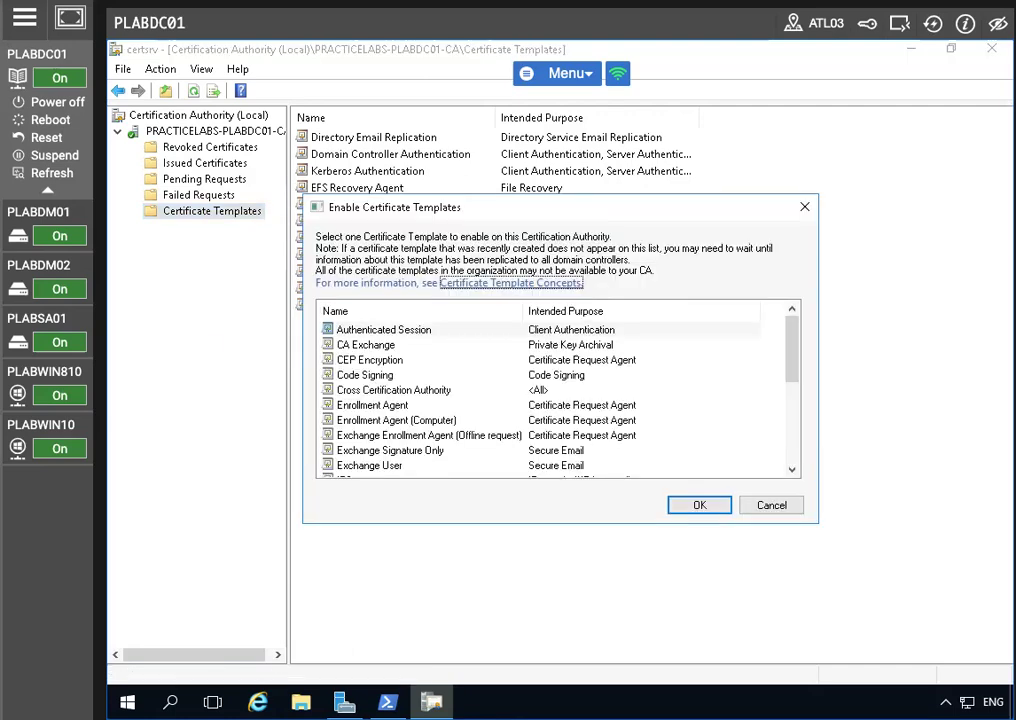
scroll(408, 447, "down", 5)
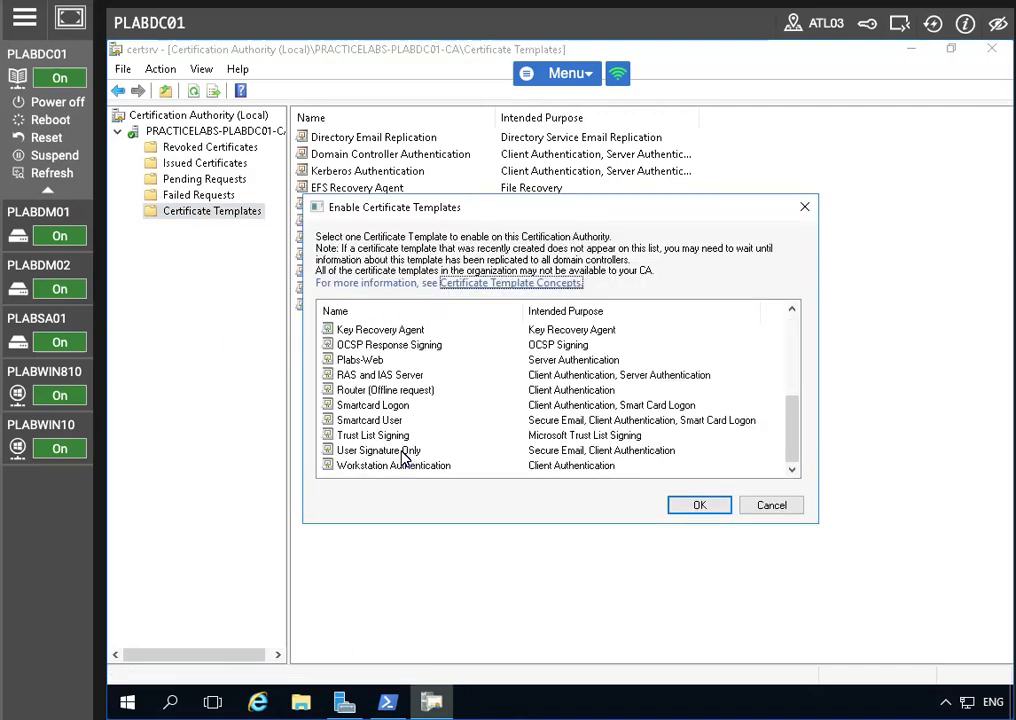
left_click(378, 360)
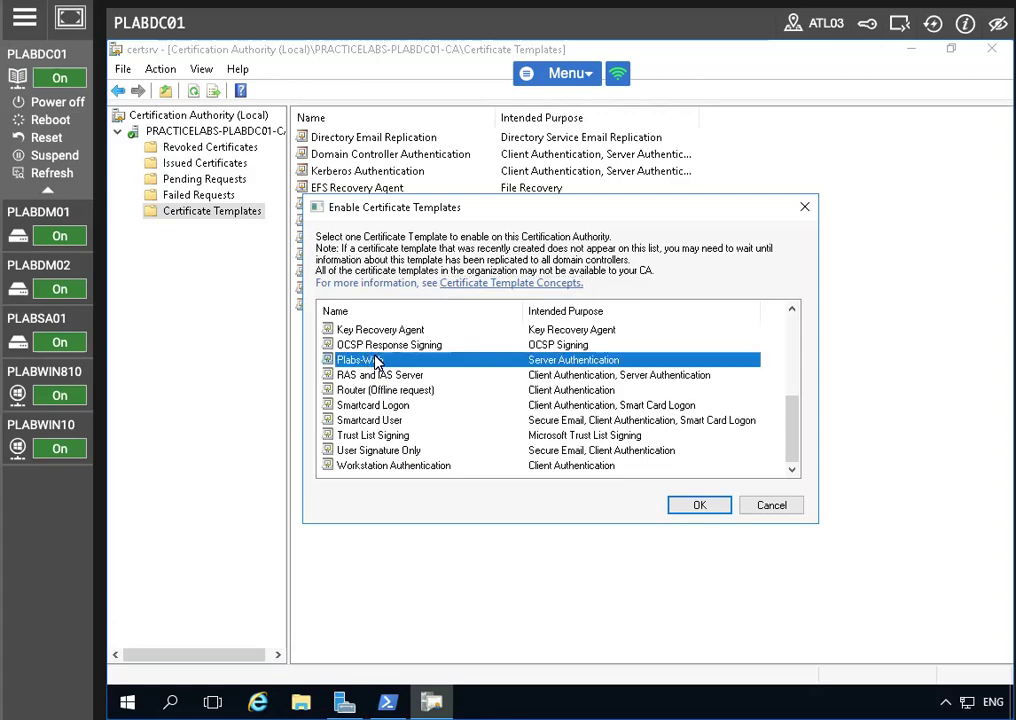
left_click(699, 505)
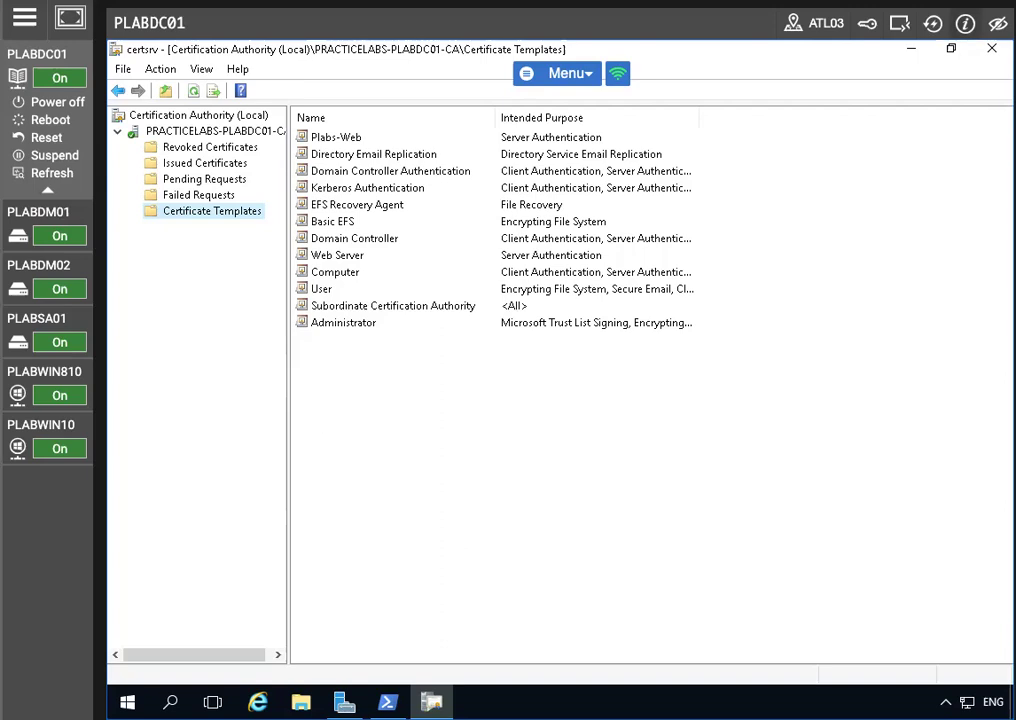
left_click(991, 48)
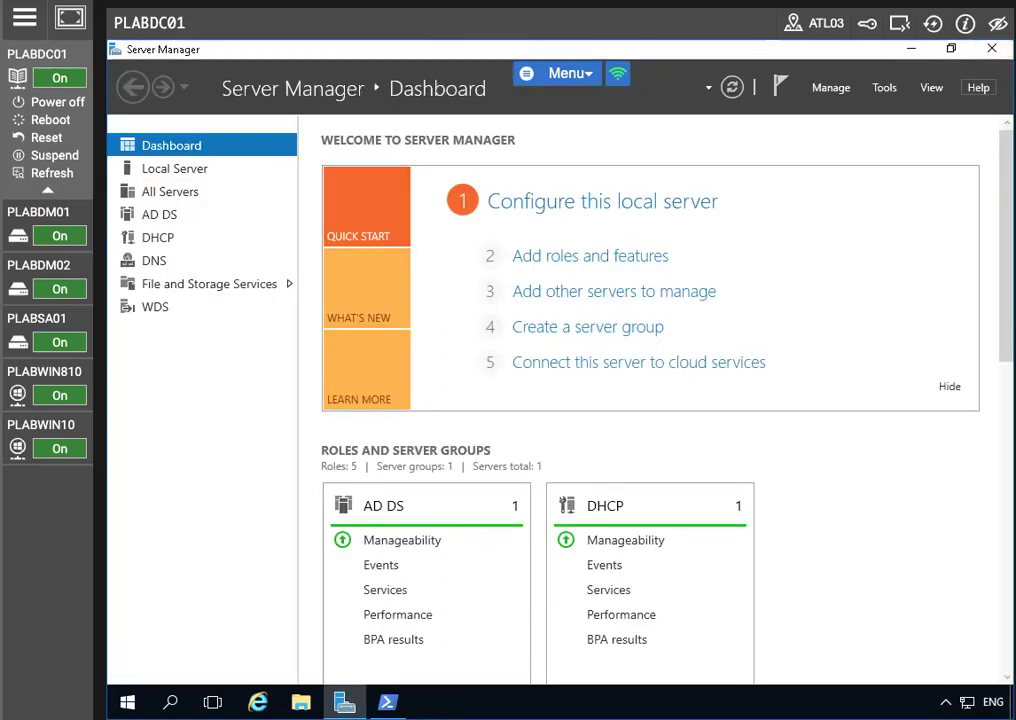
Close Server Manager and launch mmc from Windows search
left_click(991, 48)
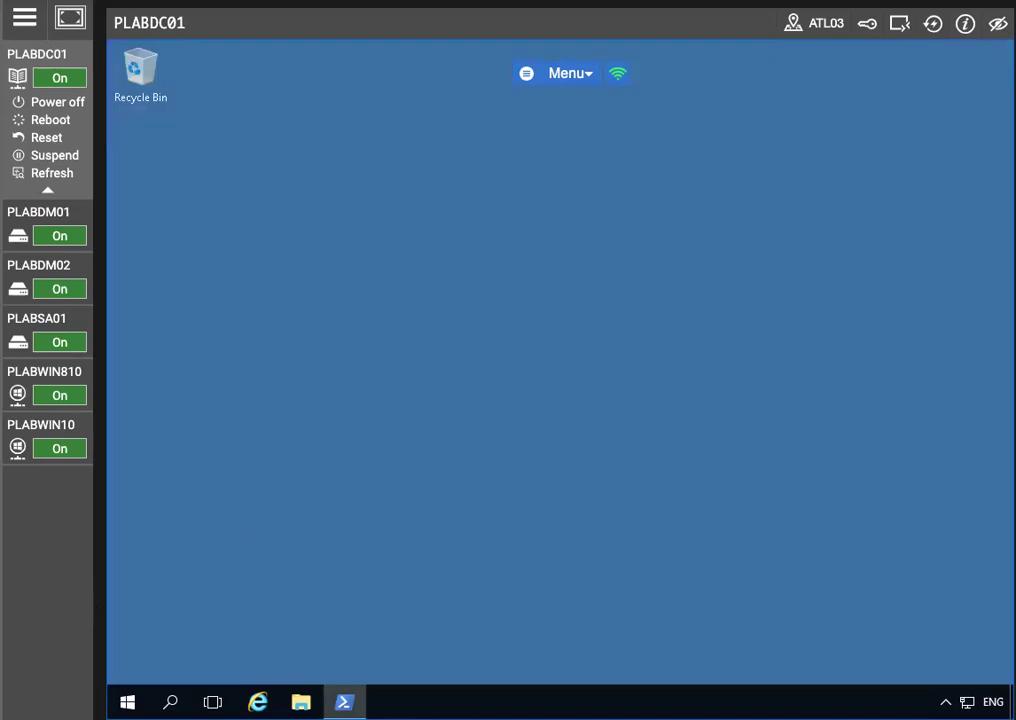
left_click(170, 702)
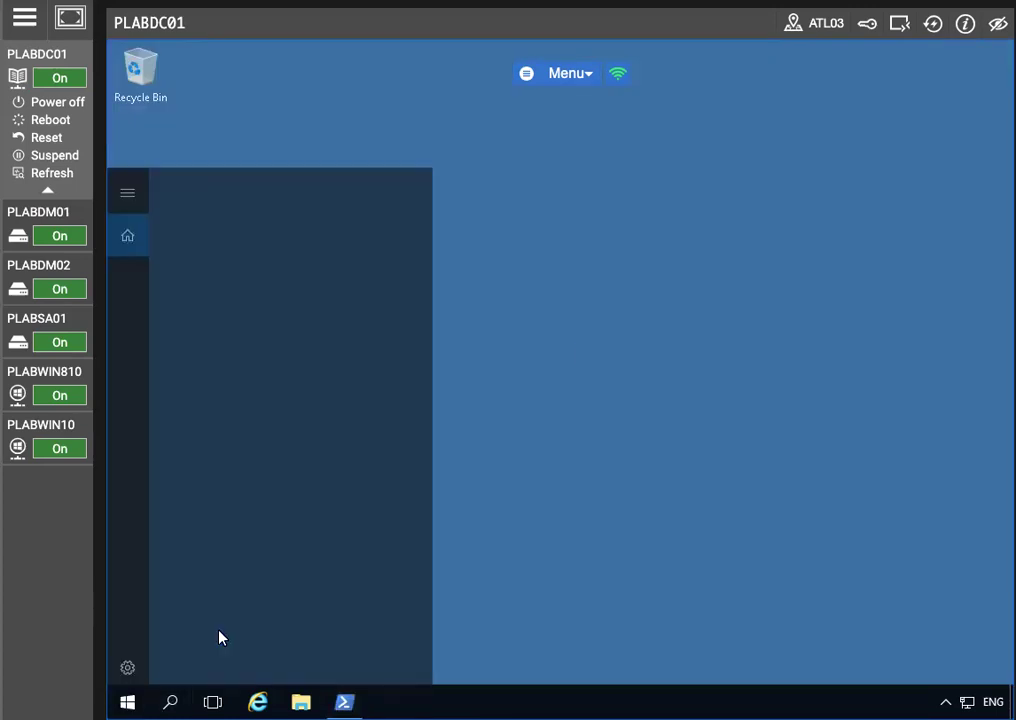
type("mmc")
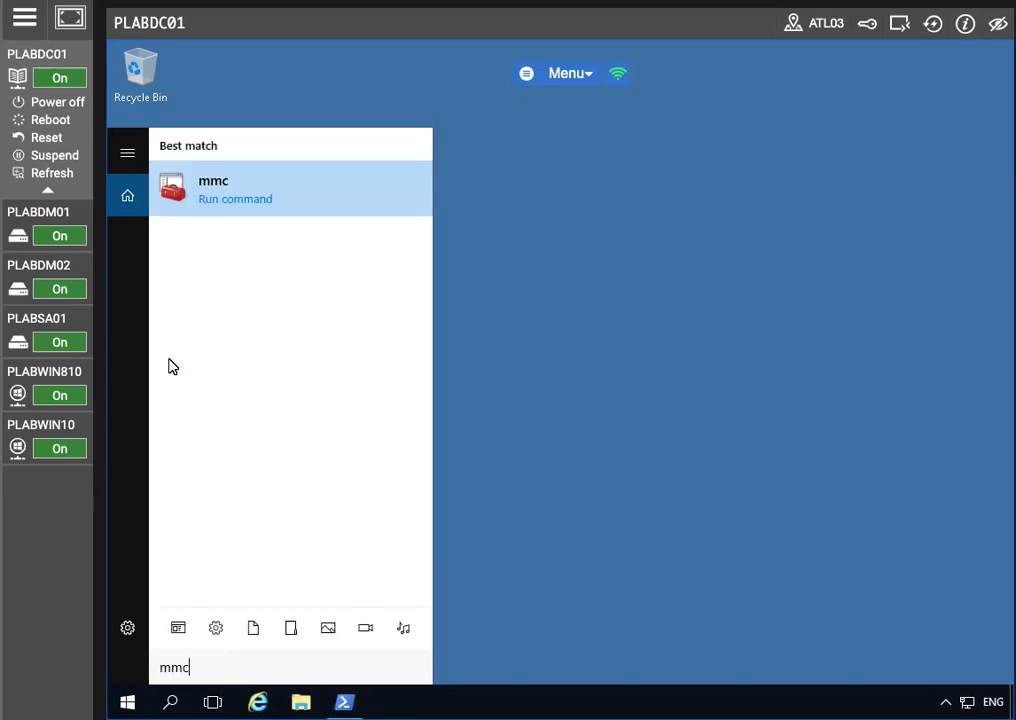
left_click(311, 195)
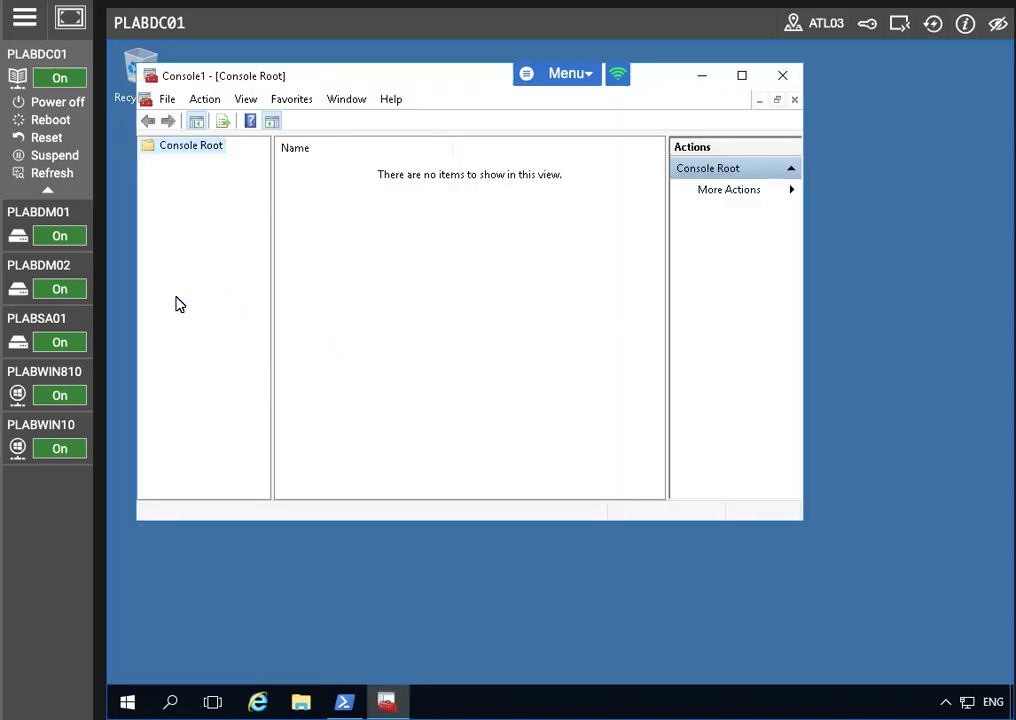
Add a Certificates snap-in managing the Local computer's computer account
left_click(168, 99)
left_click(211, 207)
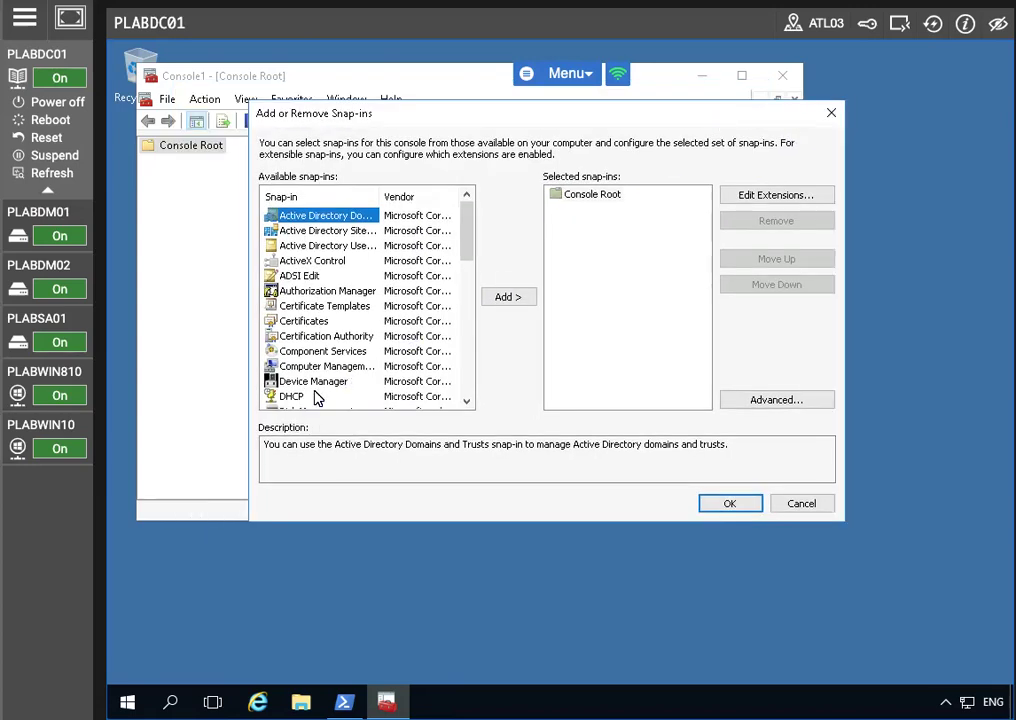
left_click(325, 321)
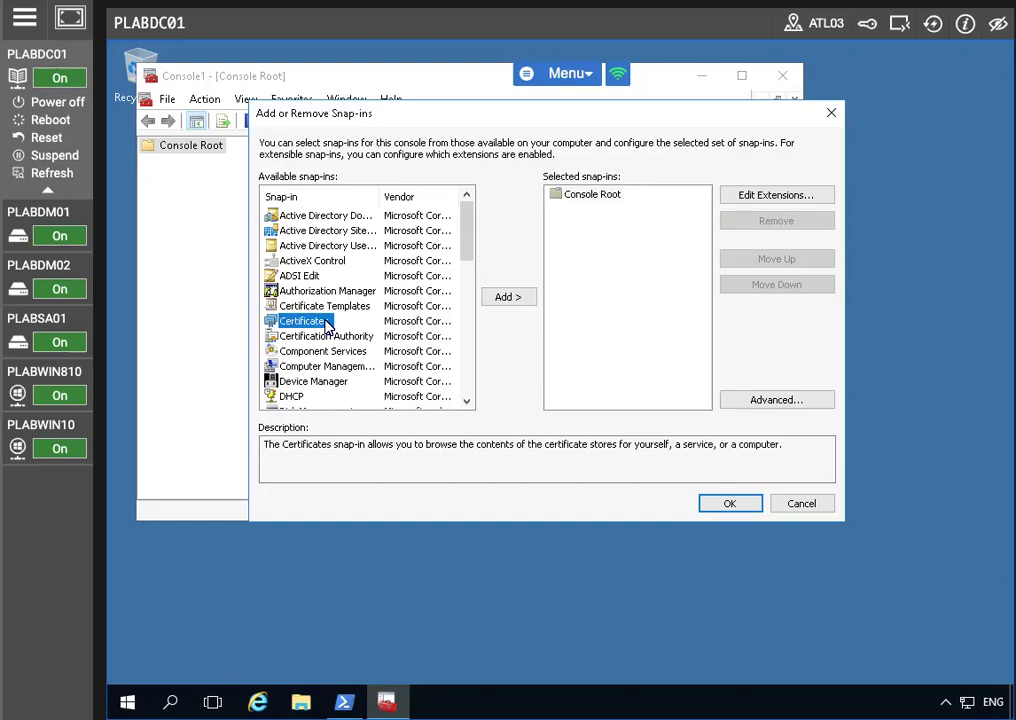
left_click(493, 297)
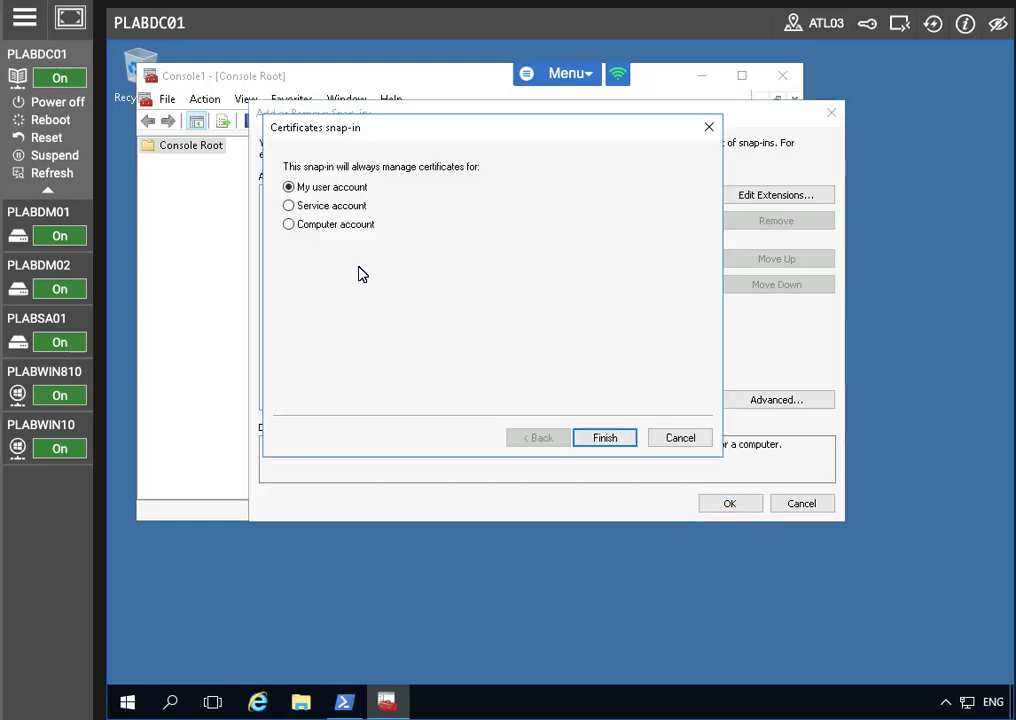
left_click(290, 225)
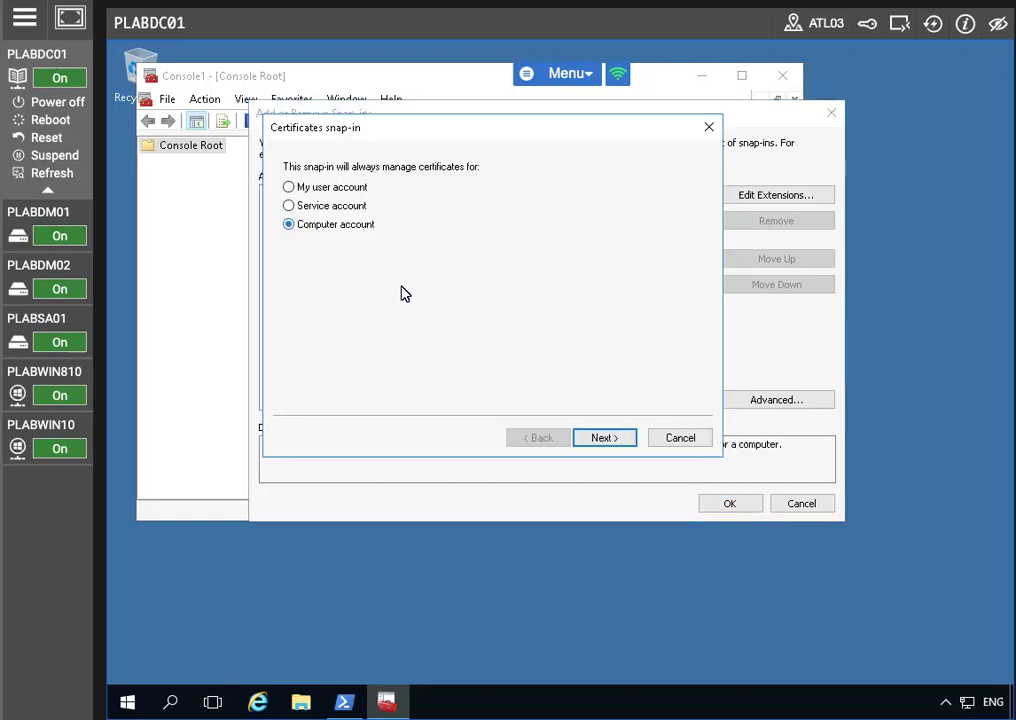
left_click(596, 437)
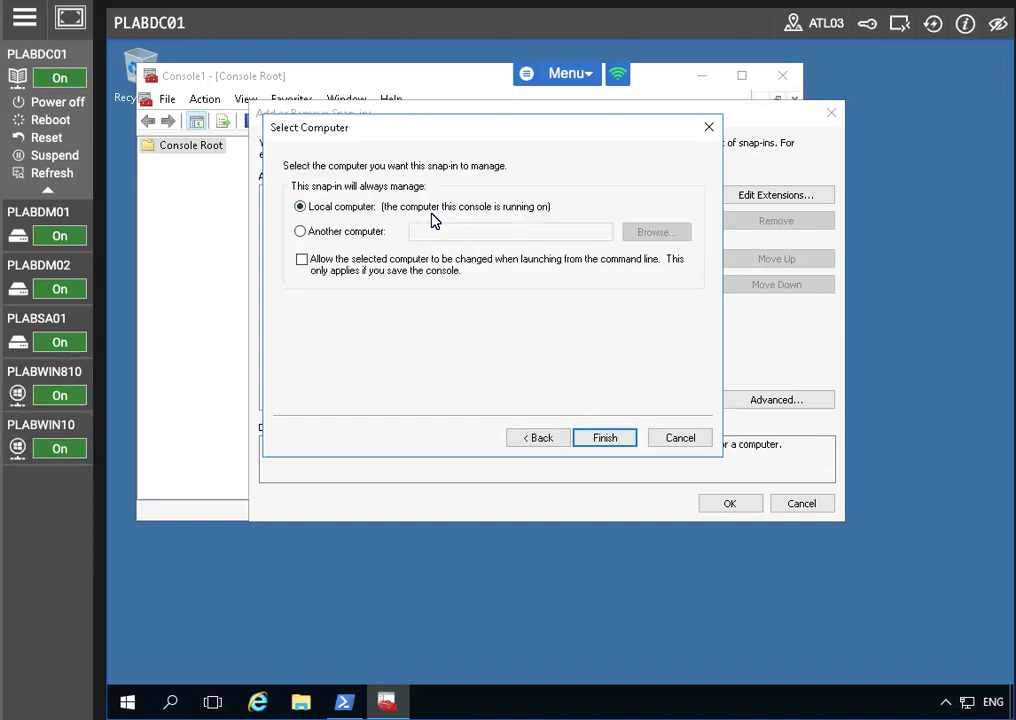
left_click(606, 440)
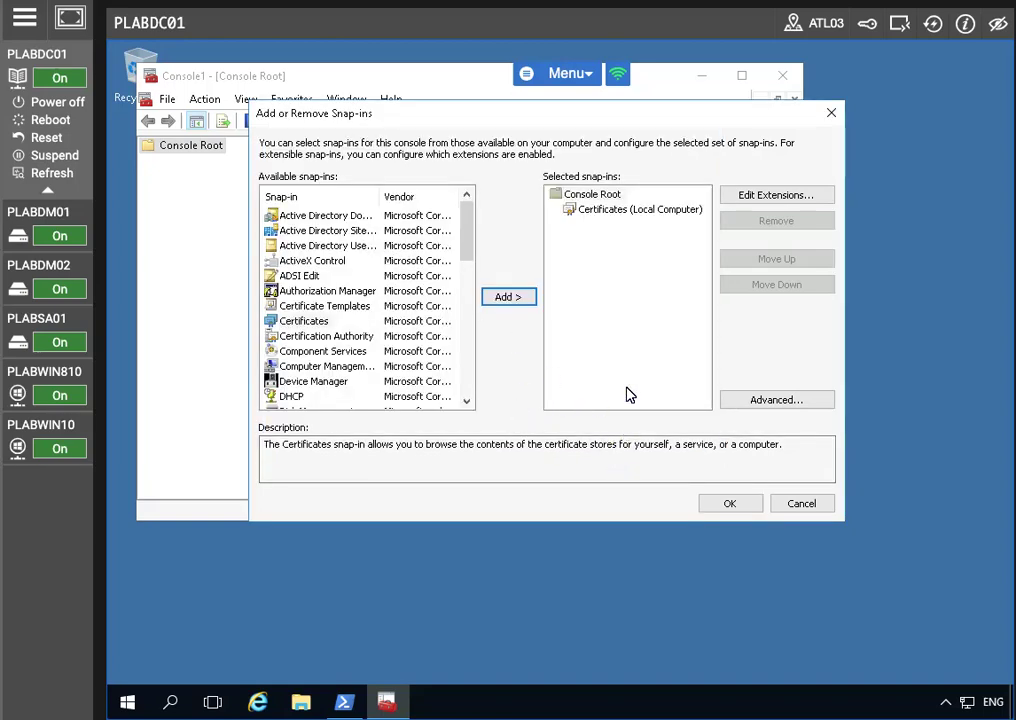
Confirm the snap-in and browse to Certificates (Local Computer) > Personal > Certificates
left_click(720, 504)
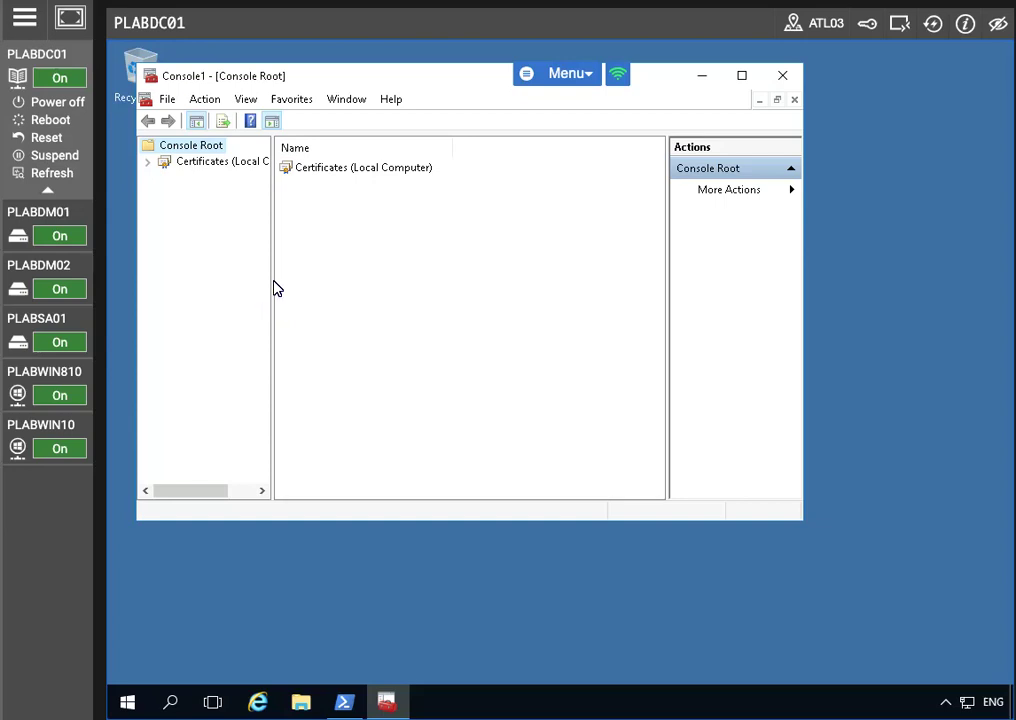
left_click(148, 162)
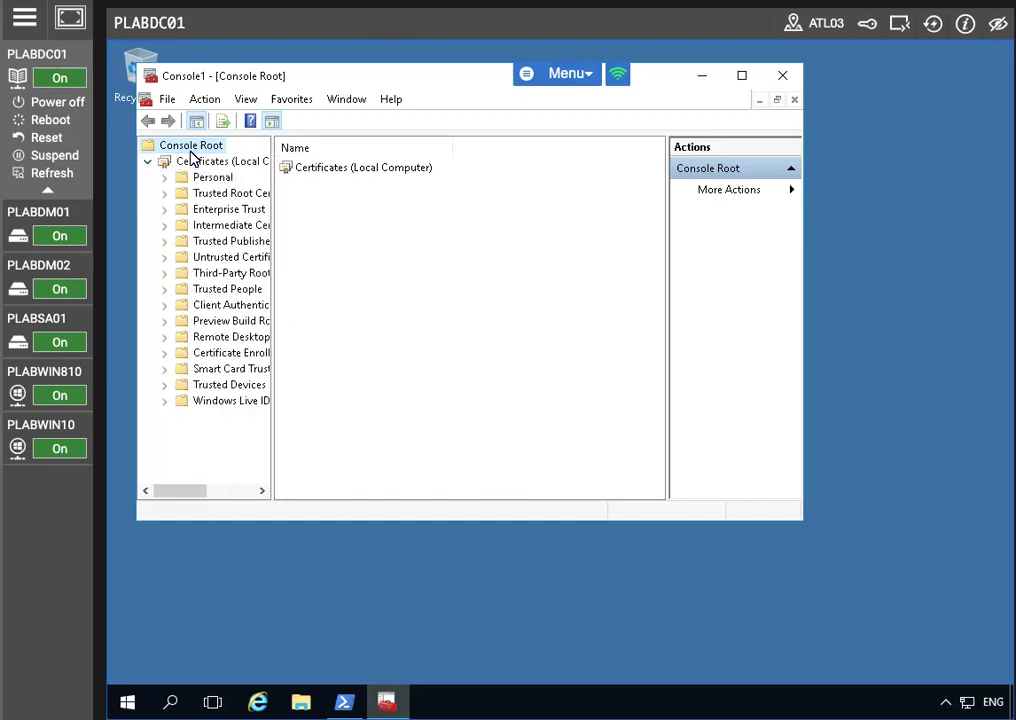
left_click(193, 166)
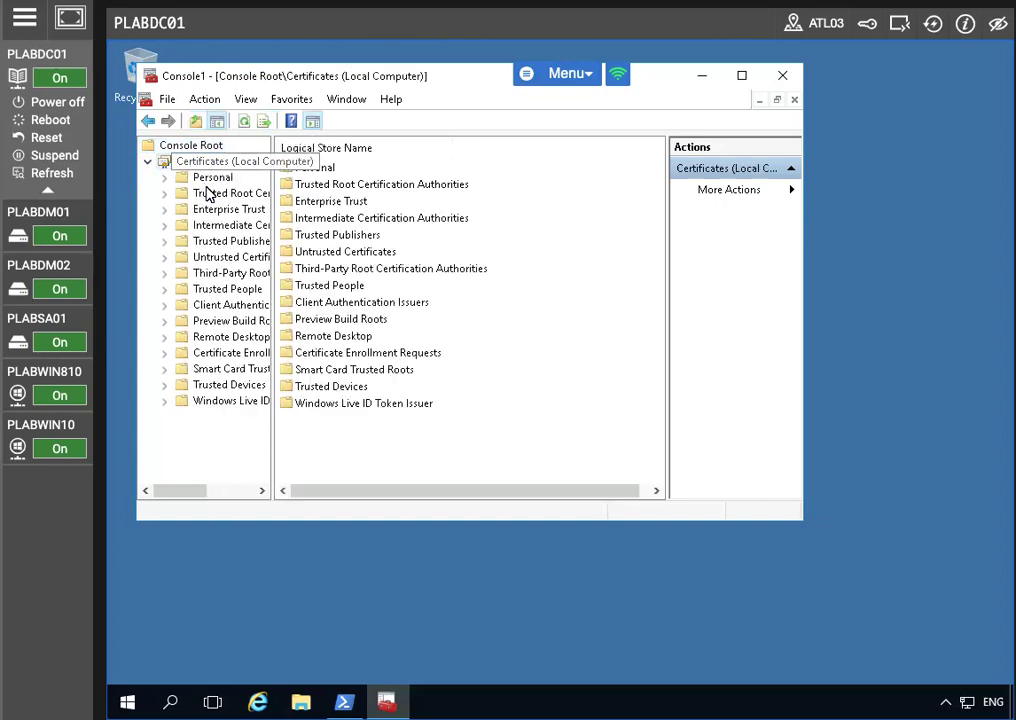
left_click(204, 178)
left_click(165, 178)
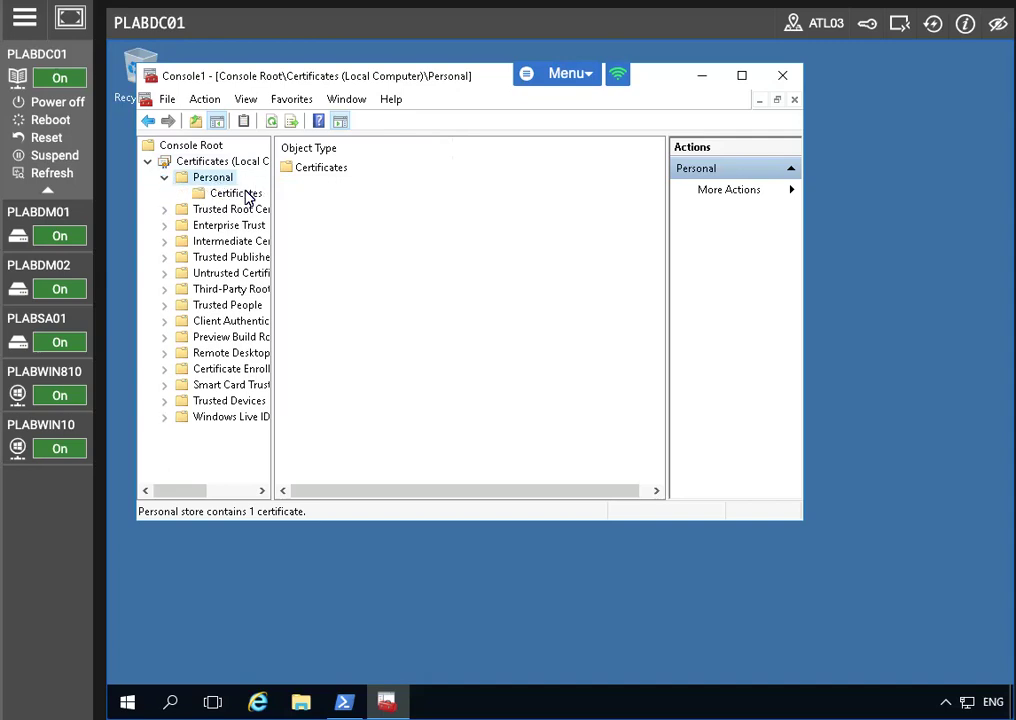
left_click(236, 196)
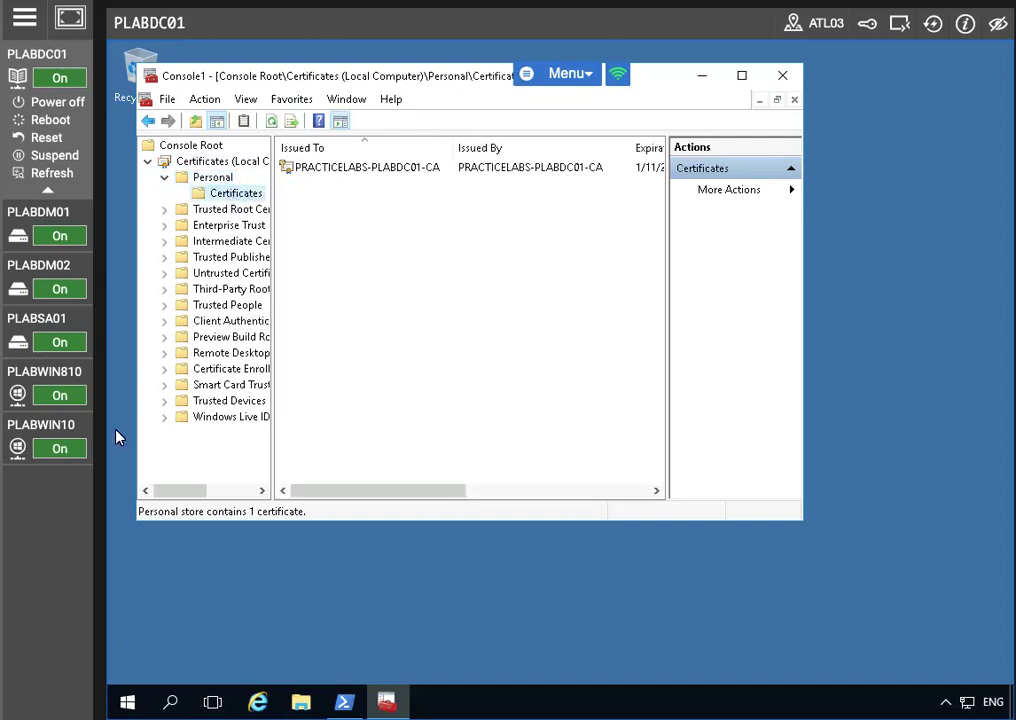
Request a new certificate via Active Directory Enrollment Policy, select Plabs-Web, and open its required settings
right_click(315, 170)
left_click(256, 196)
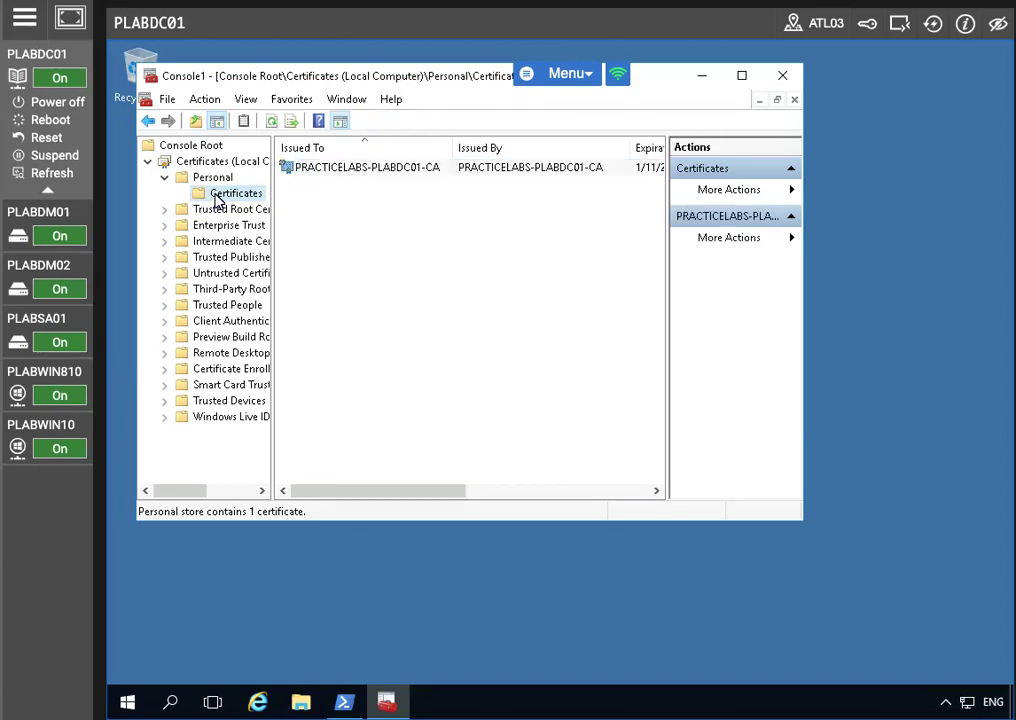
right_click(258, 196)
mouse_move(308, 210)
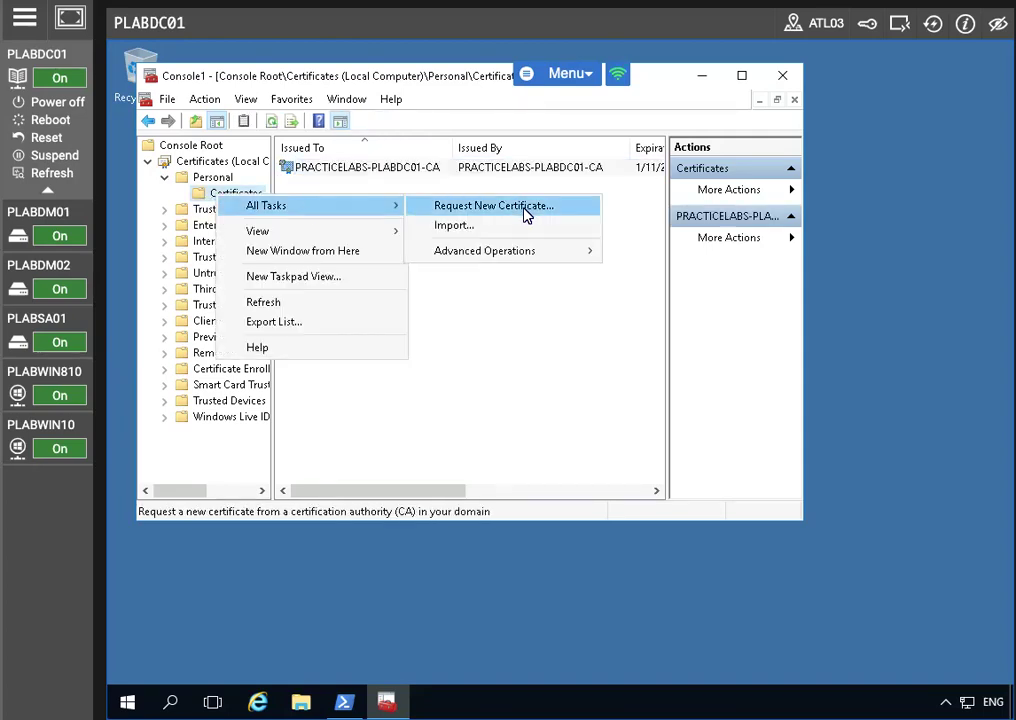
left_click(524, 208)
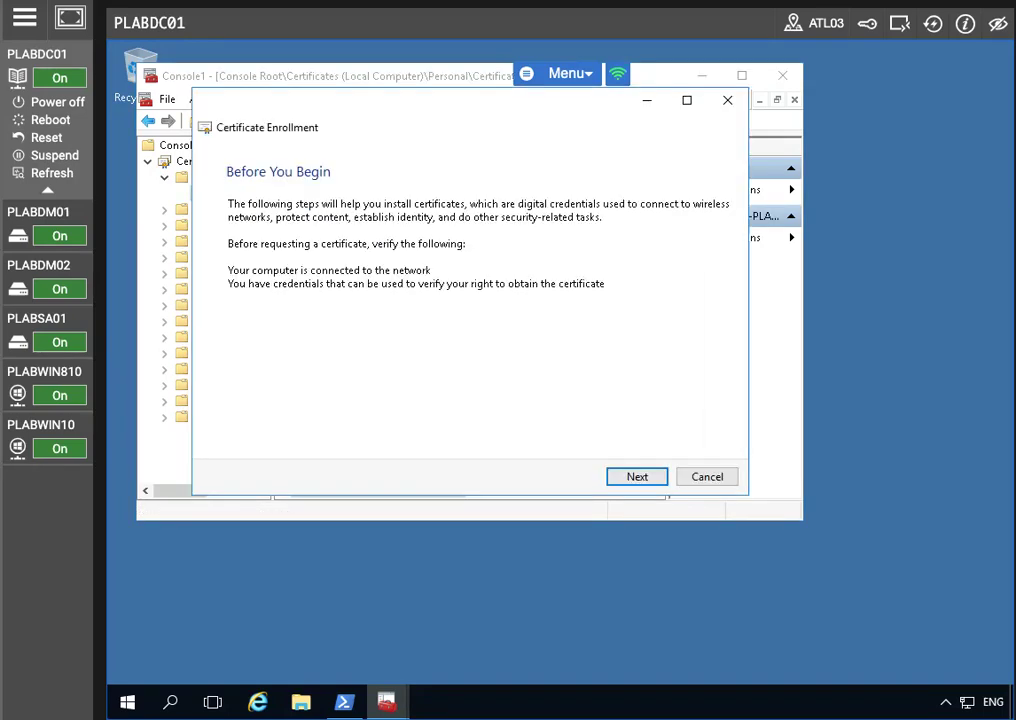
left_click(636, 478)
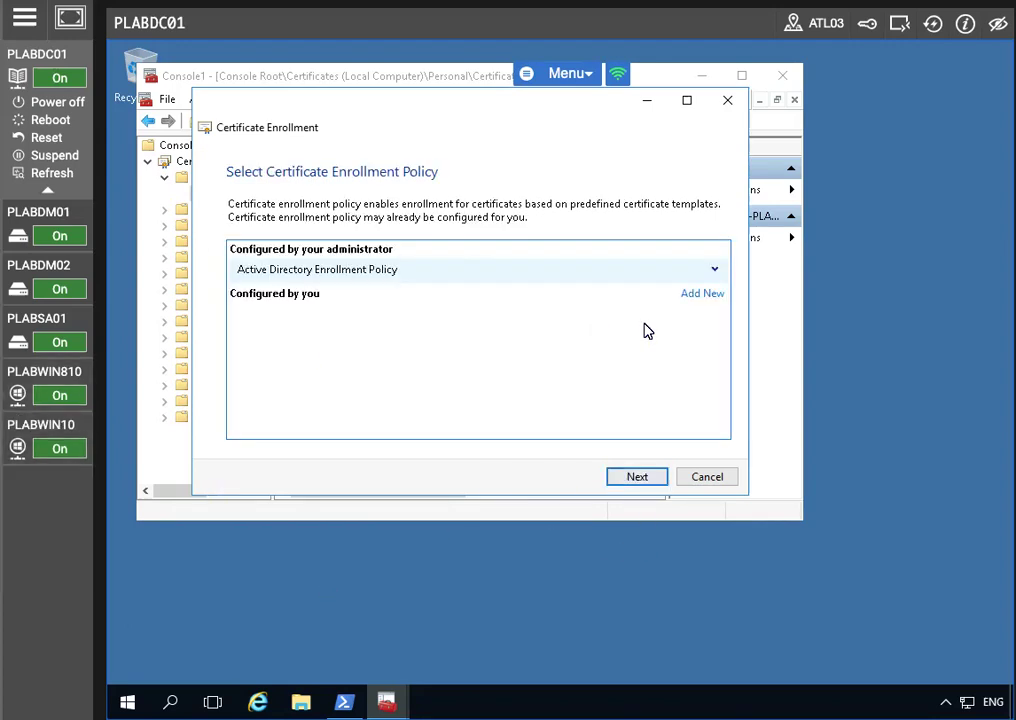
left_click(637, 478)
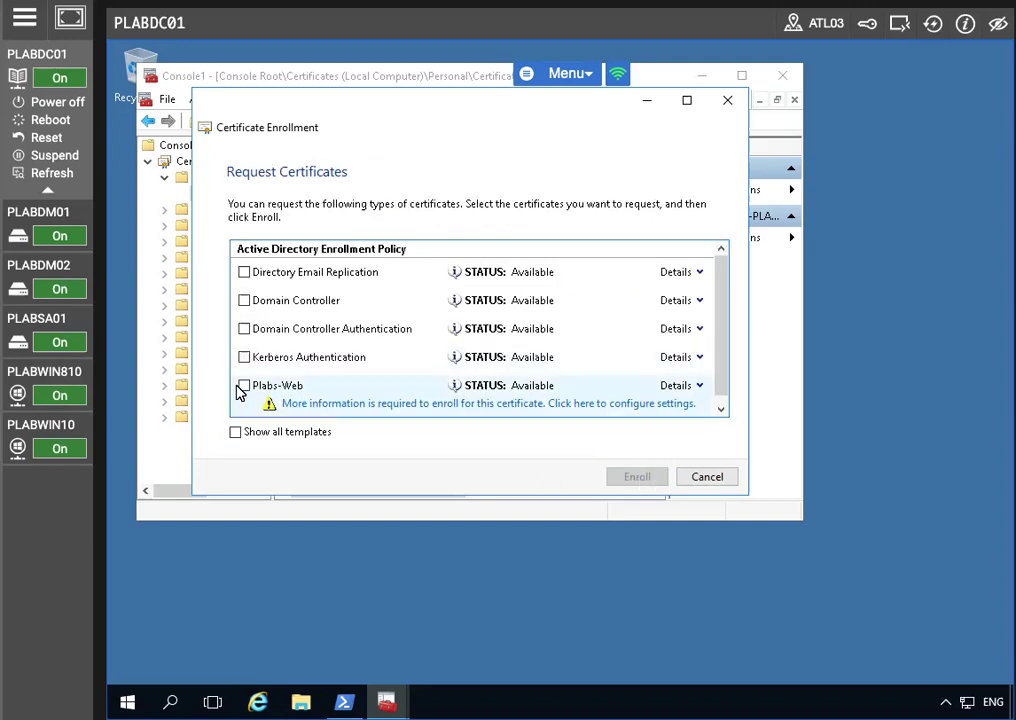
left_click(244, 386)
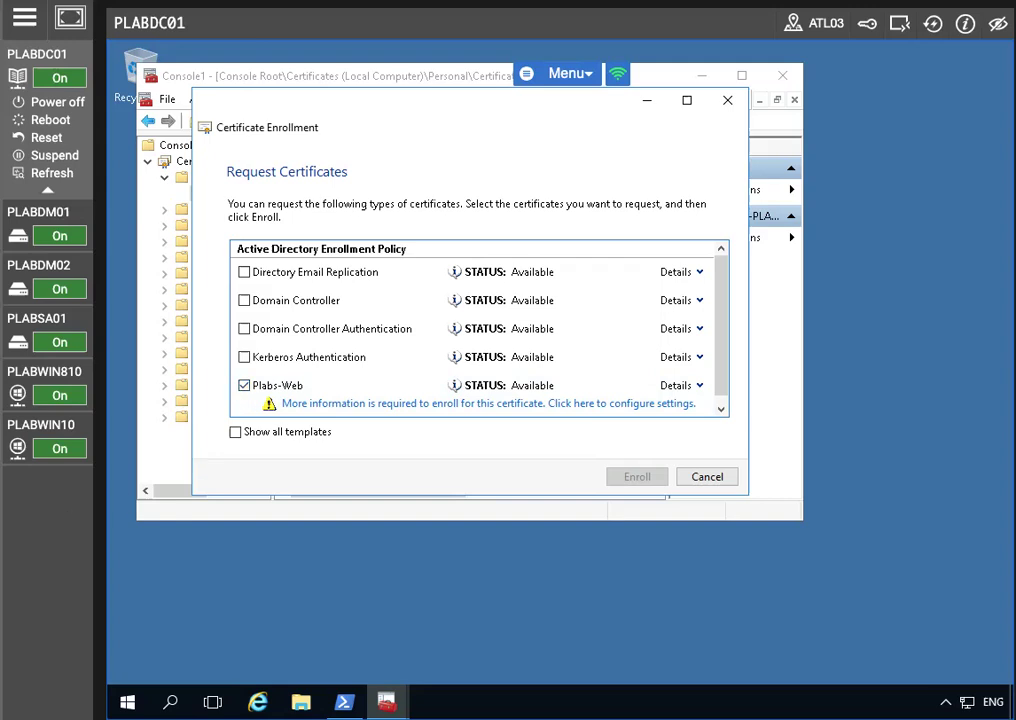
left_click(508, 404)
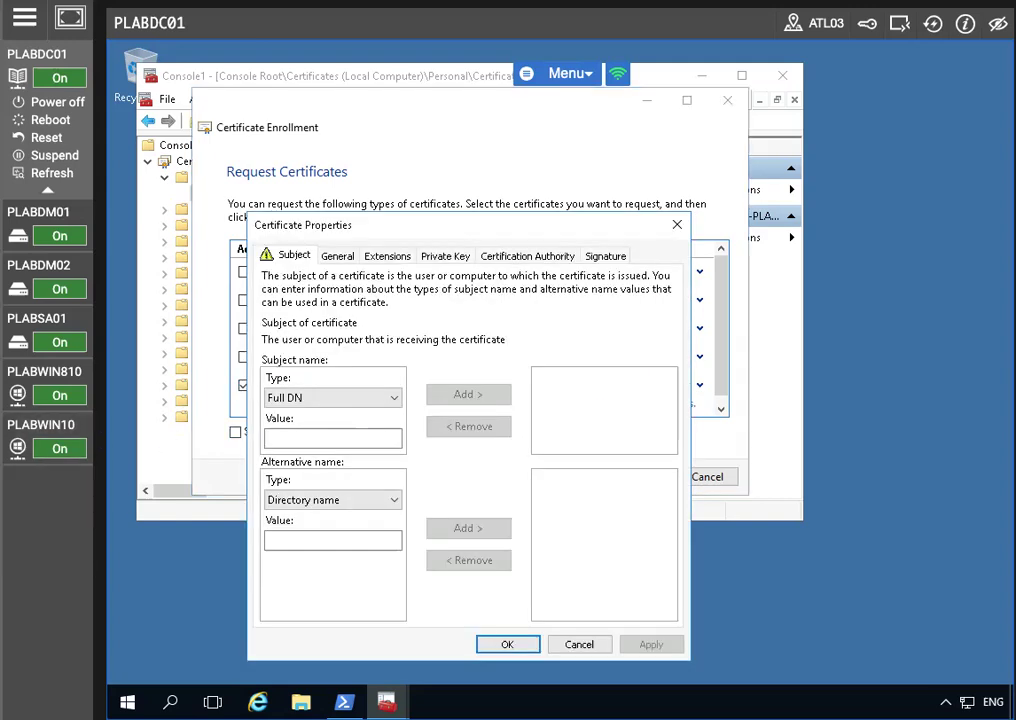
Add subject Common name CN=plabdc01.practicelabs.com to the certificate request
left_click_drag(408, 226, 402, 118)
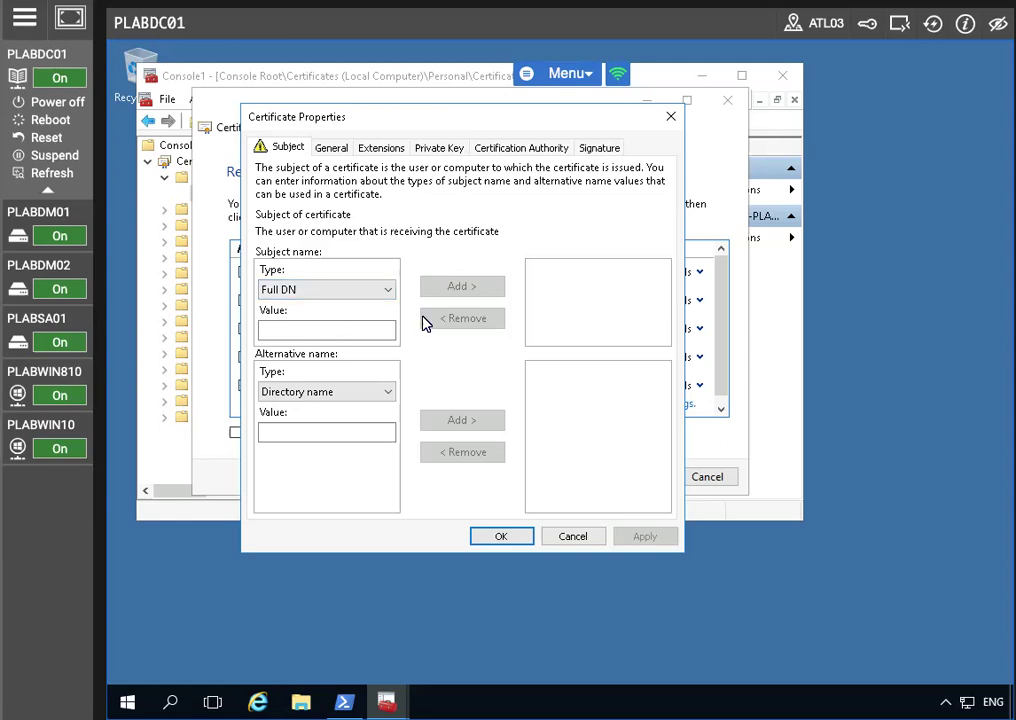
left_click(329, 292)
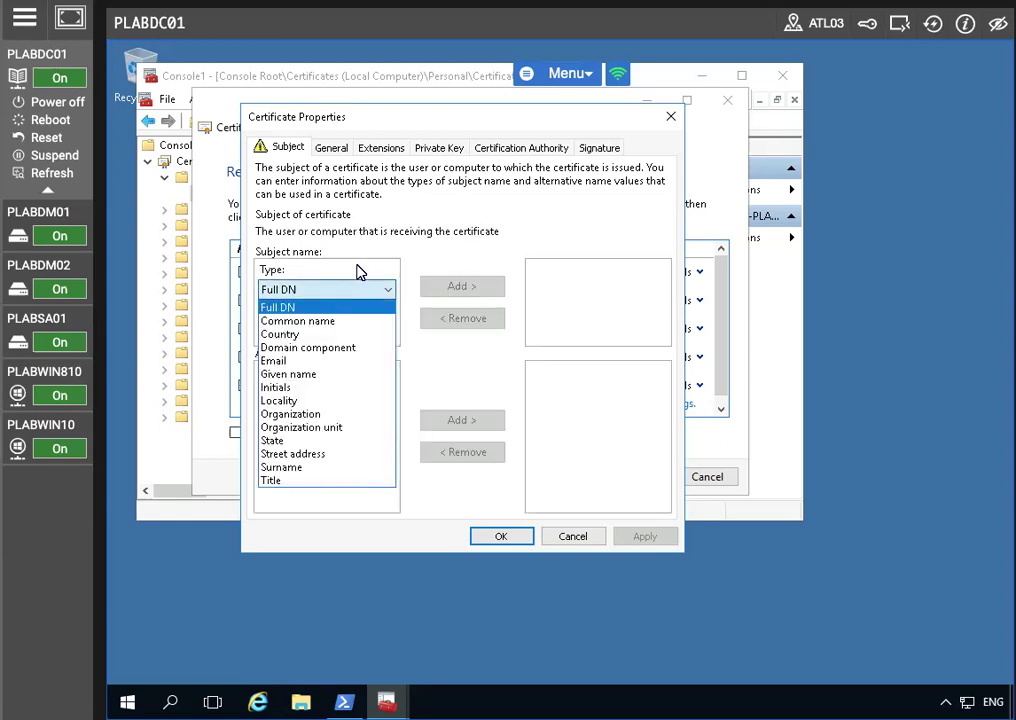
left_click(312, 309)
left_click(308, 329)
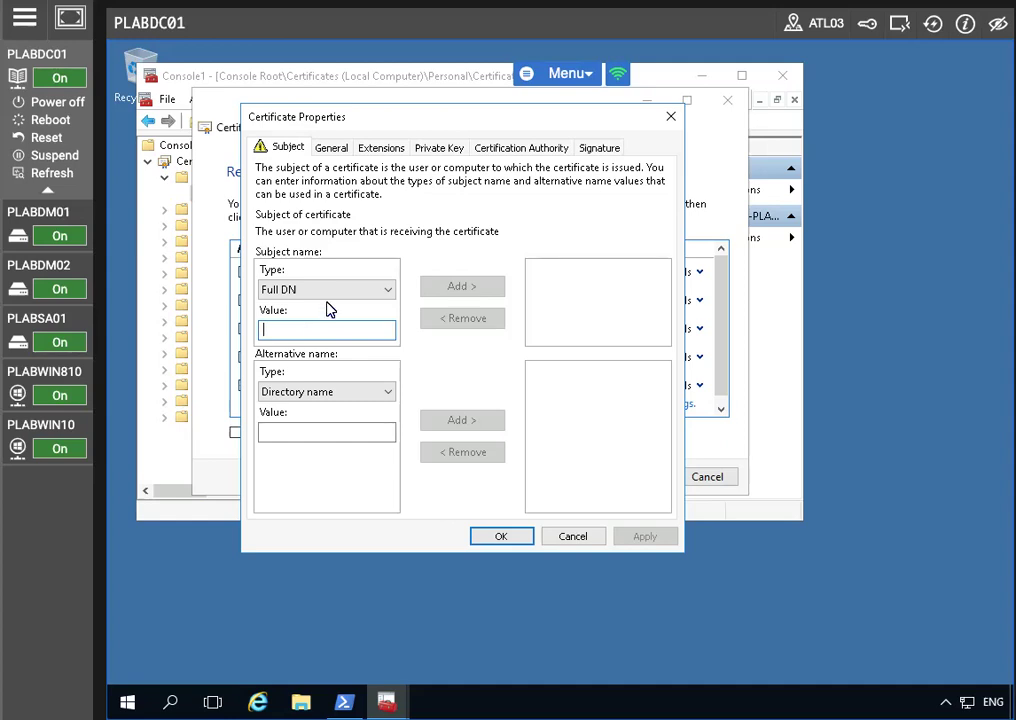
left_click(326, 290)
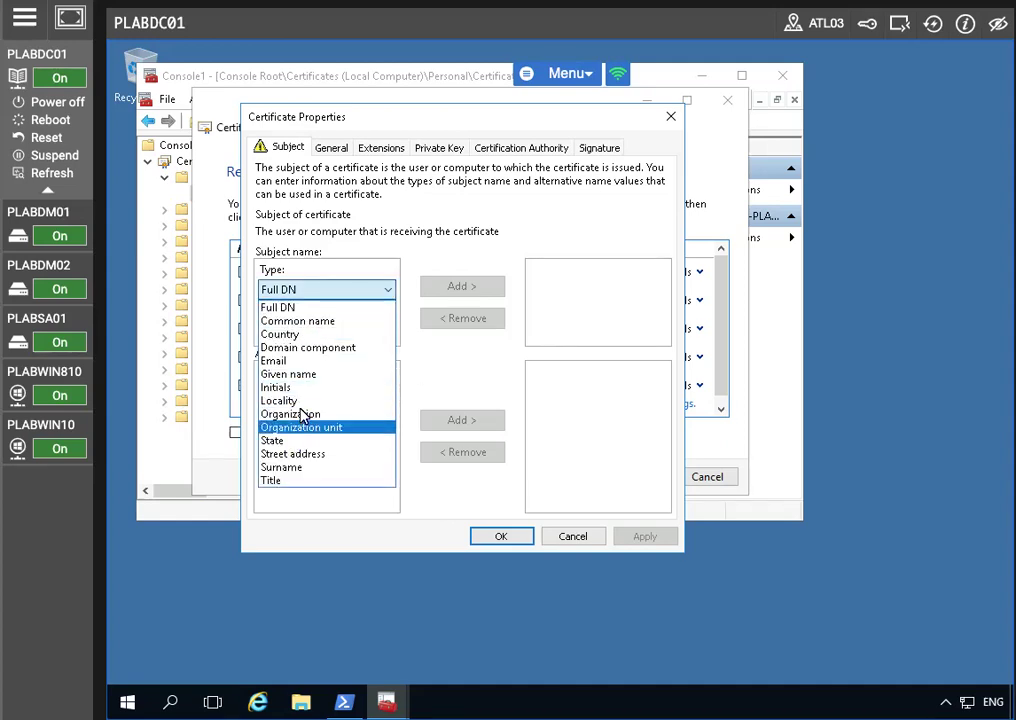
left_click(471, 338)
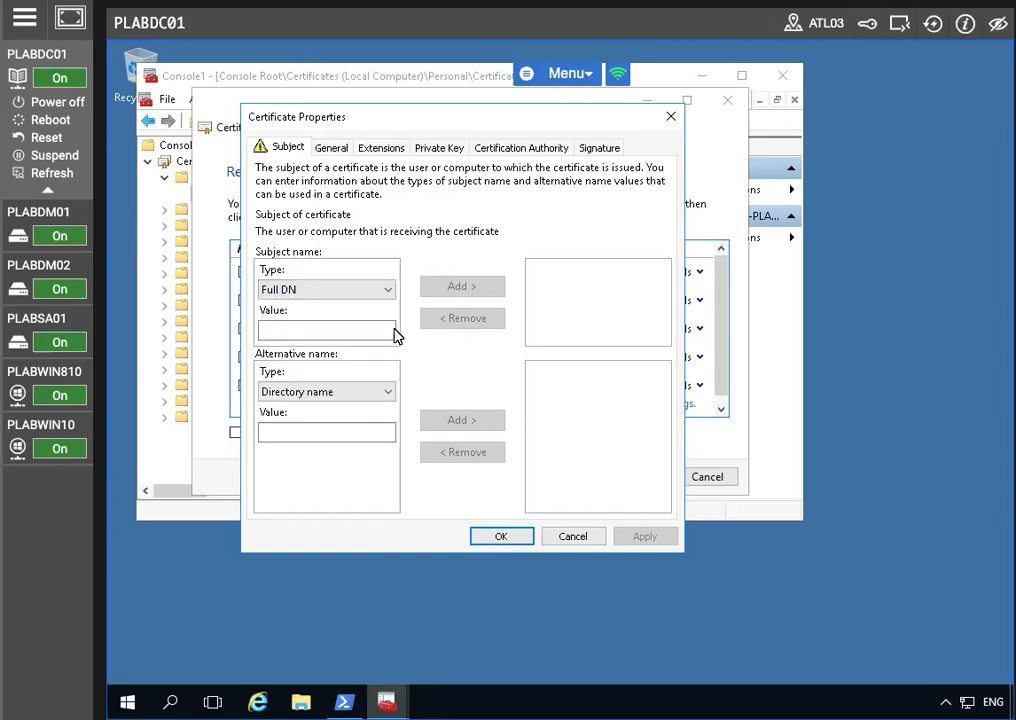
left_click(335, 292)
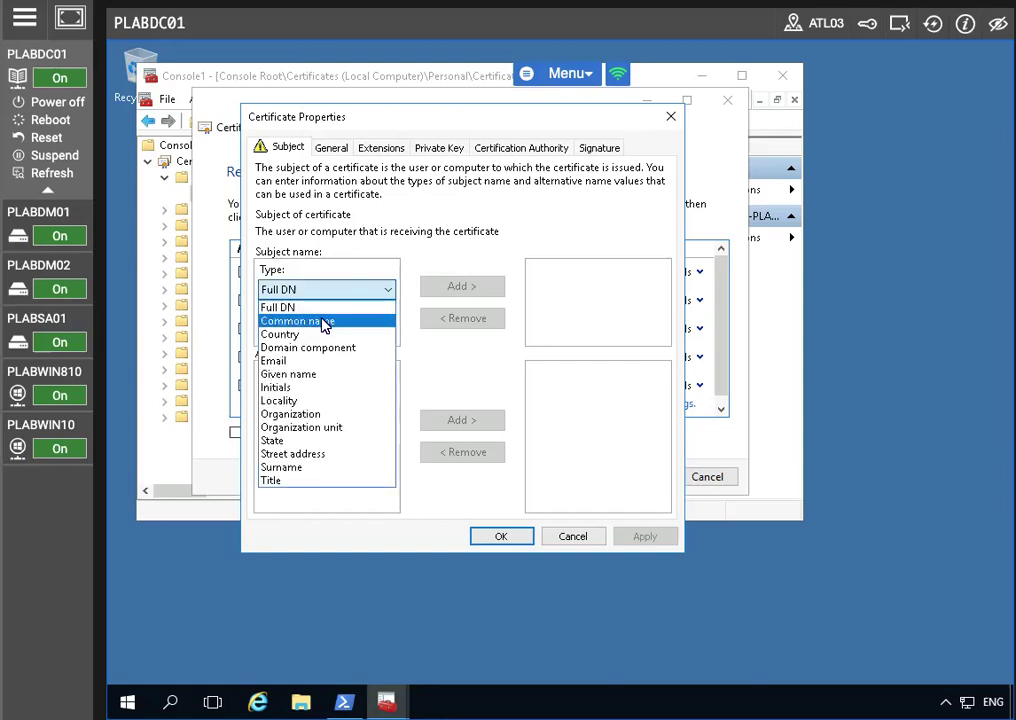
left_click(324, 320)
left_click(288, 330)
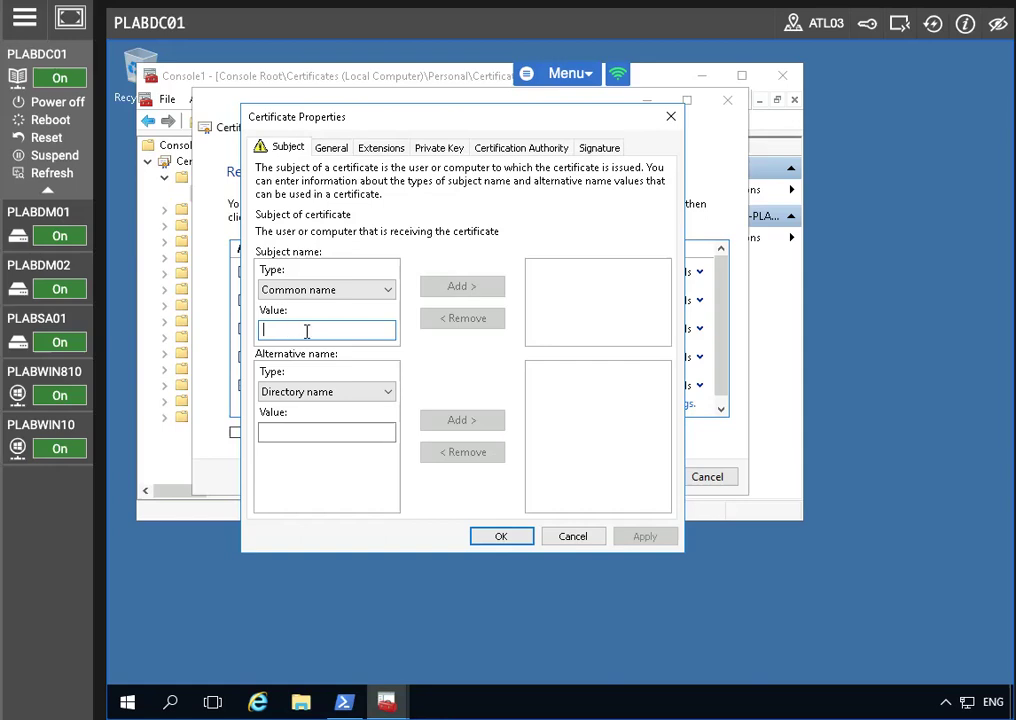
type("plabdc01")
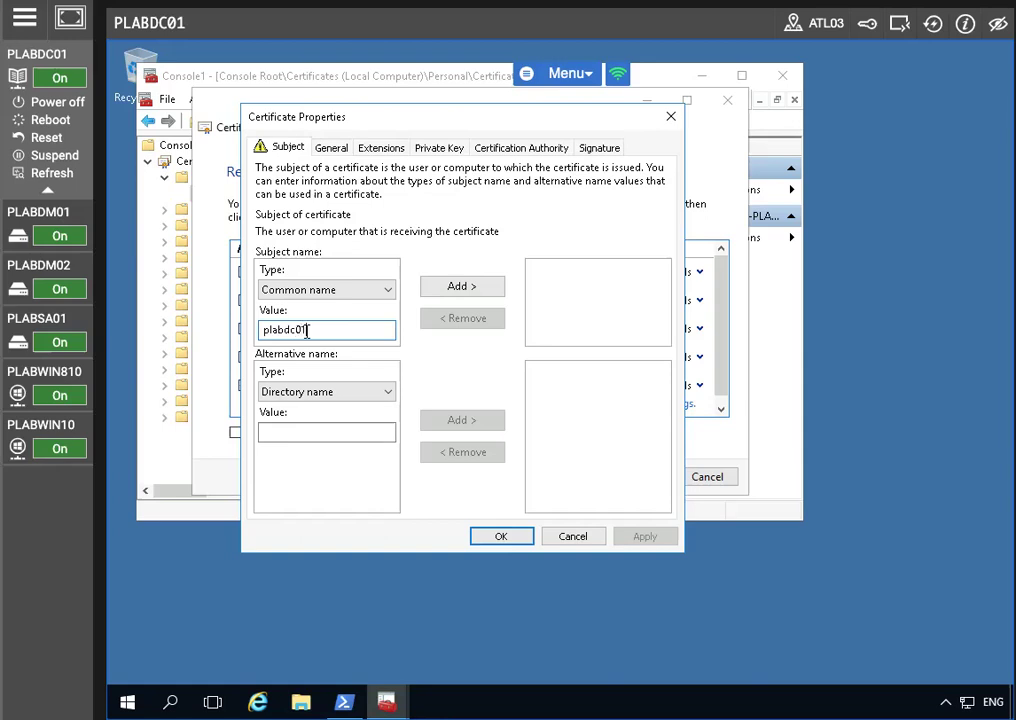
type(".practicelabs.com")
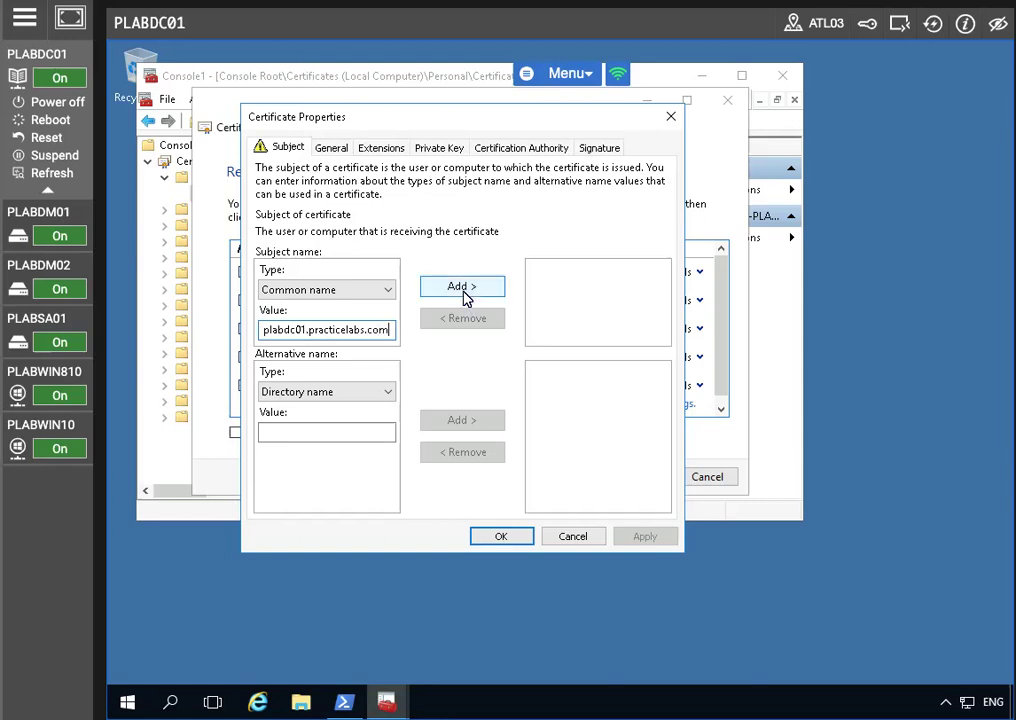
left_click(463, 288)
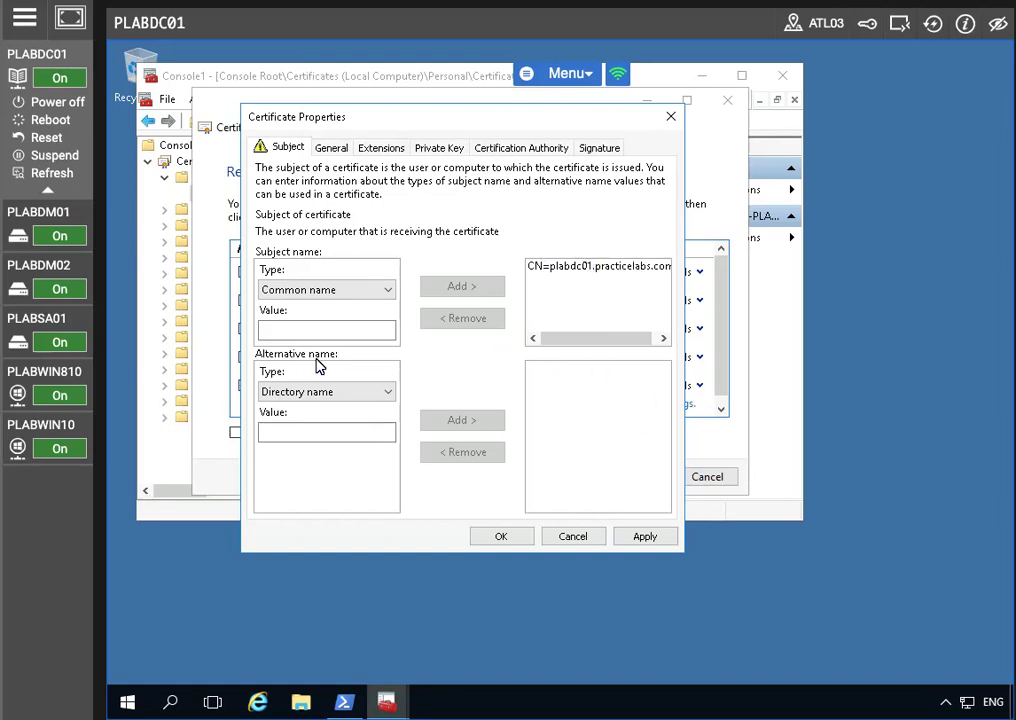
Add DNS alternative names adfs.practicelabs.com and certauth.adfs.practicelabs.com
left_click(318, 398)
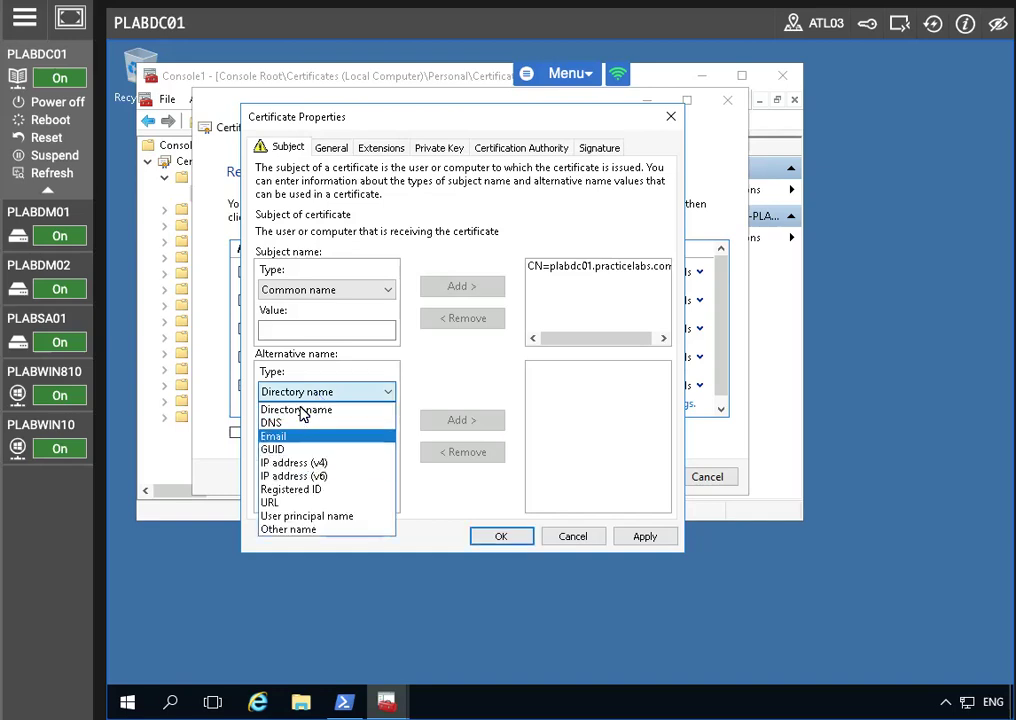
left_click(298, 427)
left_click(296, 430)
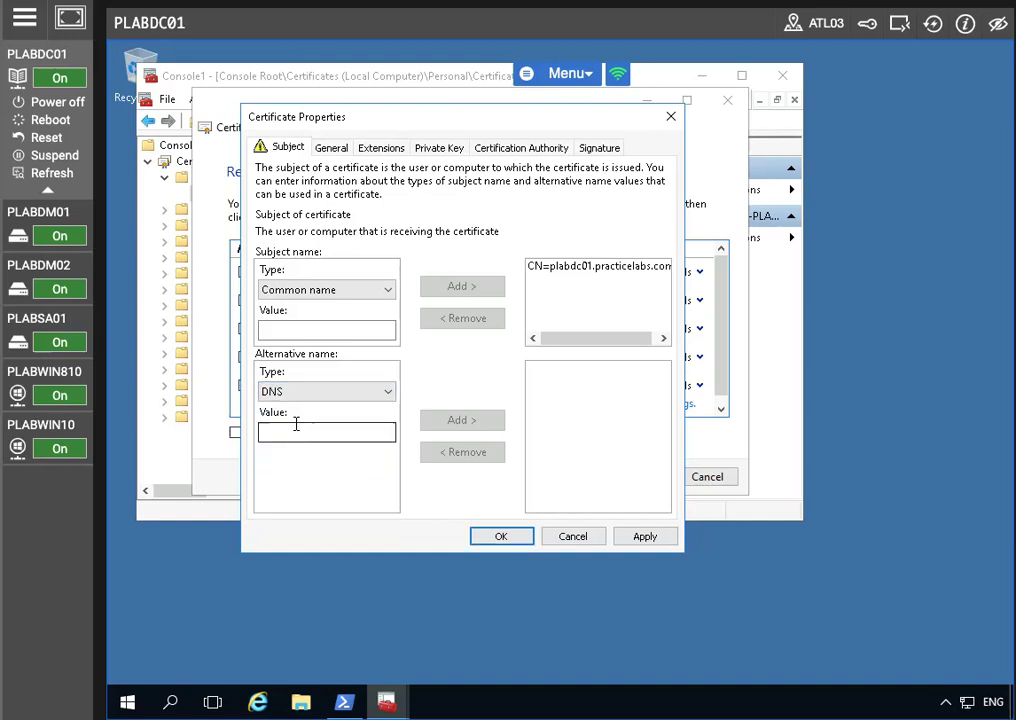
type("adf")
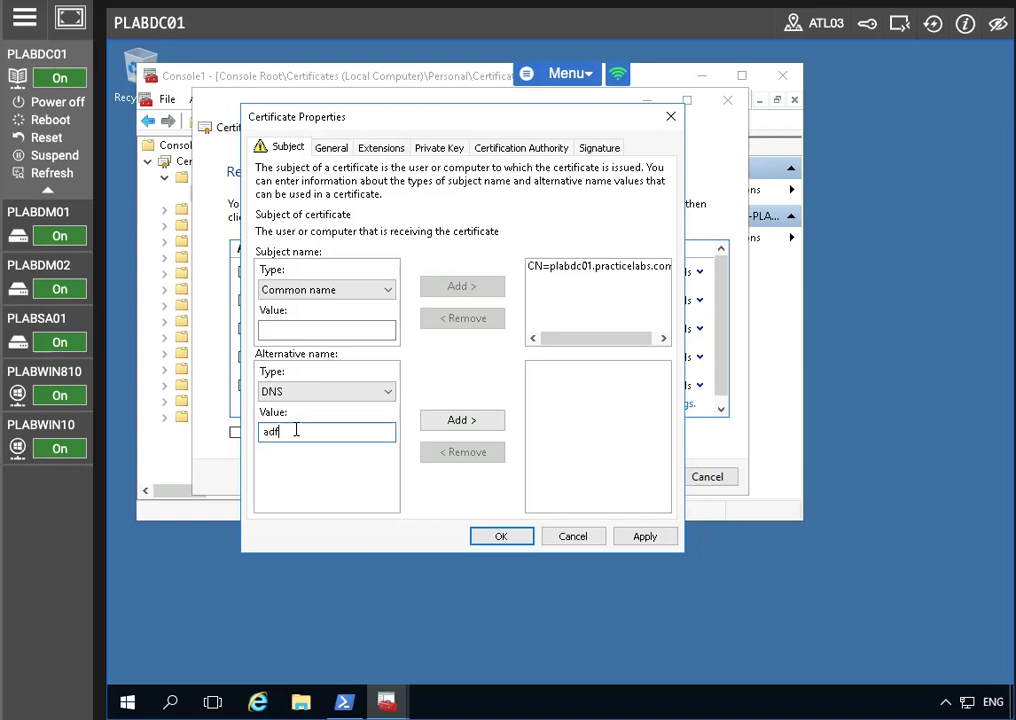
type("s.practicelabs.com")
left_click(465, 421)
left_click(344, 430)
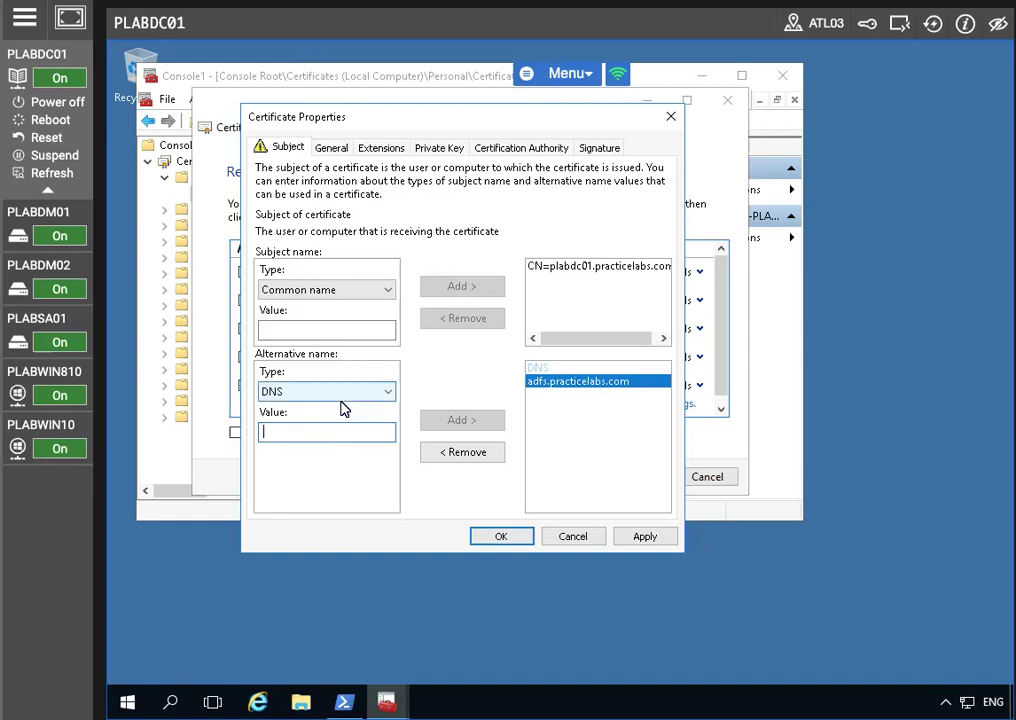
type("ce")
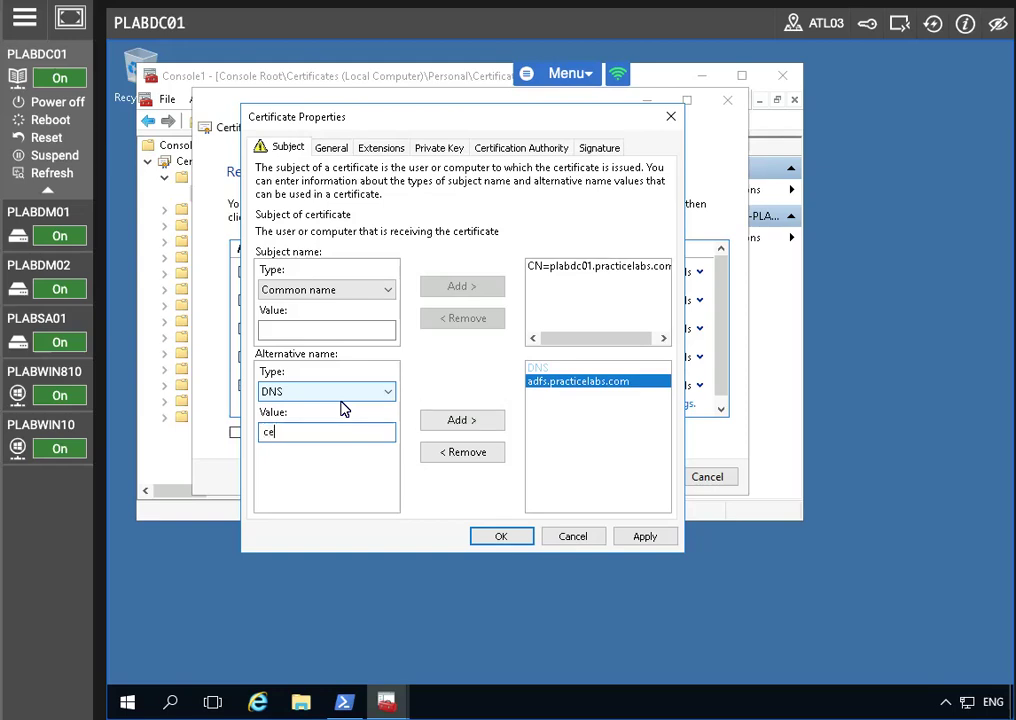
type("rtauth.adfs.practicelabs.com")
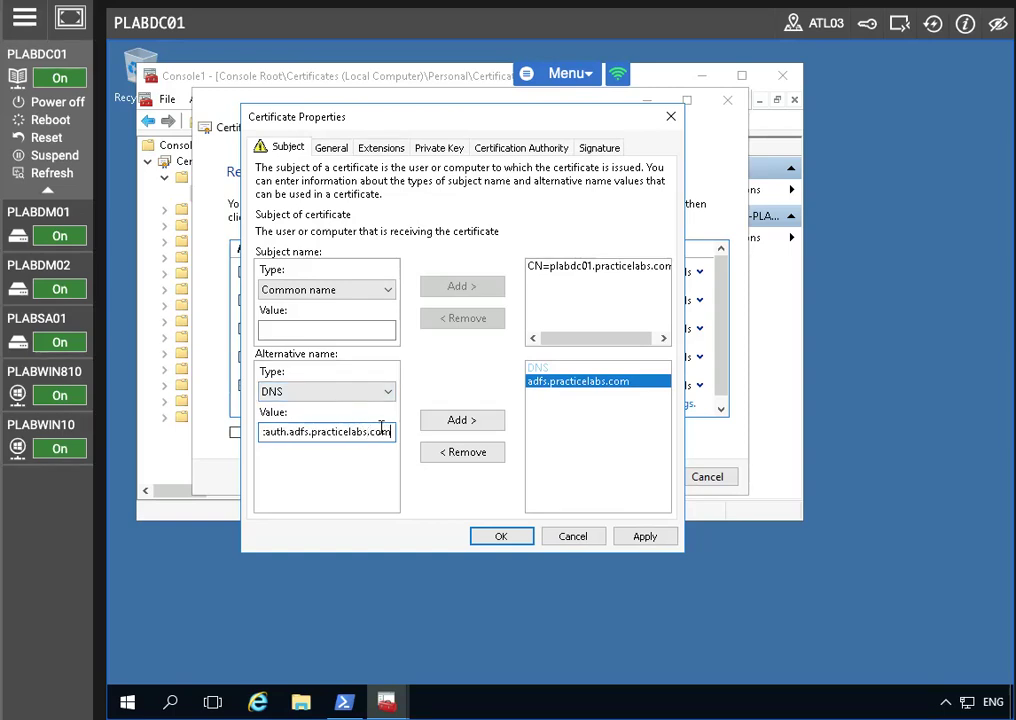
left_click(471, 429)
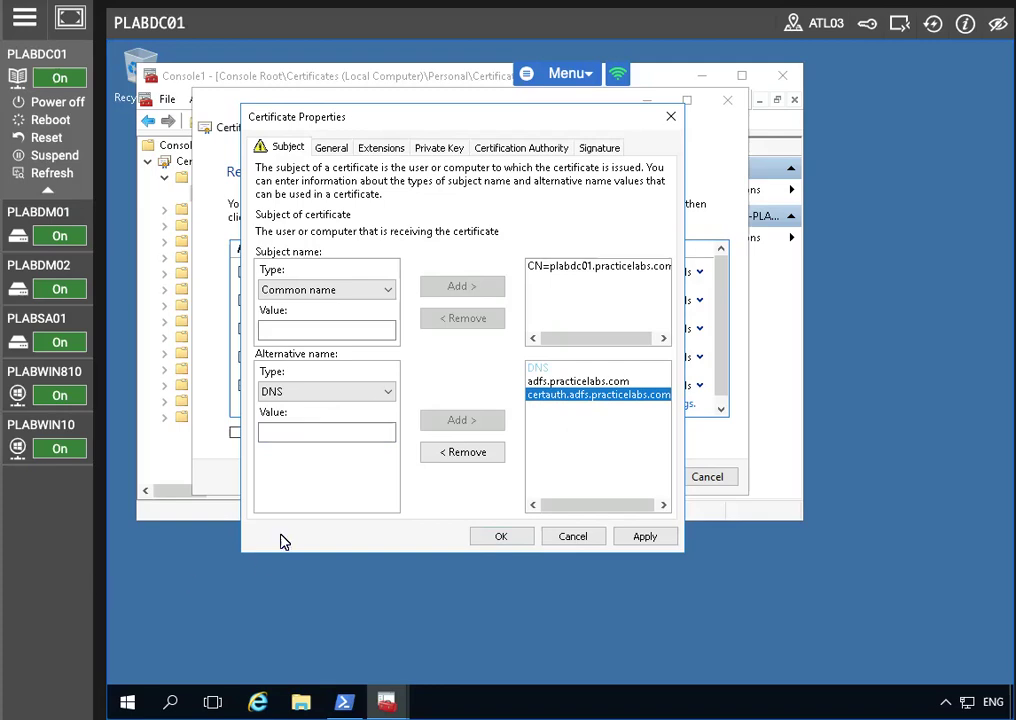
Add DNS name enterpriseregistration.practicelabs.com and apply the subject settings
left_click(303, 432)
type("entre")
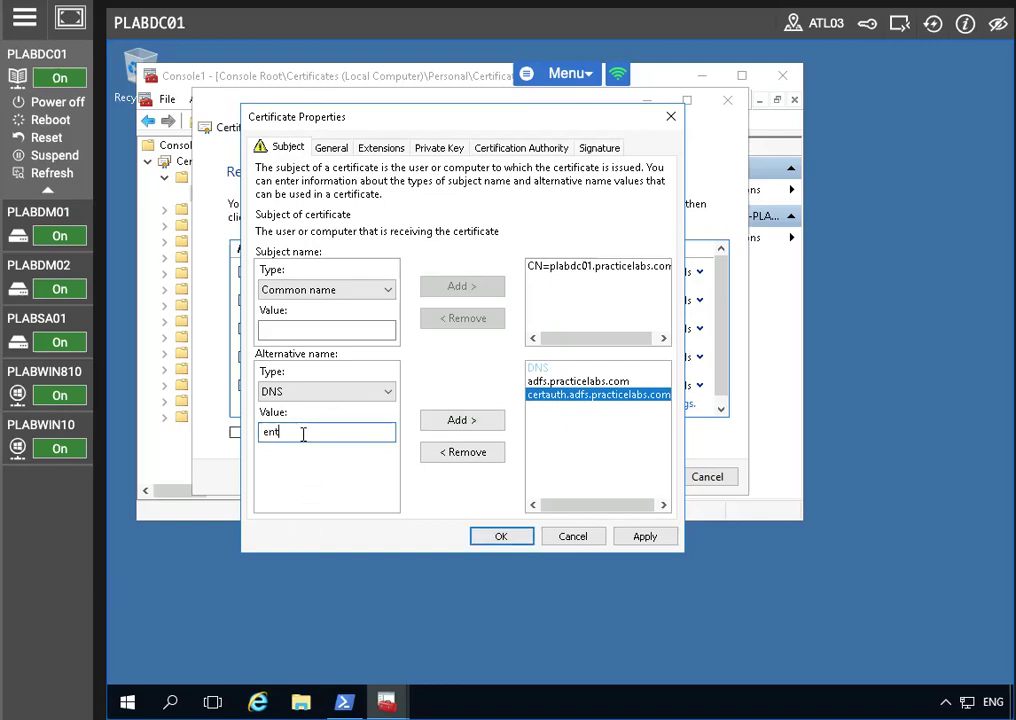
key("BackSpace")
type("erpriseregistration.prac")
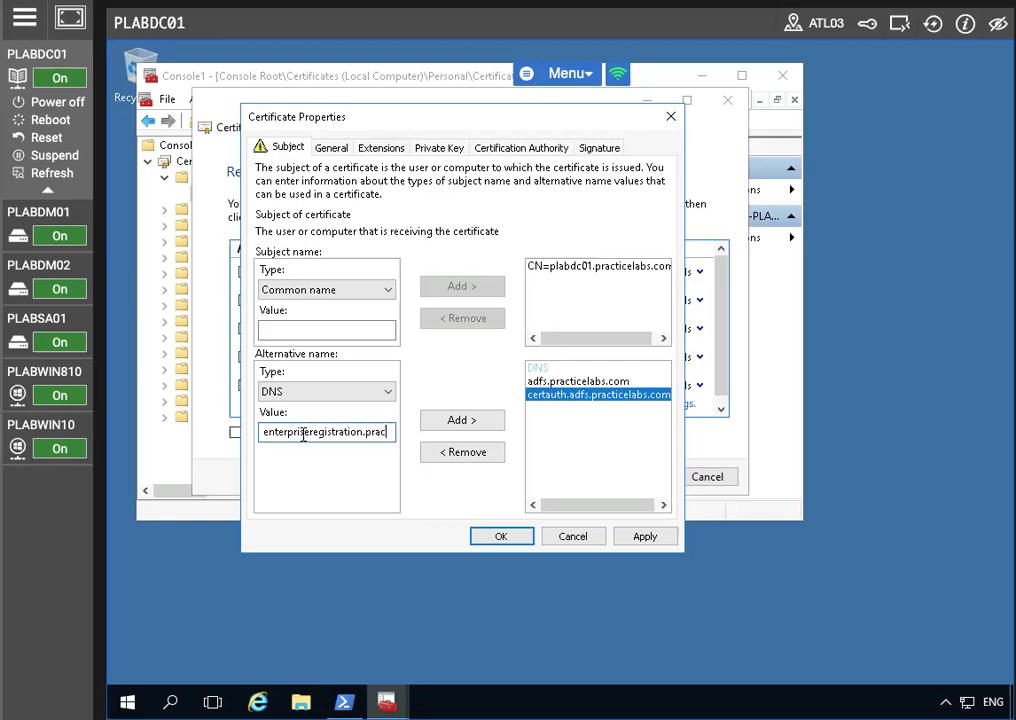
type("ticelabs.com")
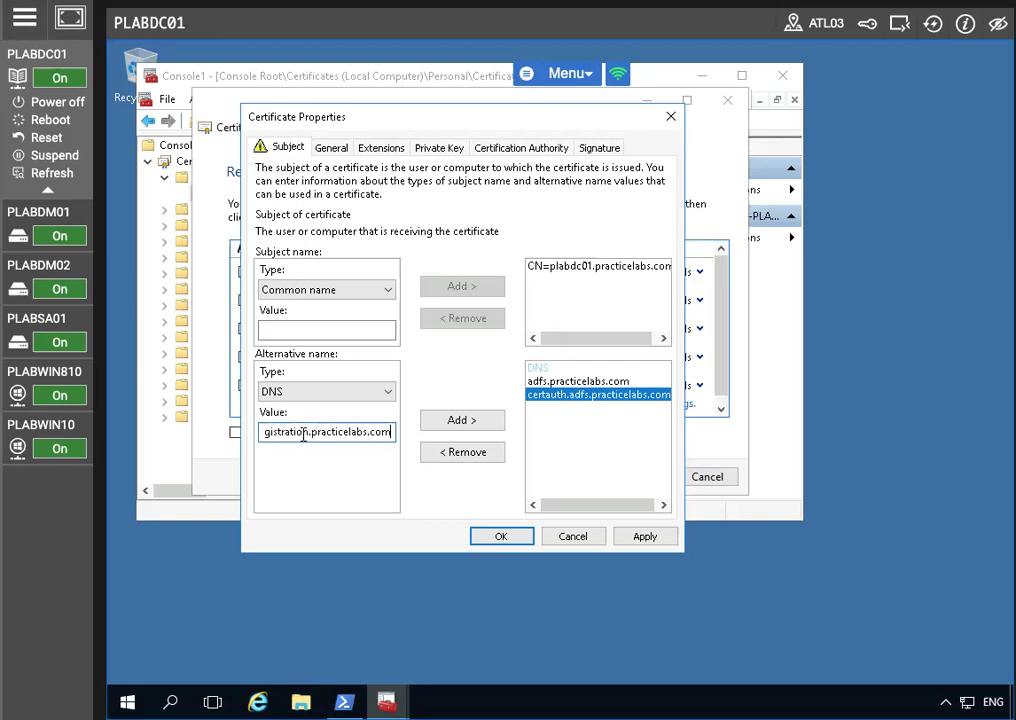
left_click(459, 424)
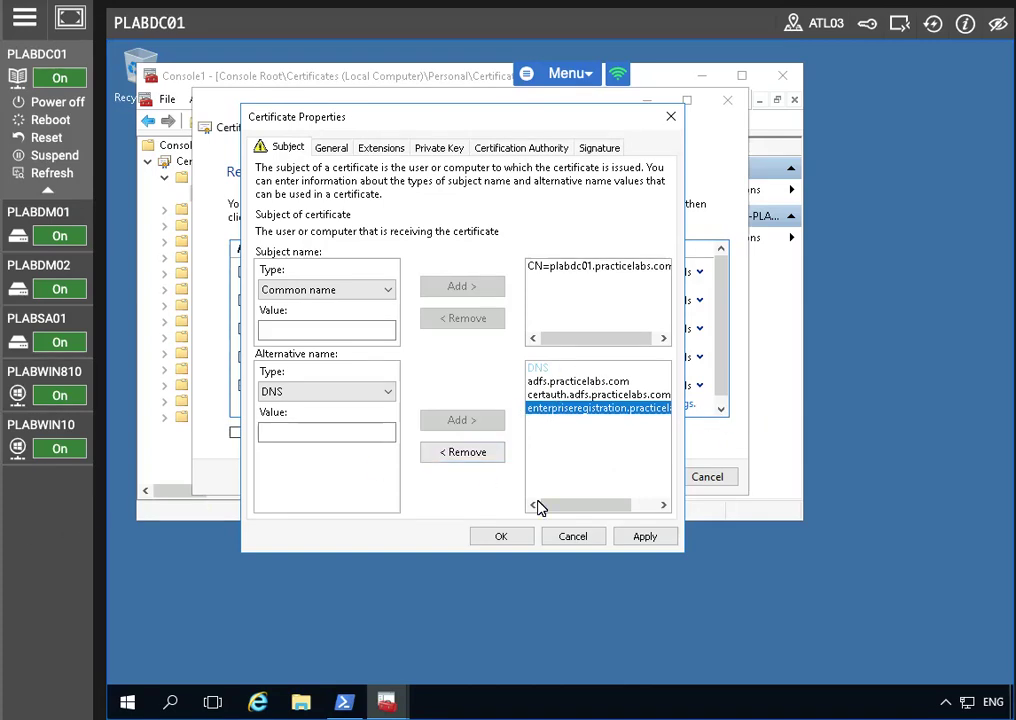
left_click(640, 536)
Enroll the Plabs-Web certificate for plabdc01.practicelabs.com, then switch to the PLABSA01 machine
left_click(502, 537)
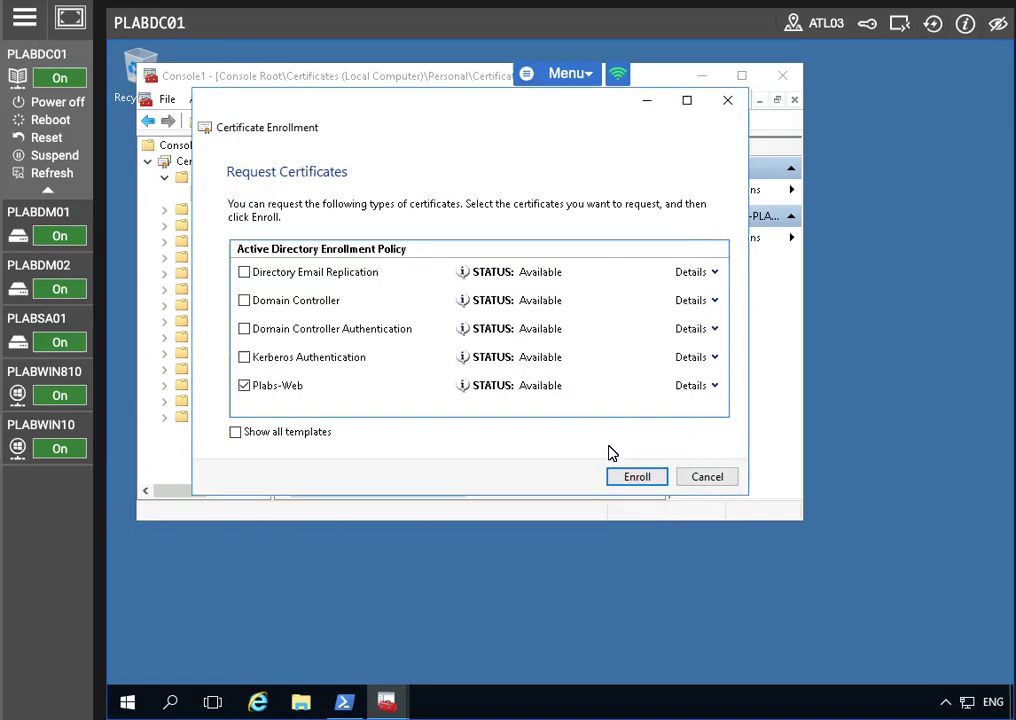
left_click(635, 478)
left_click(709, 477)
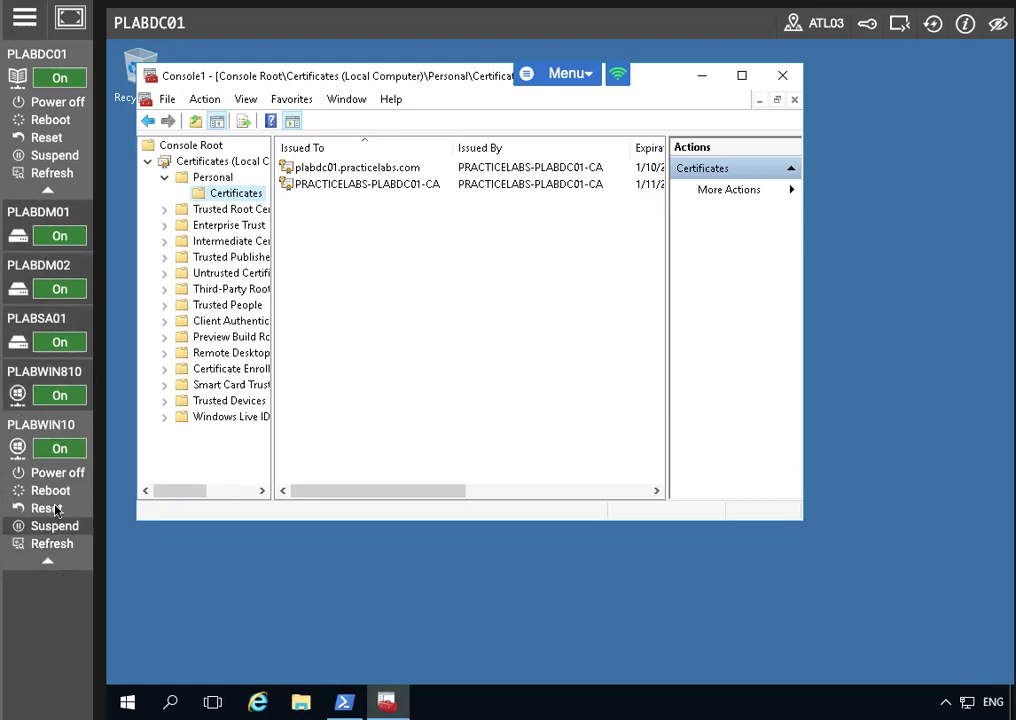
mouse_move(35, 290)
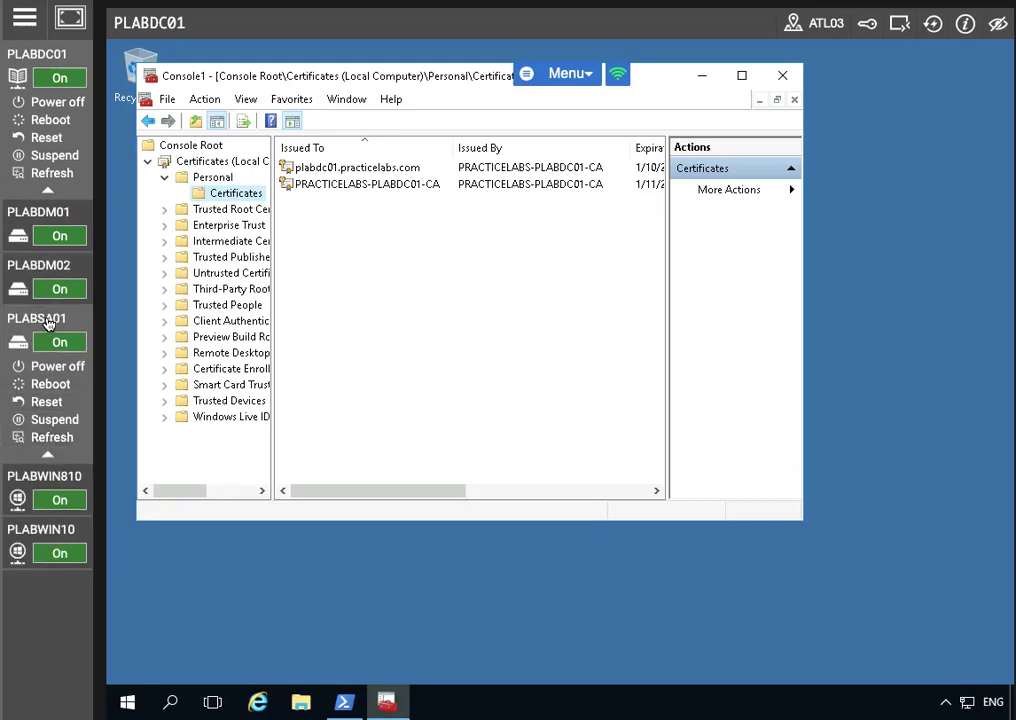
left_click(50, 318)
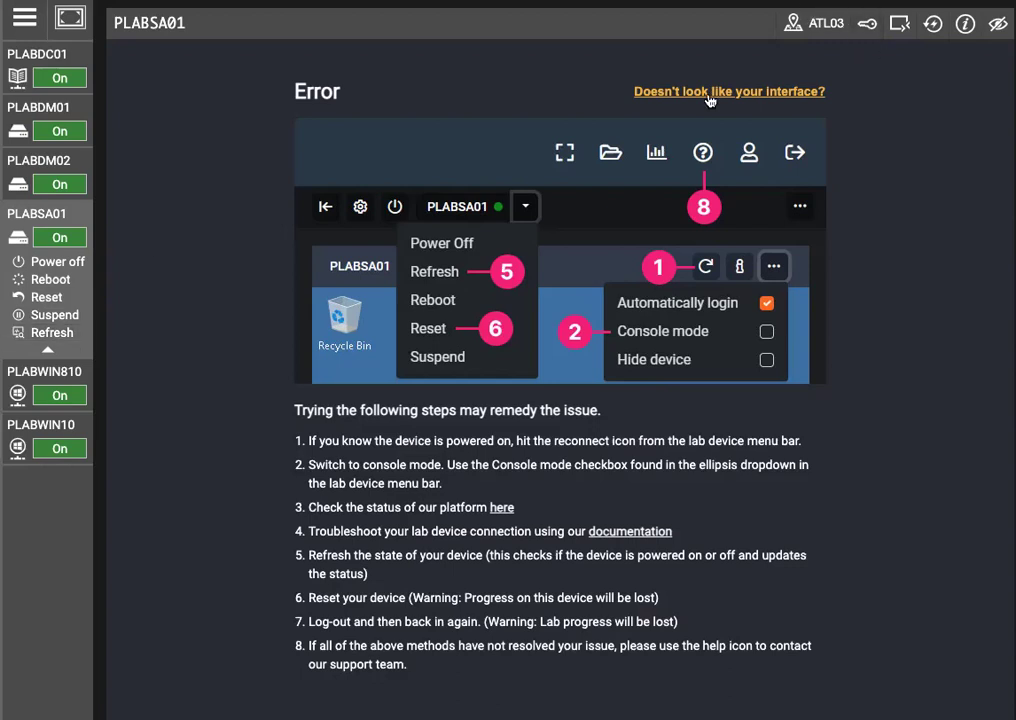
Reconnect to PLABSA01 and open Windows PowerShell from Server Manager Tools
left_click(933, 24)
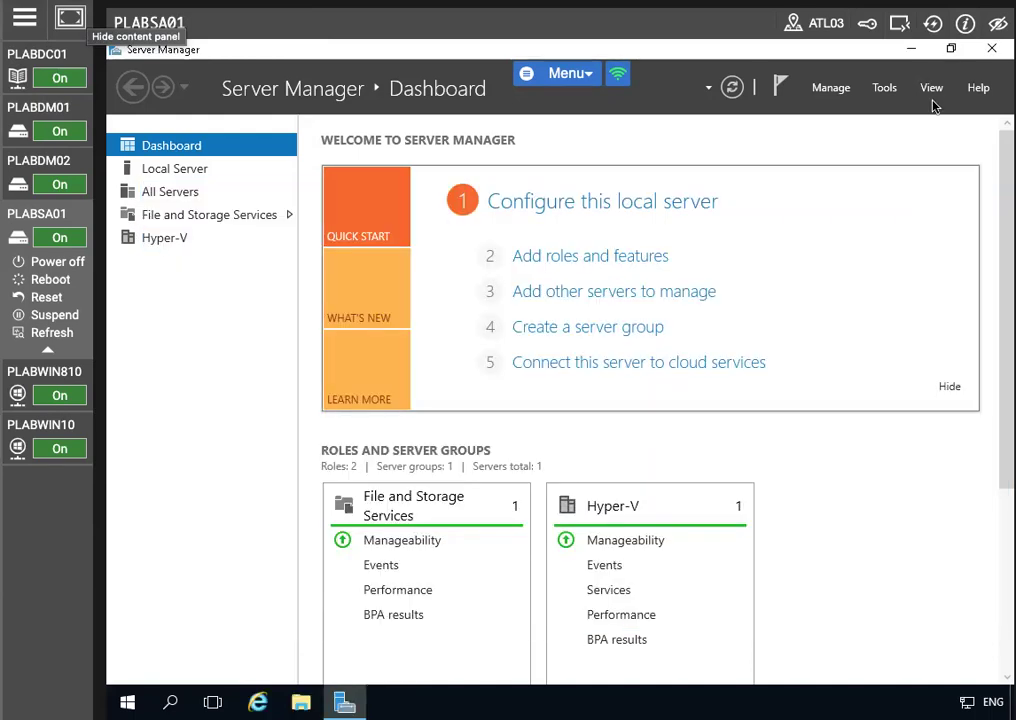
left_click(884, 89)
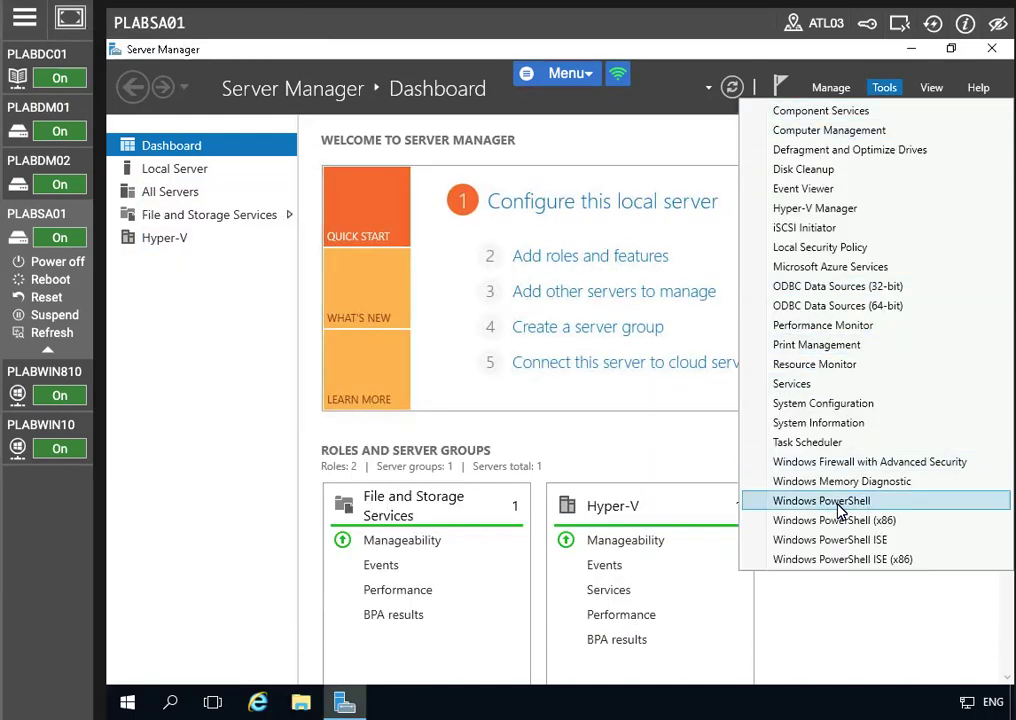
left_click(785, 503)
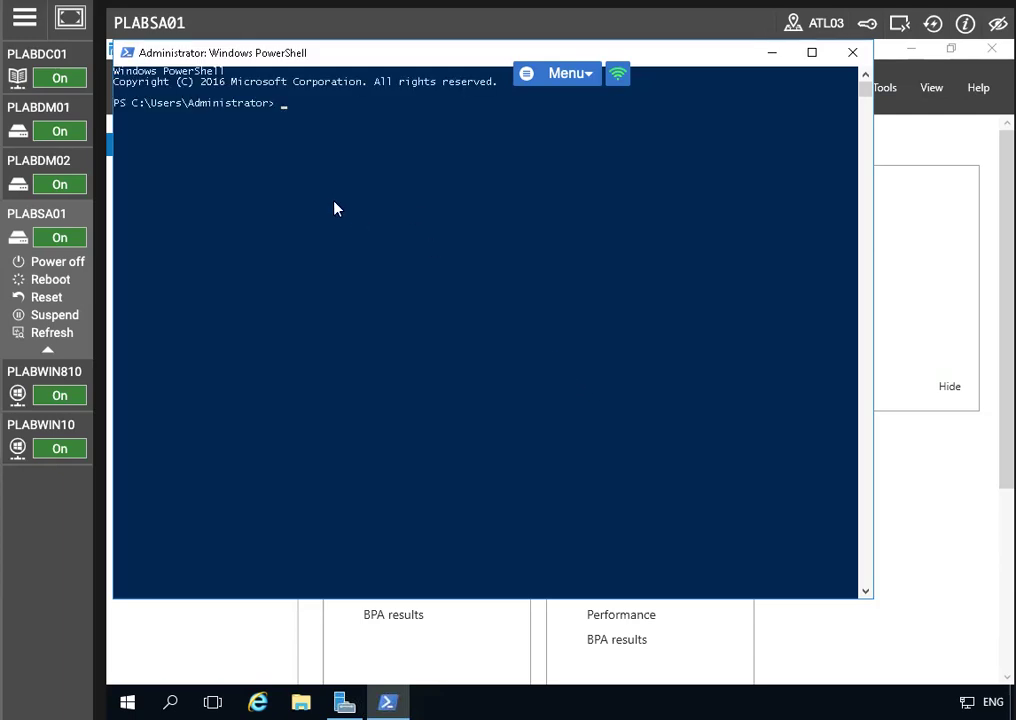
Run Add-WindowsFeature -Name AD-Domain-Services -IncludeManagementTools
type("Add-")
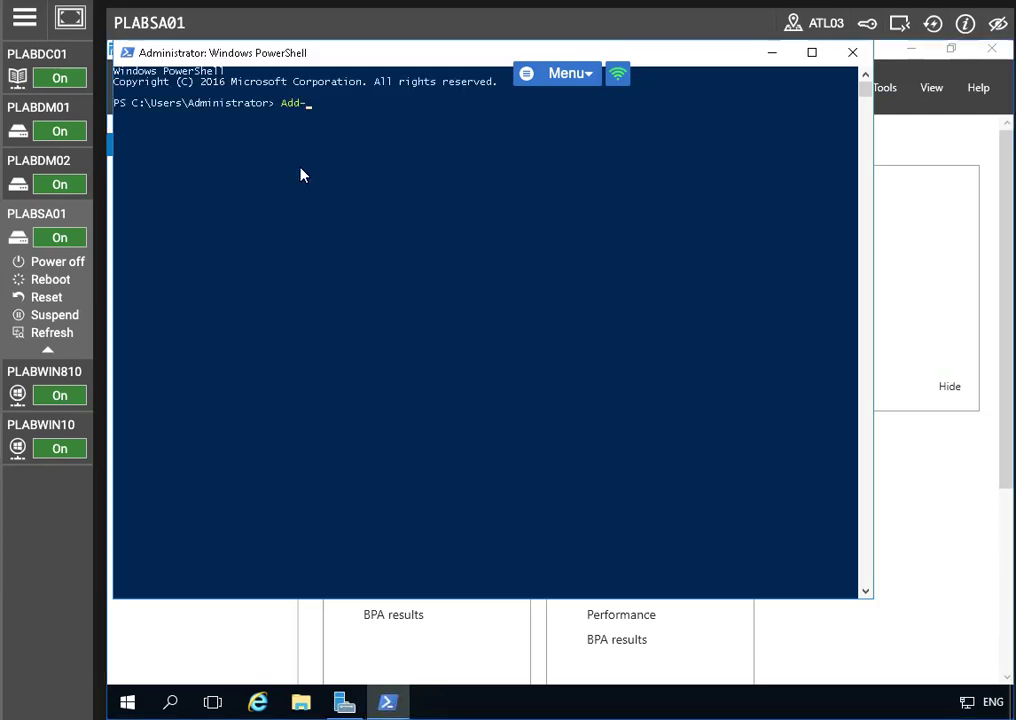
type("WindowsFeatre")
key("BackSpace")
key("BackSpace")
type("ure -Name AD-Doma")
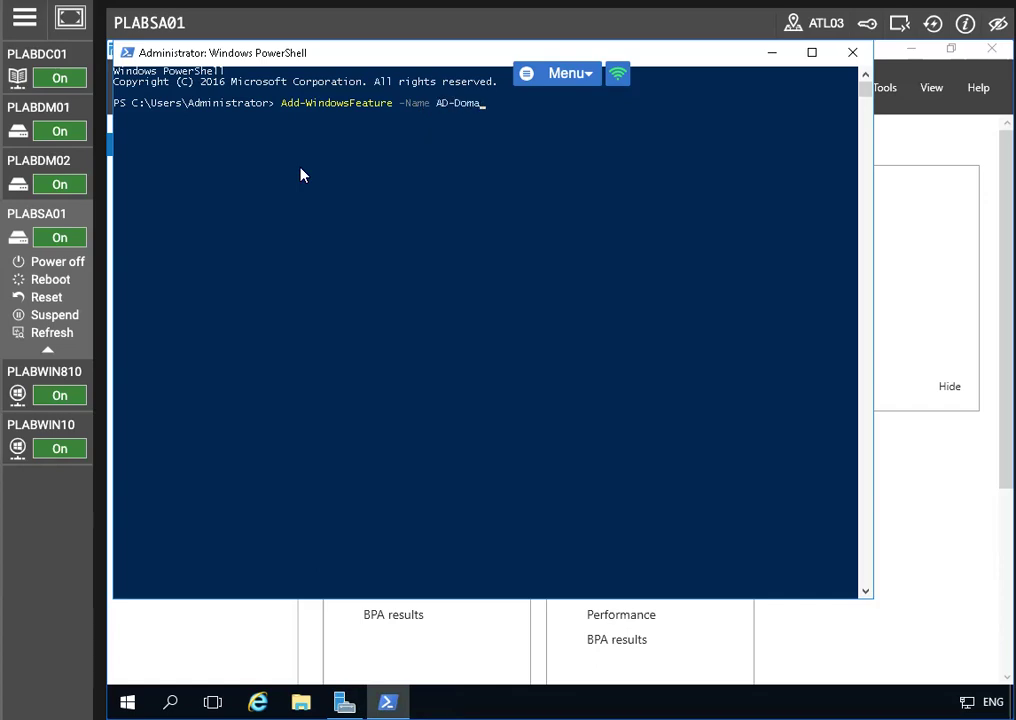
type("in-Services")
type("-IncludeManagementTolol")
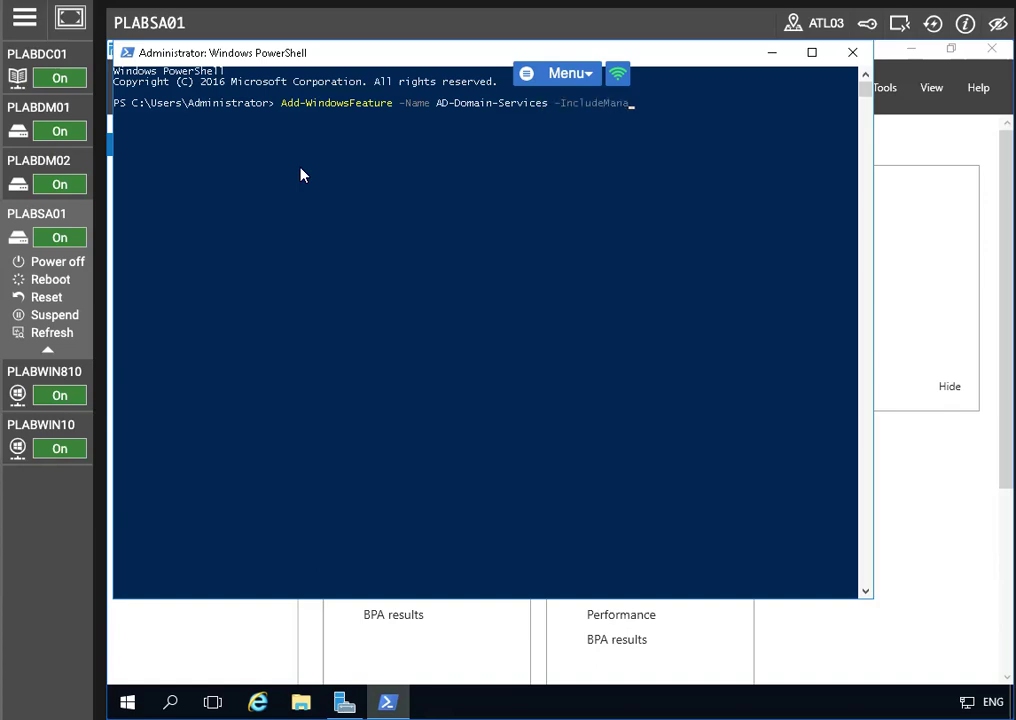
key("BackSpace")
key("BackSpace")
key("BackSpace")
key("BackSpace")
type("ools")
key("Return")
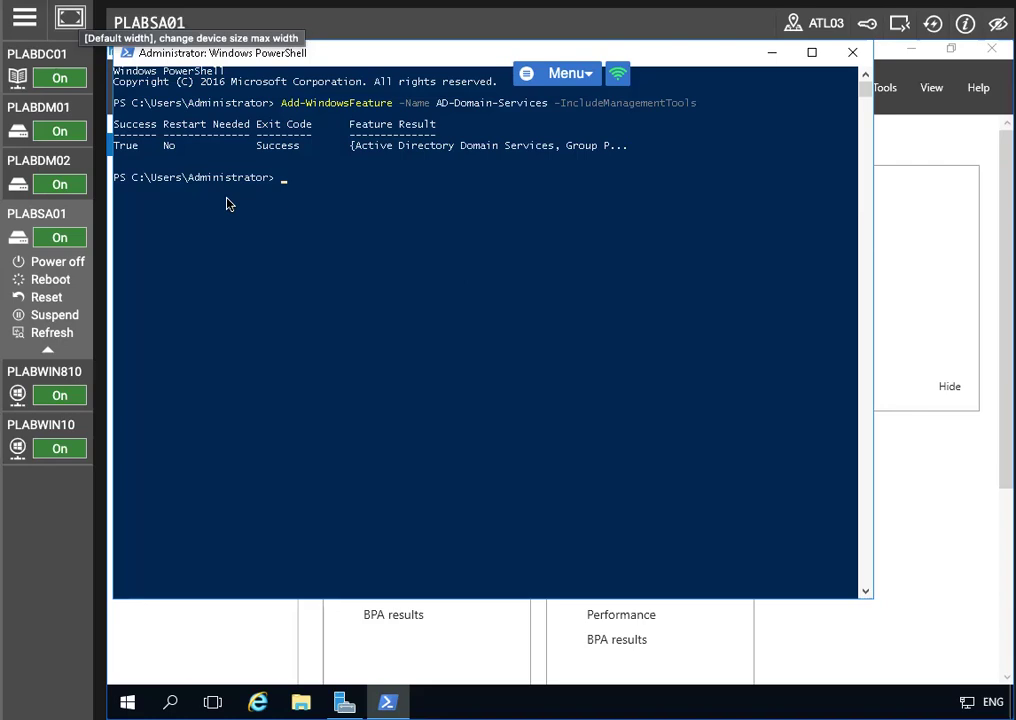
Create the PRACTICEIT.CO.UK forest with DNS via Install-ADDSForest, entering the safe mode password and answering A
left_click(283, 181)
type("Install-ADDS")
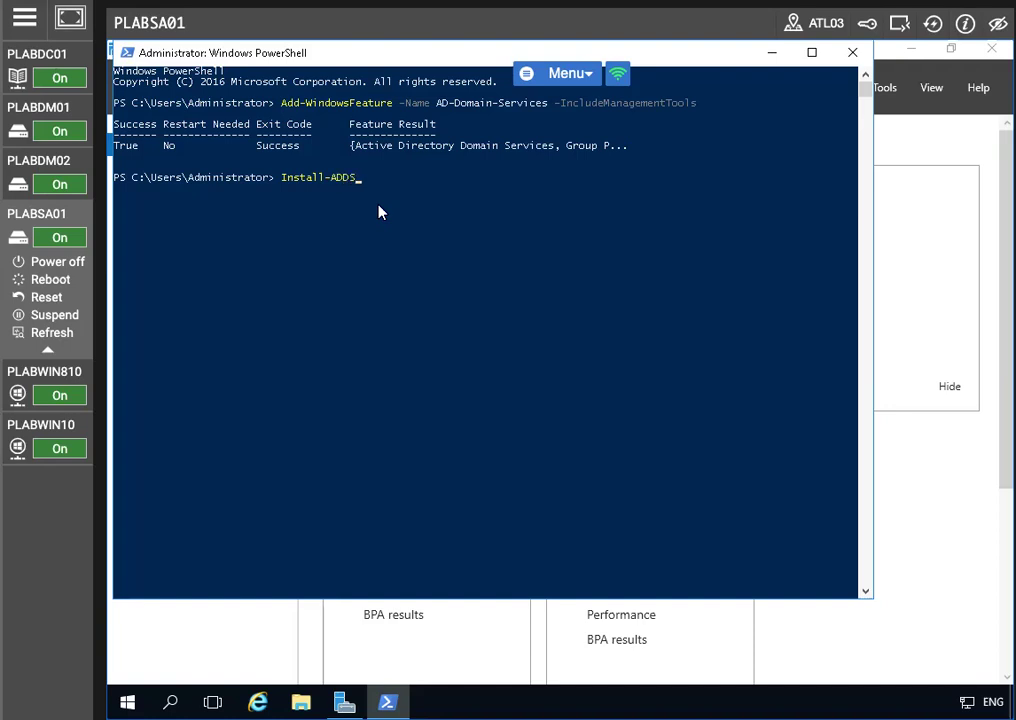
type("Forest -DomainName PRACTI")
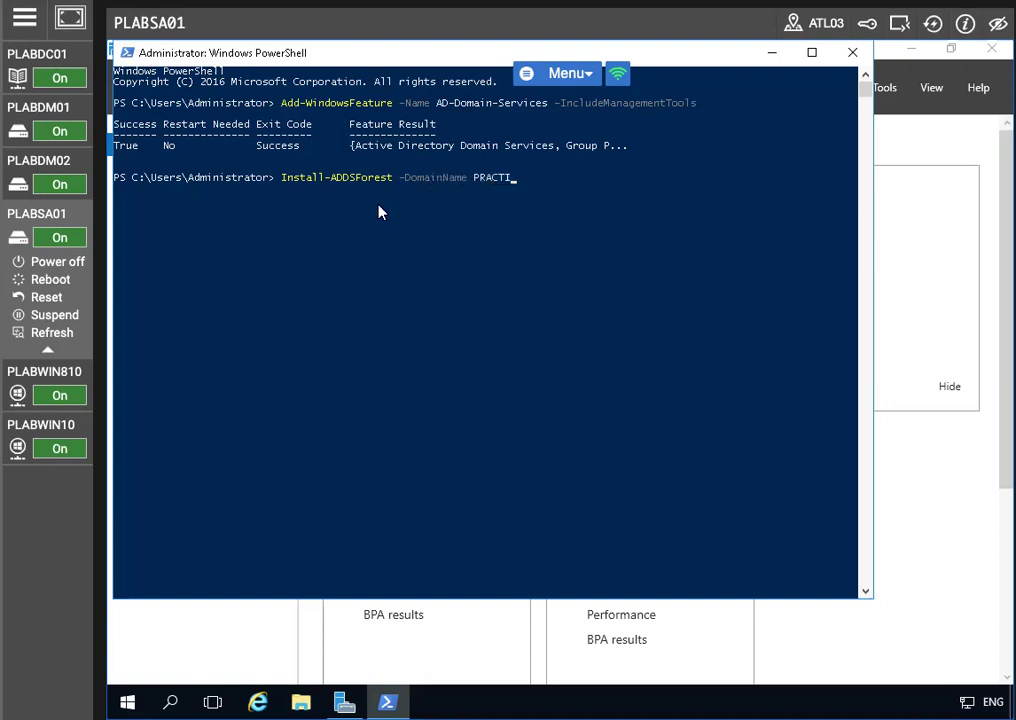
type("CEIT.CO.UK -InstallDNS")
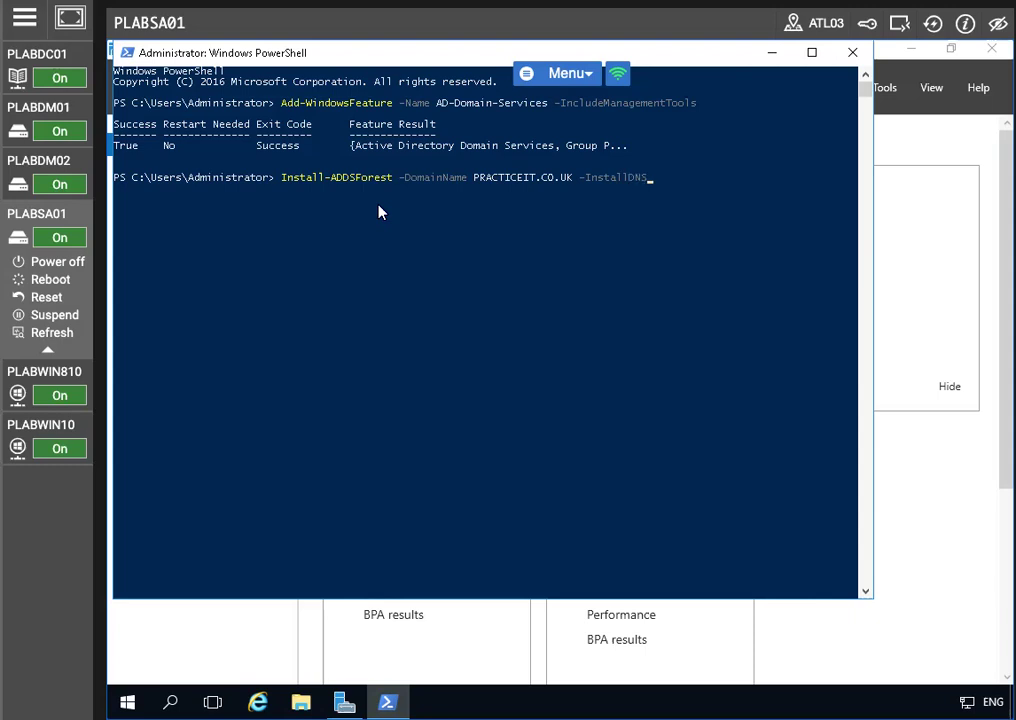
key("Return")
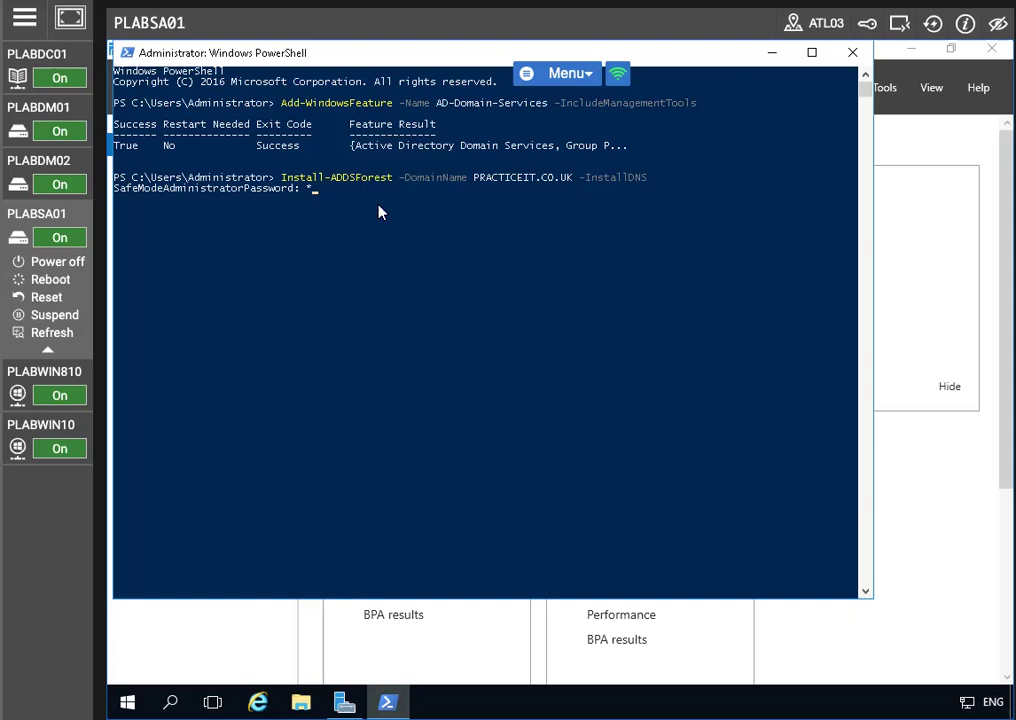
type("********")
key("Return")
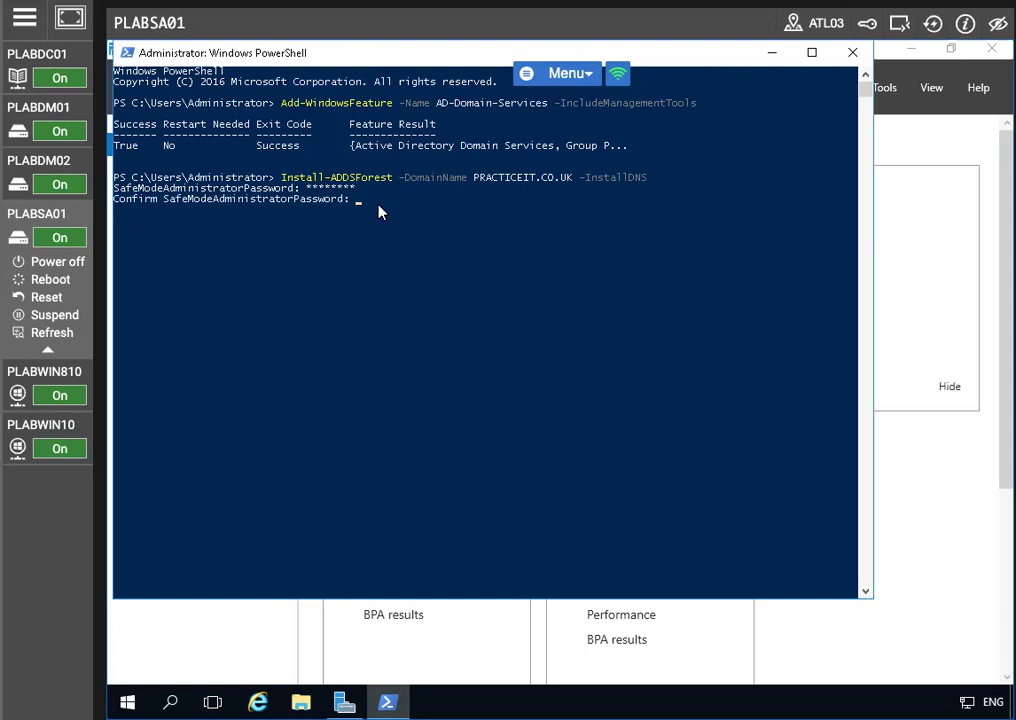
type("********")
key("Return")
type("a")
key("Return")
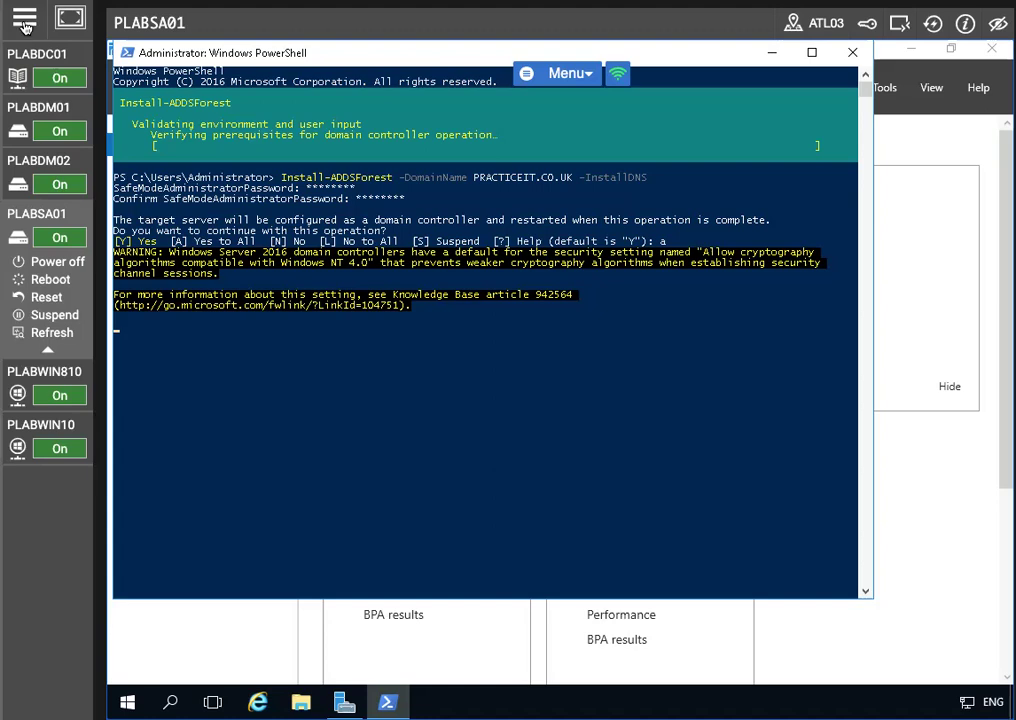
left_click(30, 57)
left_click(30, 57)
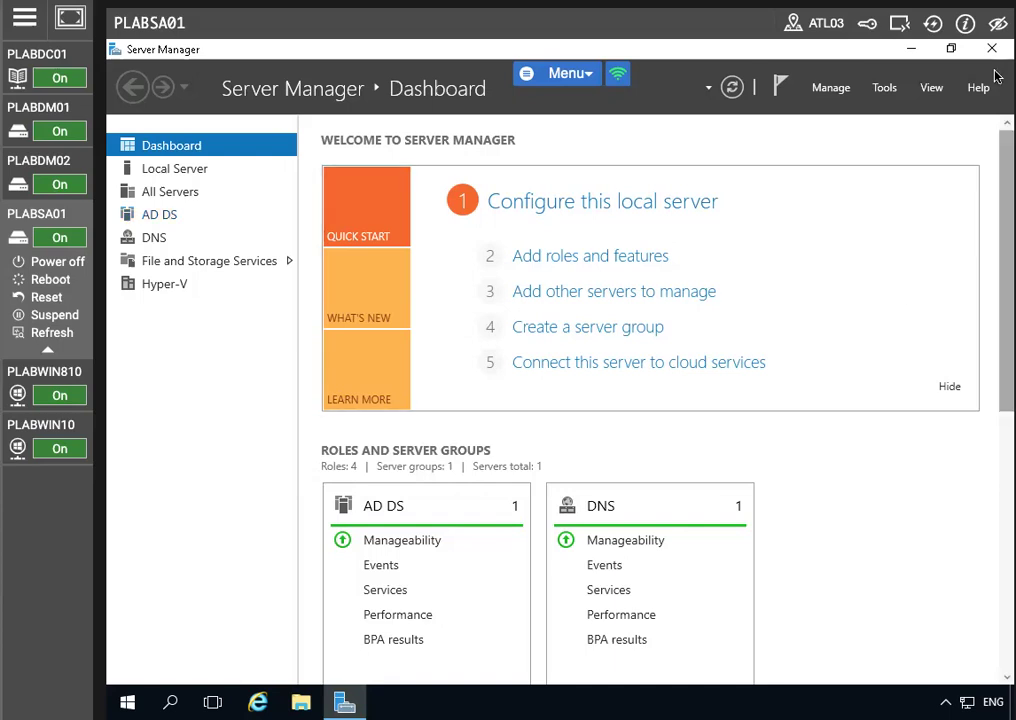
Launch PowerShell from Tools and run Add-WindowsFeature for ADSC-Cert-Authority with -IncludeManagementTools
left_click(881, 90)
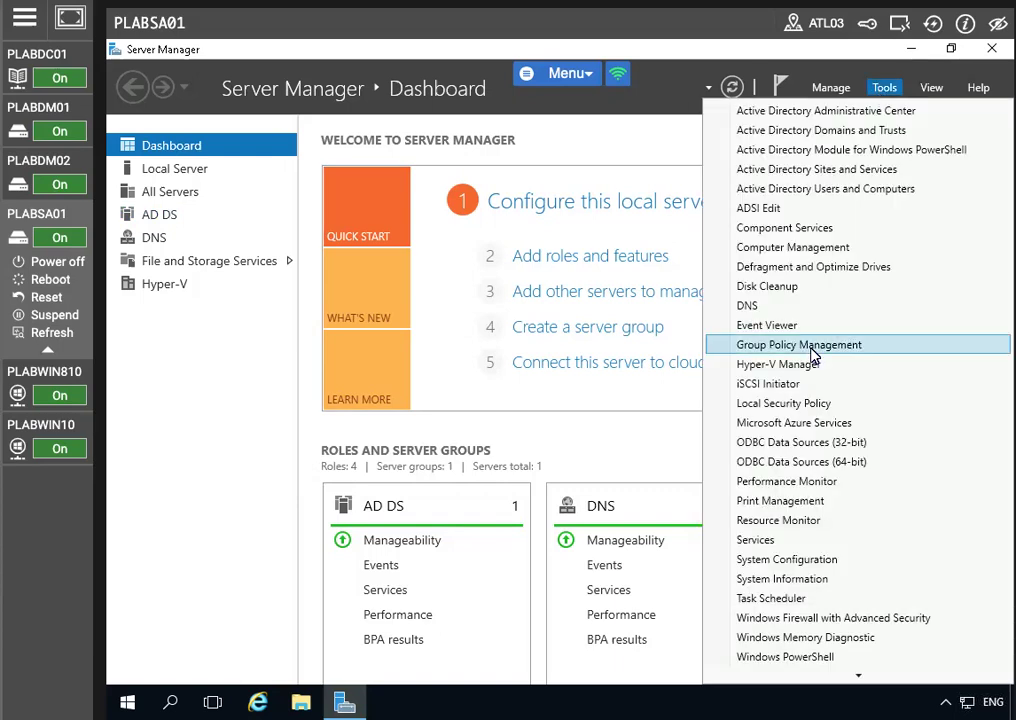
left_click(849, 660)
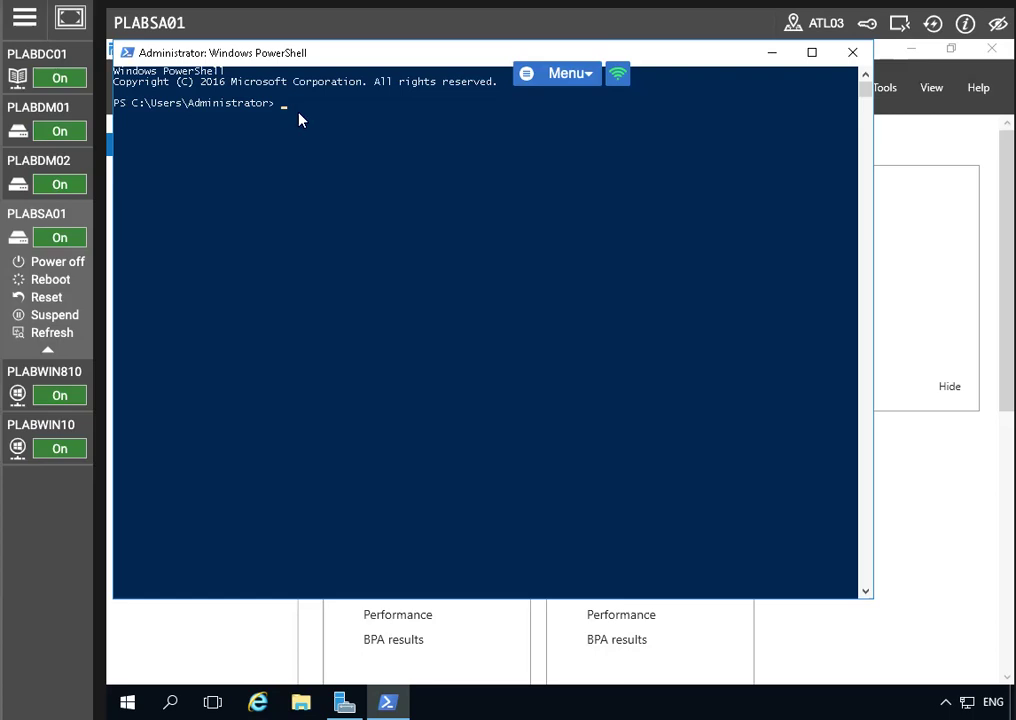
type("Add-Window")
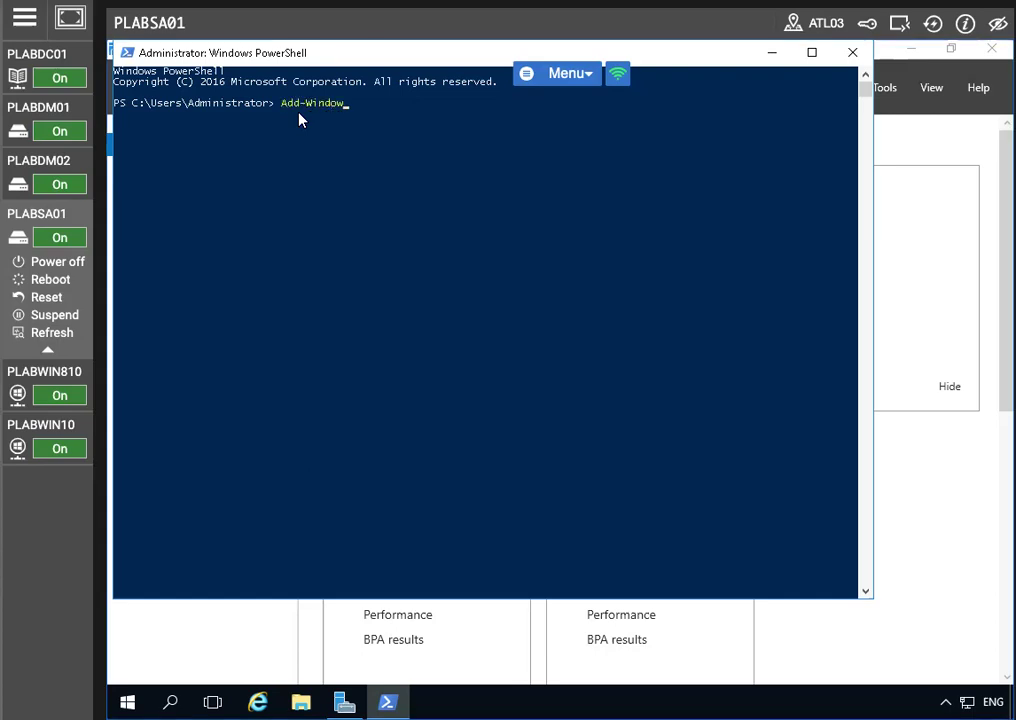
type("sFeature ")
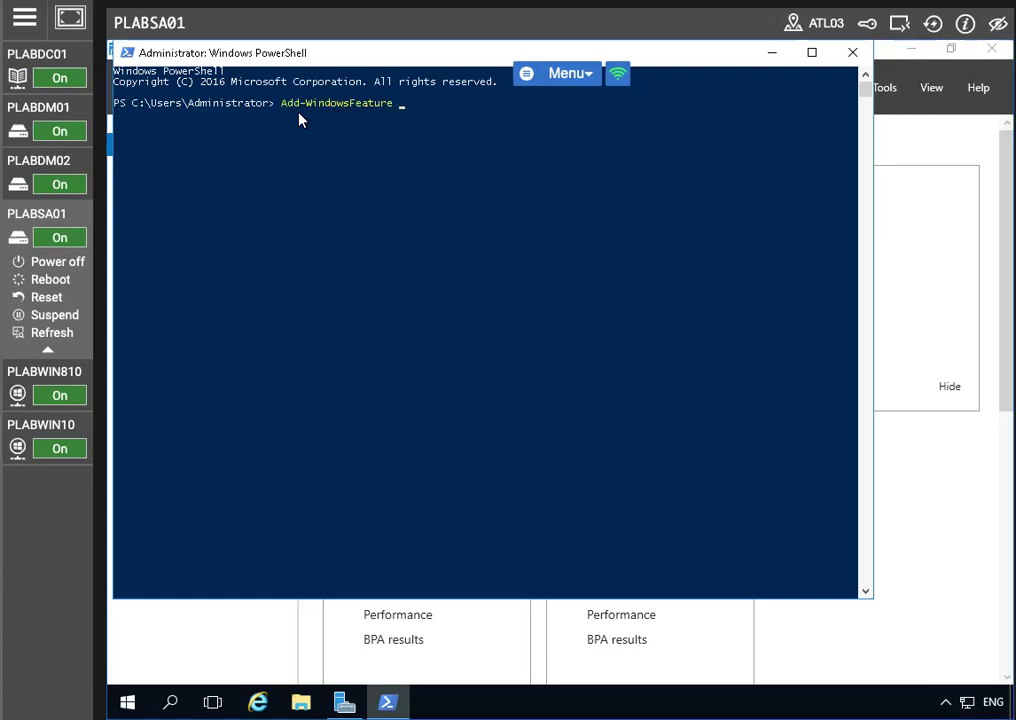
type("-Name ADSC-Cert-Authori")
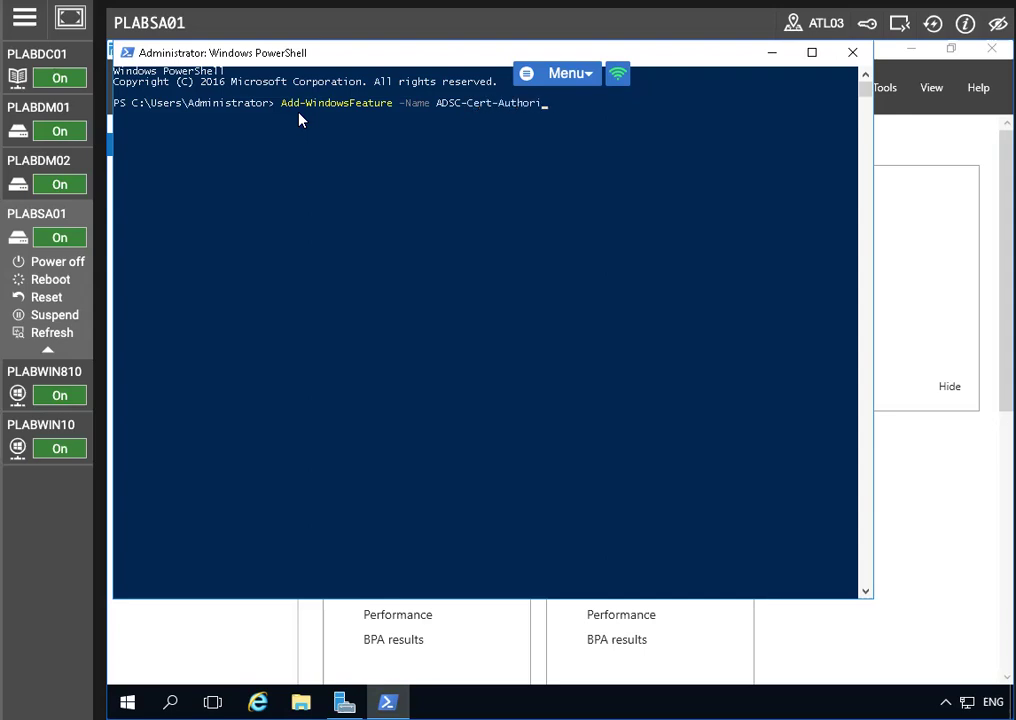
type("ty -IncludeMa")
key("BackSpace")
key("BackSpace")
key("BackSpace")
key("BackSpace")
key("BackSpace")
key("BackSpace")
key("BackSpace")
key("BackSpace")
key("BackSpace")
type("IncludeManagementTools")
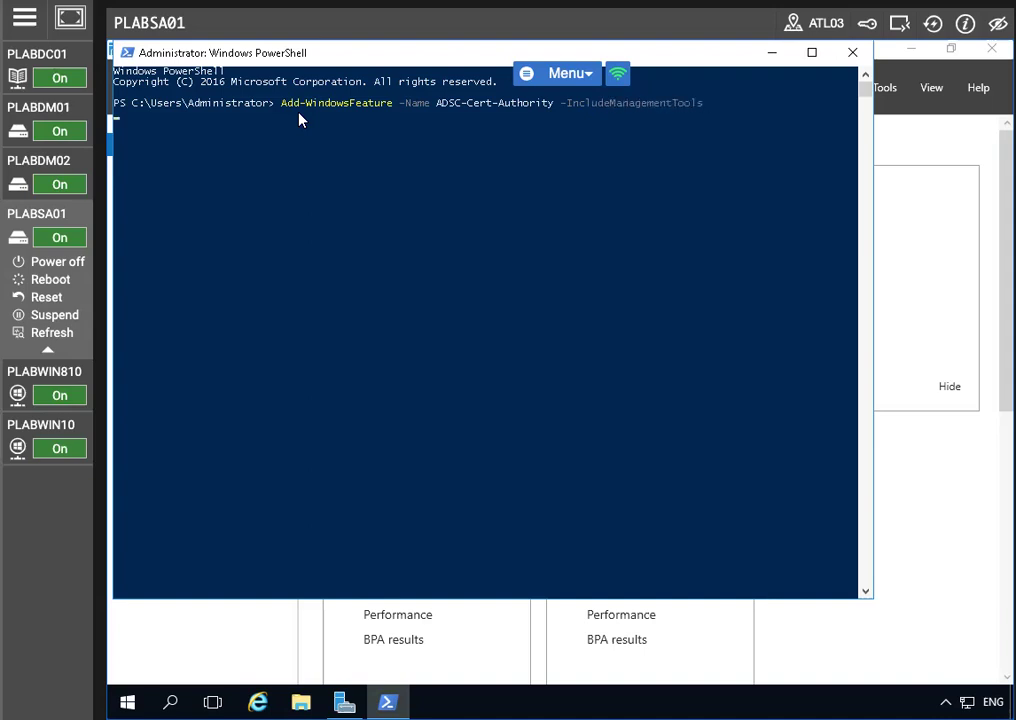
key("Return")
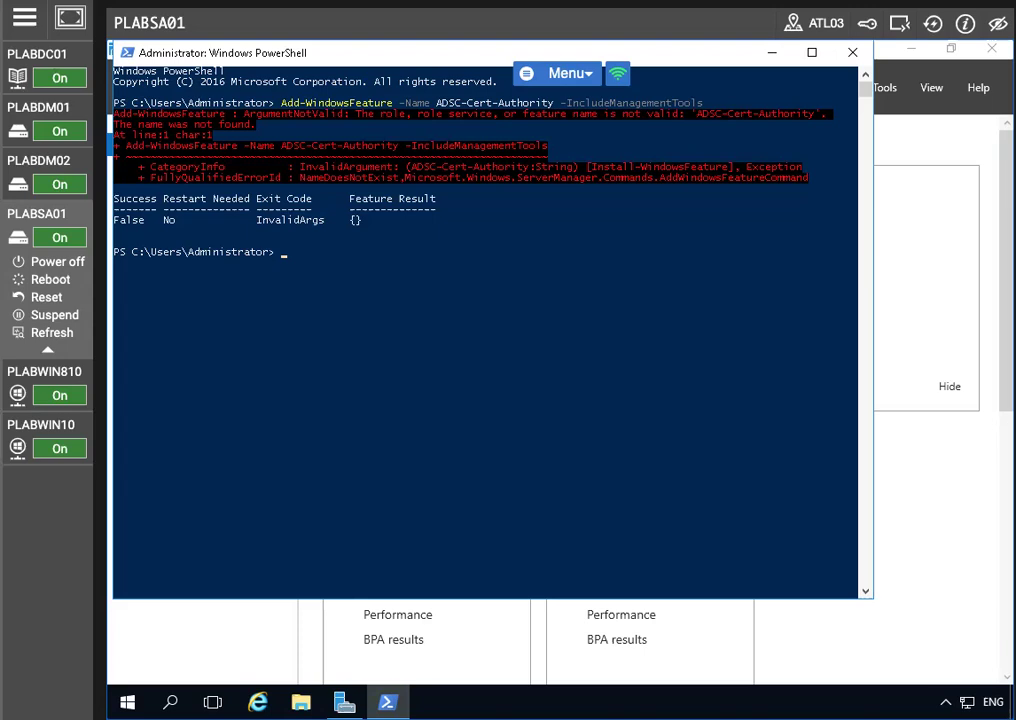
Recall the failed command and place the cursor in the misspelled ADSC role name
key("Up")
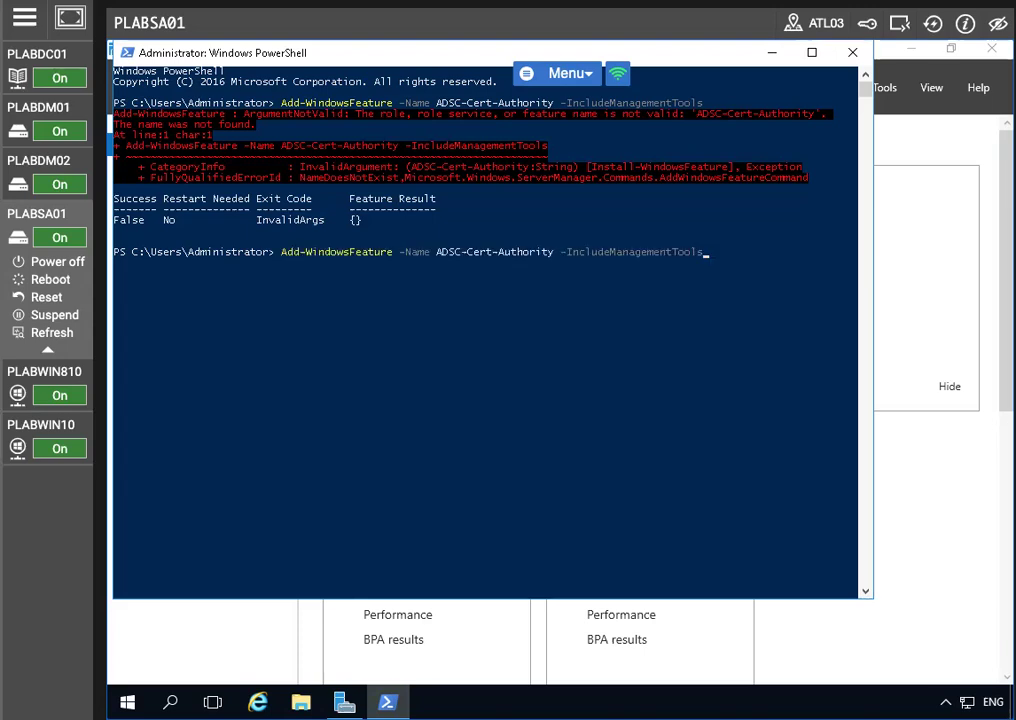
key("Left")
key("Left")
key("Left")
key("Left")
key("Left")
key("Left")
key("Left")
key("Left")
key("Left")
key("Left")
key("Left")
key("Left")
key("Left")
key("Left")
key("Left")
key("Left")
key("Left")
key("Left")
key("Left")
key("Left")
key("Left")
key("Left")
key("Left")
key("Left")
key("Left")
key("Left")
key("Left")
key("Left")
key("Left")
key("Left")
key("Left")
key("Left")
key("Left")
key("Left")
left_click(513, 255)
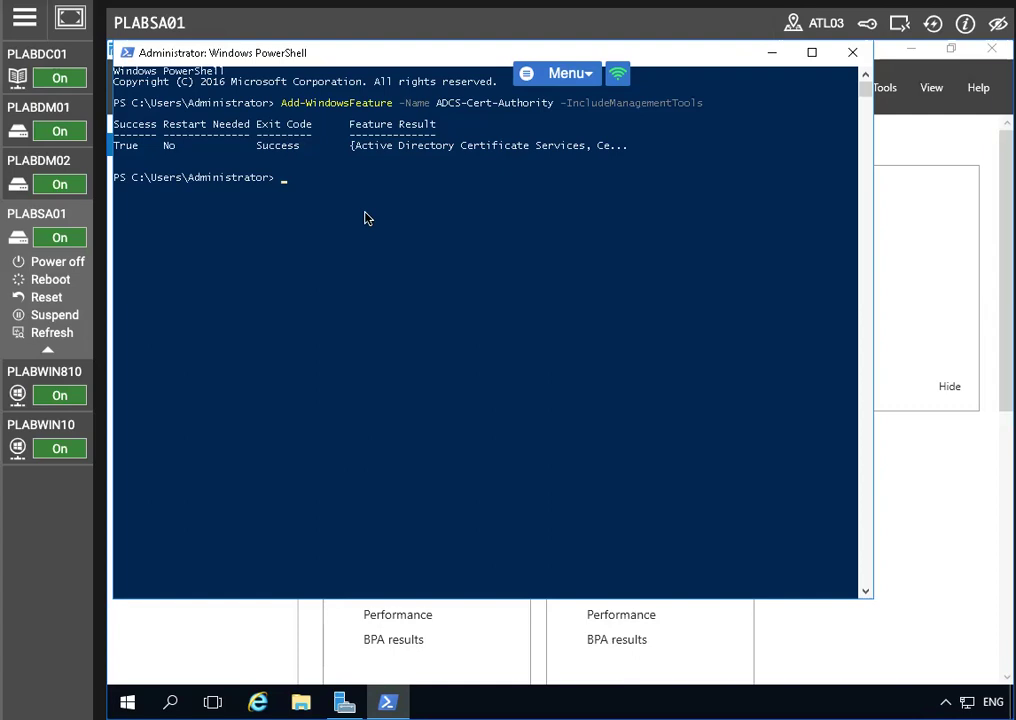
Run Install-AdcsCertificationAuthority -CAType EnterpriseRootCA, then minimize the PowerShell console
left_click(284, 181)
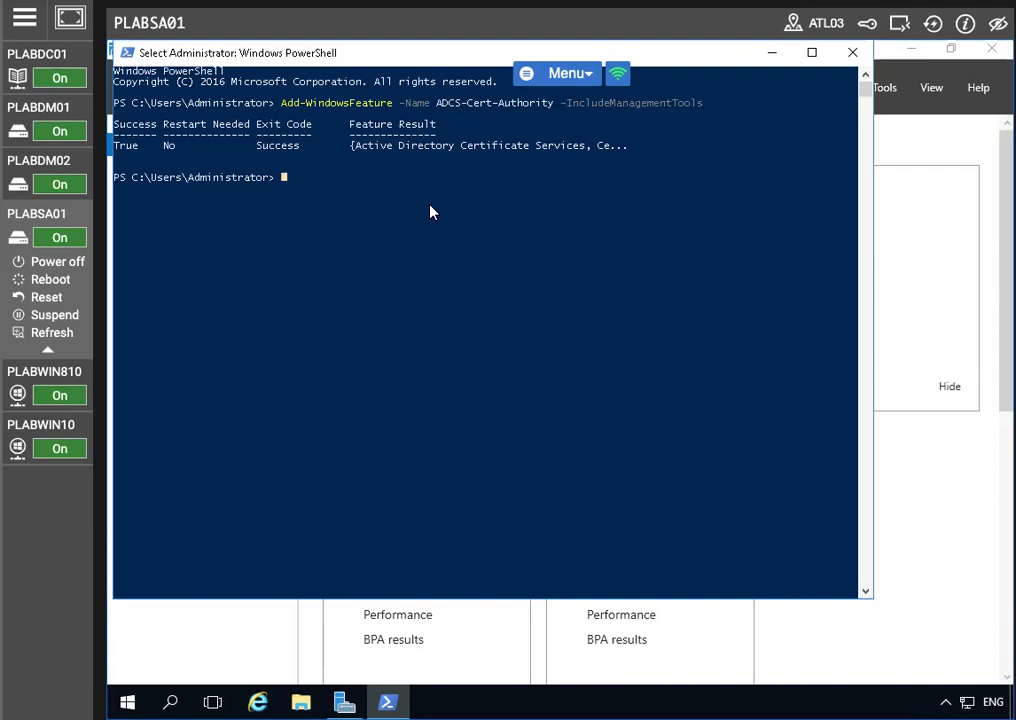
type("Install")
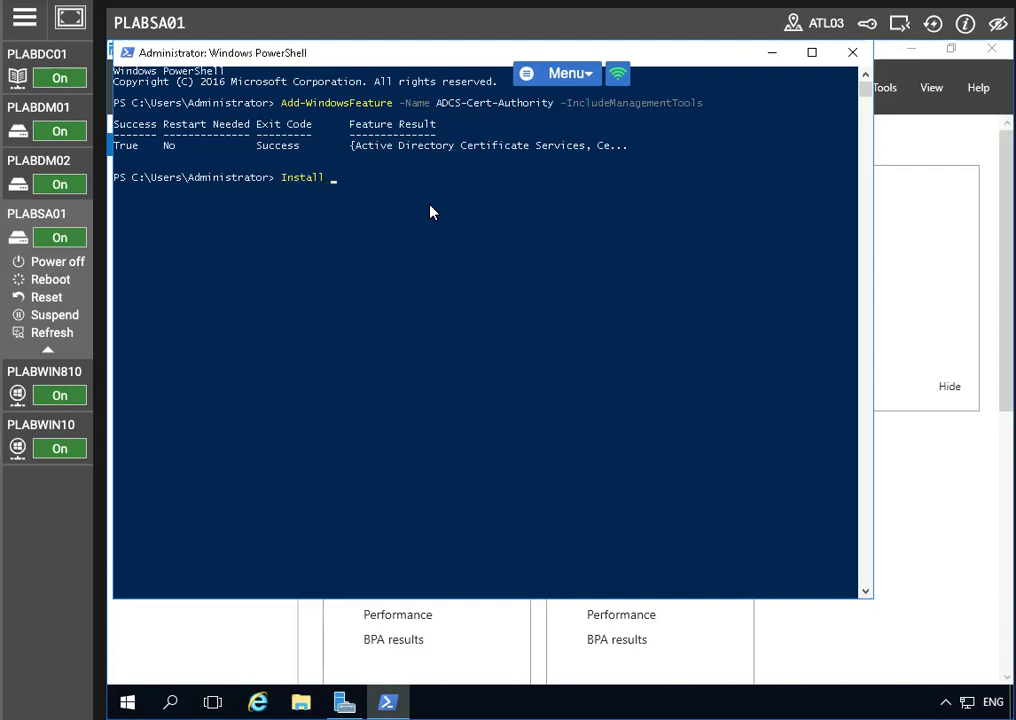
key("BackSpace")
type("-")
type("AdcsCertificationAuthority")
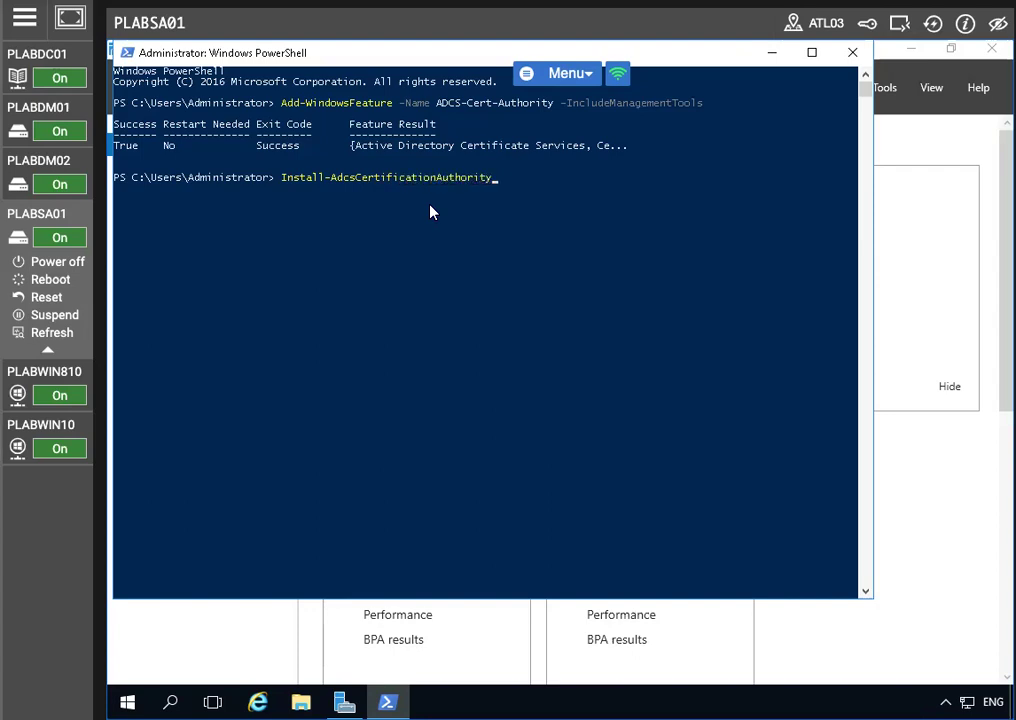
type(" -CA")
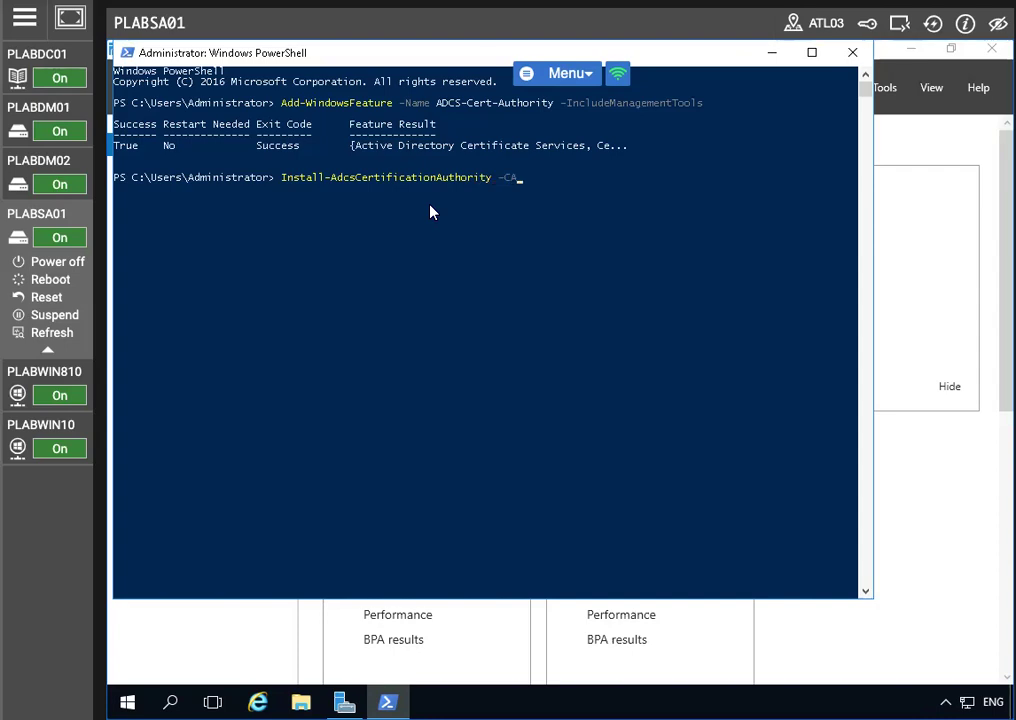
type("Typ")
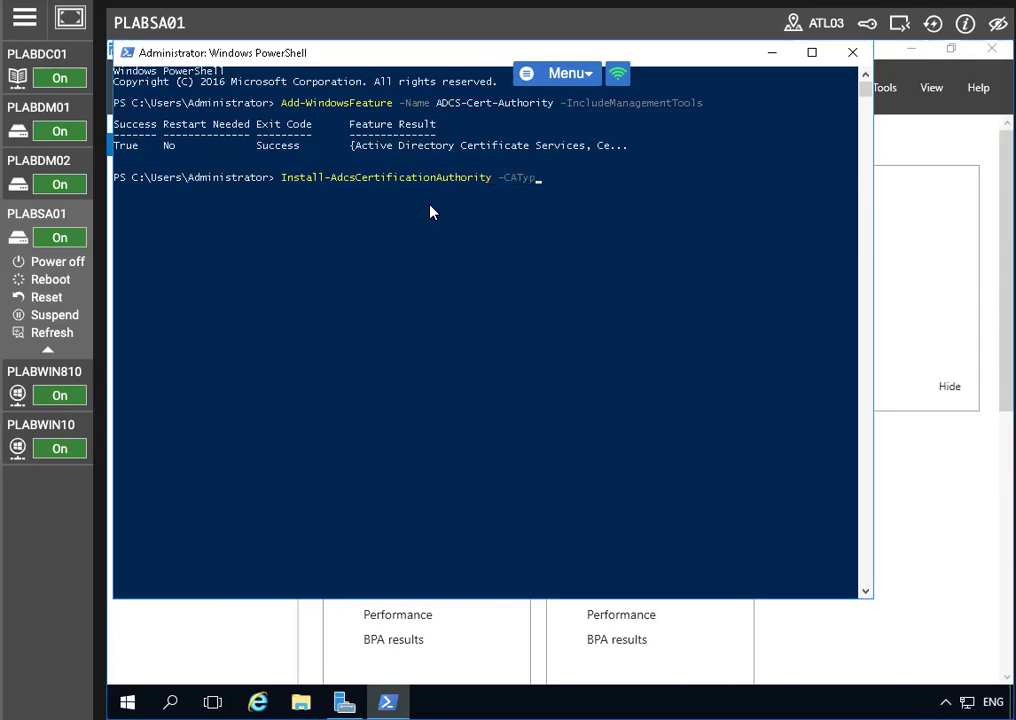
type("e EnterpriseRootCA")
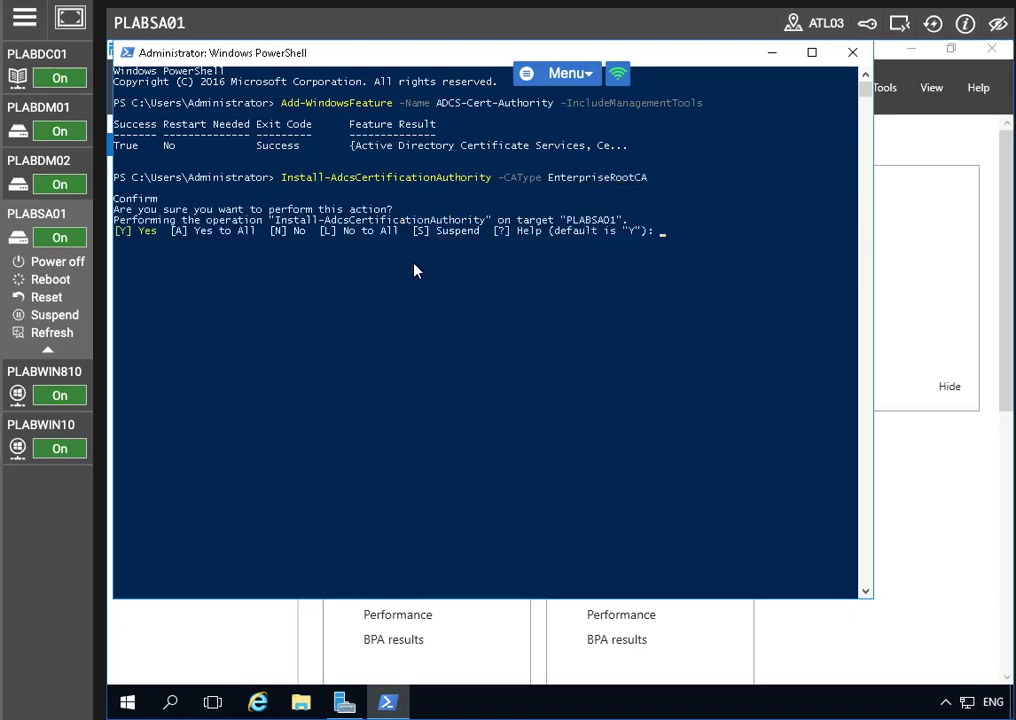
left_click(772, 55)
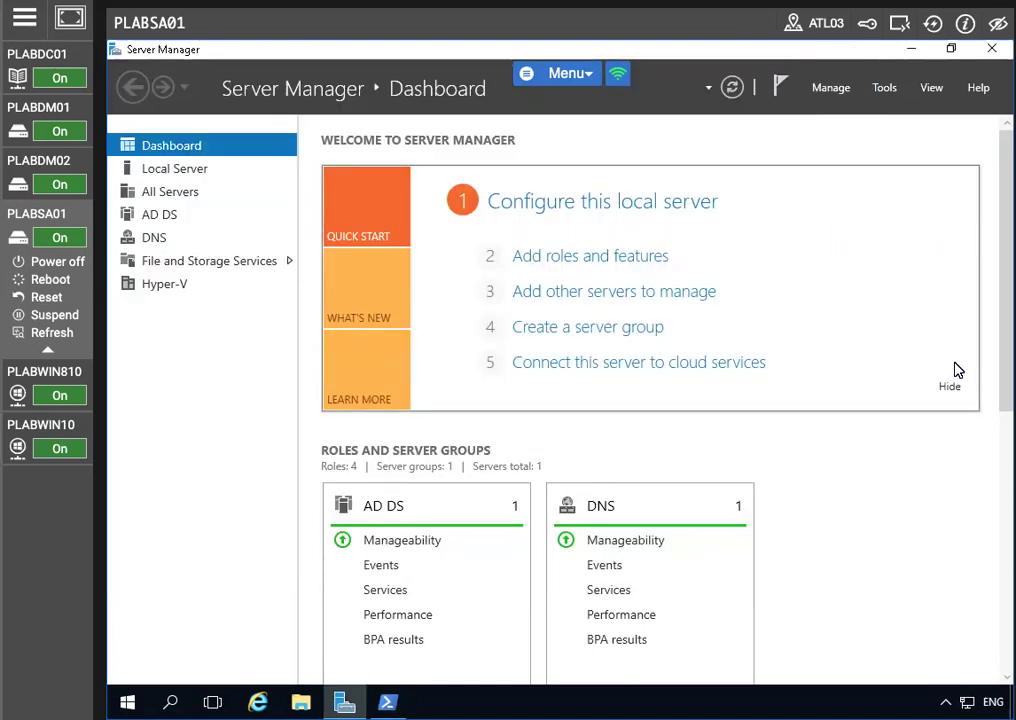
Launch the Certification Authority console full screen and expand PRACTICEIT-PLABSA01-CA
left_click(884, 87)
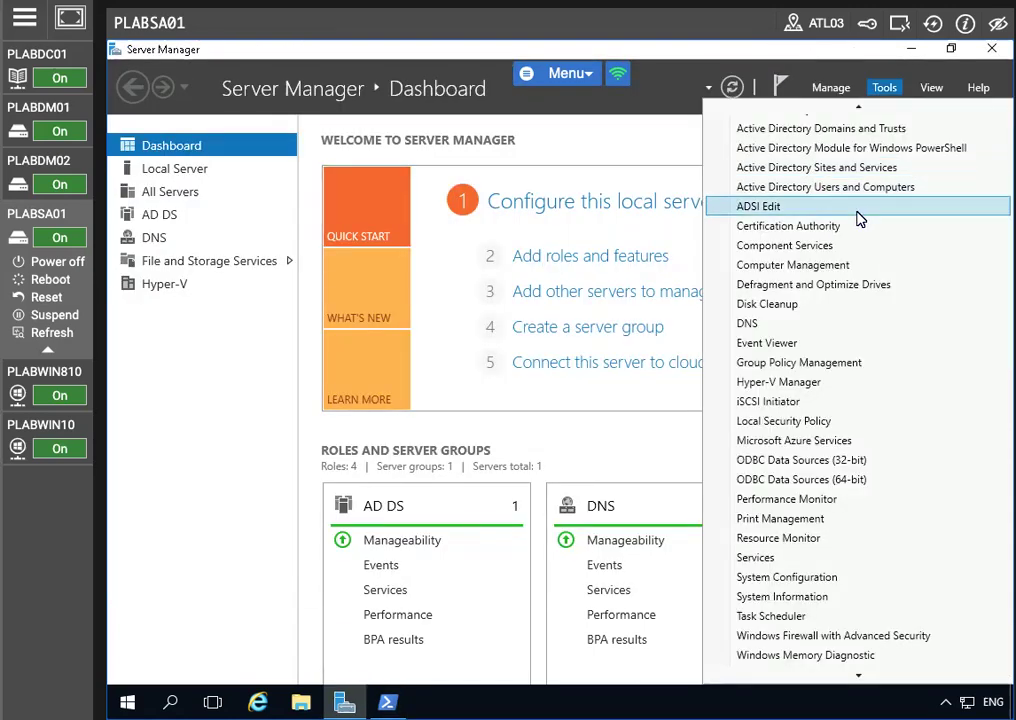
left_click(828, 226)
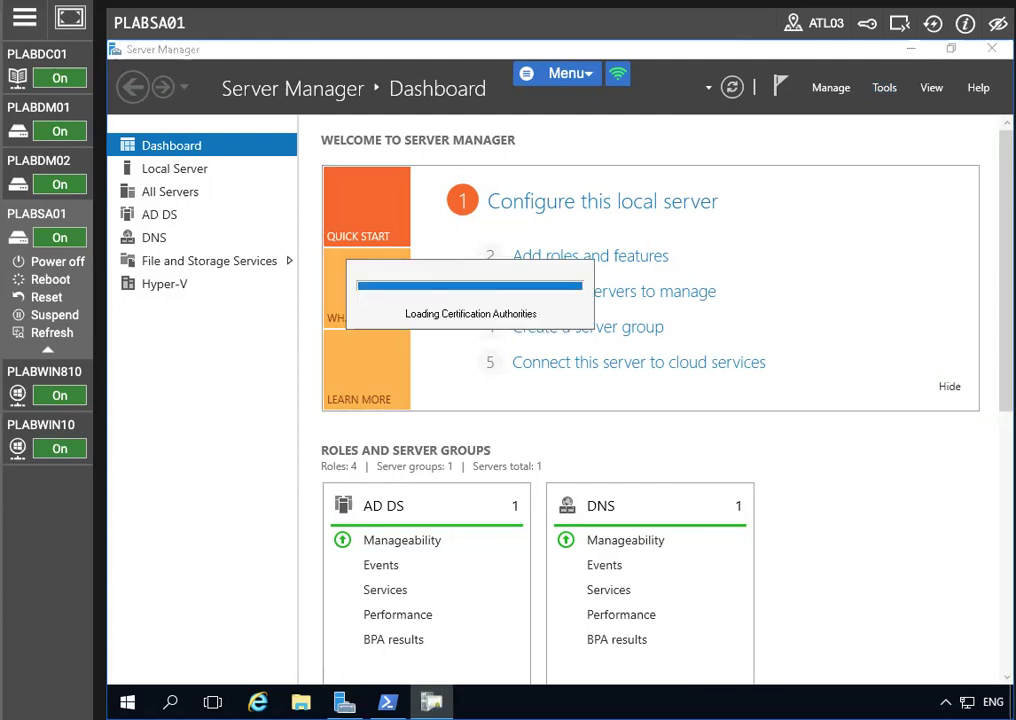
left_click(844, 222)
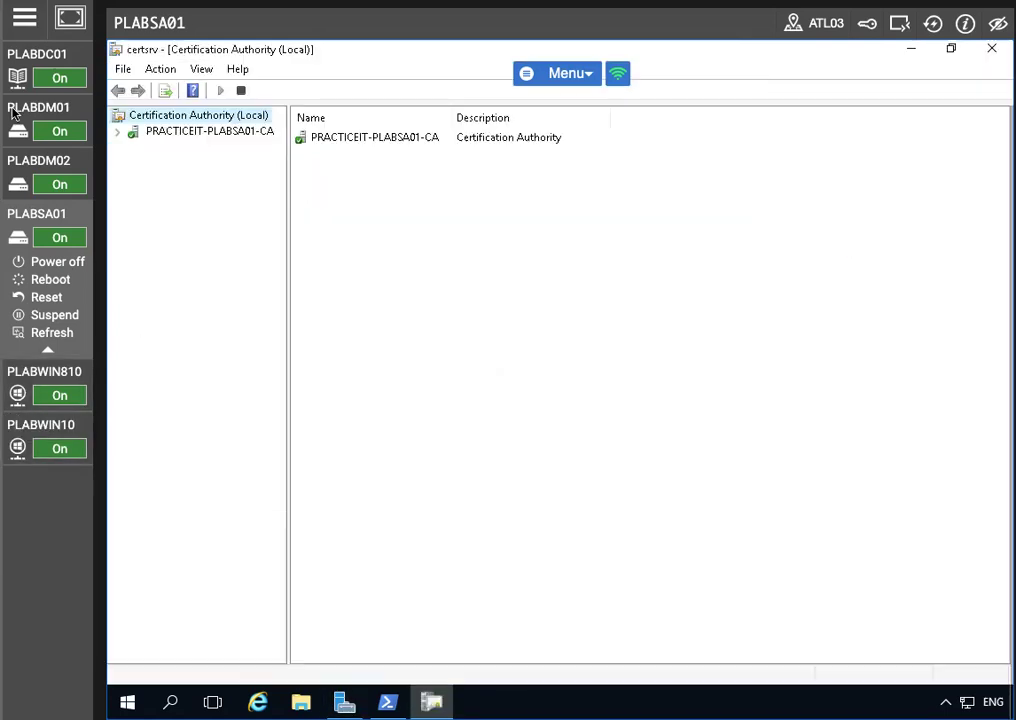
double_click(121, 134)
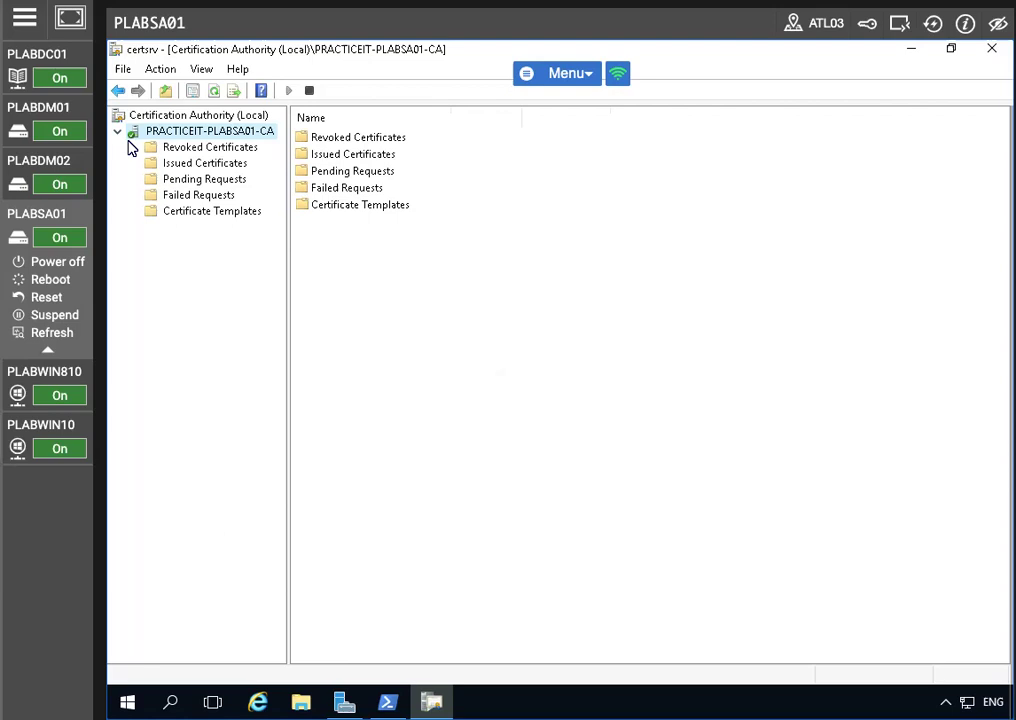
From the CA's Properties, view its certificate's Details and choose Copy to File
right_click(208, 132)
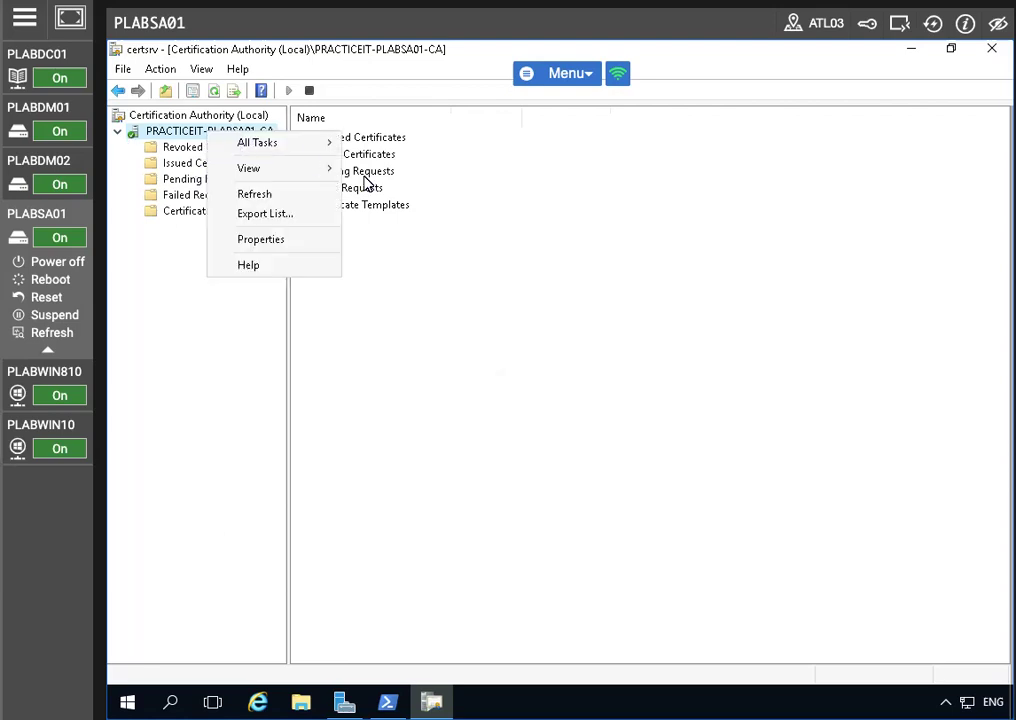
left_click(262, 240)
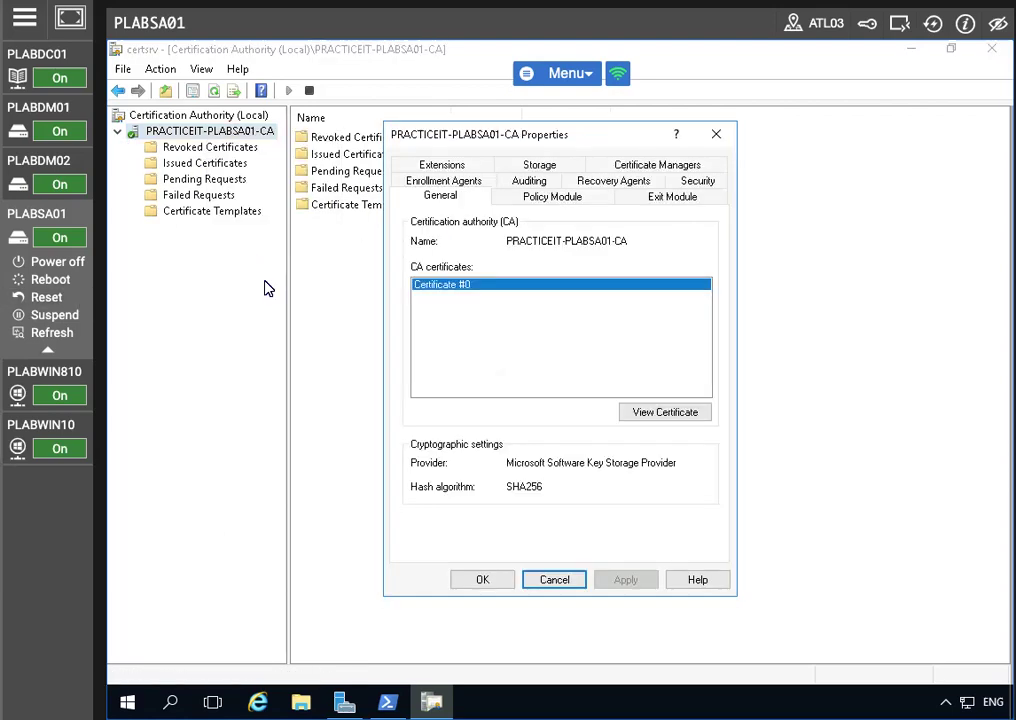
left_click(647, 411)
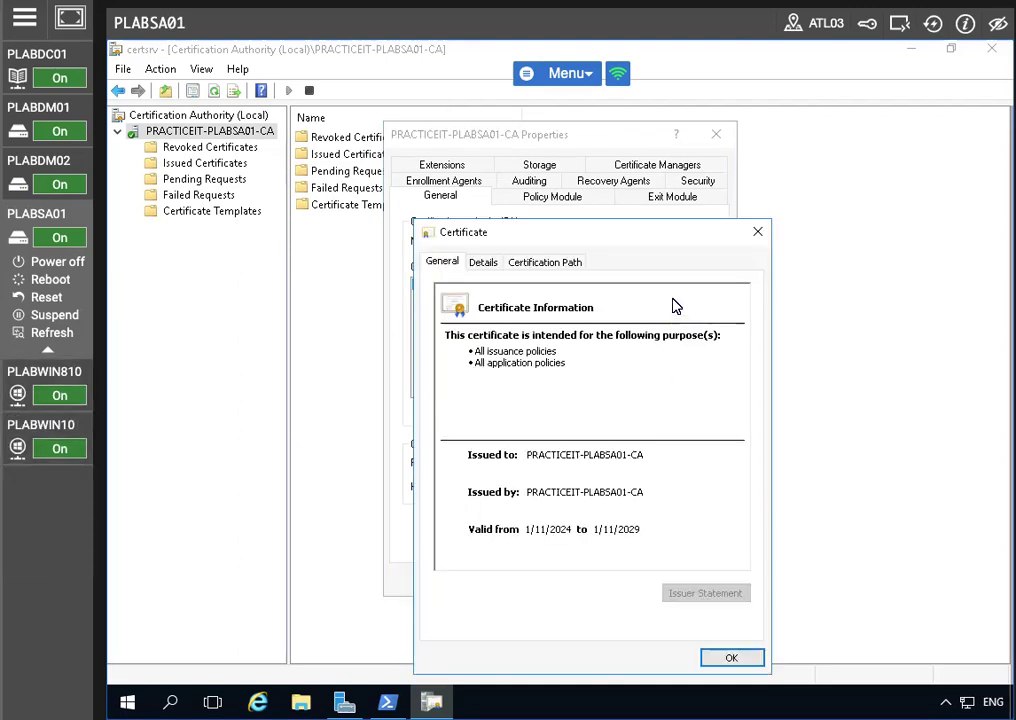
left_click_drag(551, 236, 541, 149)
left_click(467, 167)
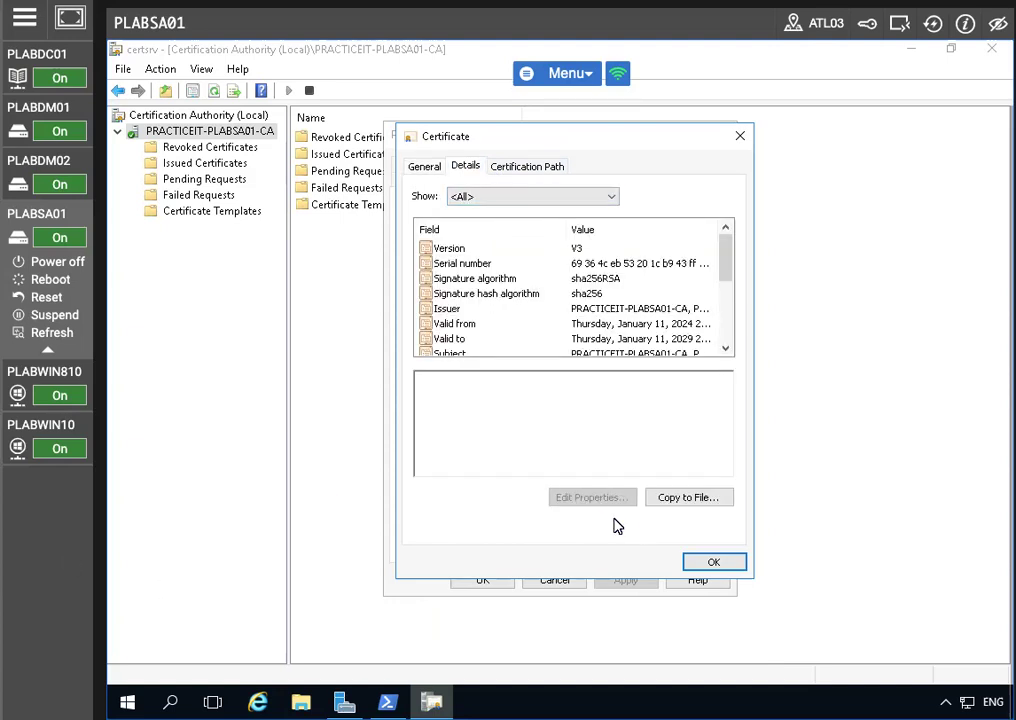
left_click(660, 496)
Export the certificate as DER encoded binary X.509 to c:\plabsa01, then close the certificate and CA properties
left_click(683, 562)
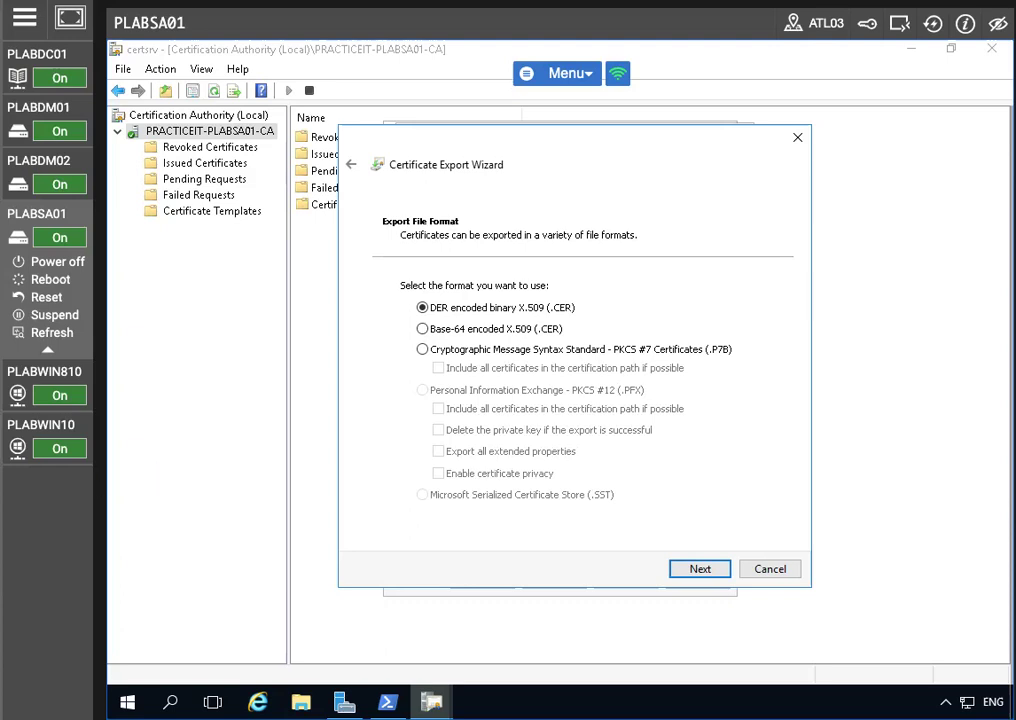
left_click(704, 570)
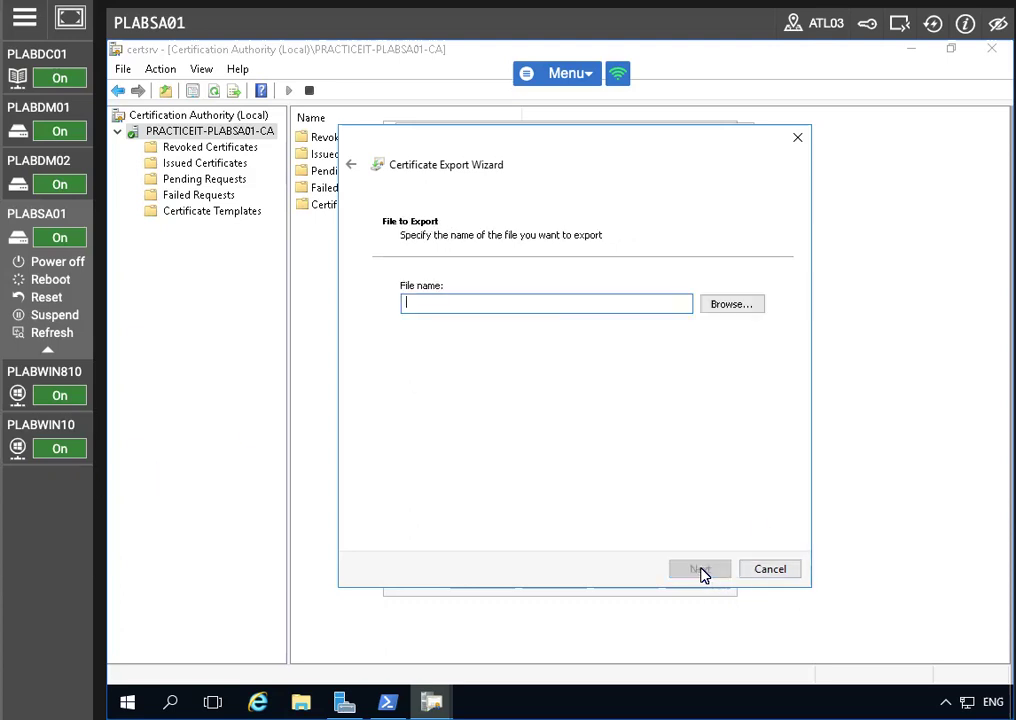
type("c:\\plabsa01")
left_click(697, 571)
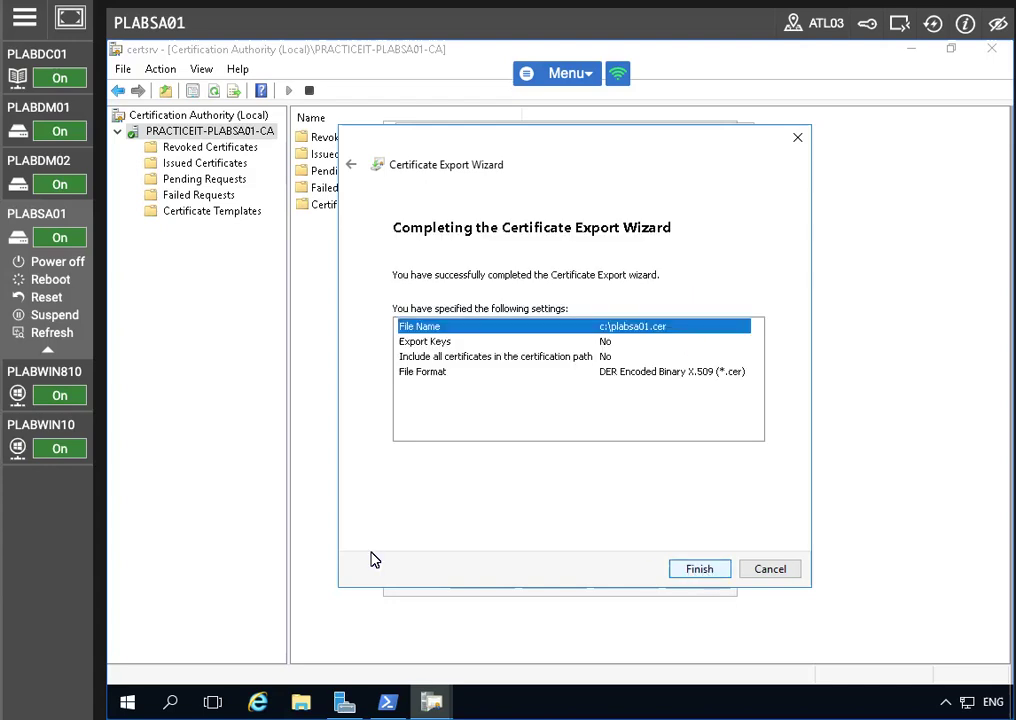
left_click(716, 572)
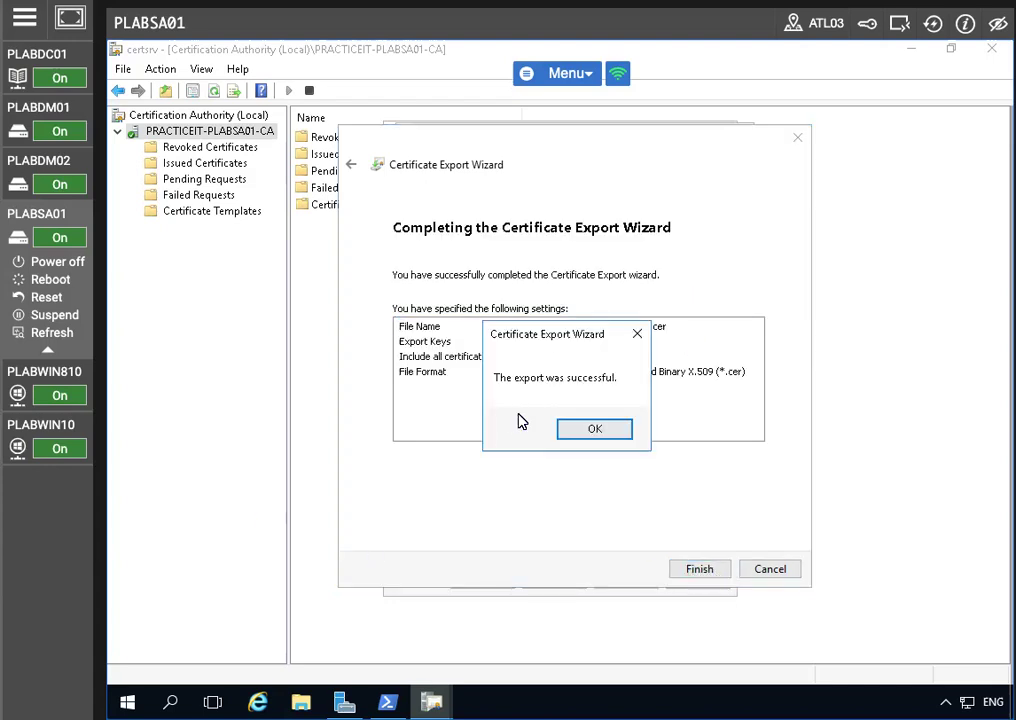
left_click(594, 428)
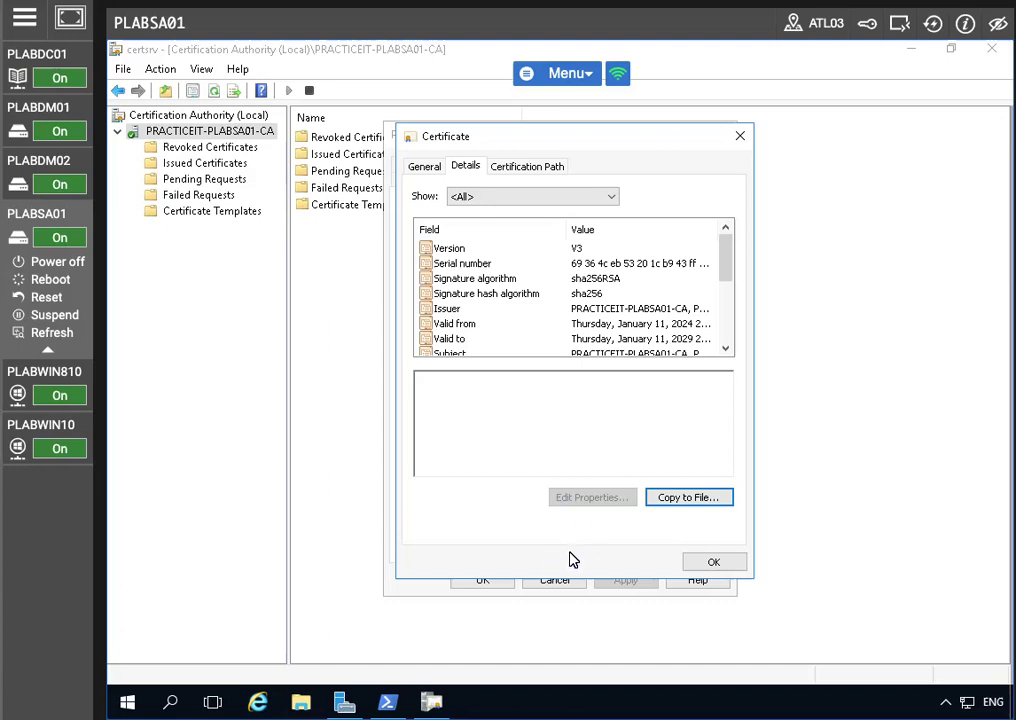
left_click(712, 560)
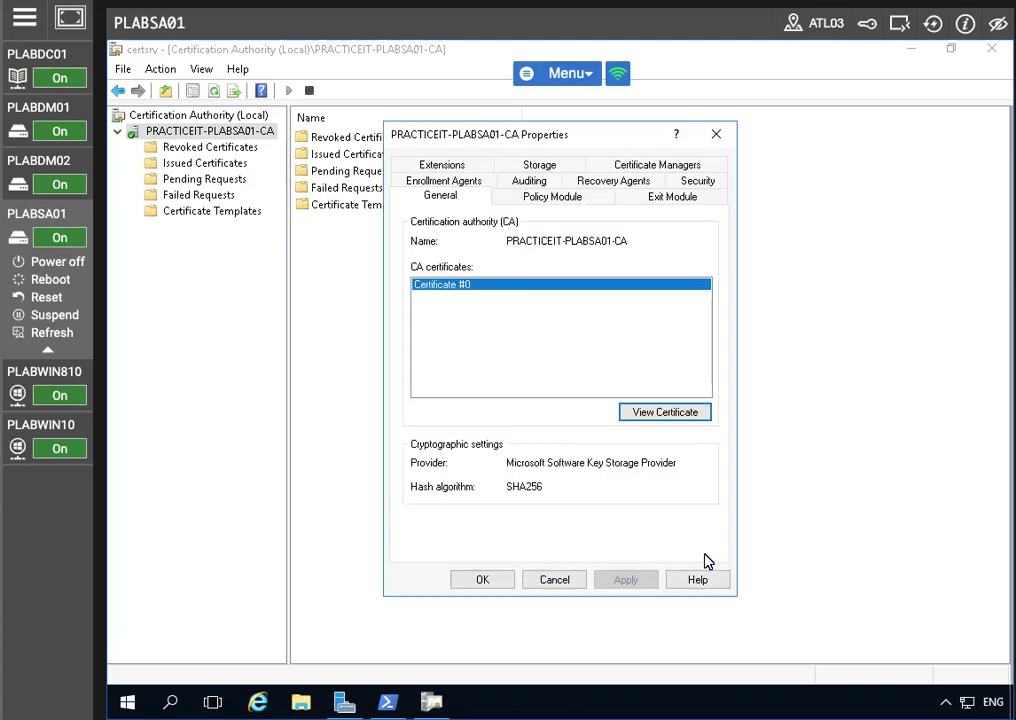
left_click(481, 582)
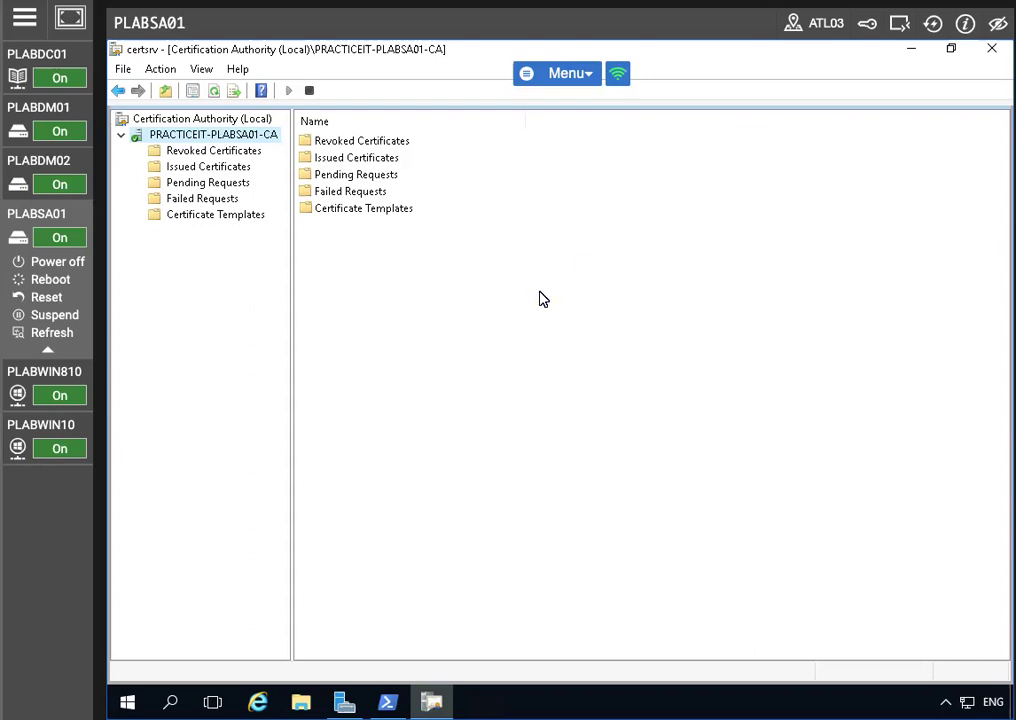
Open Manage for Certificate Templates and duplicate the Web Server template
right_click(202, 214)
left_click(297, 229)
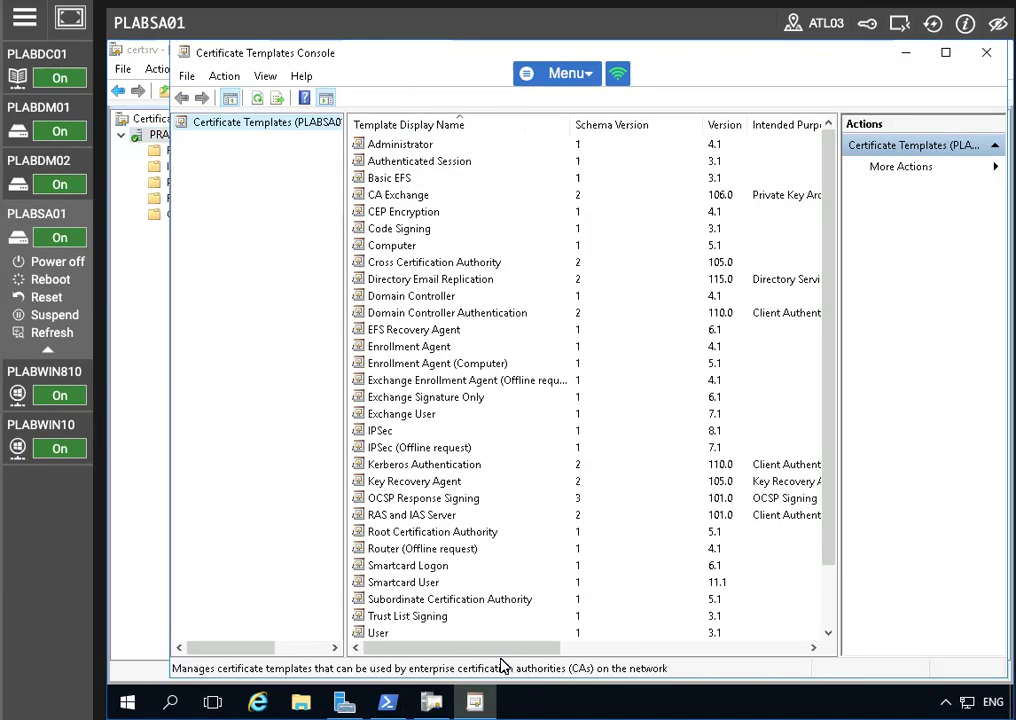
scroll(465, 586, "down", 2)
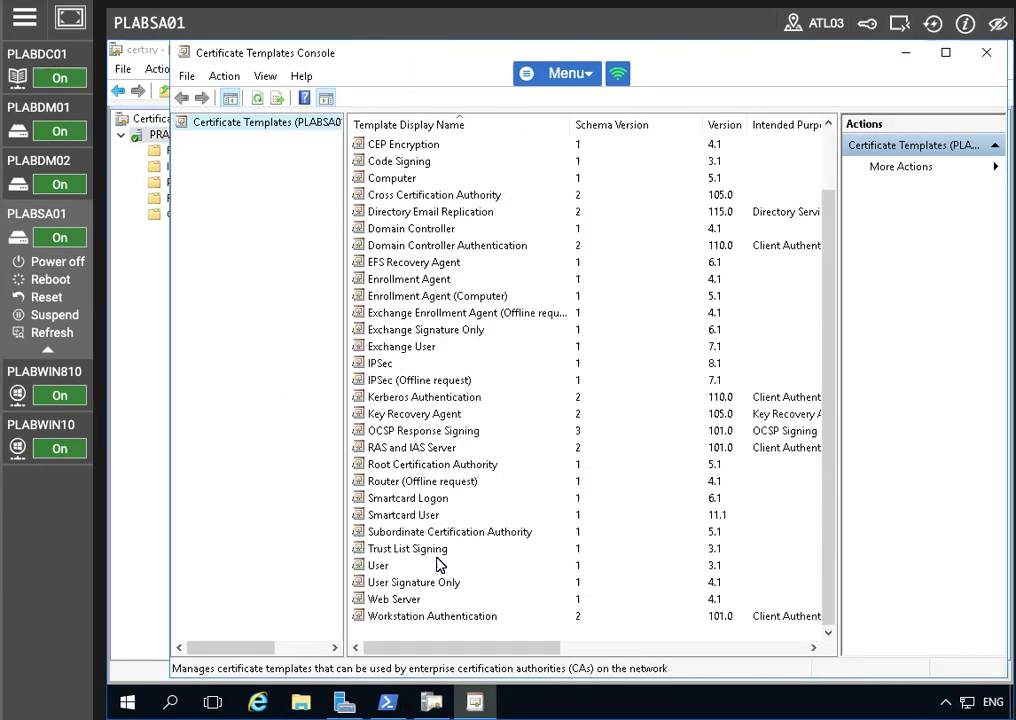
right_click(460, 598)
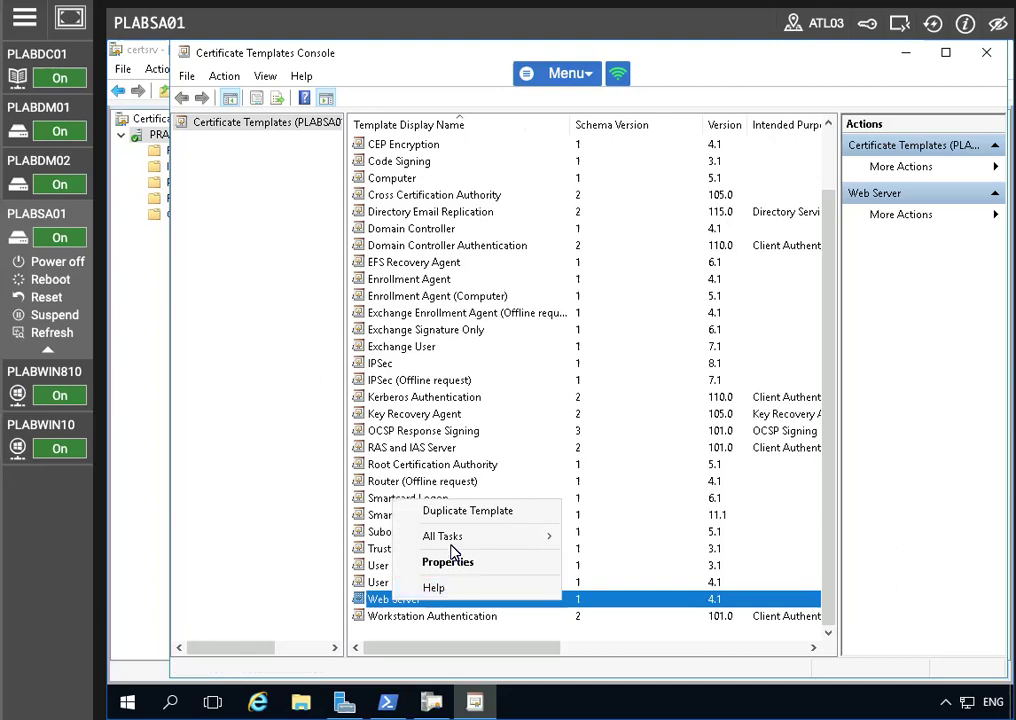
left_click(460, 510)
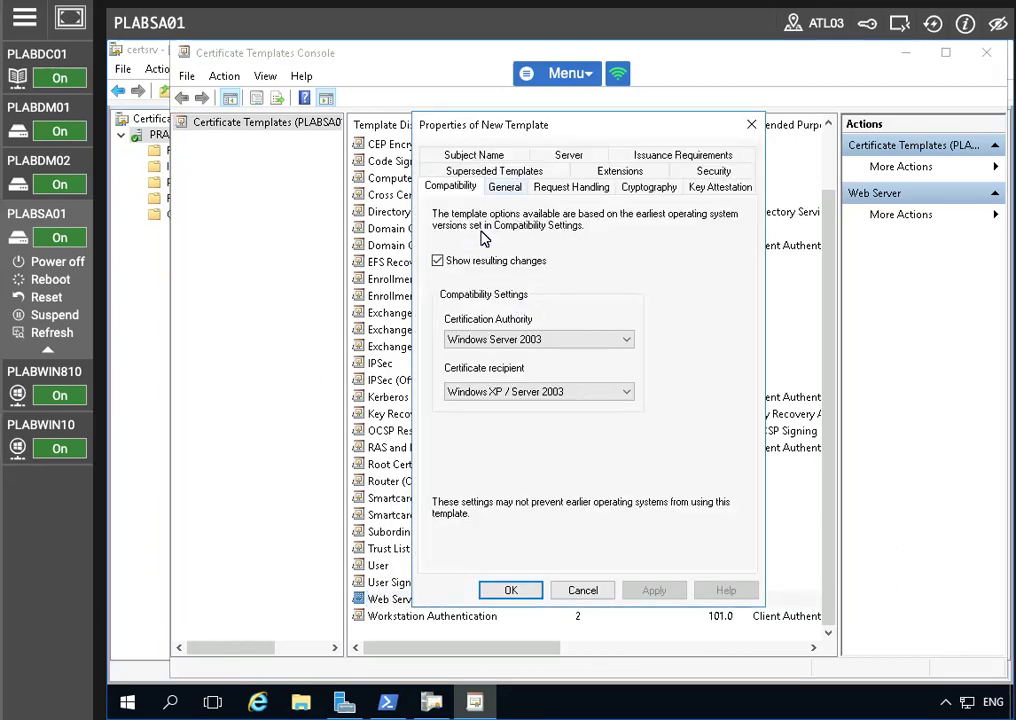
Name the duplicated template Pit-Web on the General tab and save it
left_click(505, 187)
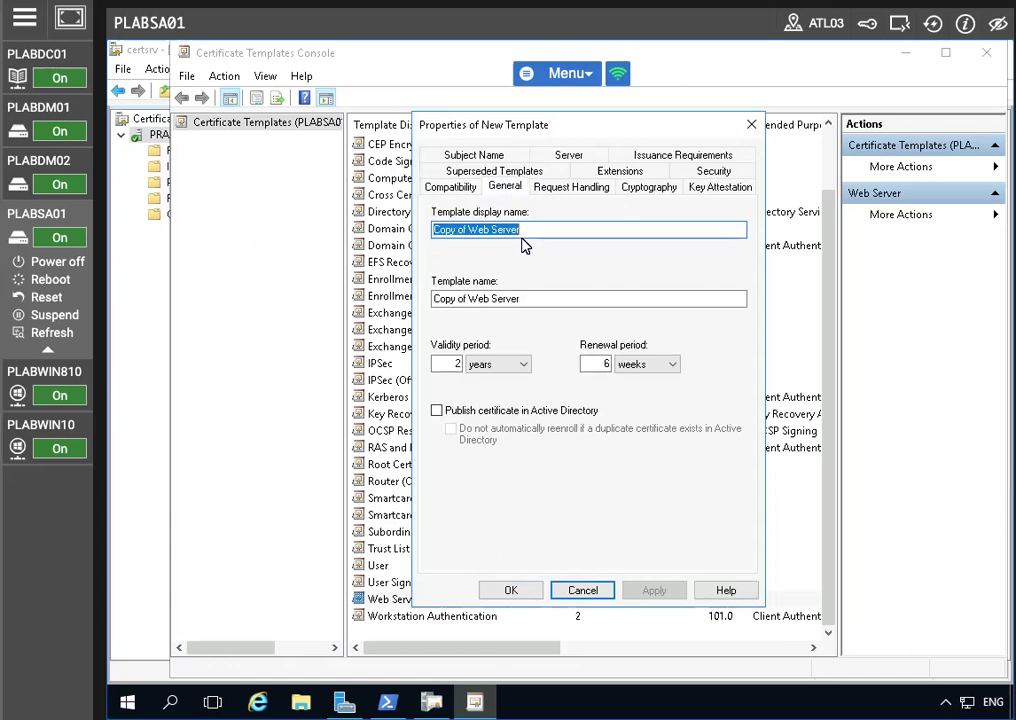
type("Pil-Web")
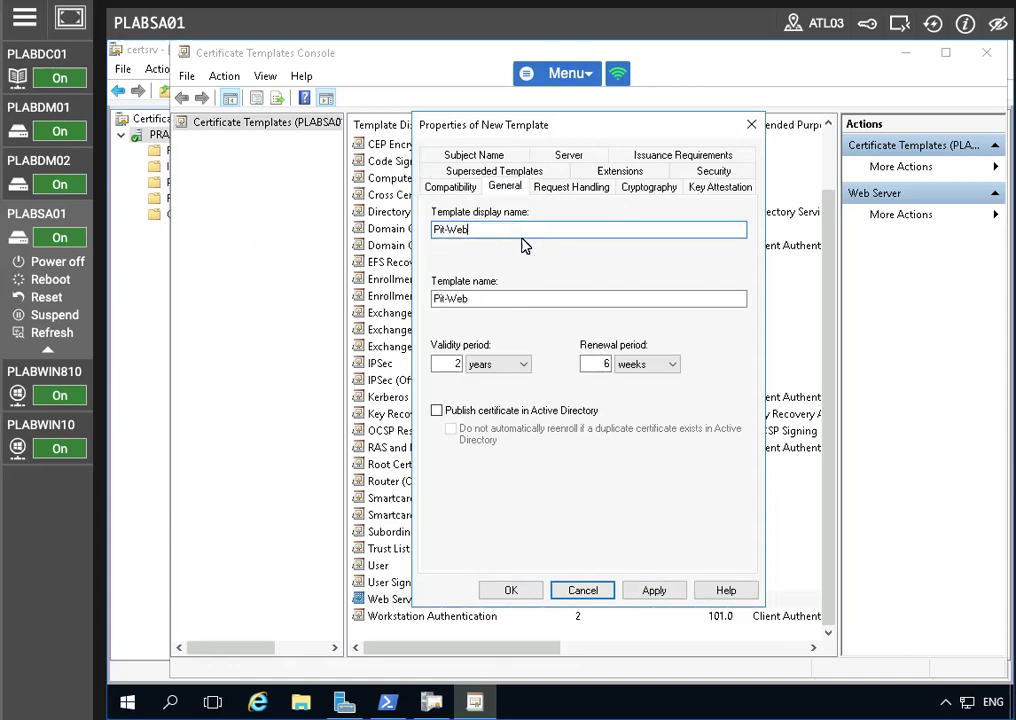
left_click(654, 590)
left_click(510, 592)
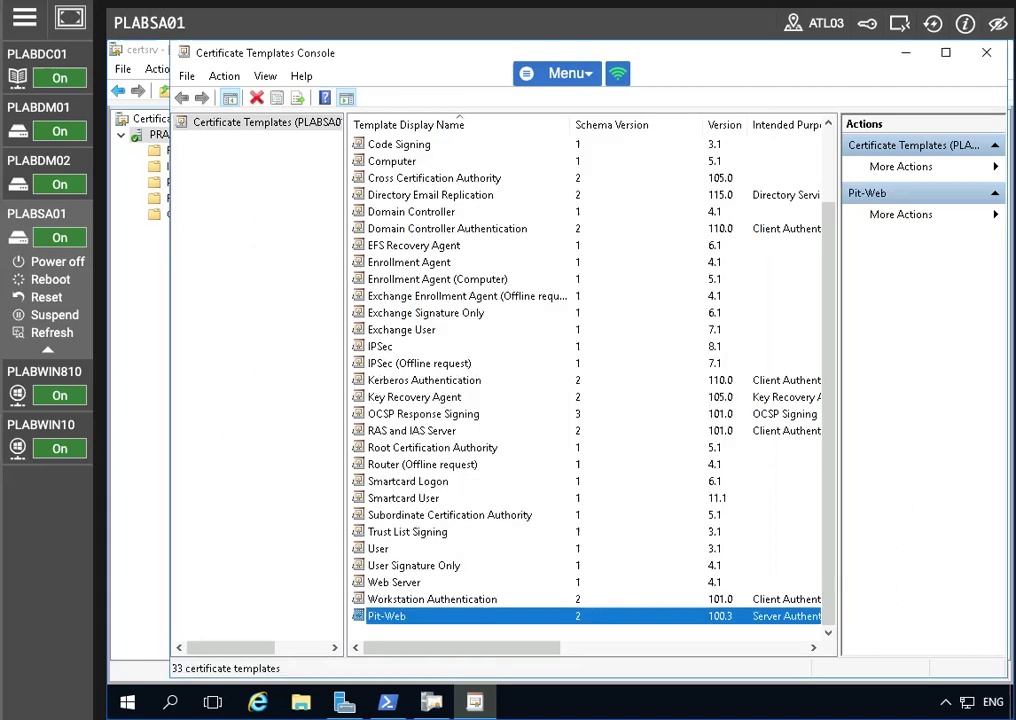
In Pit-Web's Security settings, add an account with Computers included in the object types
right_click(421, 615)
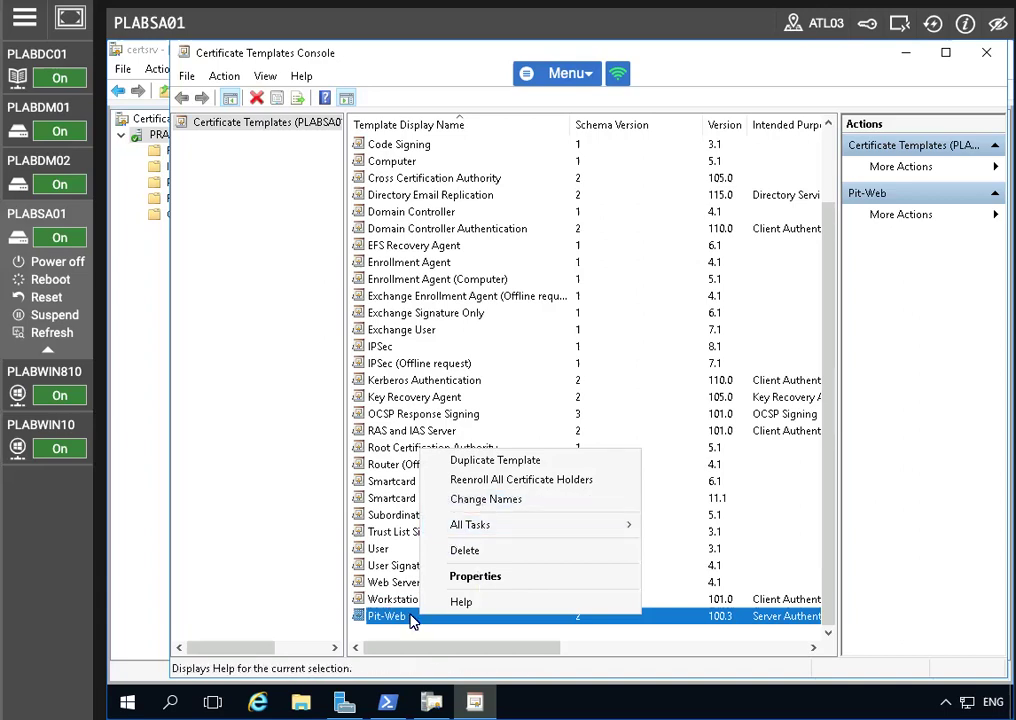
left_click(474, 577)
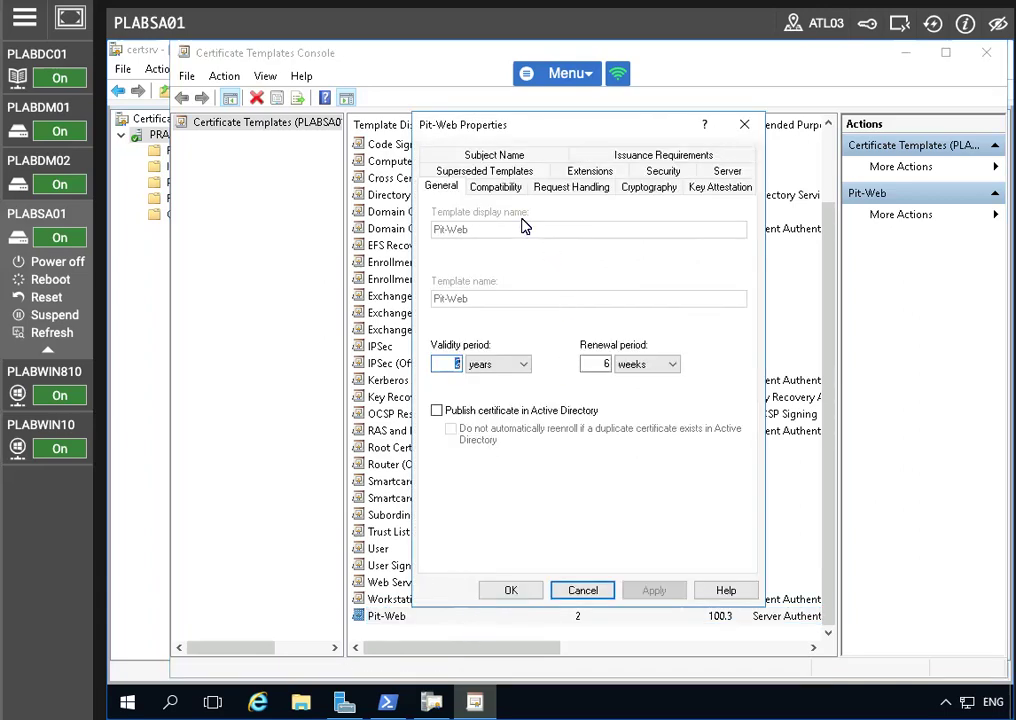
left_click(660, 177)
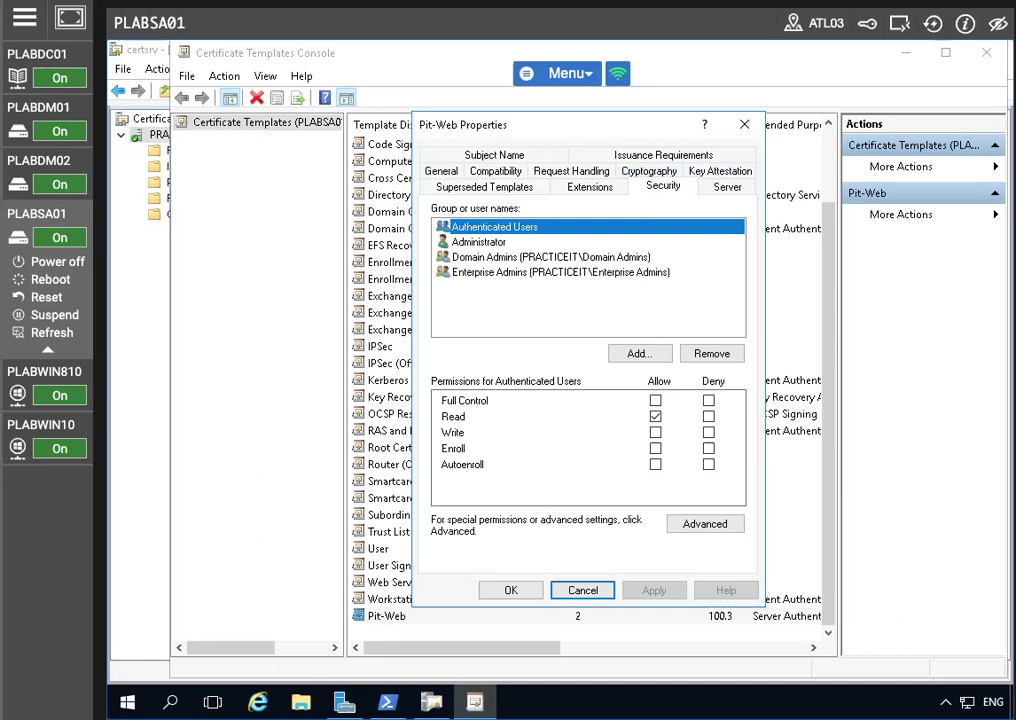
left_click(640, 355)
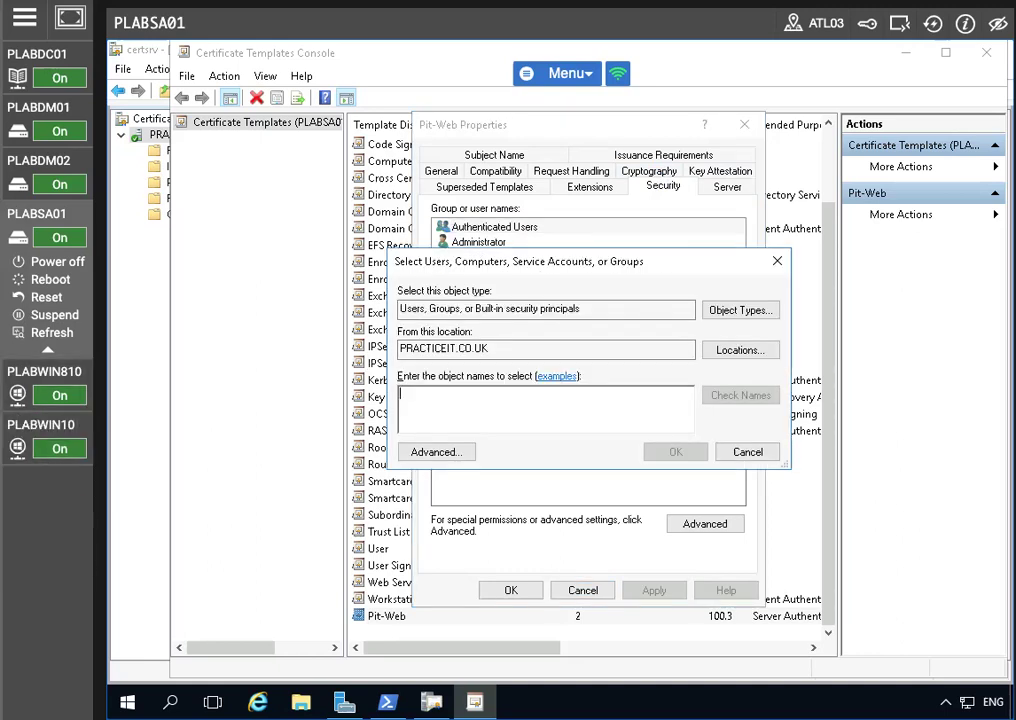
left_click(742, 311)
left_click(391, 351)
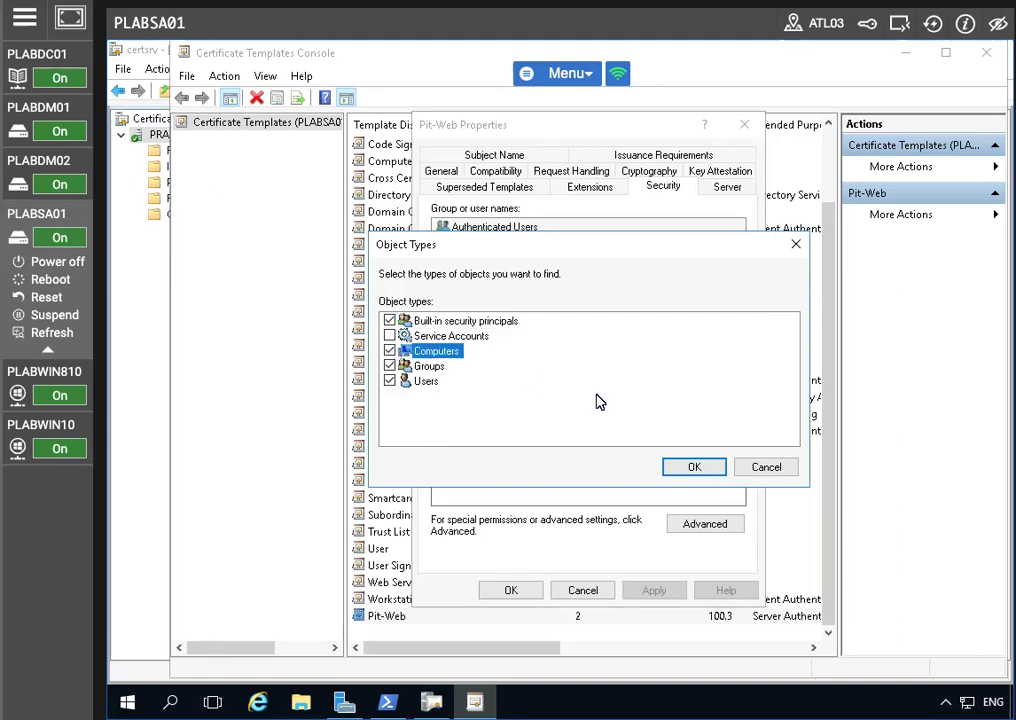
left_click(695, 469)
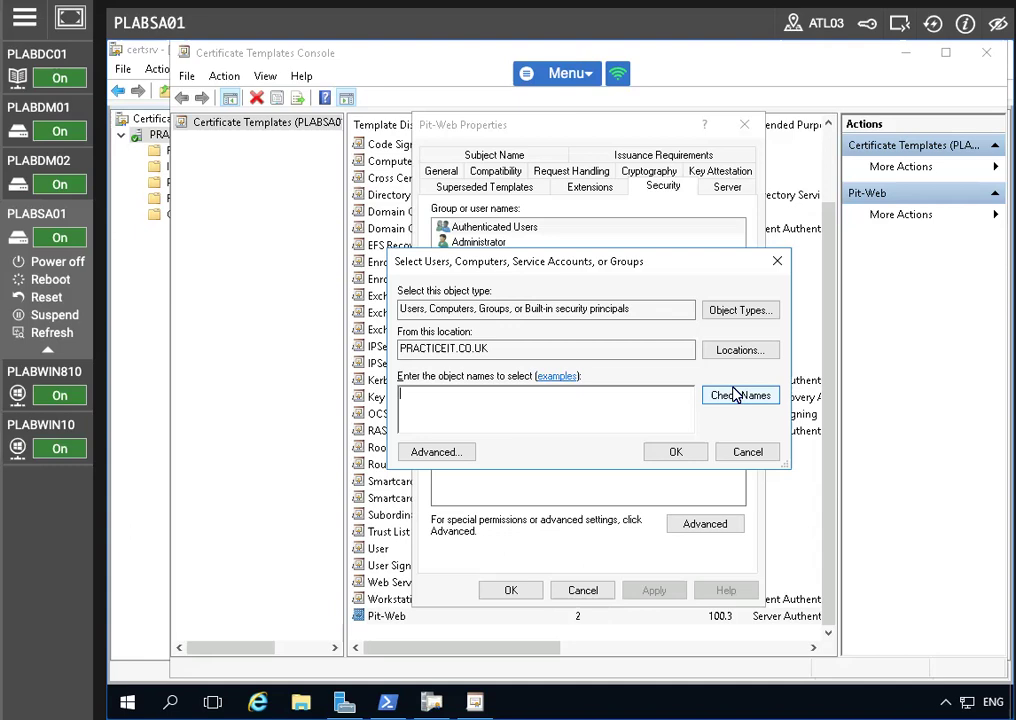
left_click(740, 309)
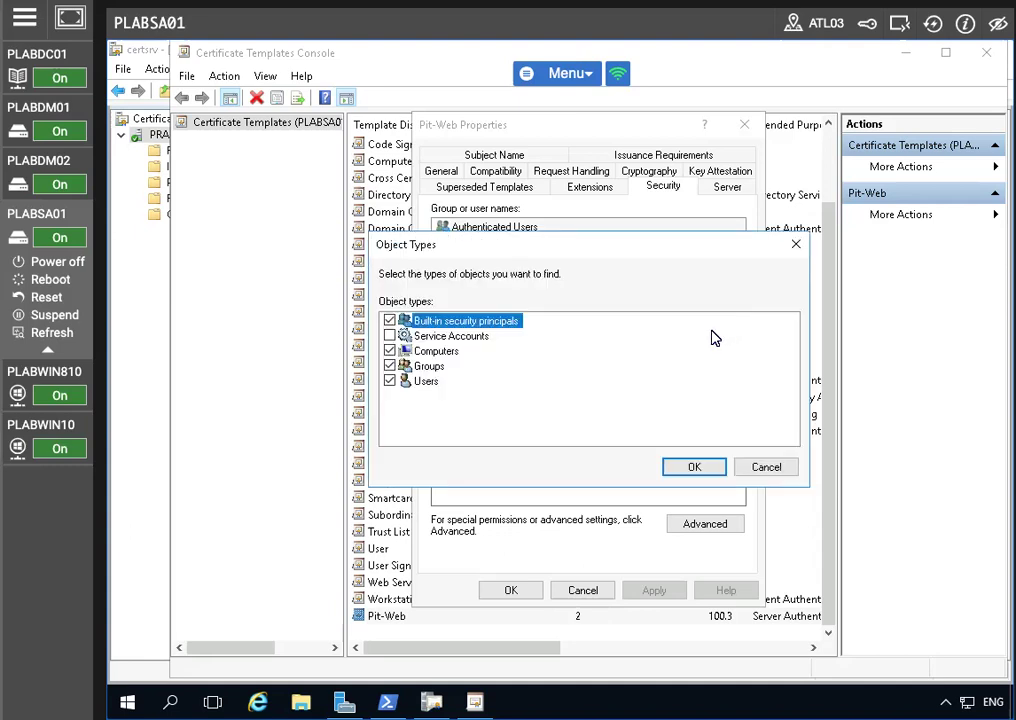
left_click(766, 467)
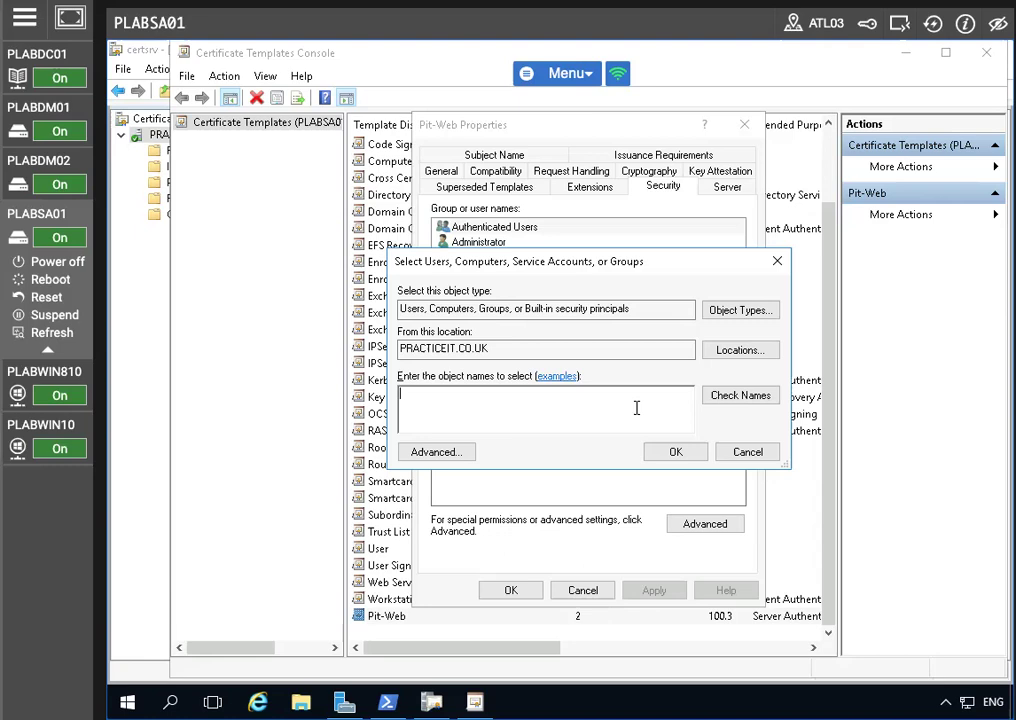
Add the PLABSA01 computer account, allow it Enroll, and save the Pit-Web properties
type("plabsa01")
left_click(760, 398)
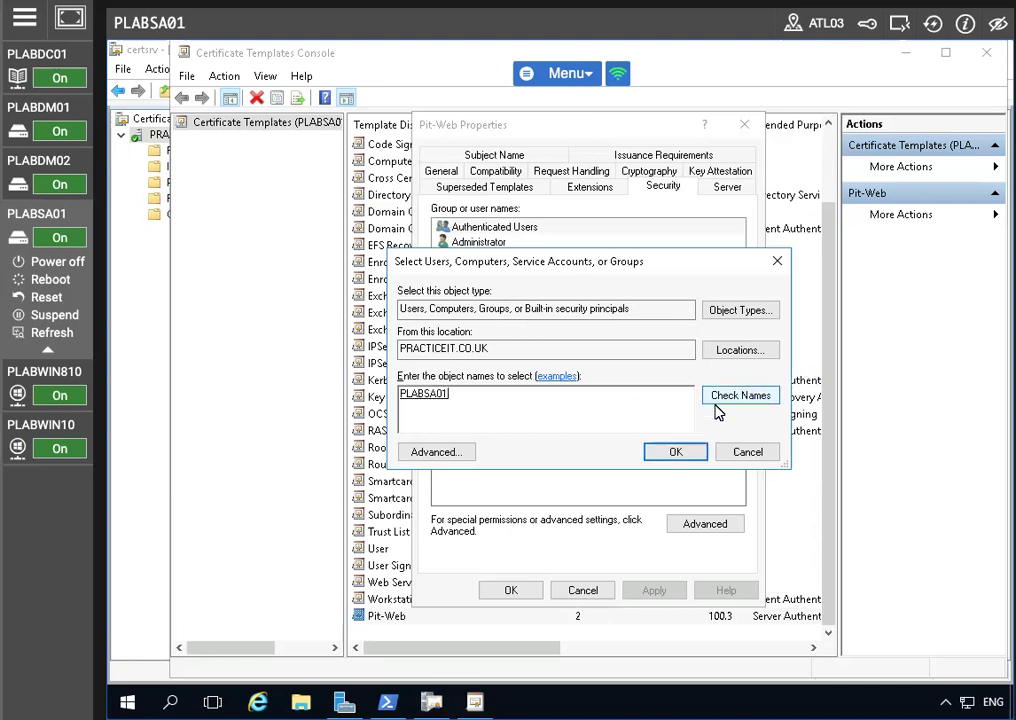
left_click(677, 453)
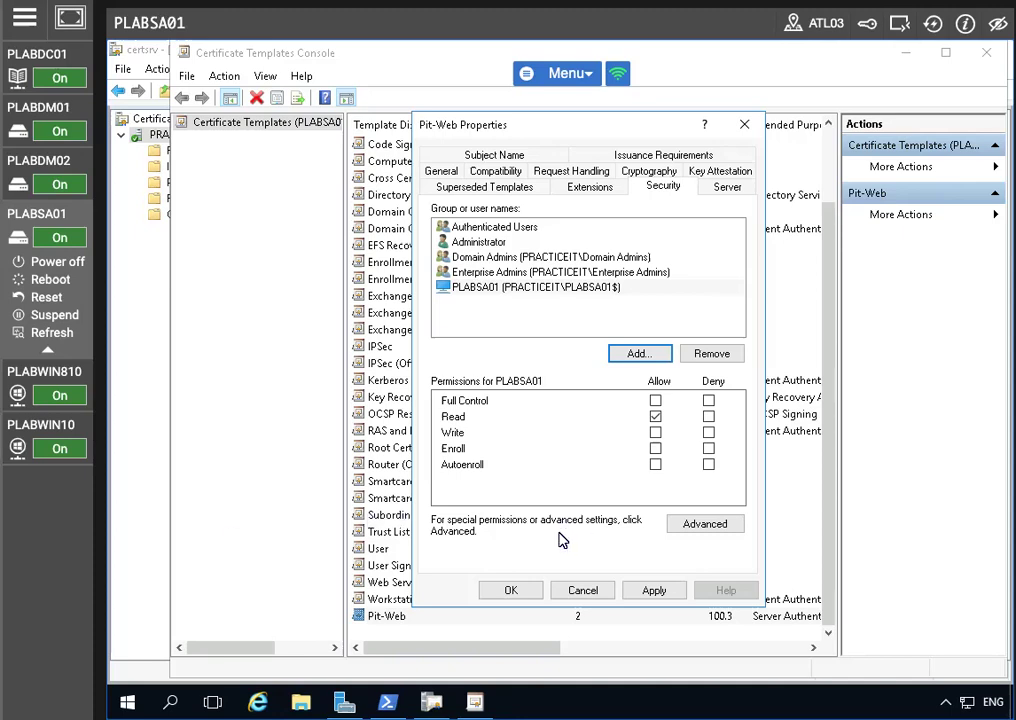
left_click(518, 288)
left_click(655, 452)
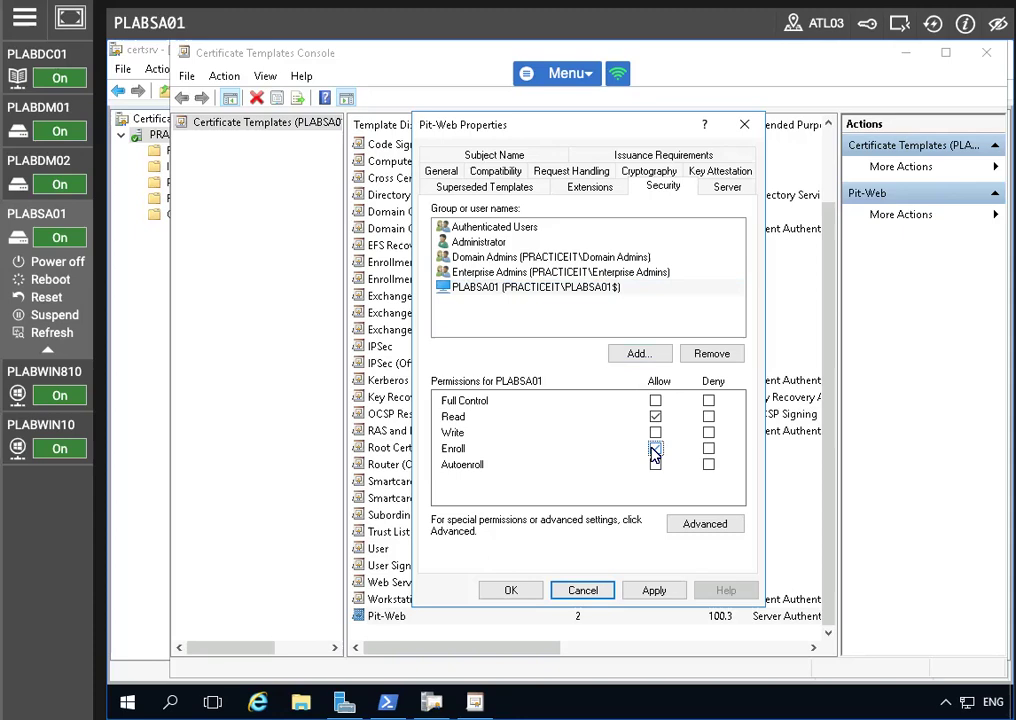
left_click(645, 591)
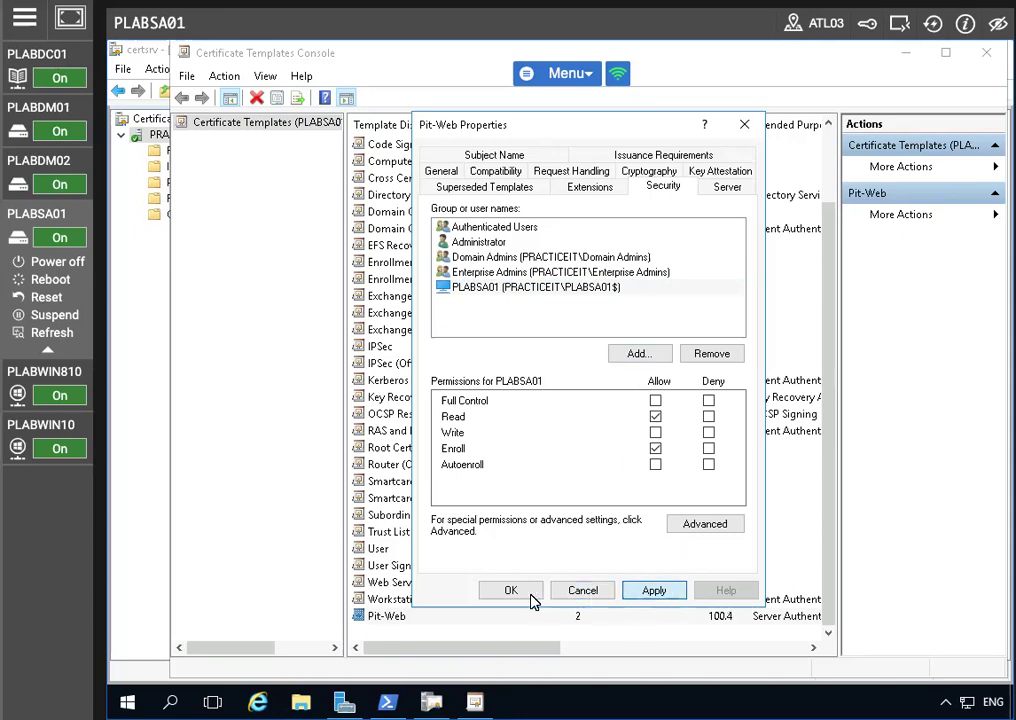
left_click(505, 591)
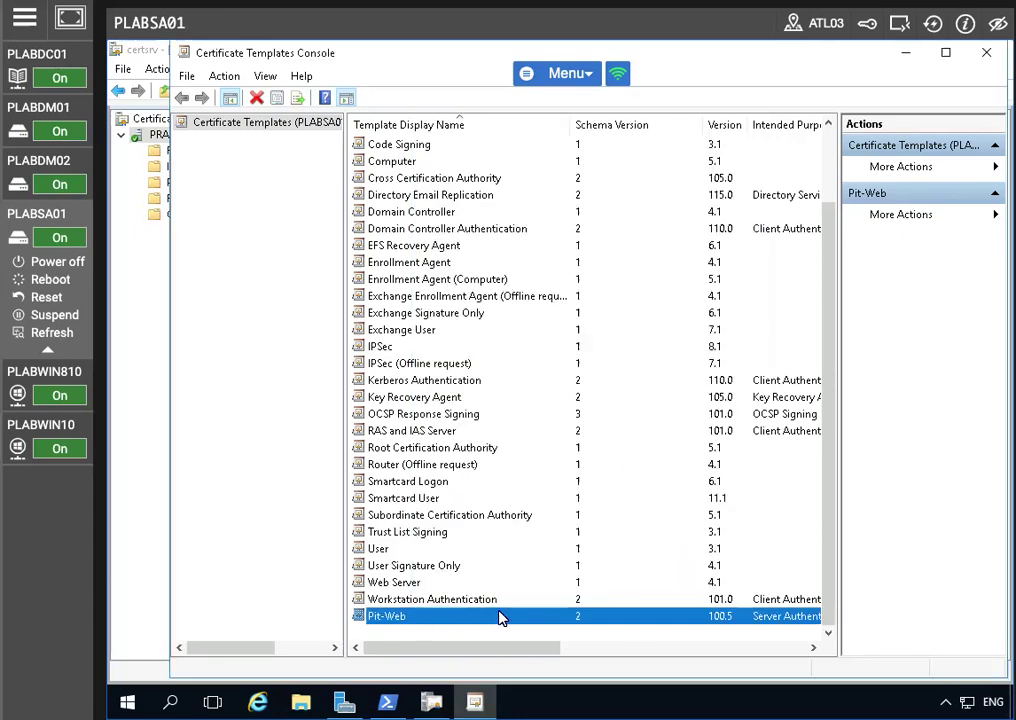
Verify PLABSA01's Read and Enroll rights on Pit-Web's Security tab, cancel, and close the console
right_click(494, 616)
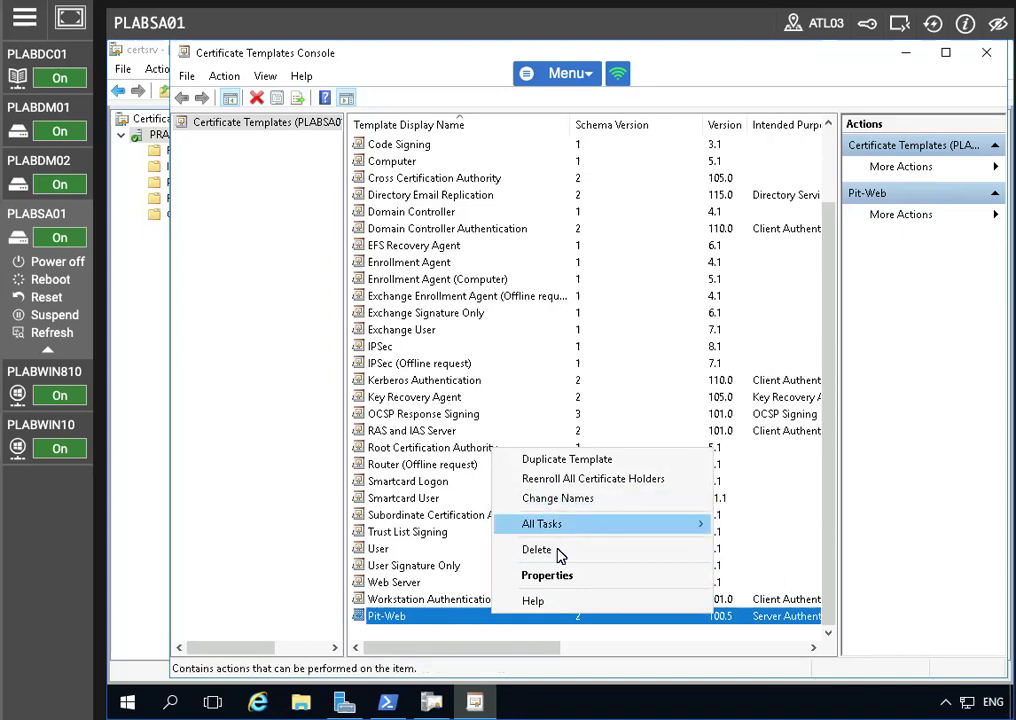
left_click(555, 573)
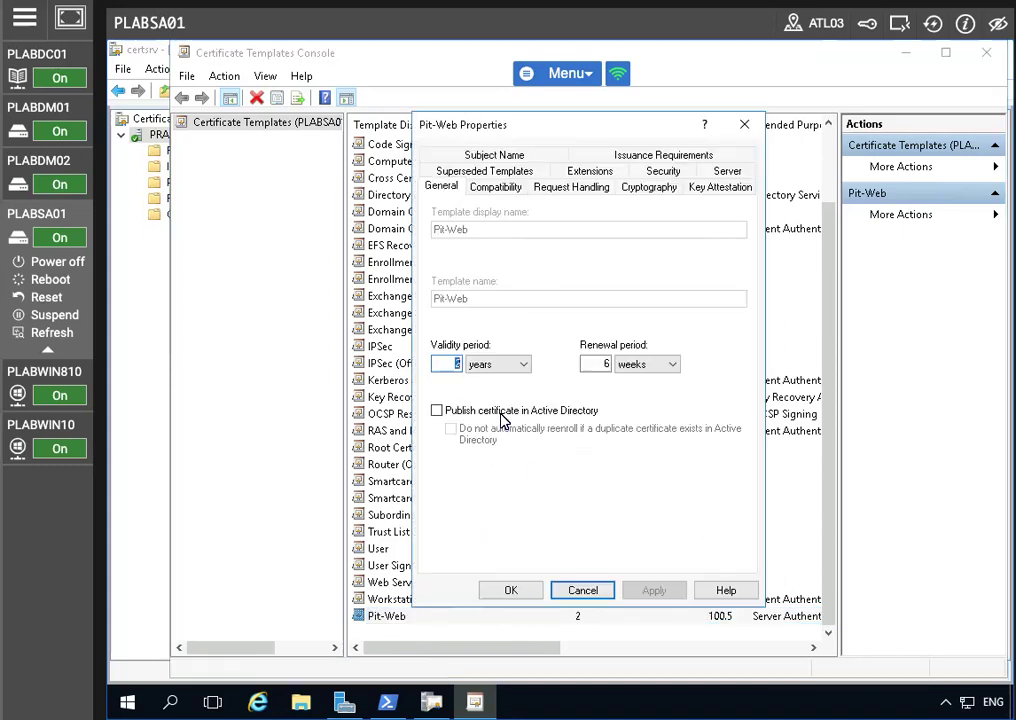
left_click(663, 171)
left_click(462, 241)
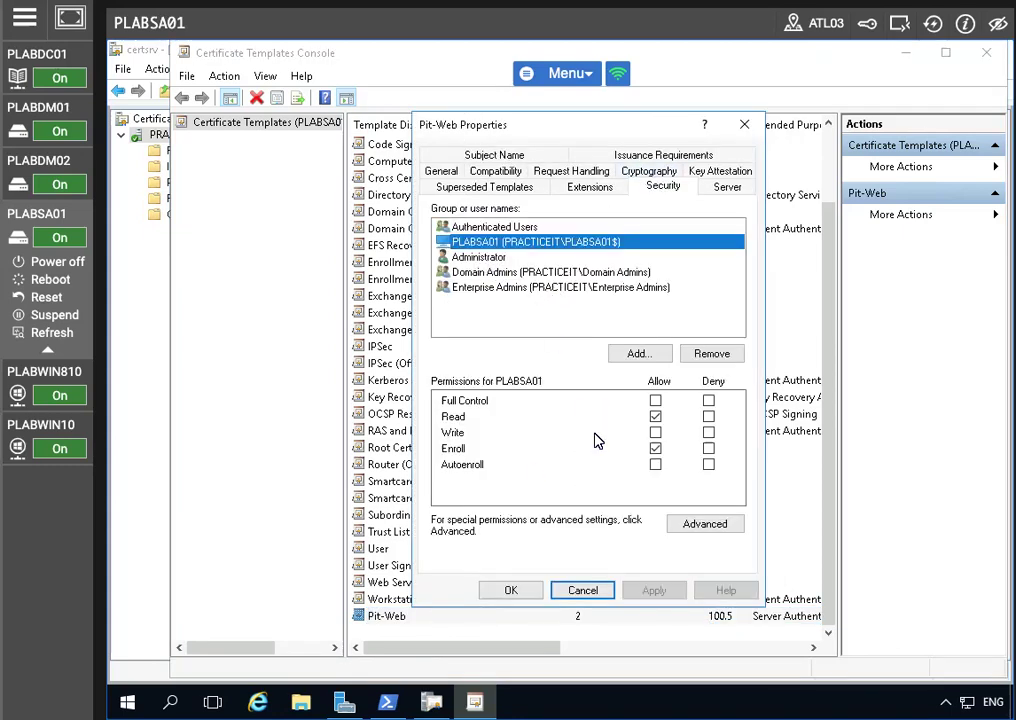
left_click(571, 592)
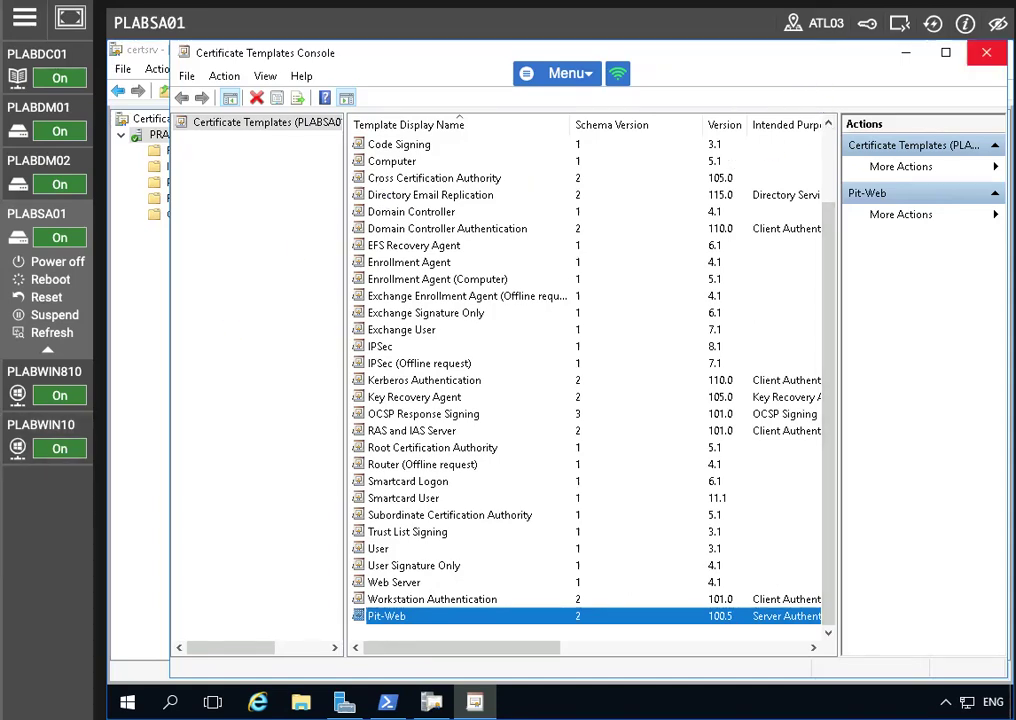
left_click(986, 52)
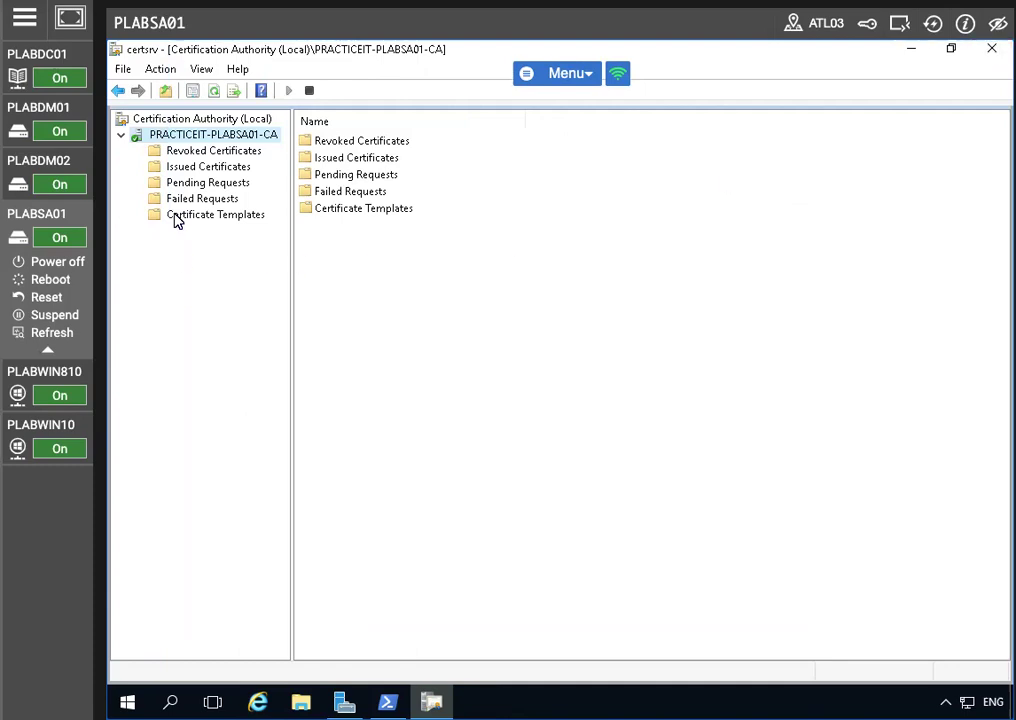
Refresh the certification authority and select its Certificate Templates folder
right_click(175, 136)
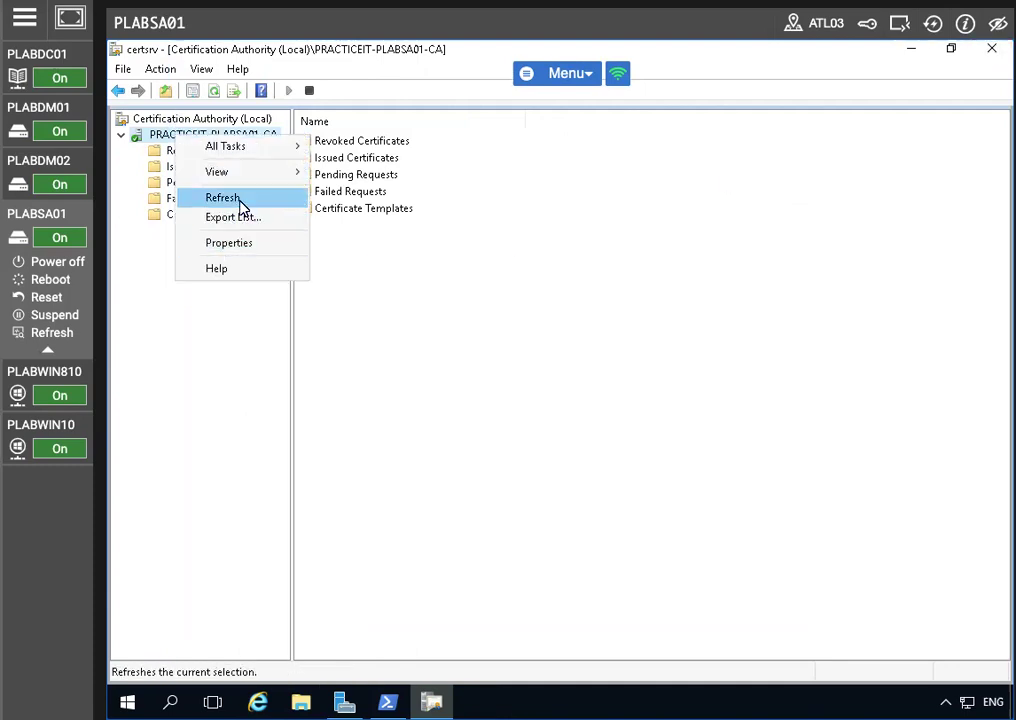
mouse_move(258, 147)
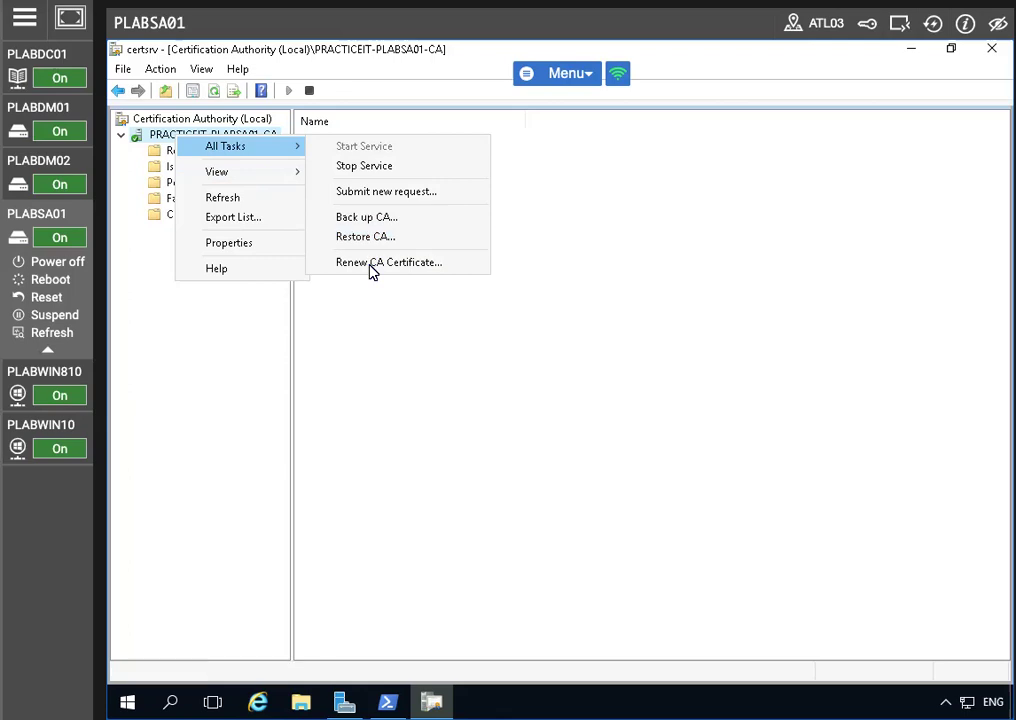
left_click(245, 197)
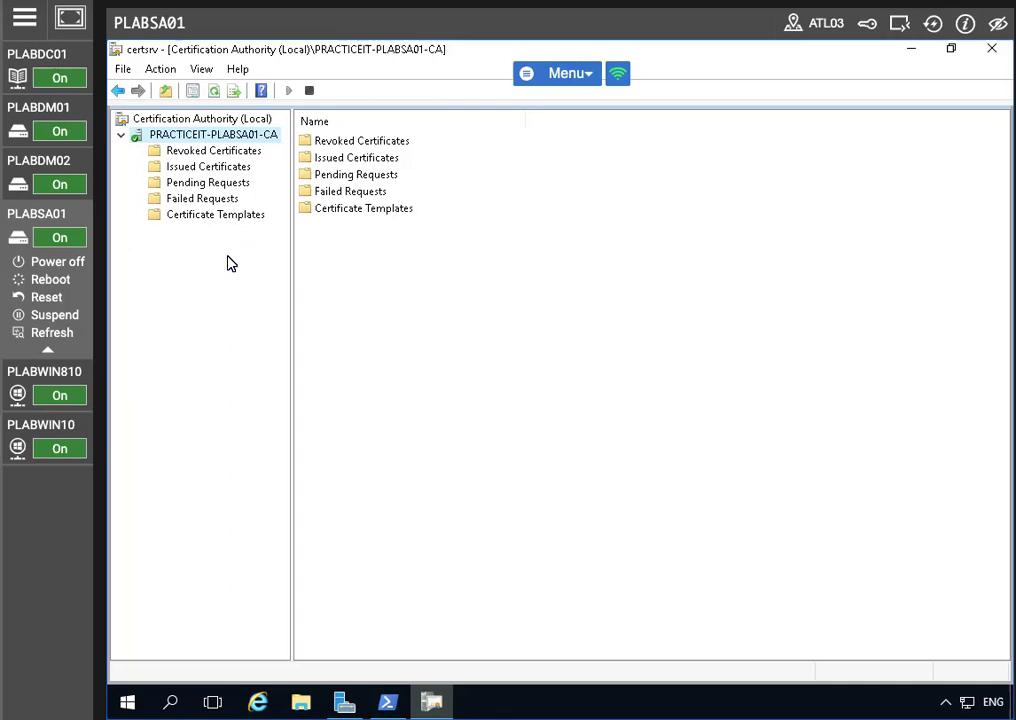
left_click(195, 214)
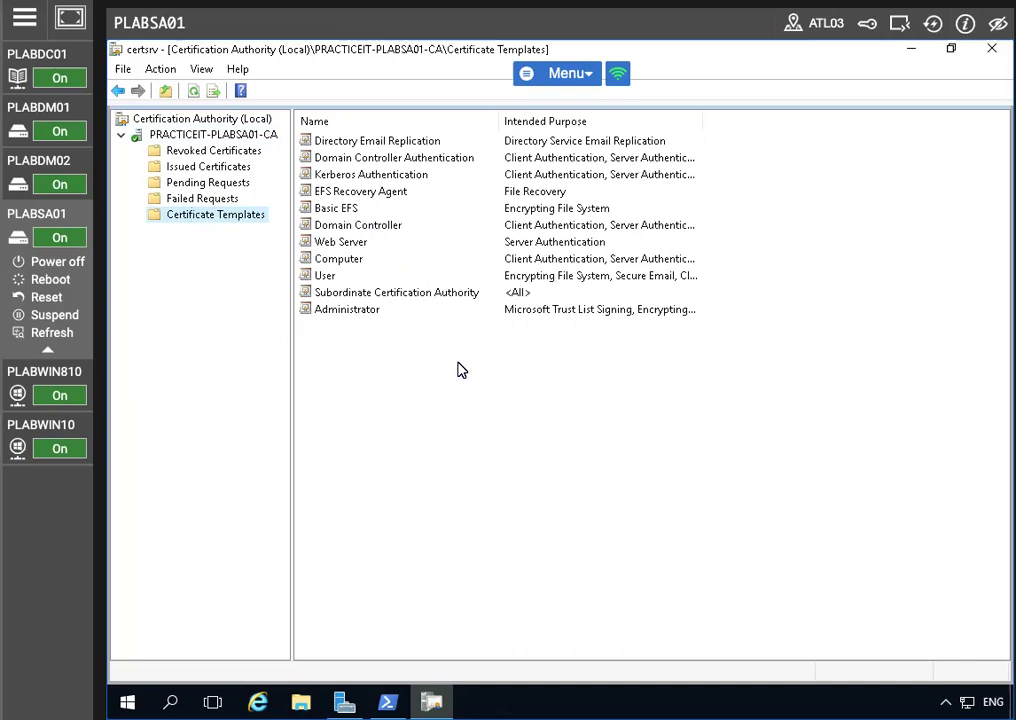
Issue Pit-Web through New > Certificate Template to Issue
right_click(226, 218)
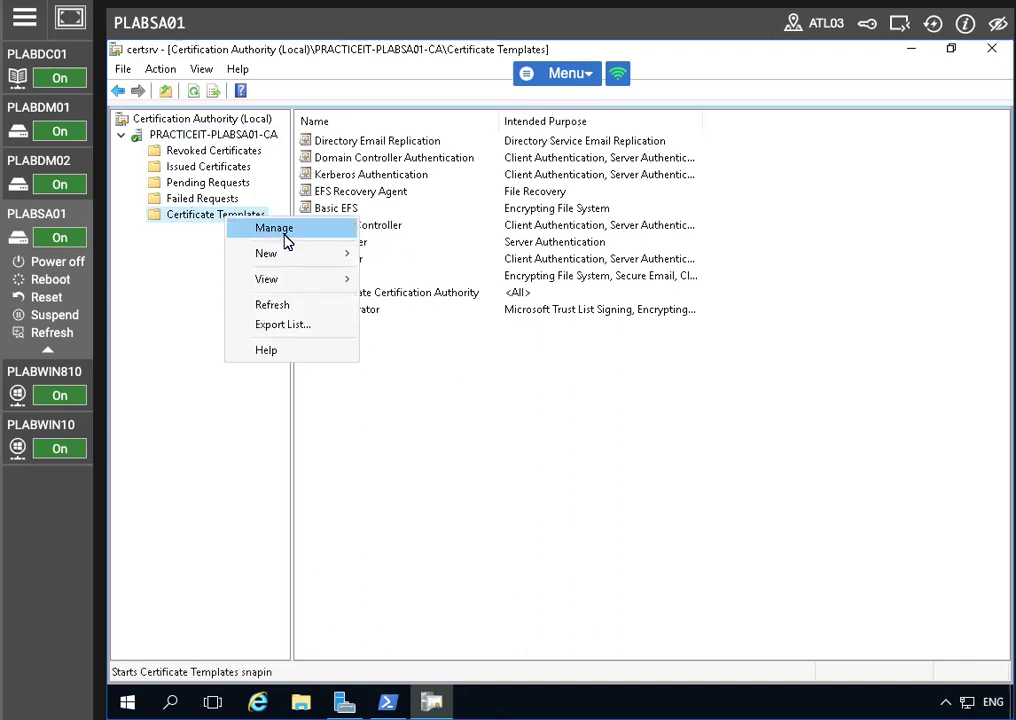
mouse_move(302, 263)
left_click(447, 266)
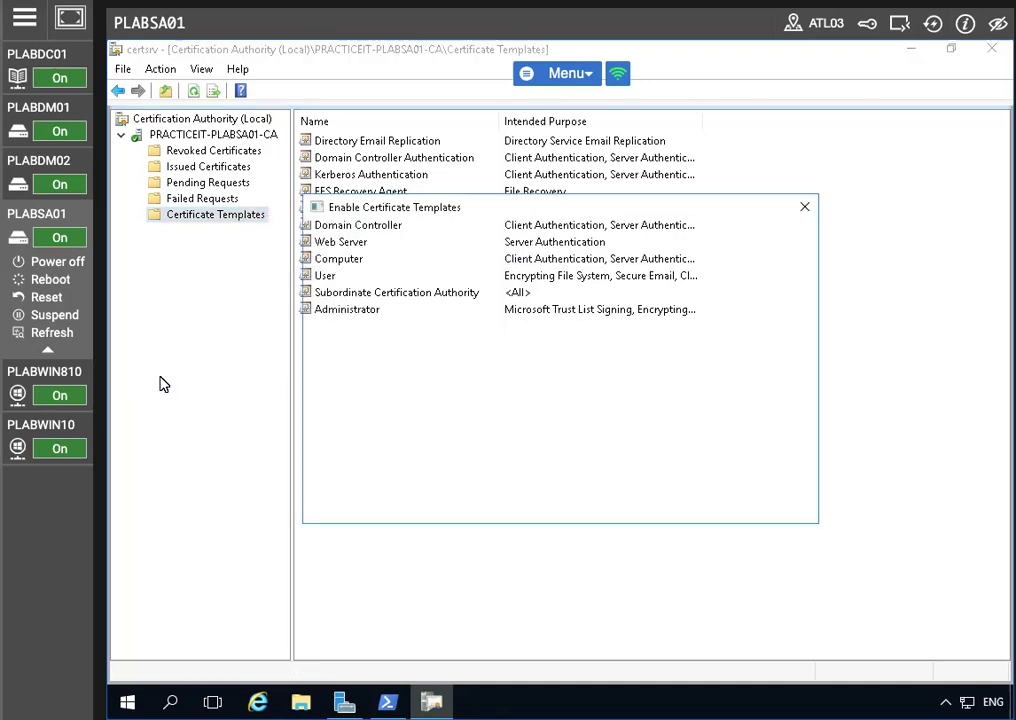
scroll(390, 410, "down", 8)
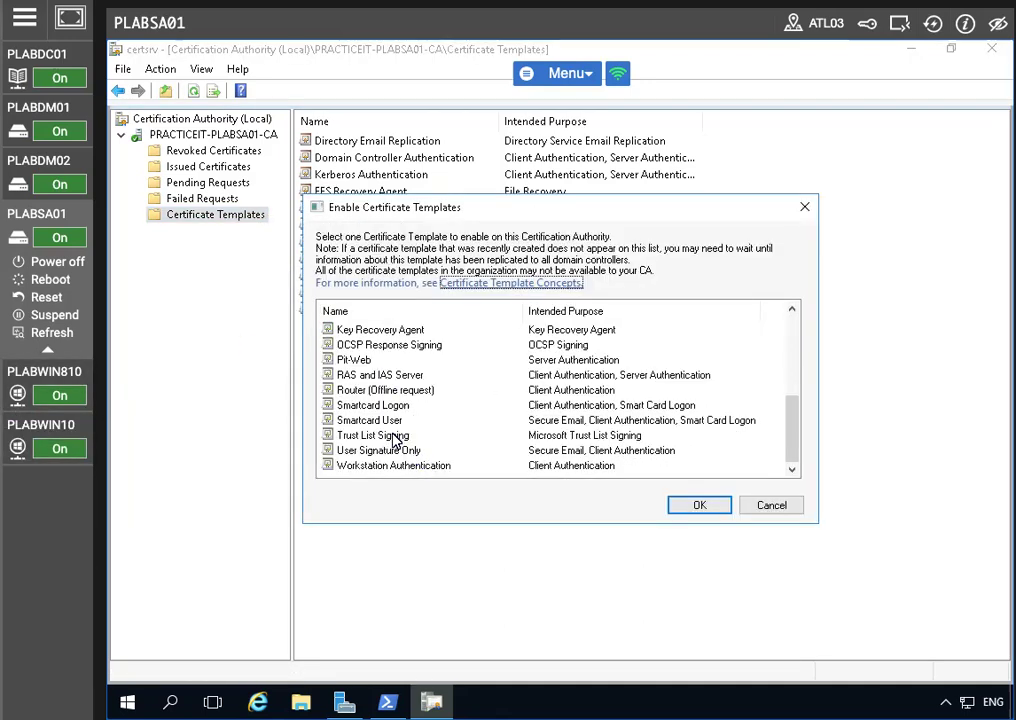
left_click(355, 362)
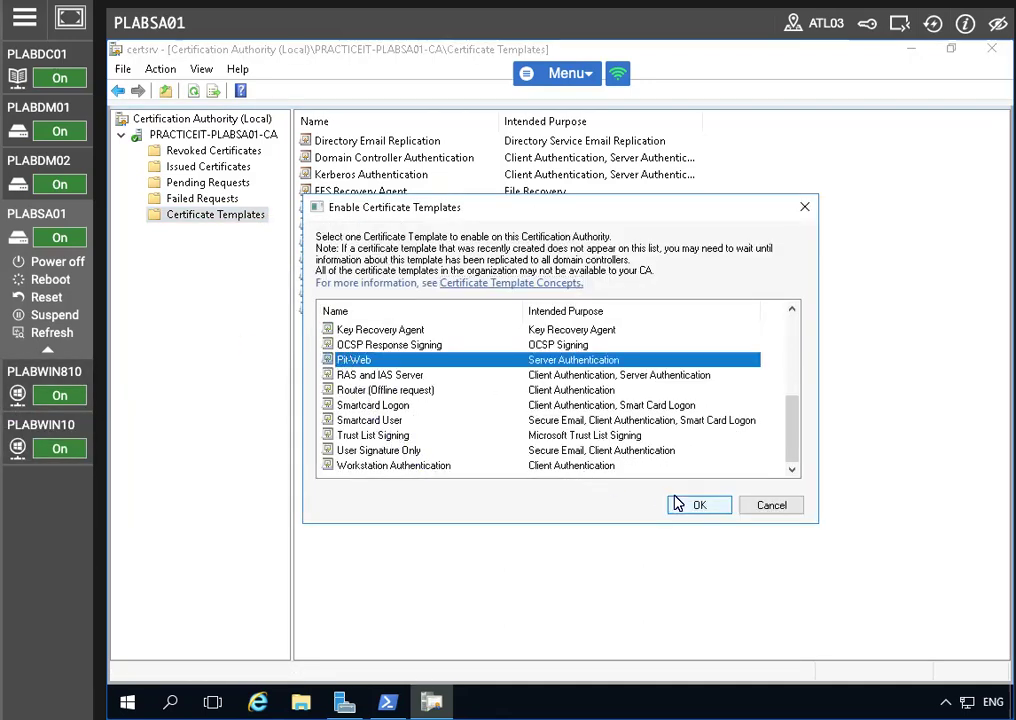
left_click(680, 504)
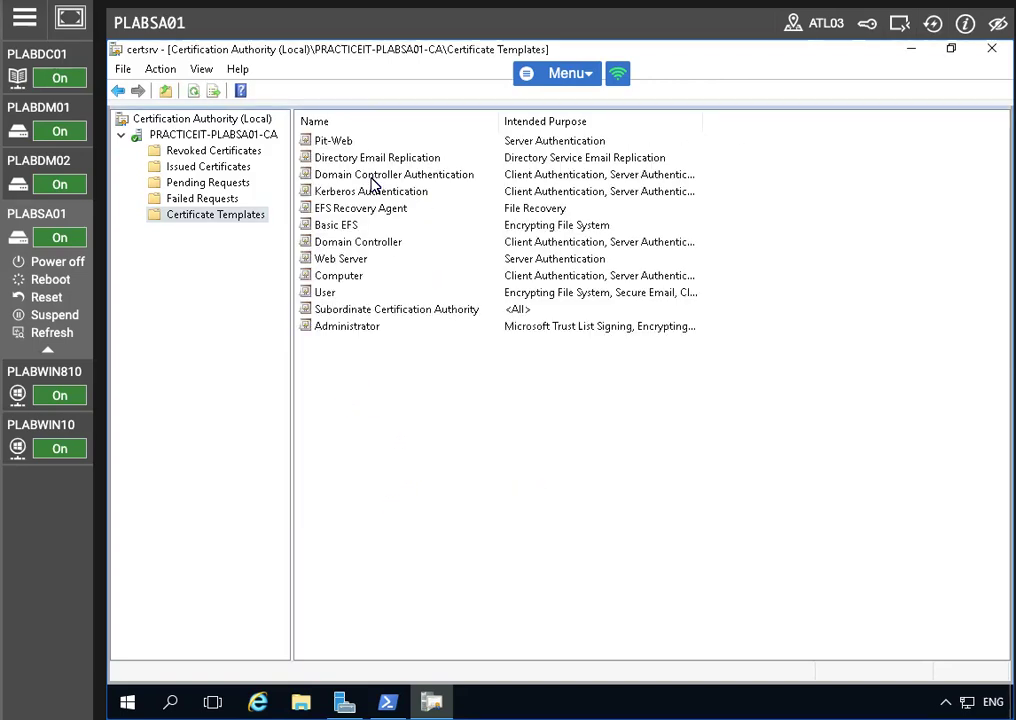
left_click_drag(658, 363, 249, 141)
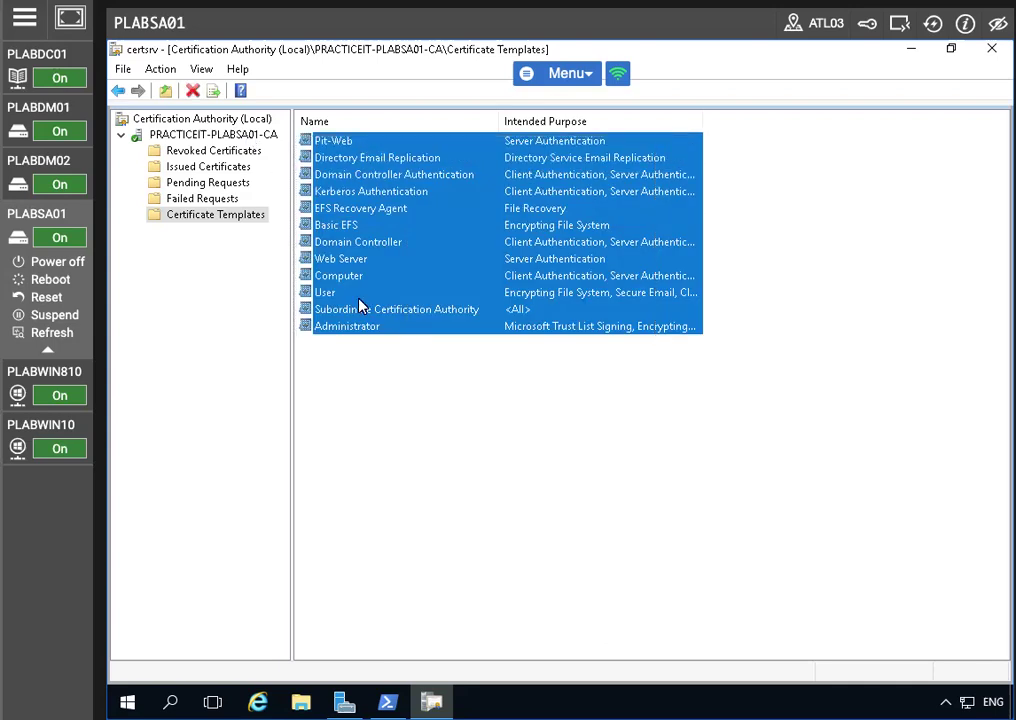
left_click(519, 499)
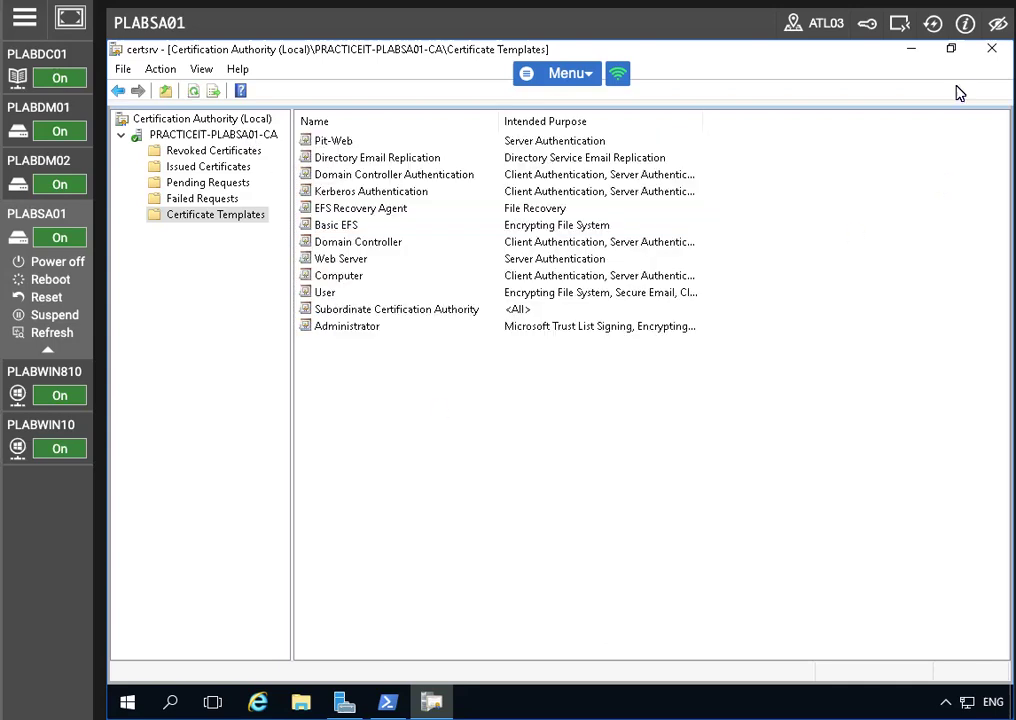
Close Certification Authority, start an empty console with mmc, and open Add/Remove Snap-in
left_click(991, 48)
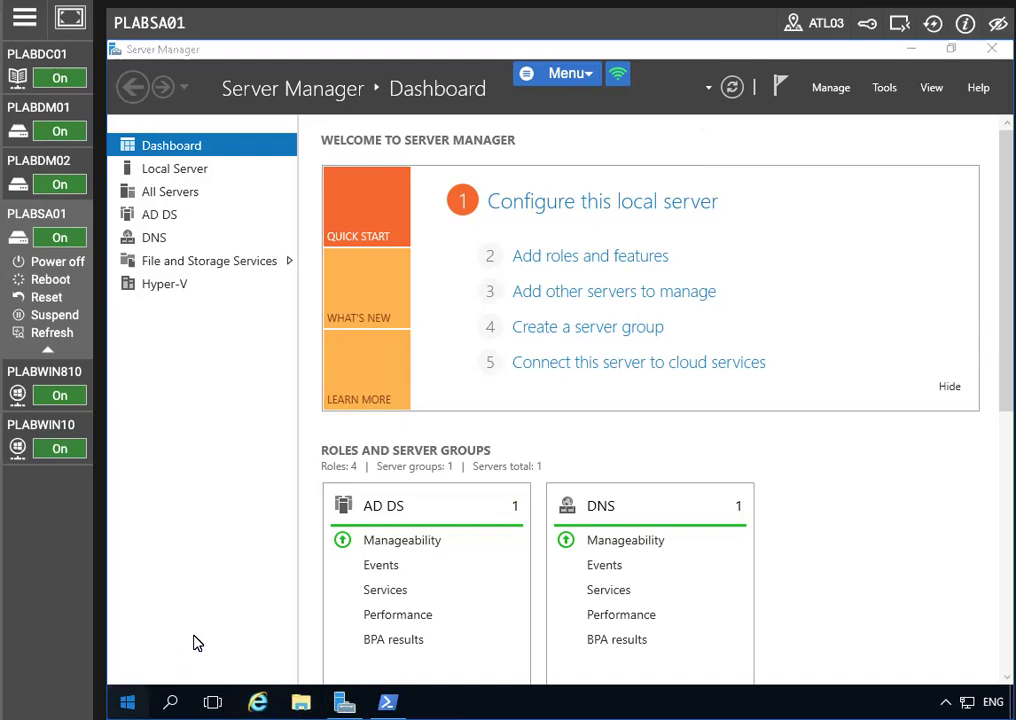
key("super")
type("mmc")
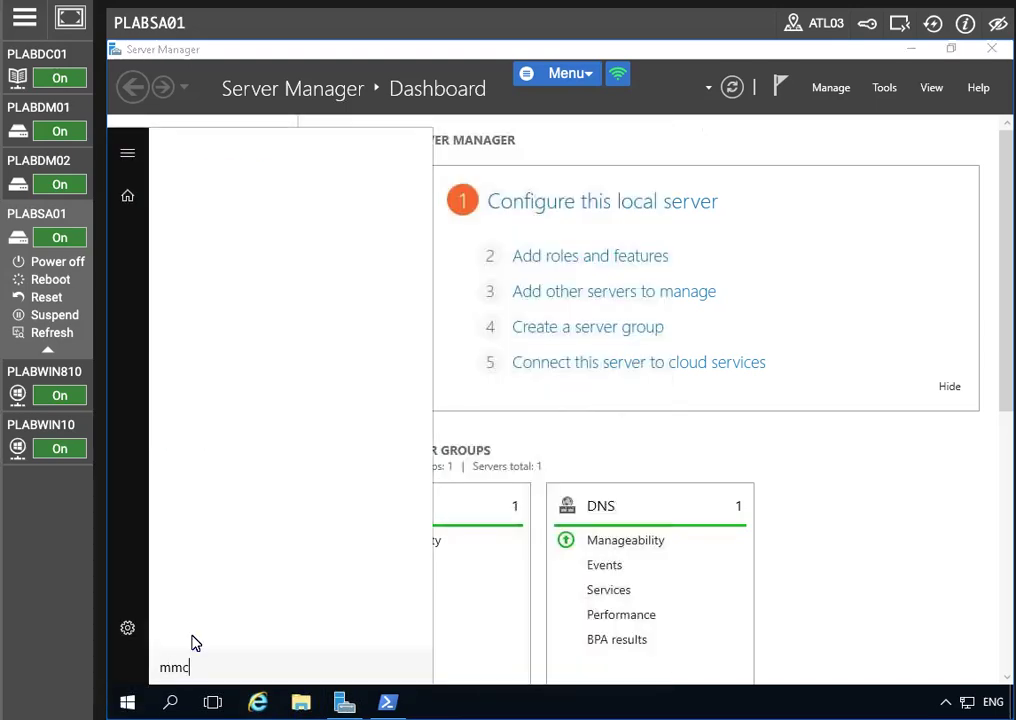
key("Return")
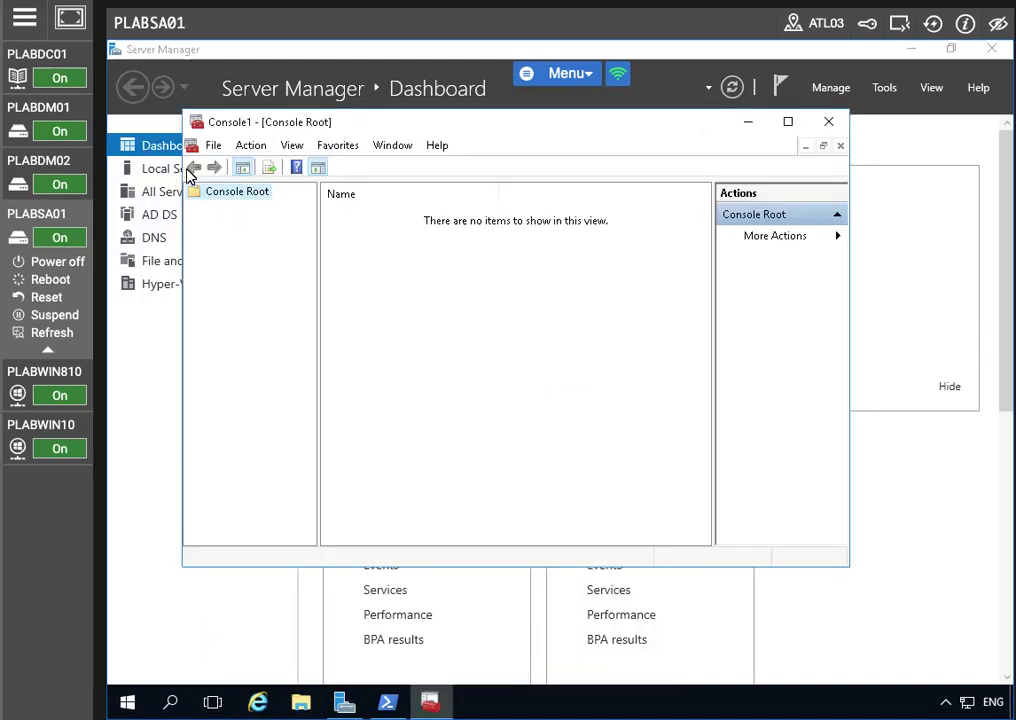
left_click(213, 147)
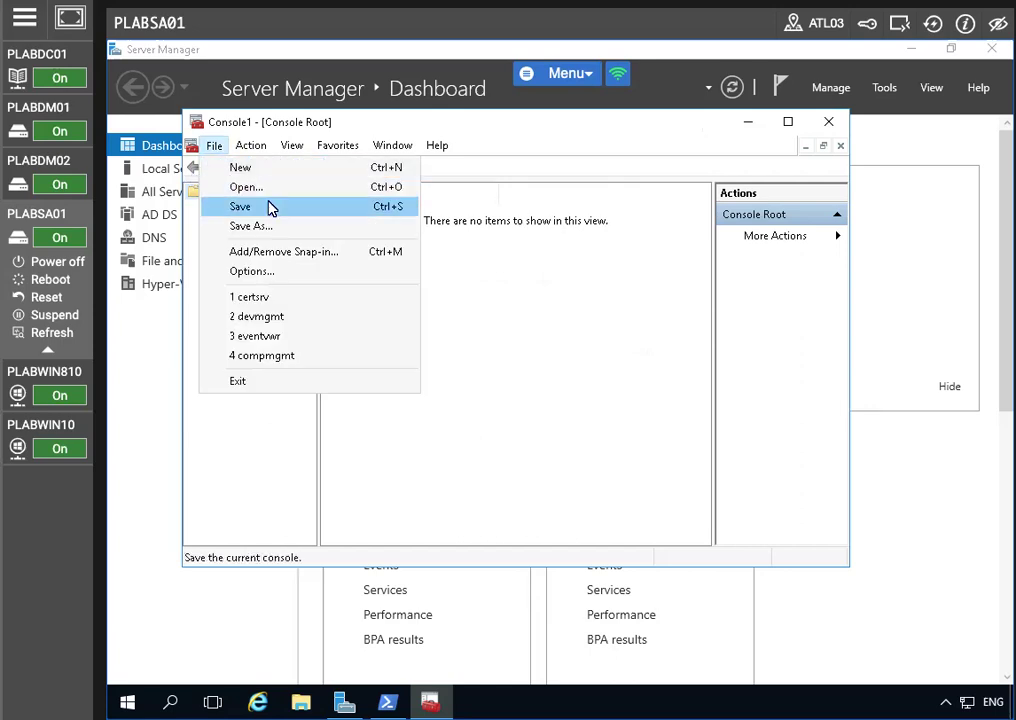
left_click(266, 252)
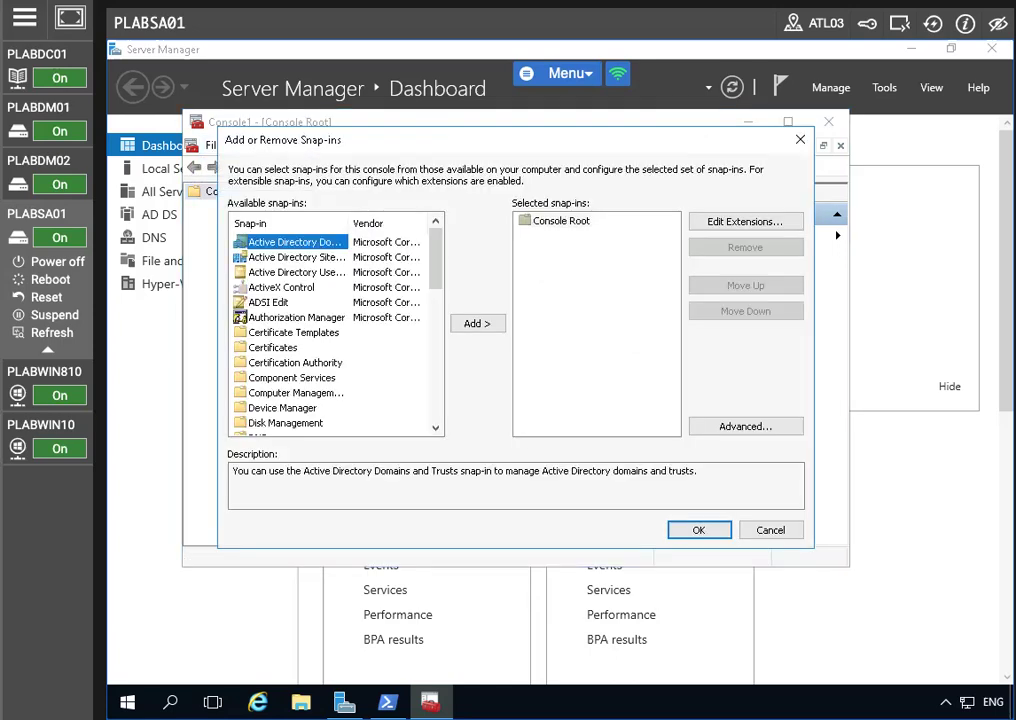
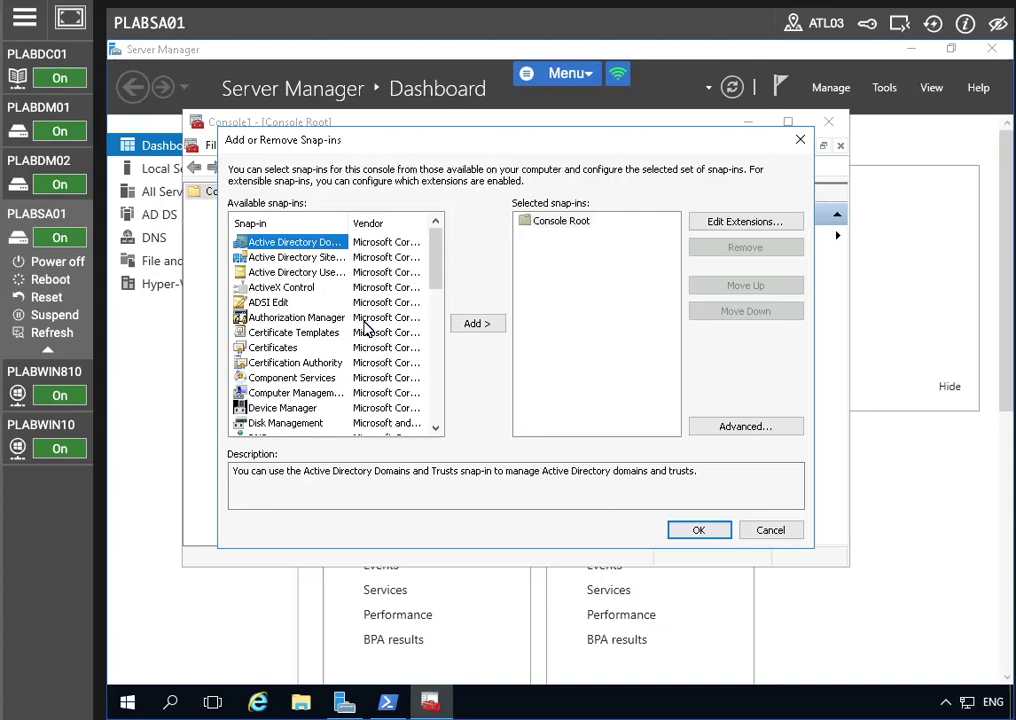
Add the Certificates snap-in for the Computer account and select Certificates (Local Computer)
left_click(414, 324)
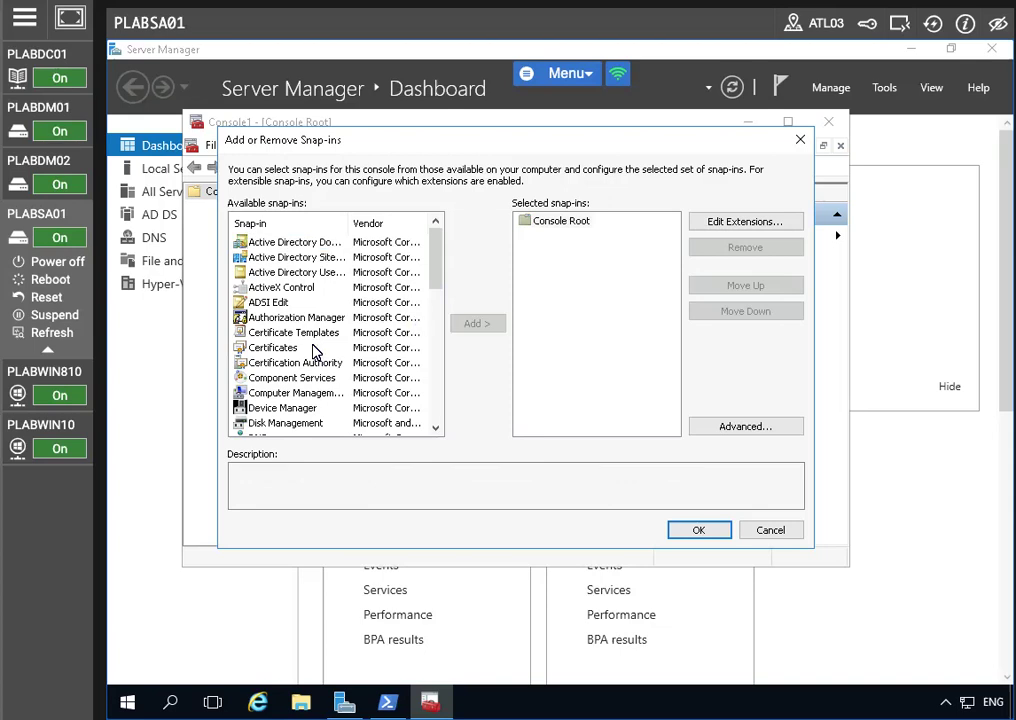
left_click(285, 348)
left_click(465, 328)
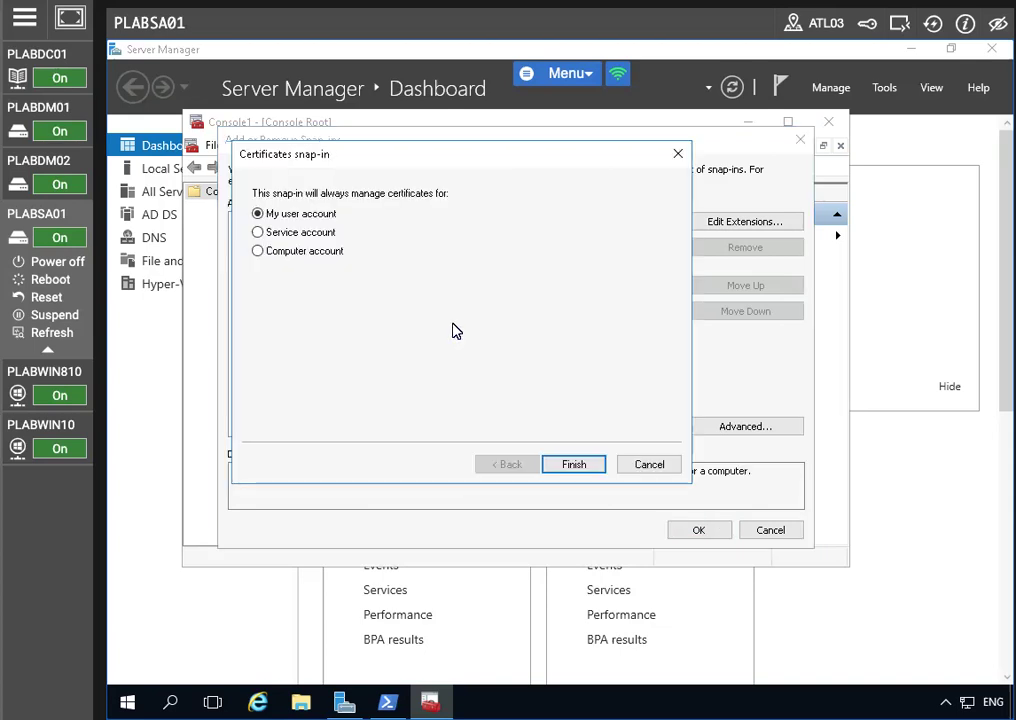
left_click(260, 252)
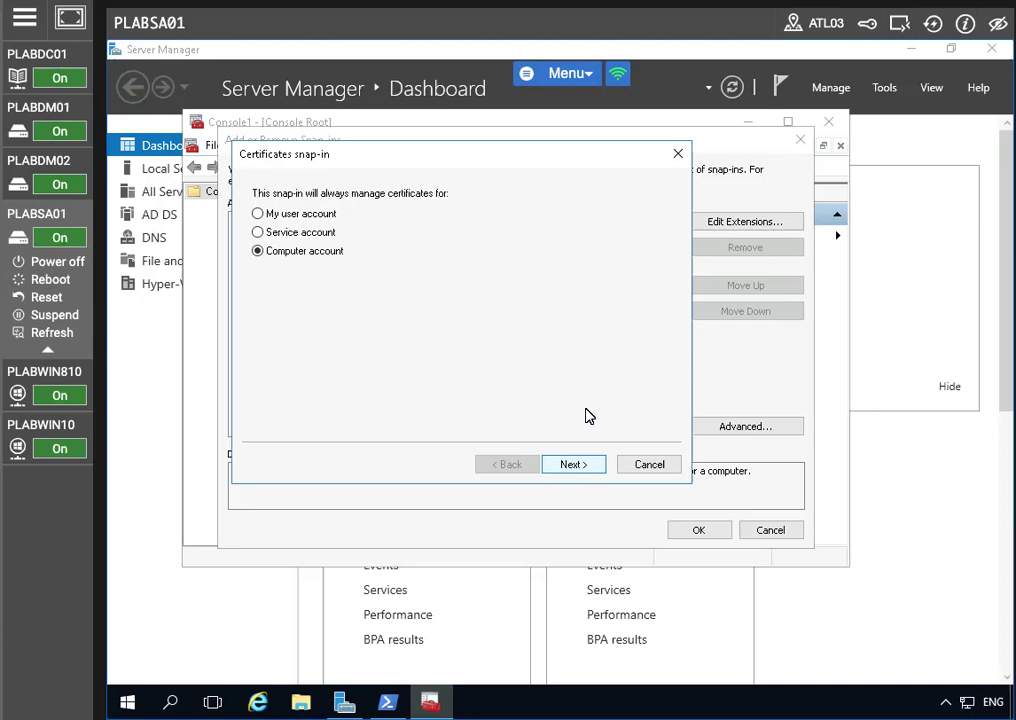
left_click(569, 463)
left_click(569, 463)
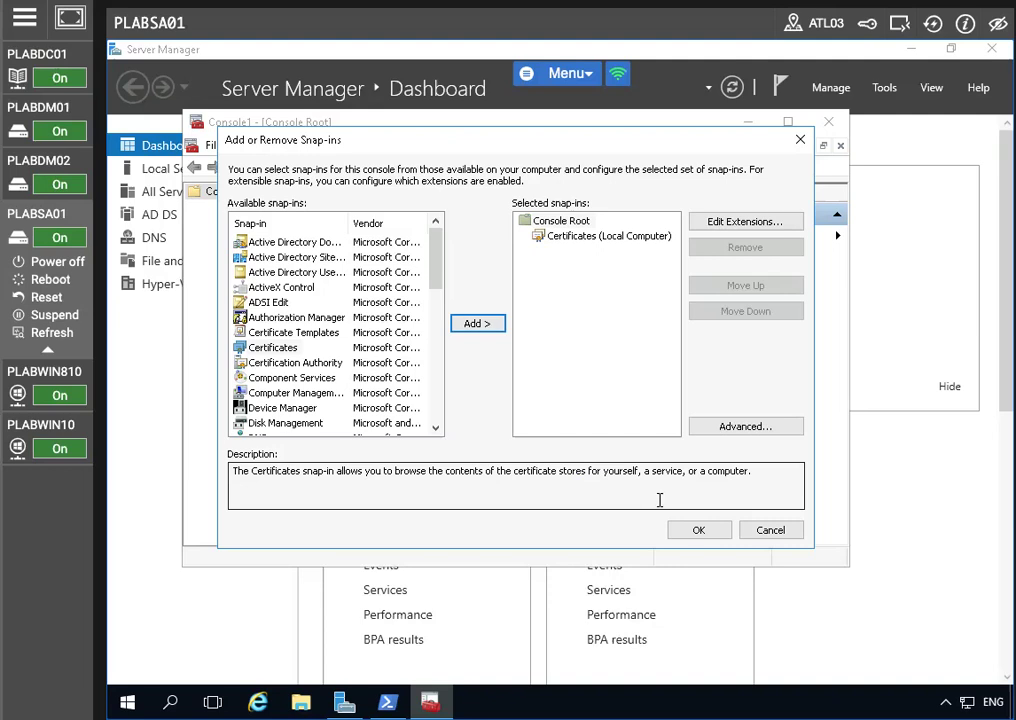
left_click(700, 531)
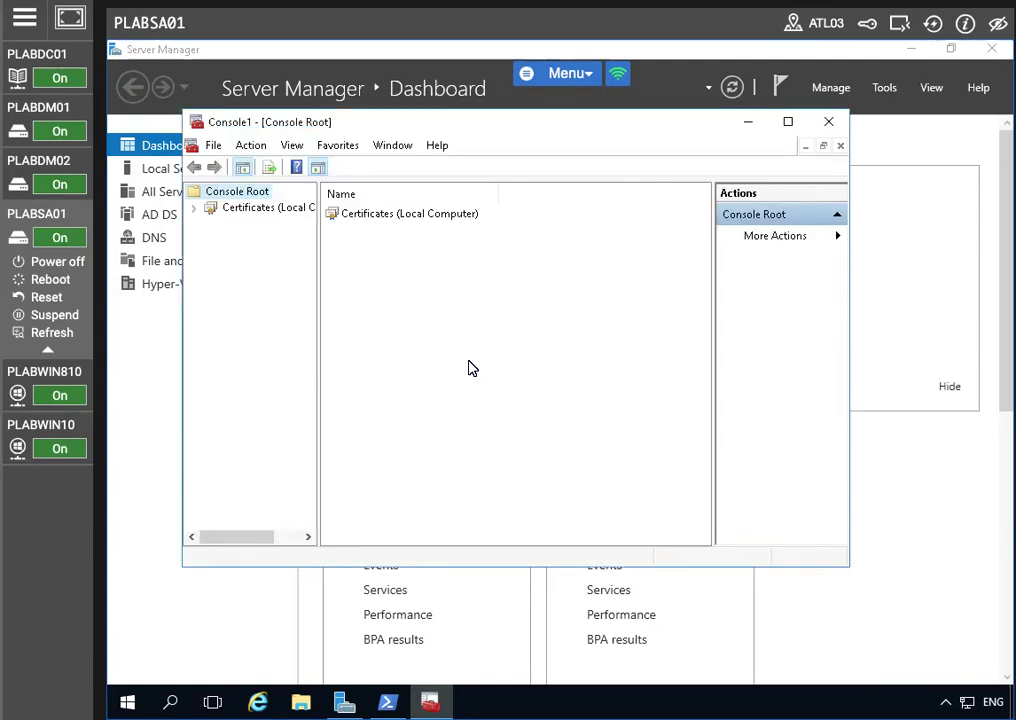
left_click(367, 217)
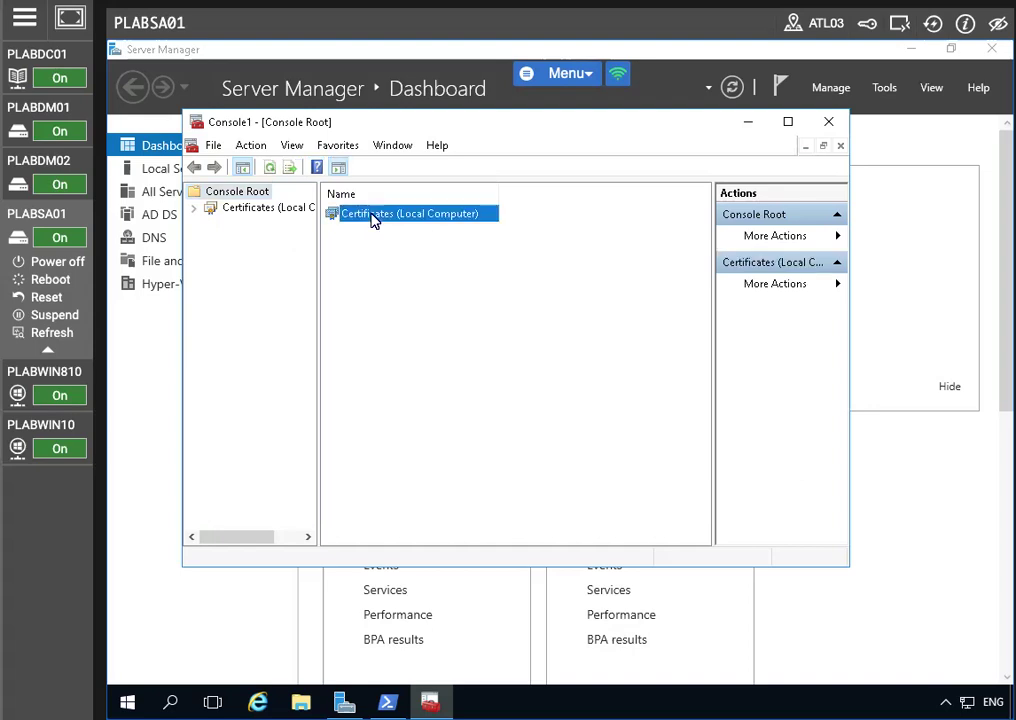
Expand Certificates (Local Computer) down to the Personal store's Certificates folder
left_click(193, 208)
left_click(255, 208)
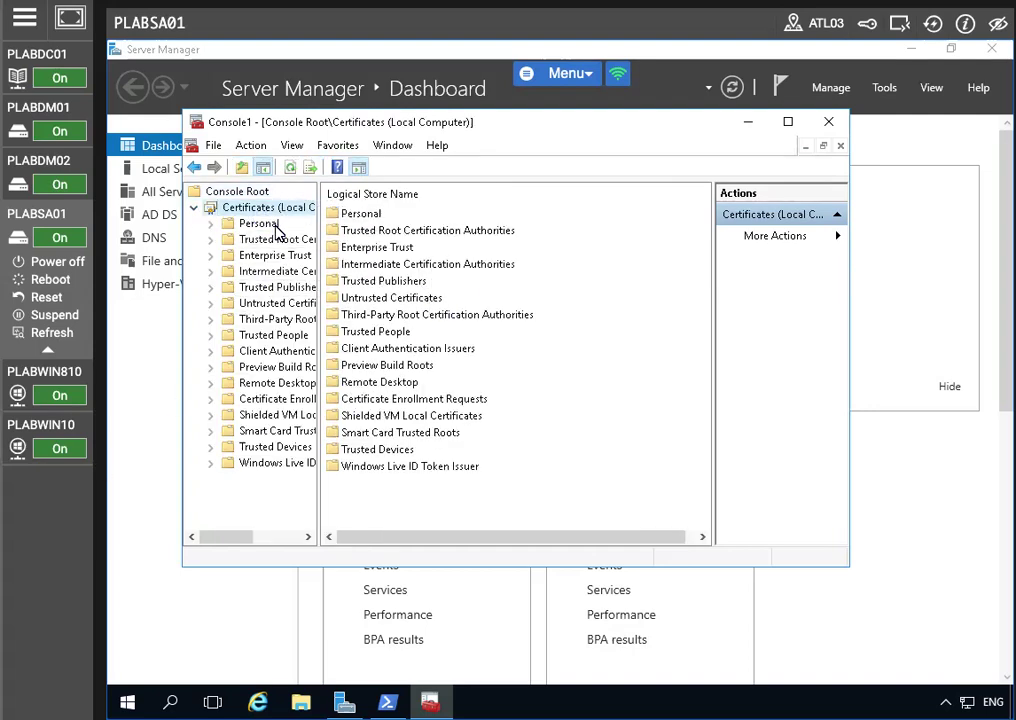
left_click(240, 225)
left_click(213, 226)
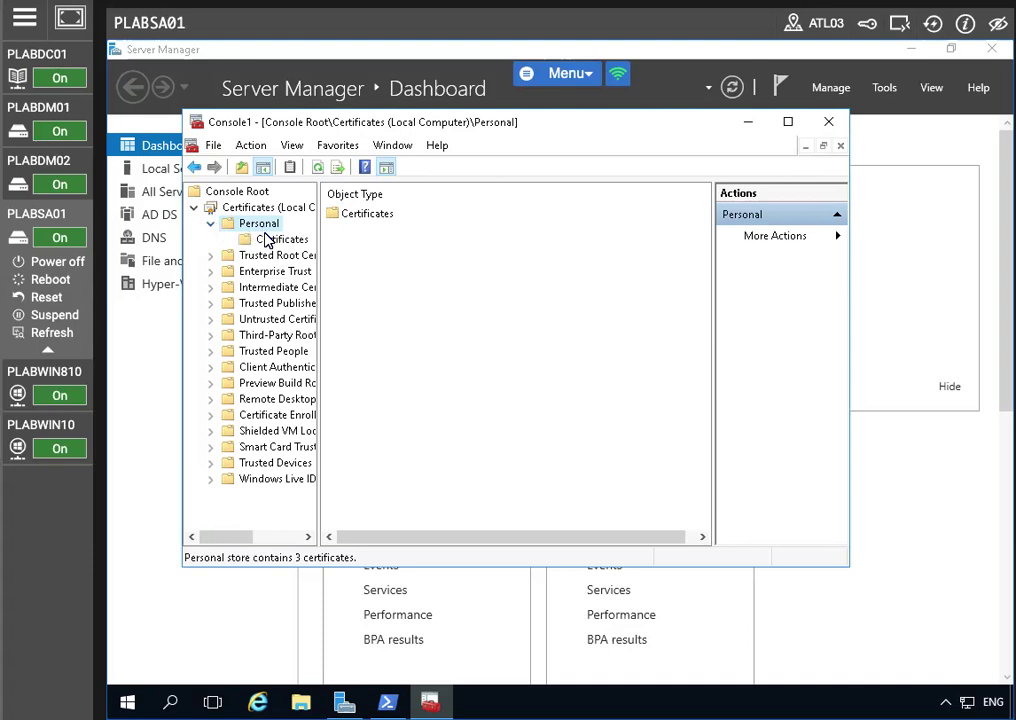
left_click(267, 241)
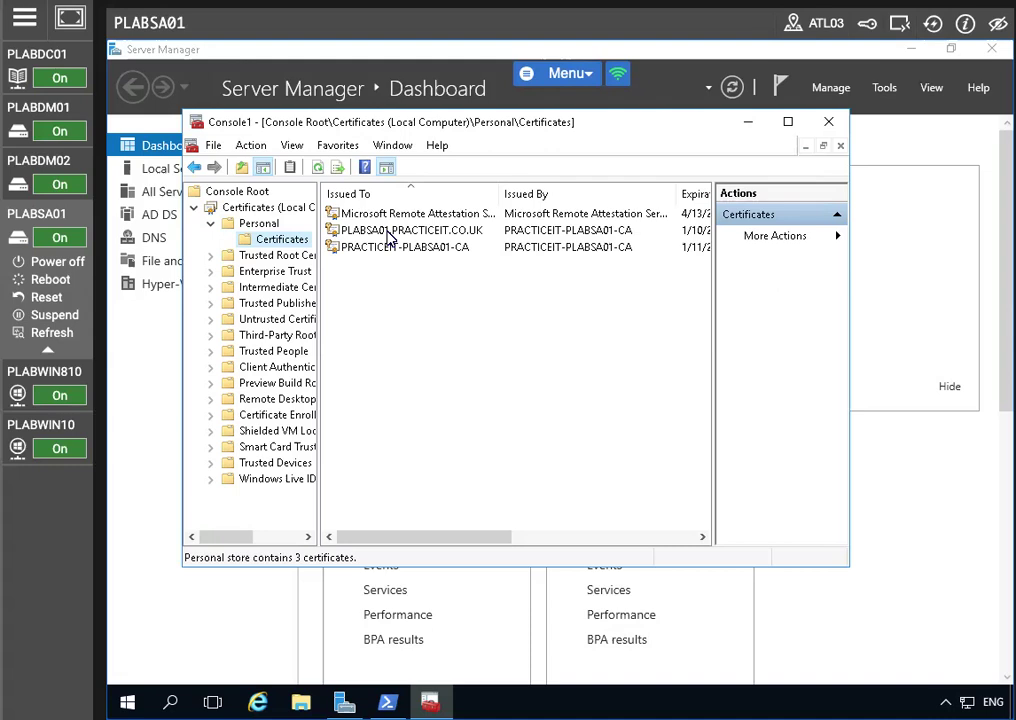
Request a new certificate via Active Directory Enrollment Policy, choosing Pit-Web and its more-information link
right_click(281, 240)
mouse_move(440, 251)
left_click(510, 261)
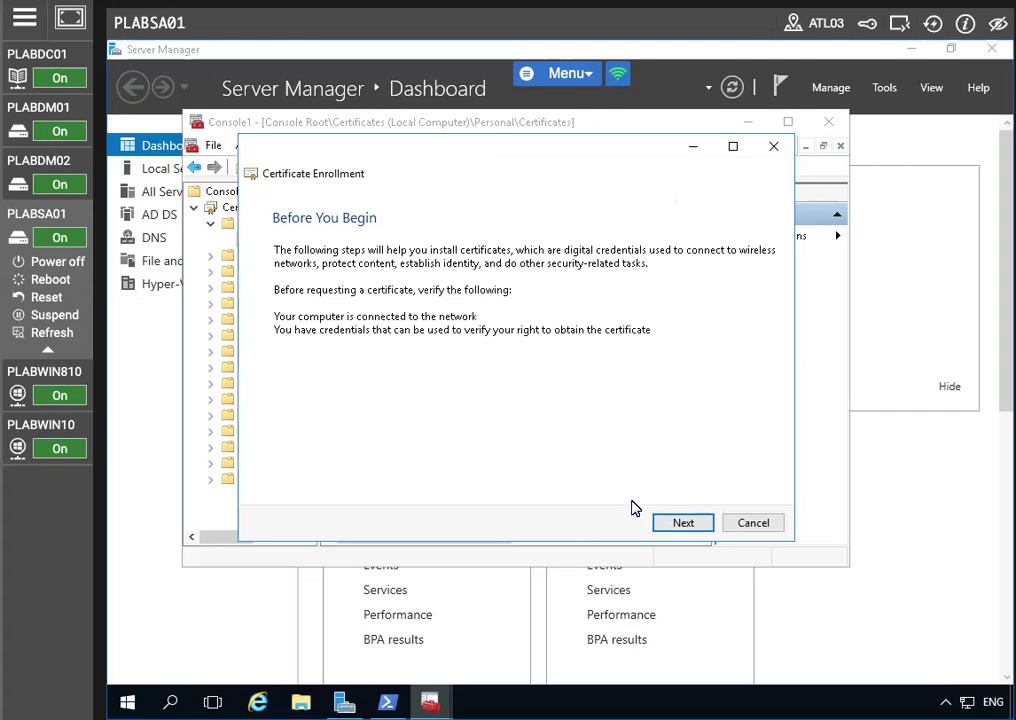
left_click(660, 523)
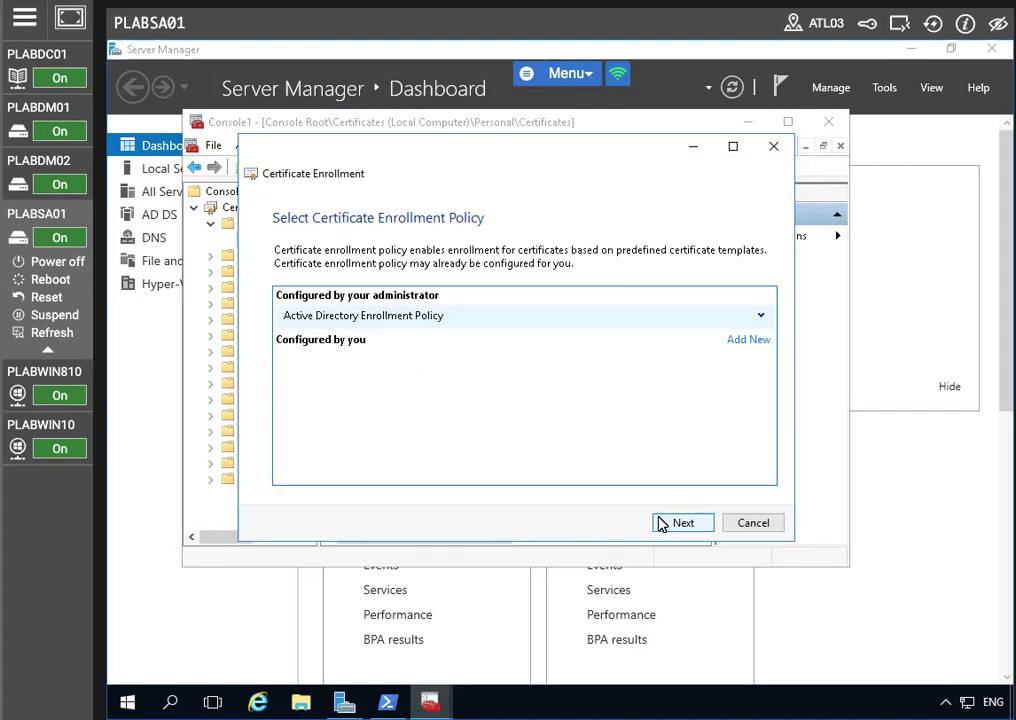
left_click(662, 523)
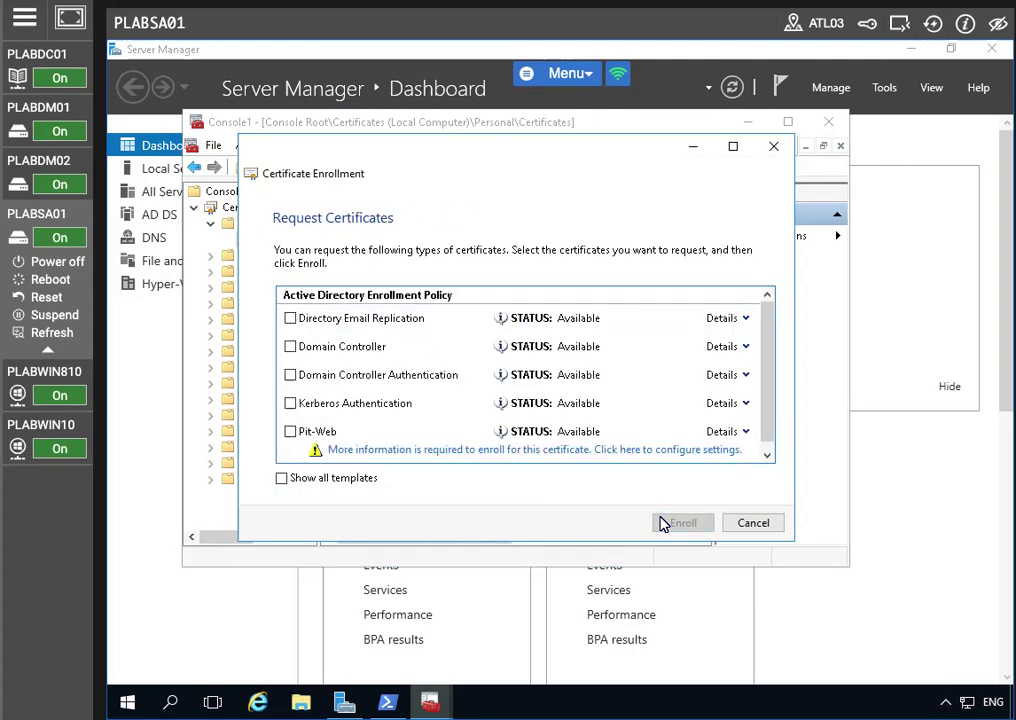
left_click(290, 431)
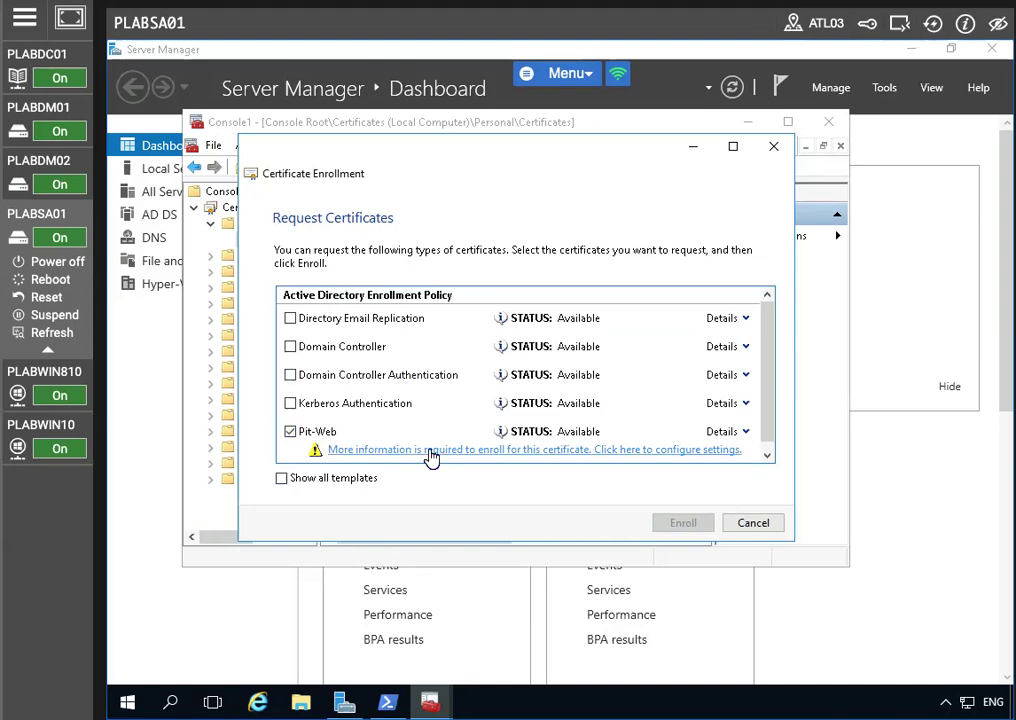
left_click(325, 450)
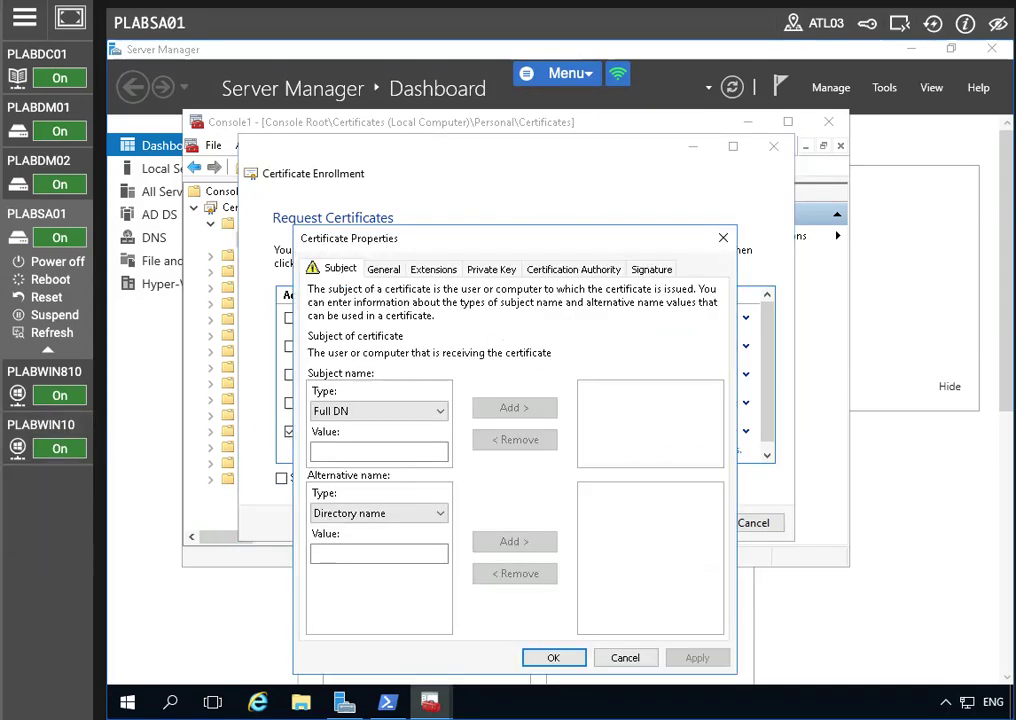
Add Common name plabsa01.practice.co.uk to the certificate's subject name
left_click(351, 452)
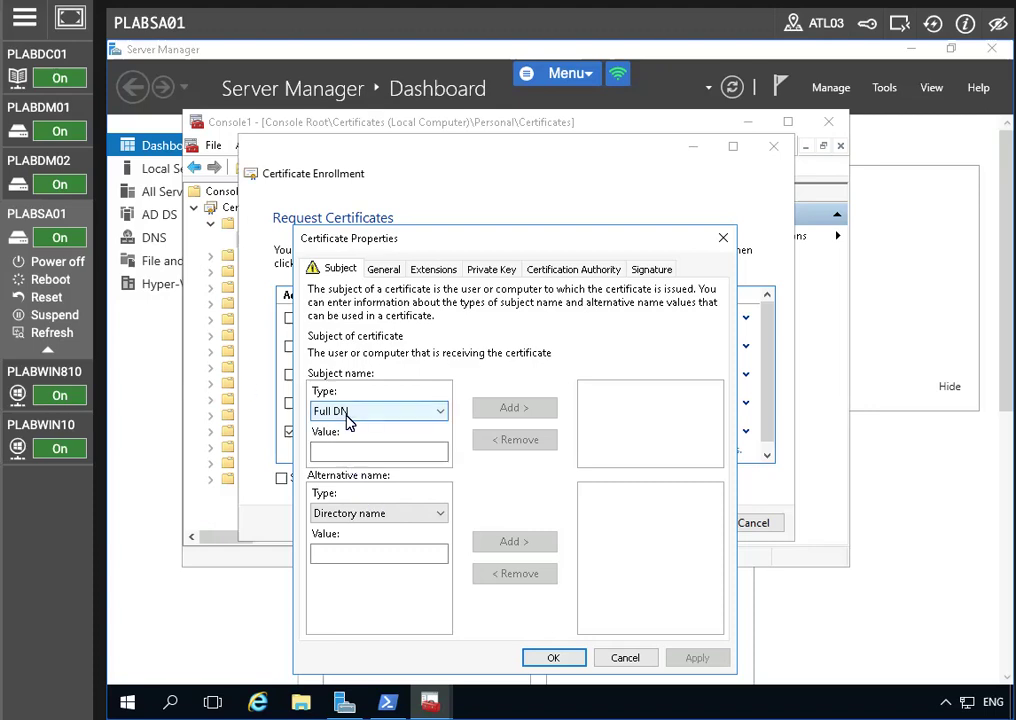
left_click(346, 416)
left_click(350, 443)
left_click(347, 448)
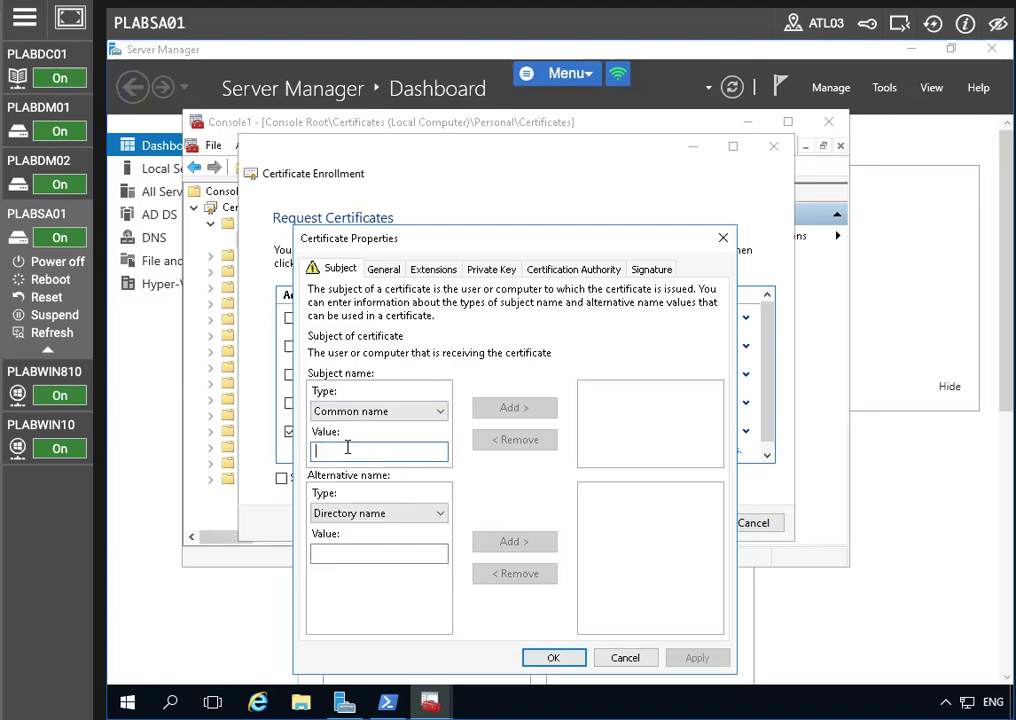
type("plabs")
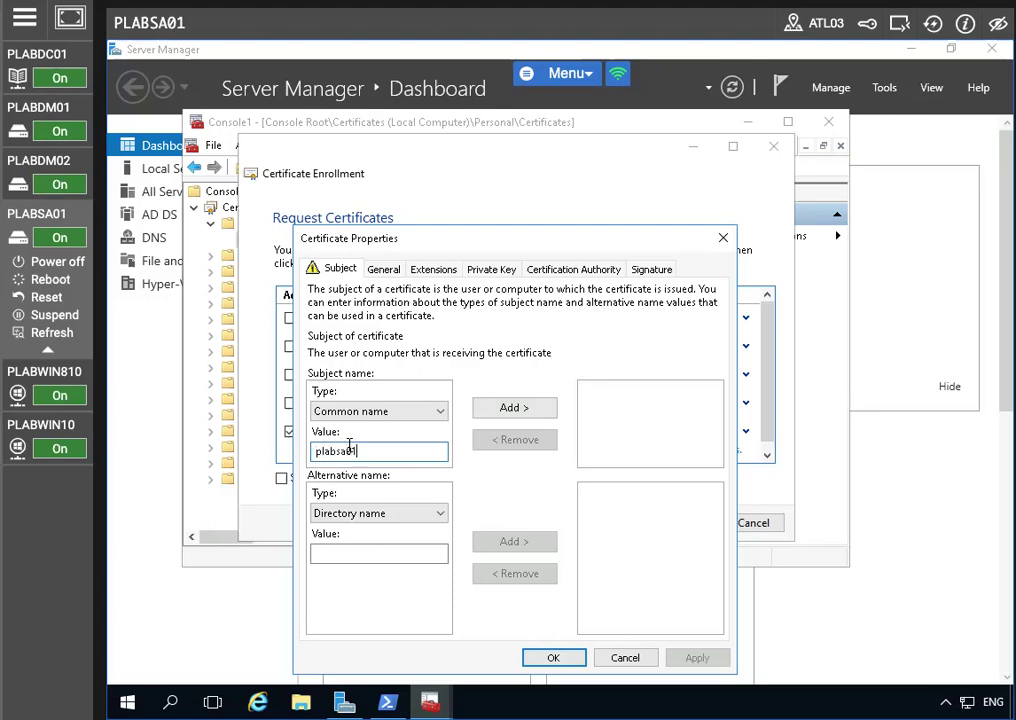
type("a01.practice.co.uk")
left_click(499, 410)
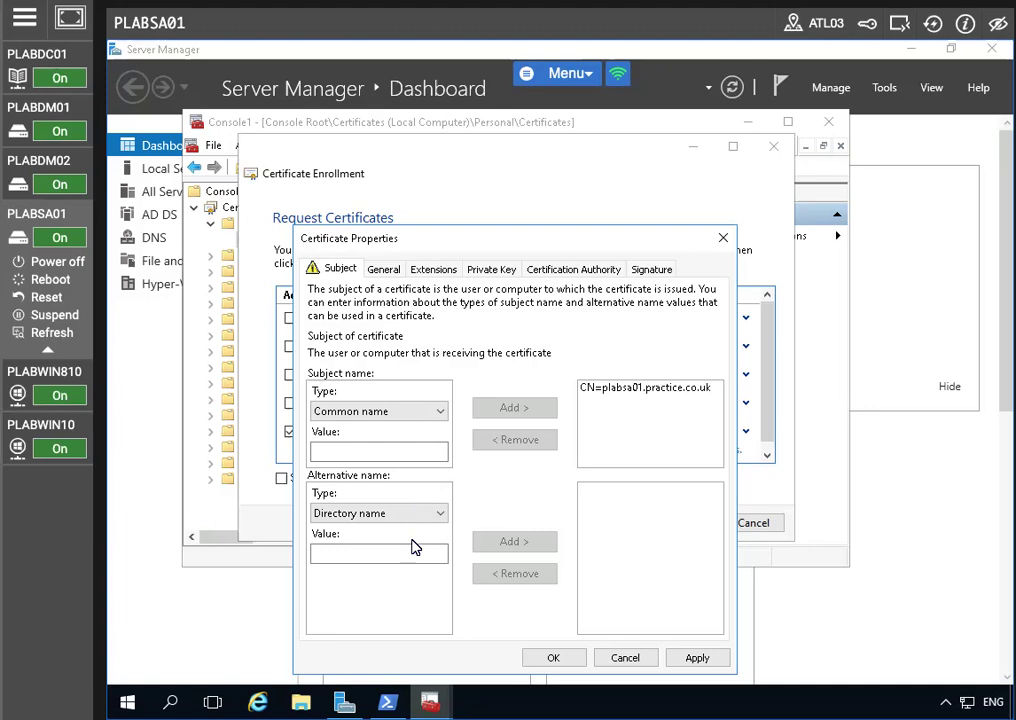
Add DNS alternative names adfs.practiceit.co.uk and certauth.adfs.practiceit.co.uk
left_click(379, 515)
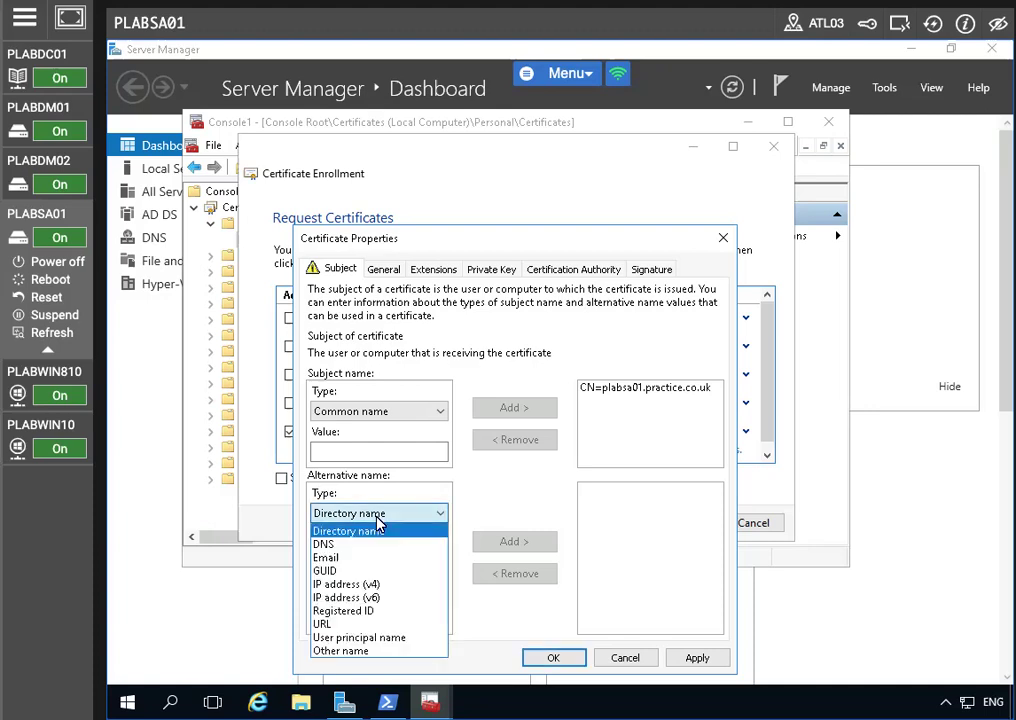
left_click(326, 545)
left_click(332, 551)
type("adfs.practice")
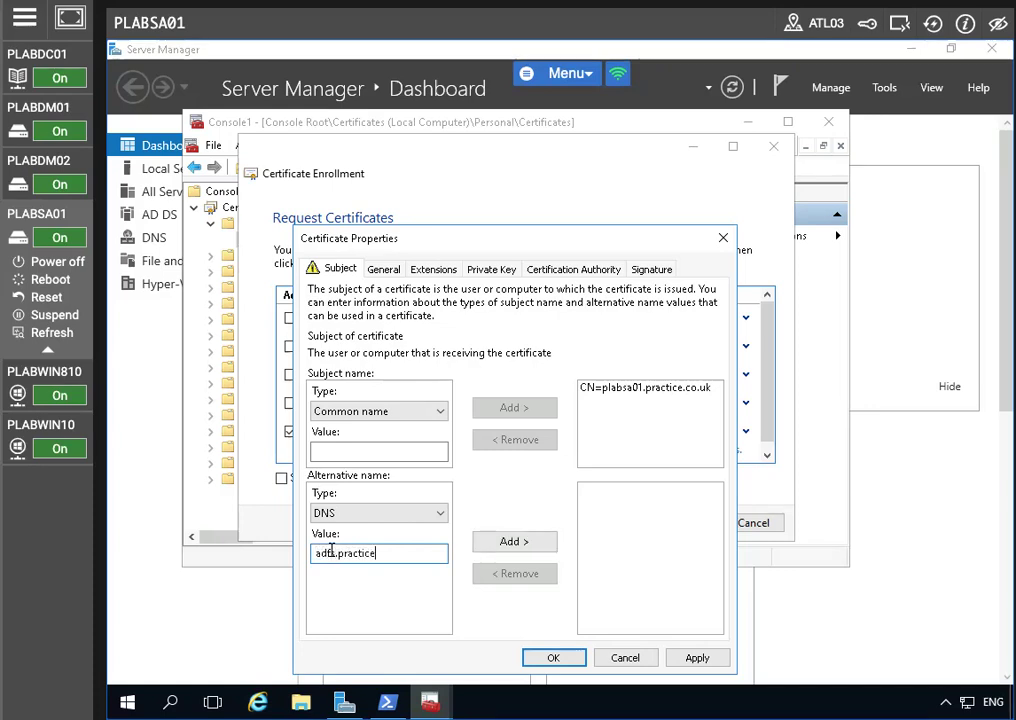
type("it.co.uk")
left_click(514, 541)
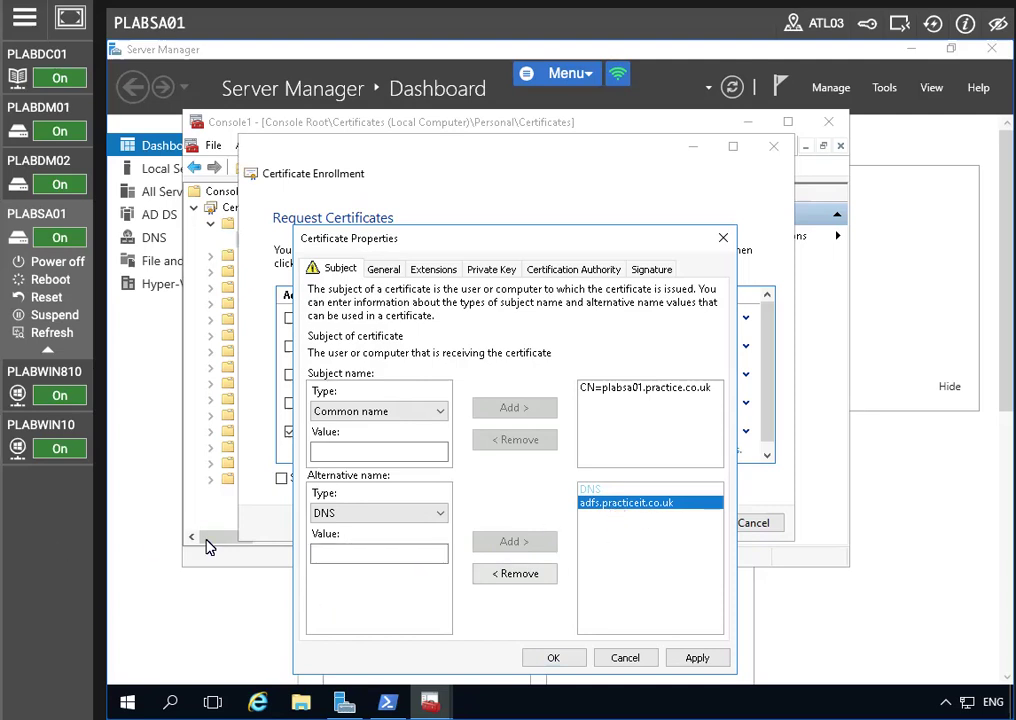
left_click(321, 549)
type("cert")
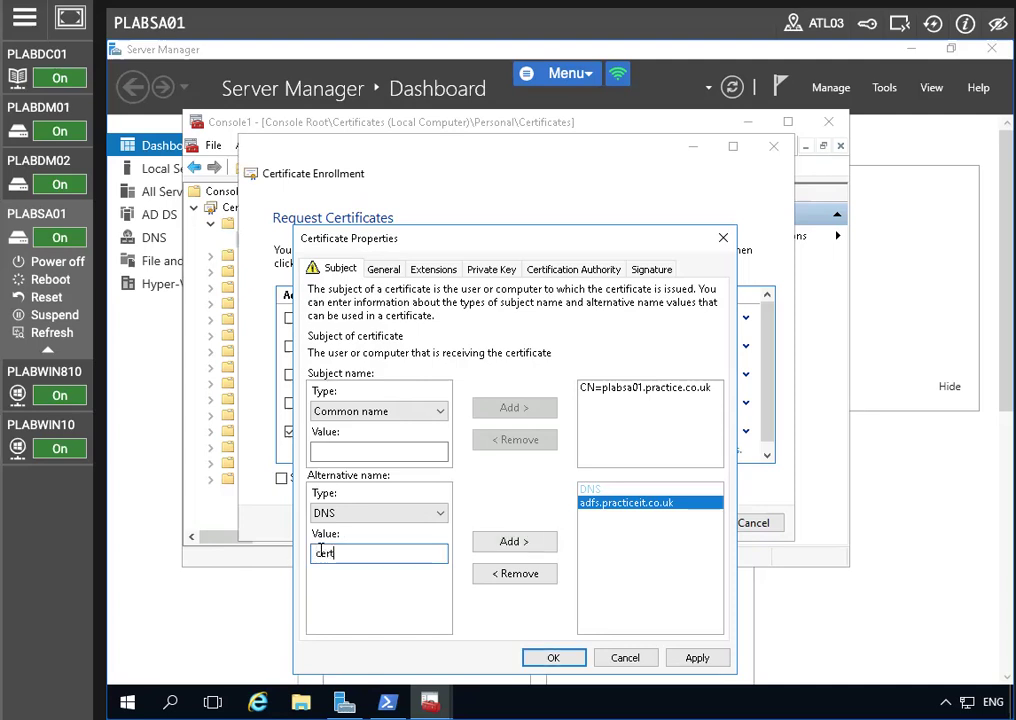
type("auth.adfs.practiceit")
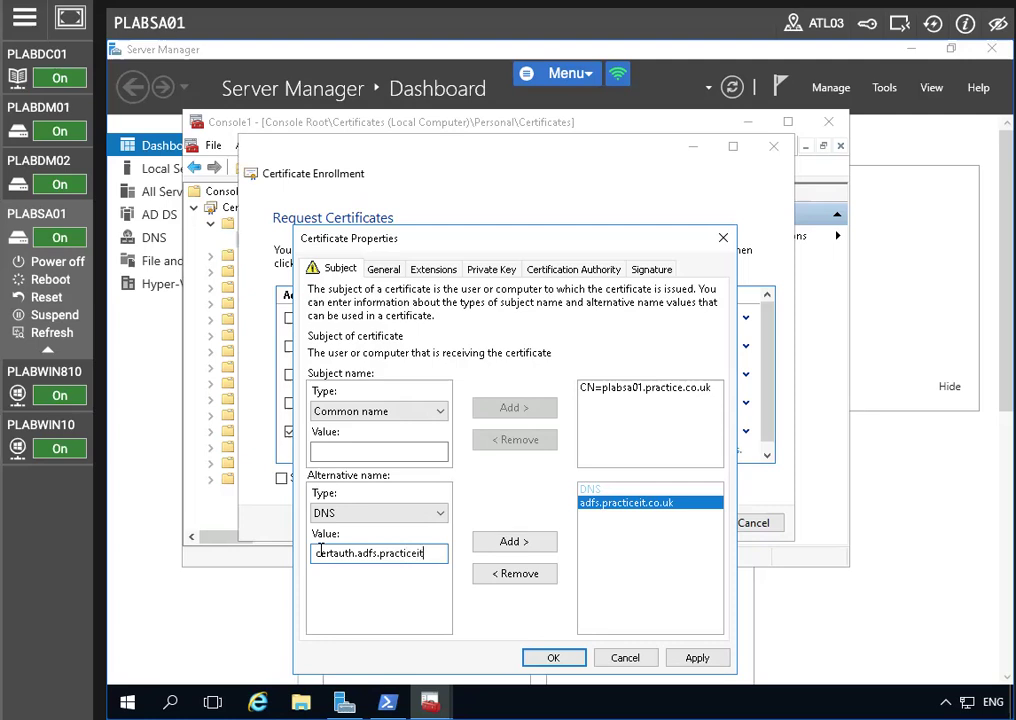
type(".co.uk")
left_click(505, 541)
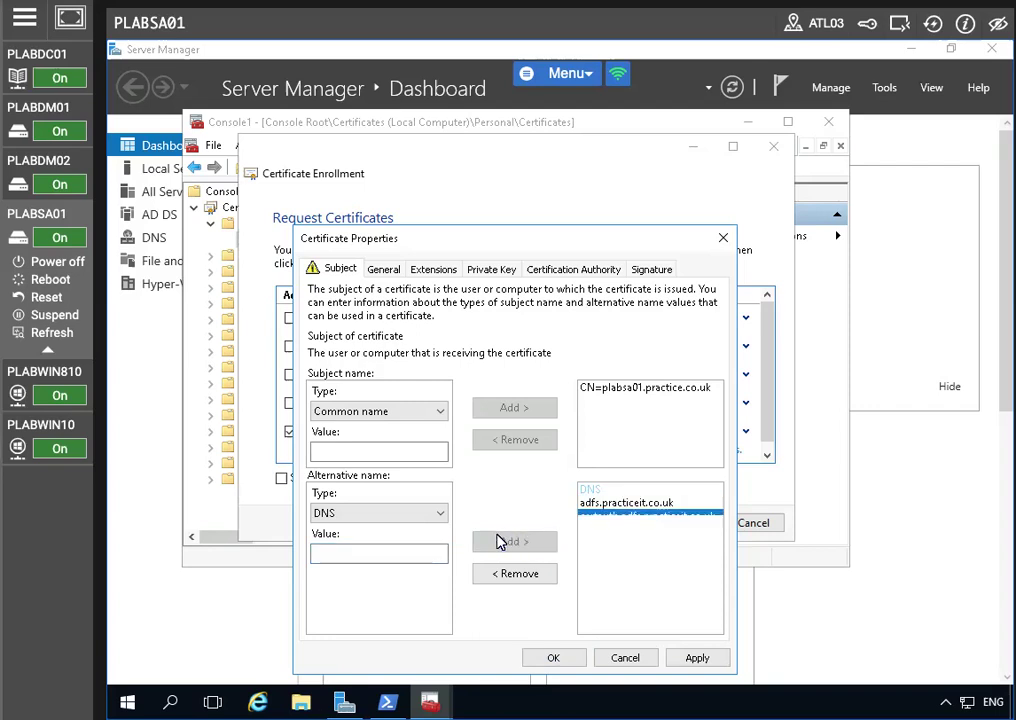
Add DNS alternative name enterpriseregistration.practiceit.co.uk and apply the certificate properties
left_click(345, 555)
type("enterpro")
type("seregistration")
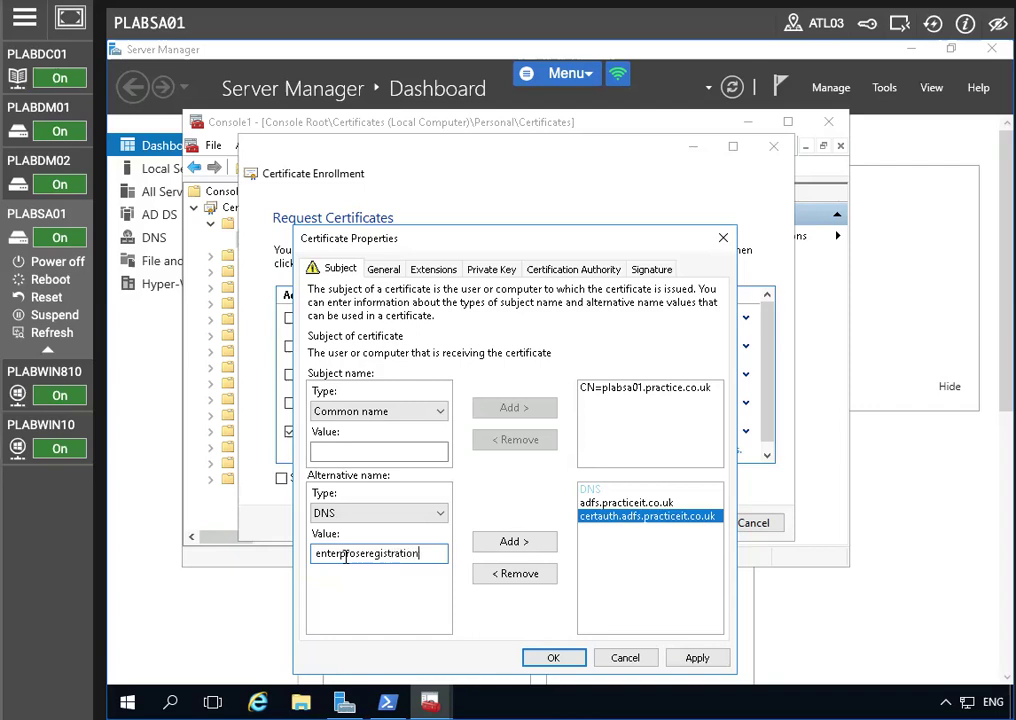
left_click(346, 555)
key("Delete")
type("istration.practice")
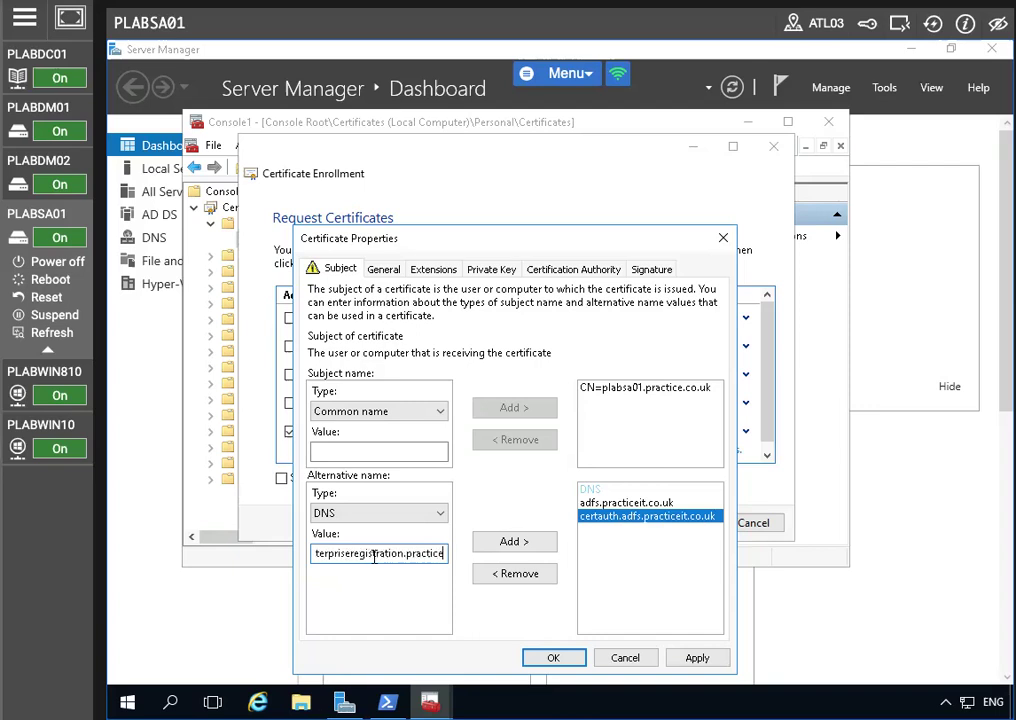
type("it.co.uk")
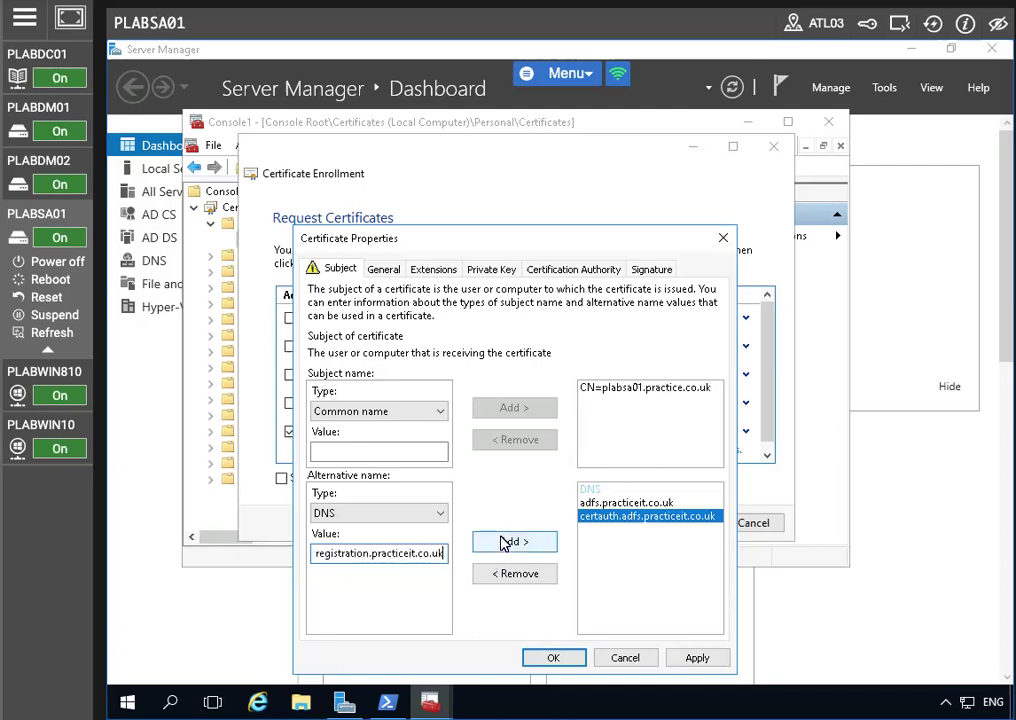
left_click(505, 542)
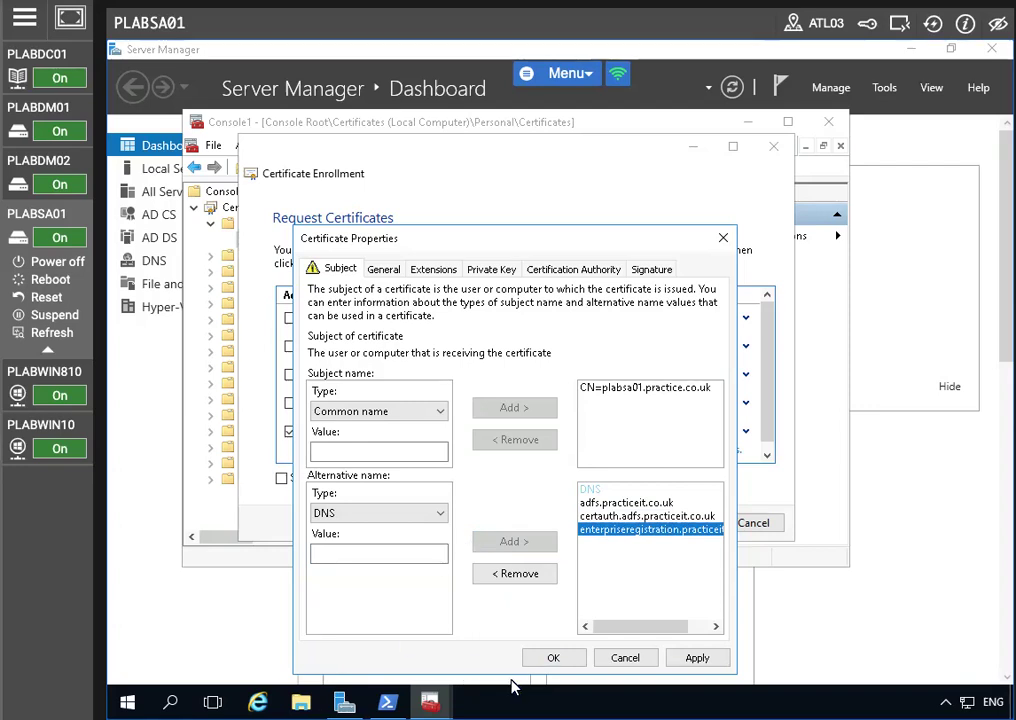
left_click(688, 660)
Enroll the Pit-Web certificate, finish the wizard, and move to the PLABDC01 machine
key("Return")
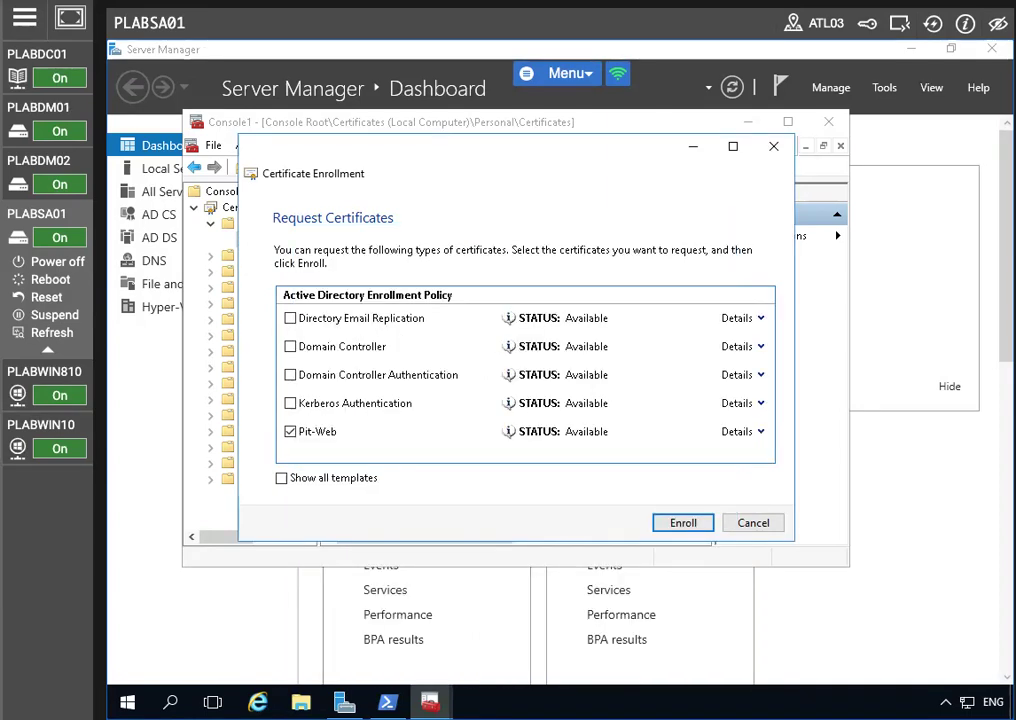
left_click(660, 524)
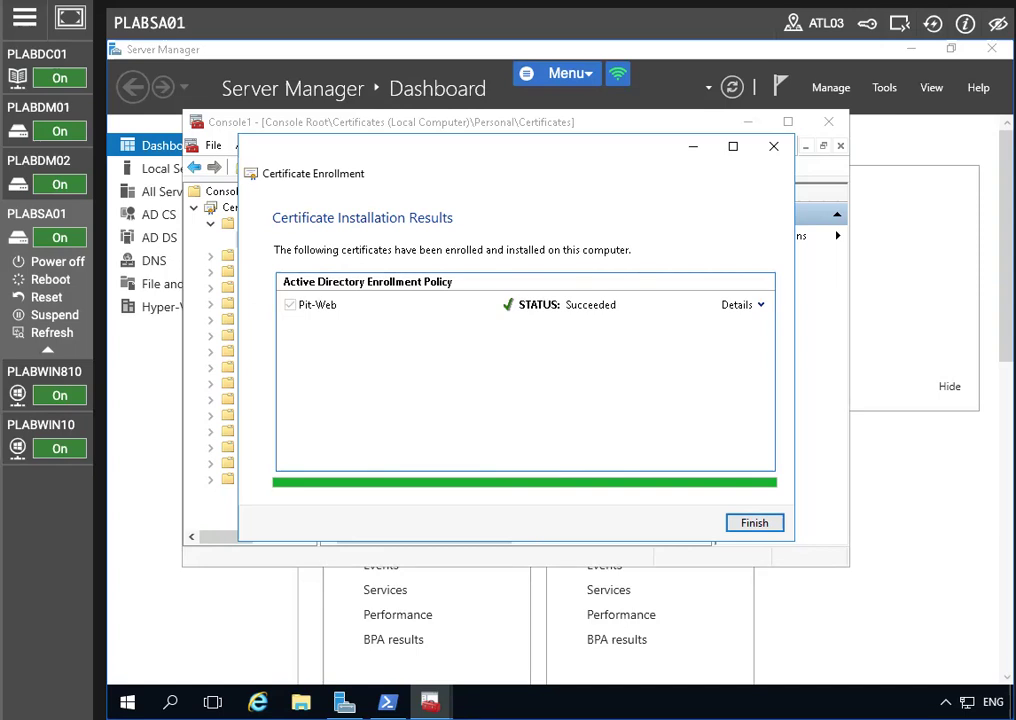
left_click(760, 526)
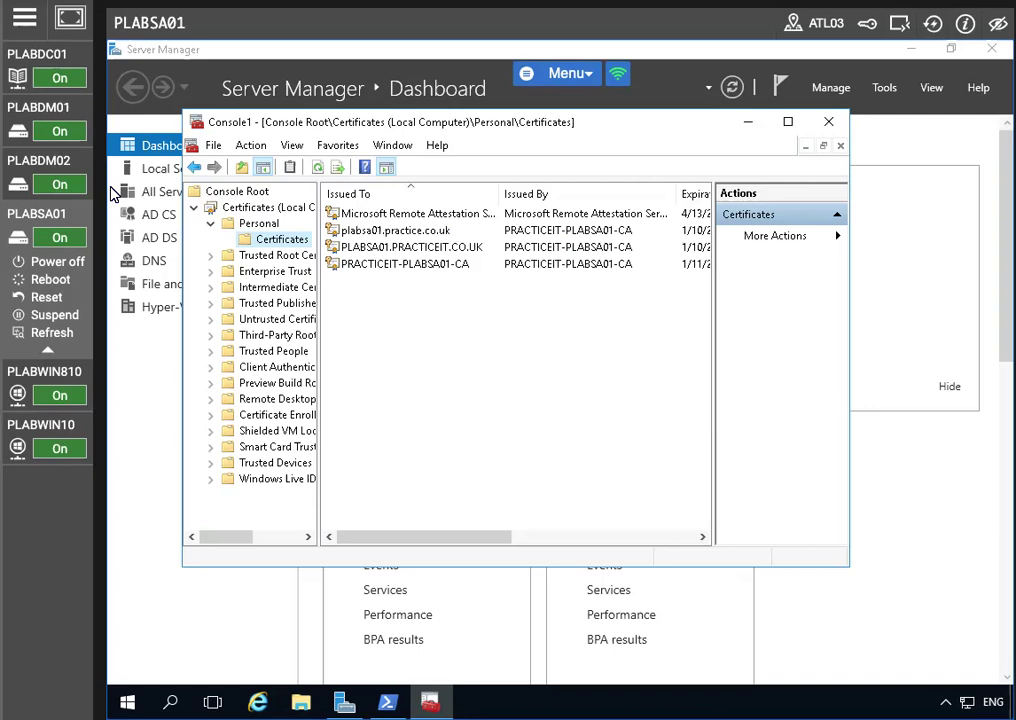
left_click(50, 52)
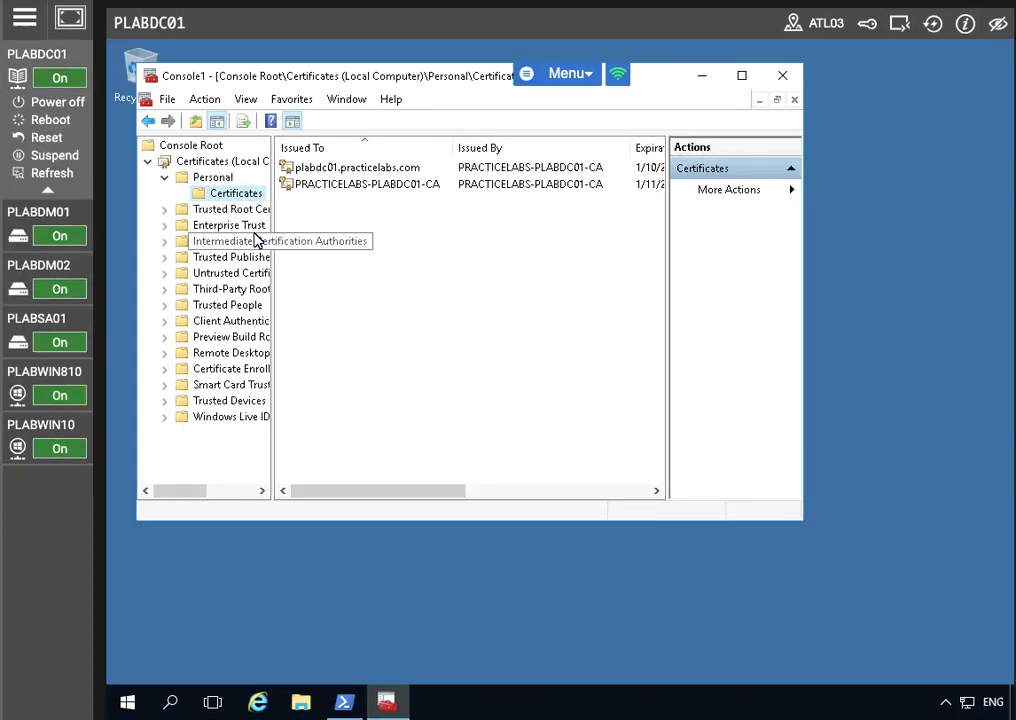
Launch Group Policy Management from Server Manager's Tools menu
left_click(343, 702)
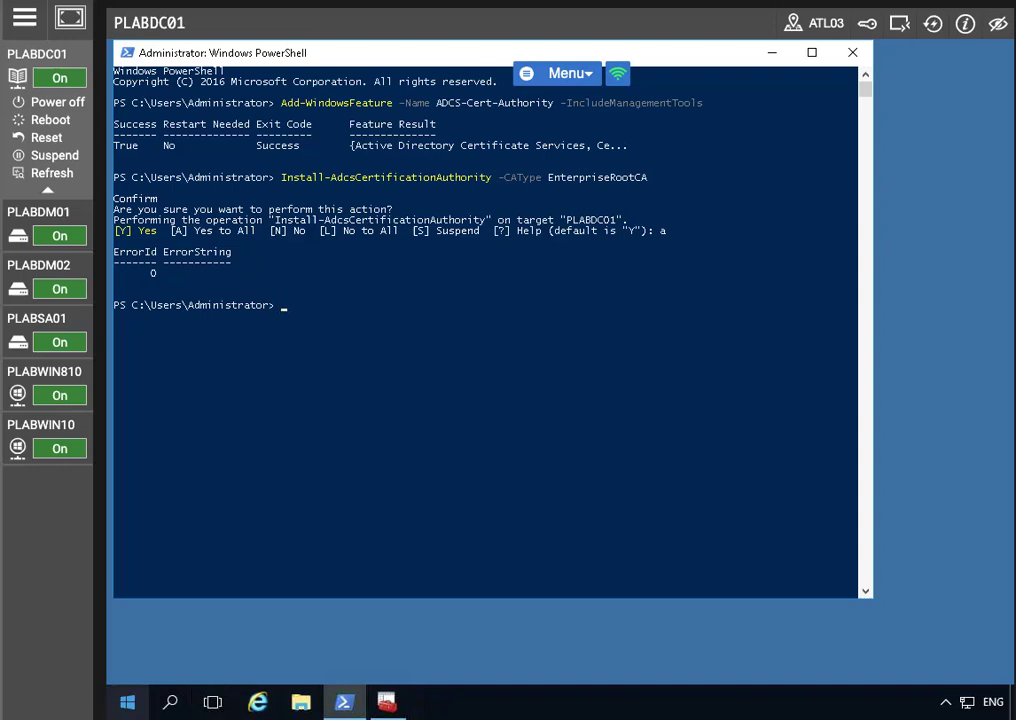
left_click(127, 702)
left_click(447, 235)
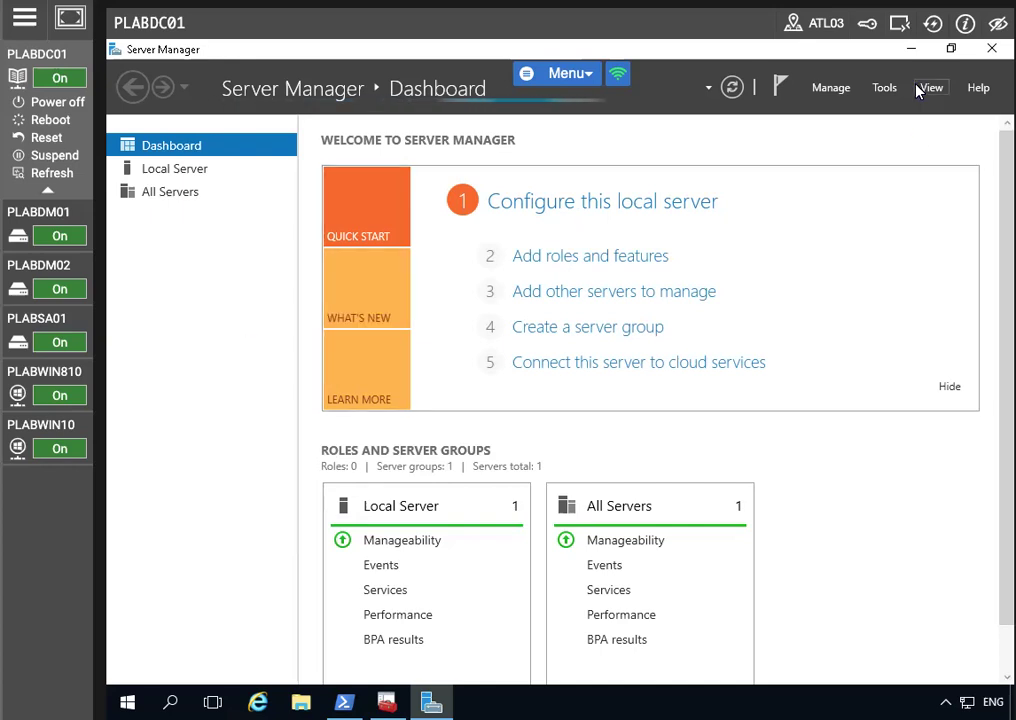
left_click(884, 88)
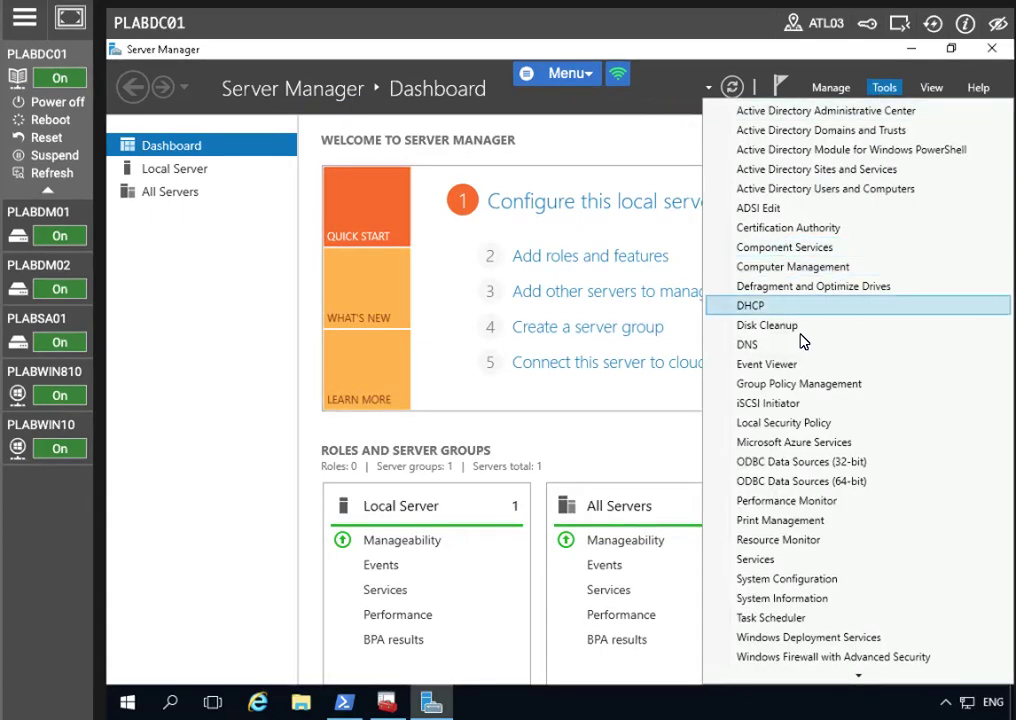
left_click(800, 385)
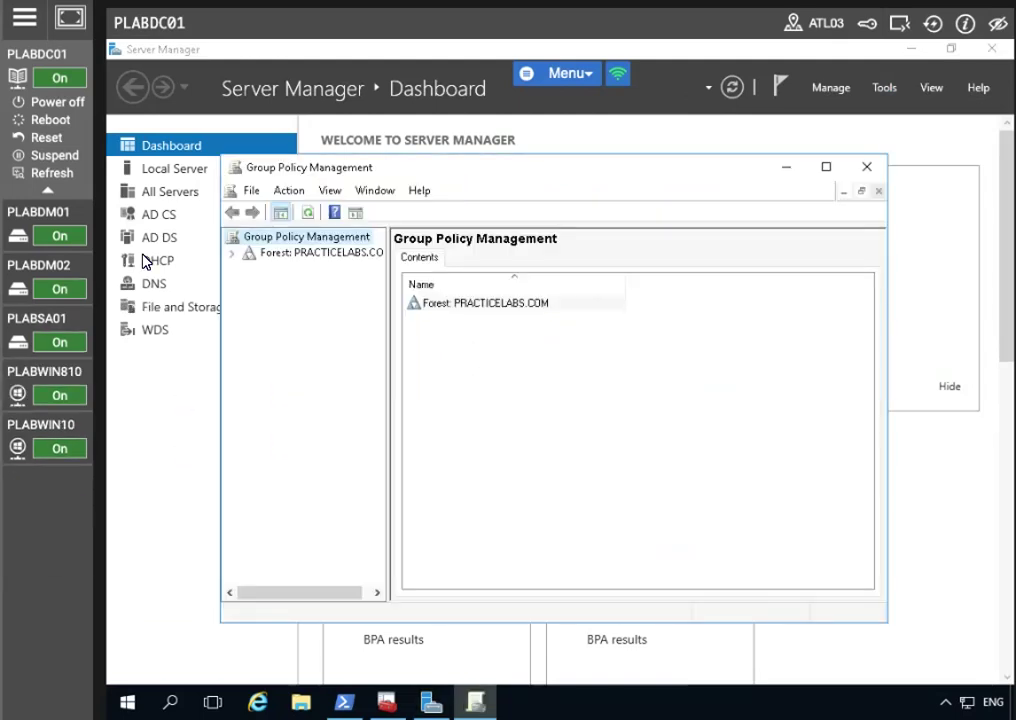
Expand Forest > Domains > PRACTICELABS.COM and select Default Domain Policy, dismissing the link warning
left_click(232, 253)
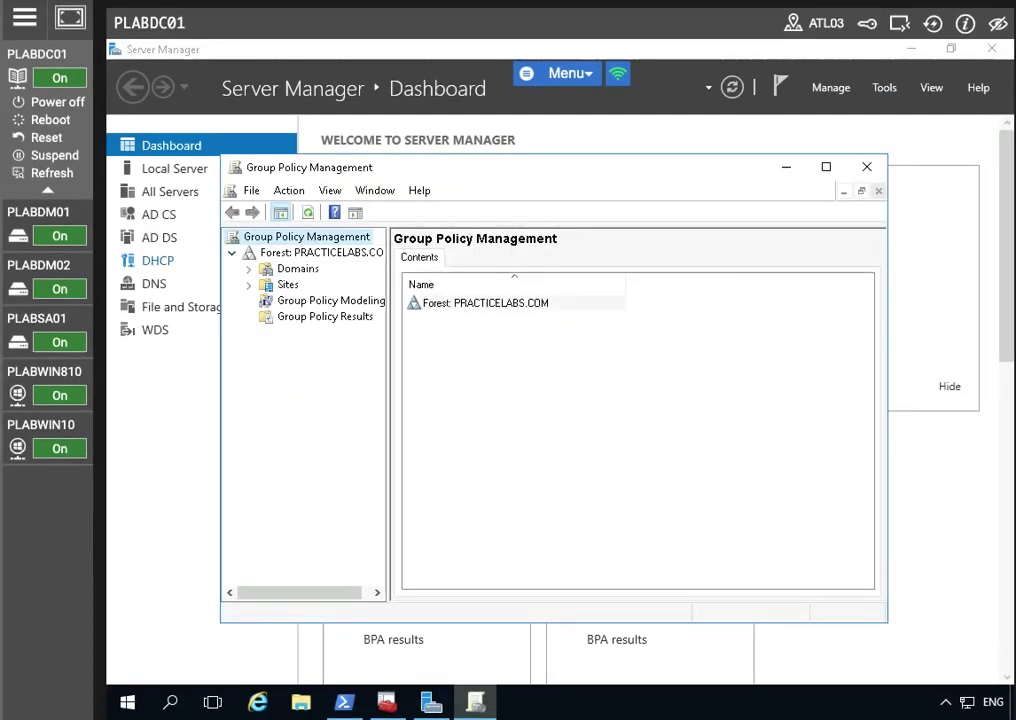
left_click(249, 270)
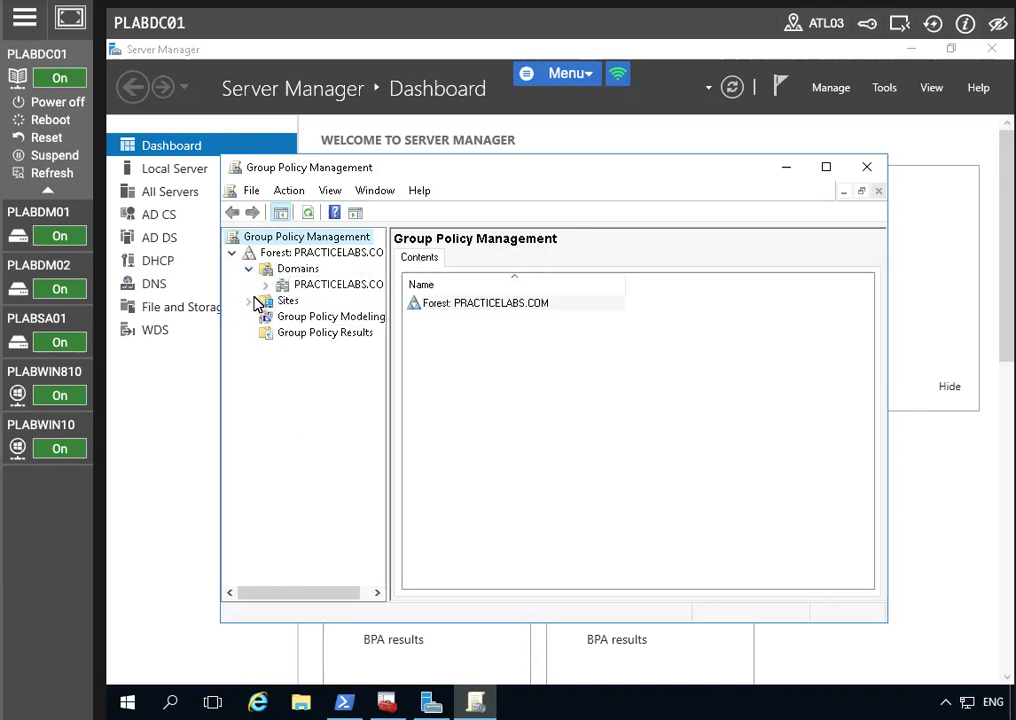
left_click(265, 285)
left_click(342, 301)
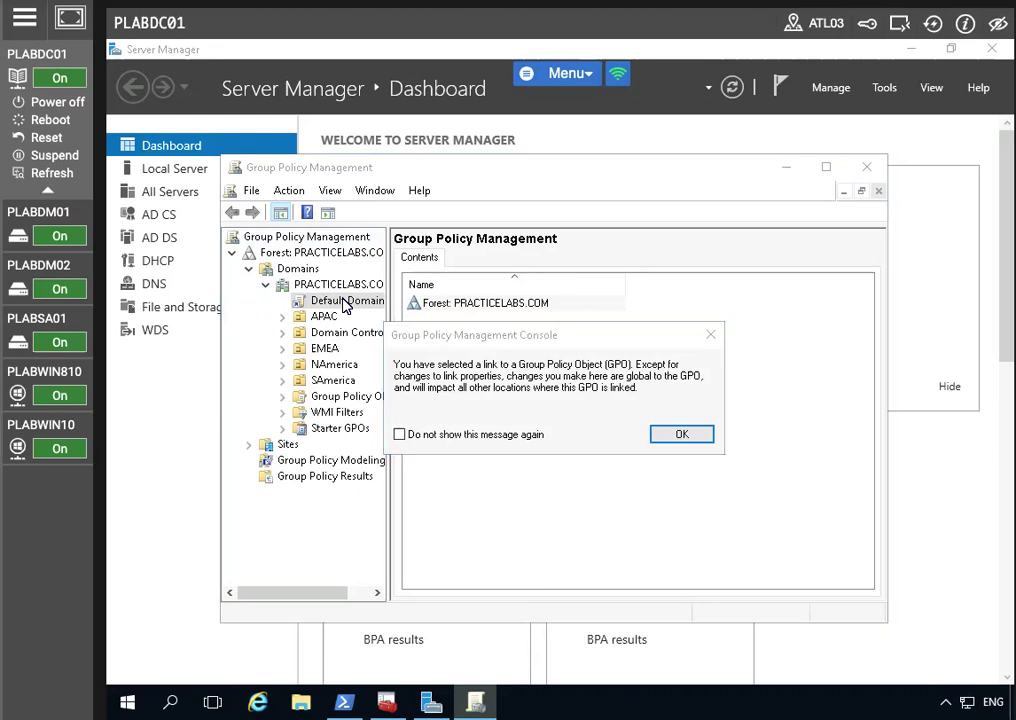
left_click(666, 433)
right_click(340, 310)
Edit Default Domain Policy and navigate to Security Settings > Public Key Policies > Trusted Root Certification Authorities
left_click(328, 355)
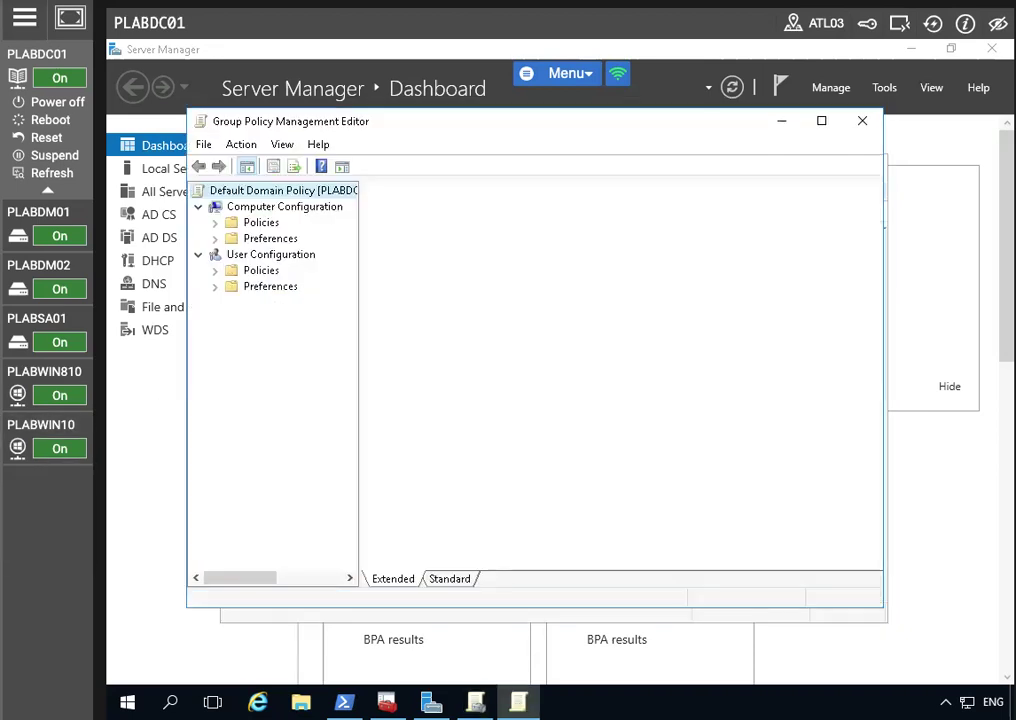
left_click(215, 222)
left_click(233, 256)
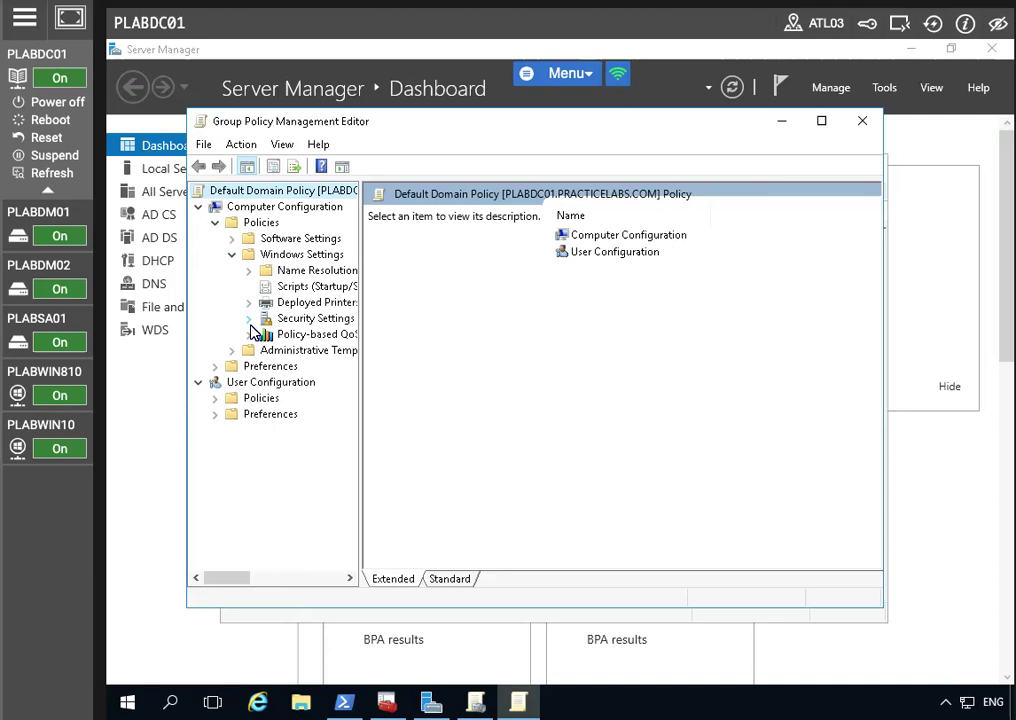
left_click(247, 318)
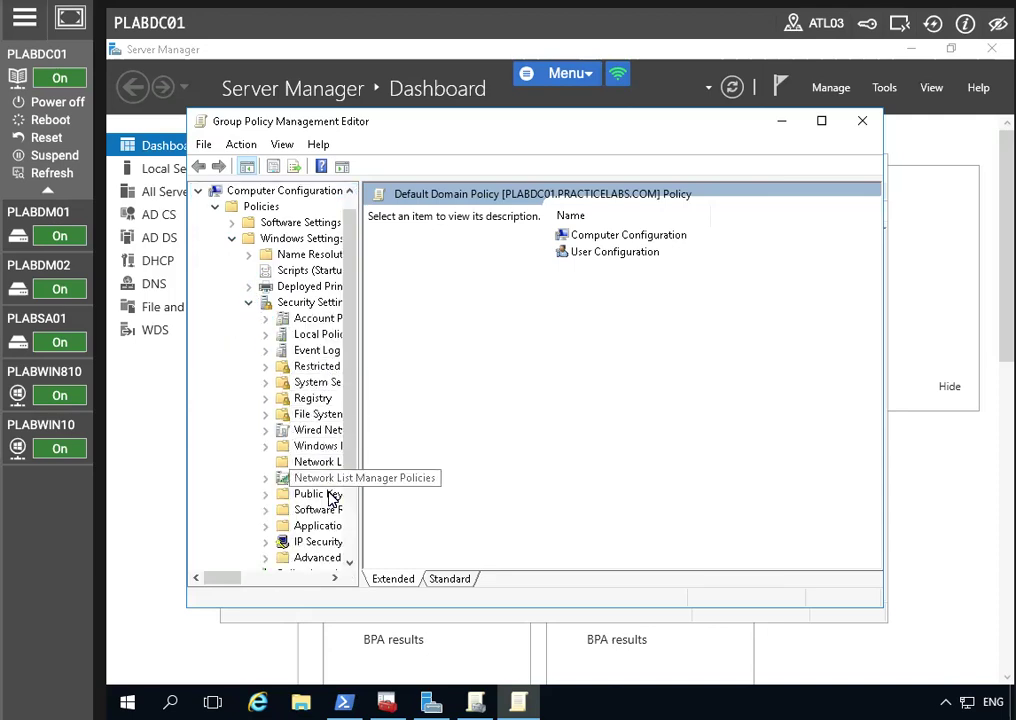
left_click(266, 498)
left_click(265, 496)
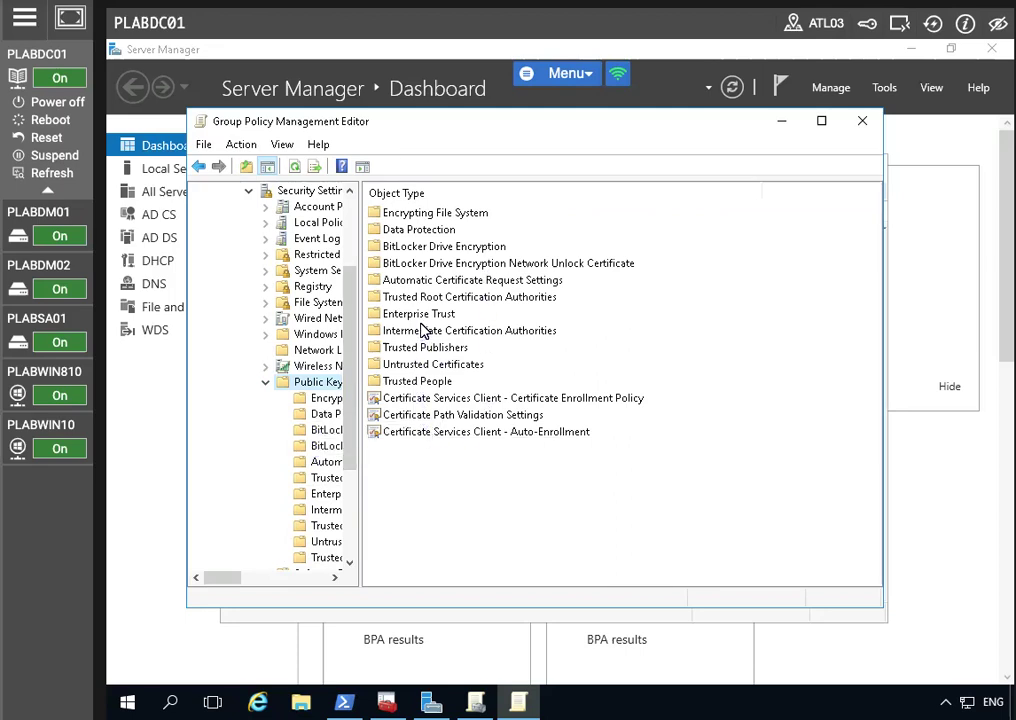
left_click(422, 299)
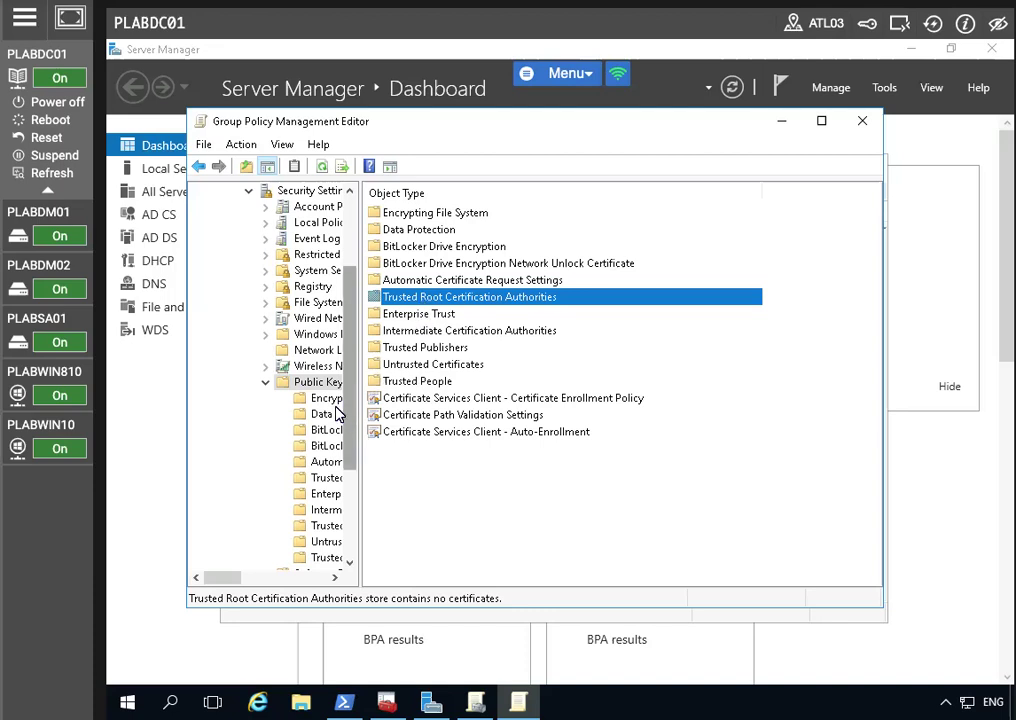
Import \\plabsa01\c$\plabsa01.cer into the policy's Trusted Root Certification Authorities store
double_click(388, 301)
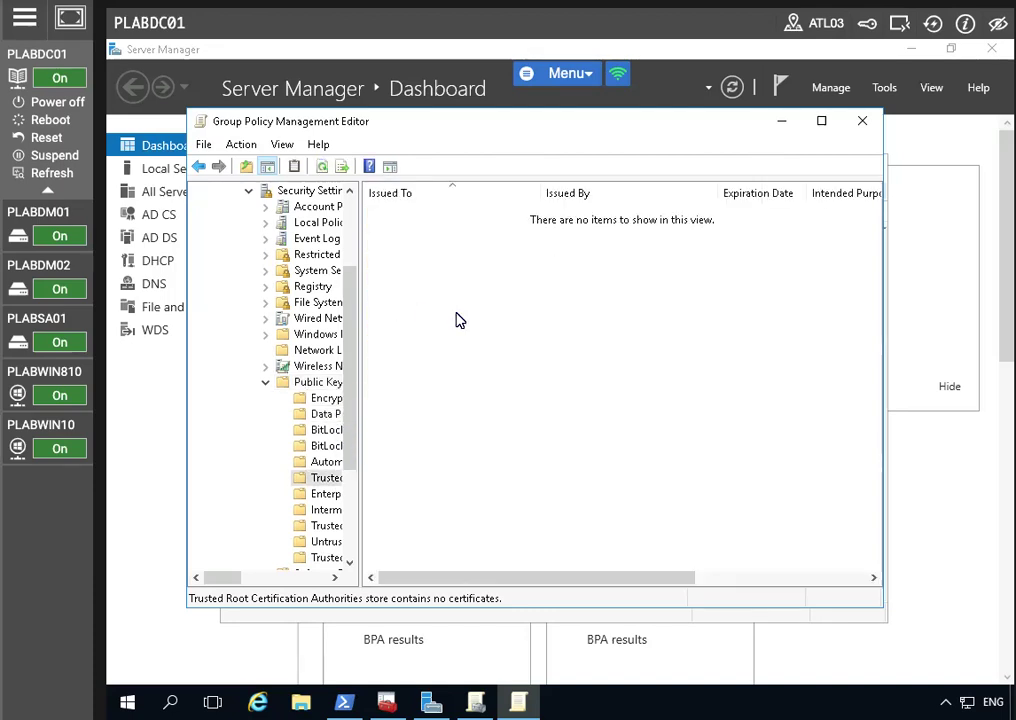
right_click(459, 317)
left_click(575, 333)
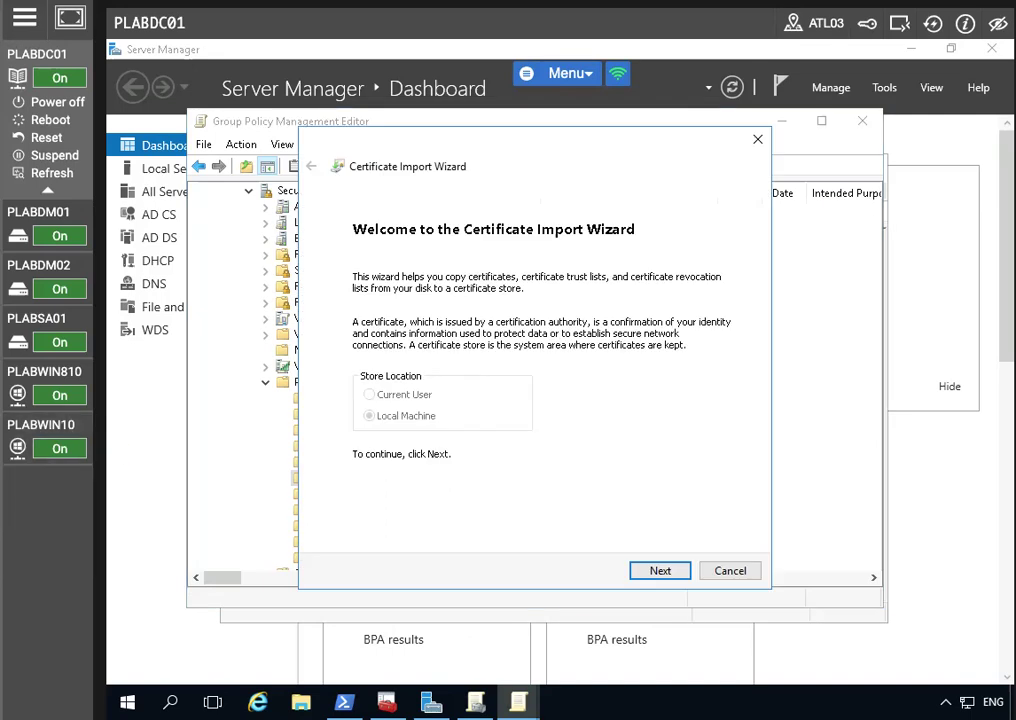
left_click(651, 571)
type("\\\\plabsa01\\c$\\plabsa01.cer")
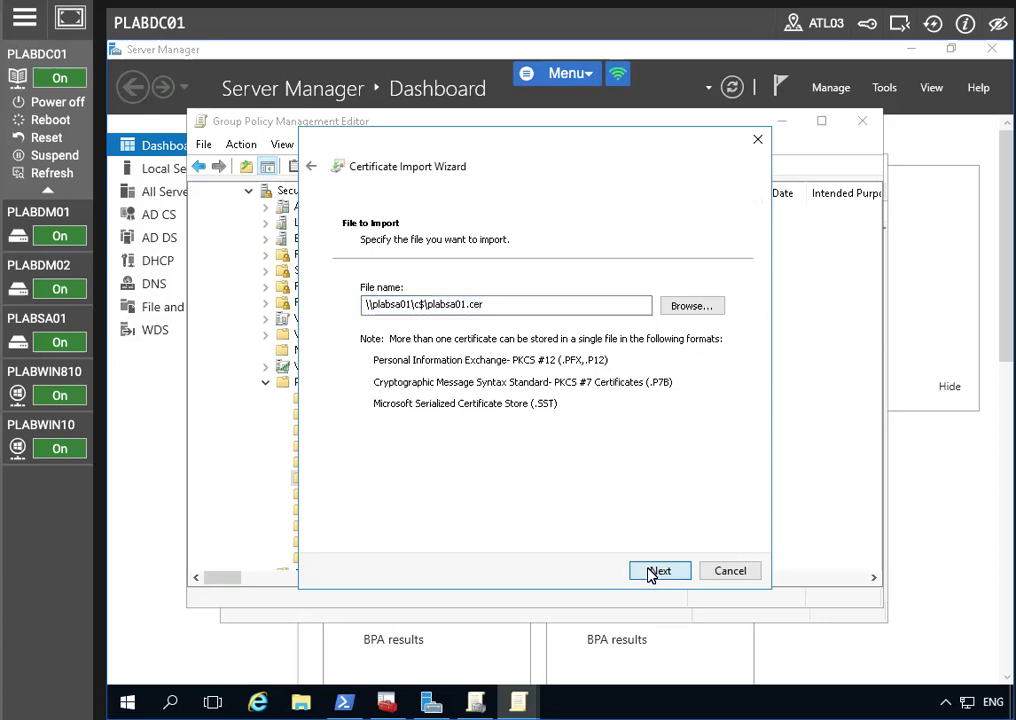
left_click(651, 572)
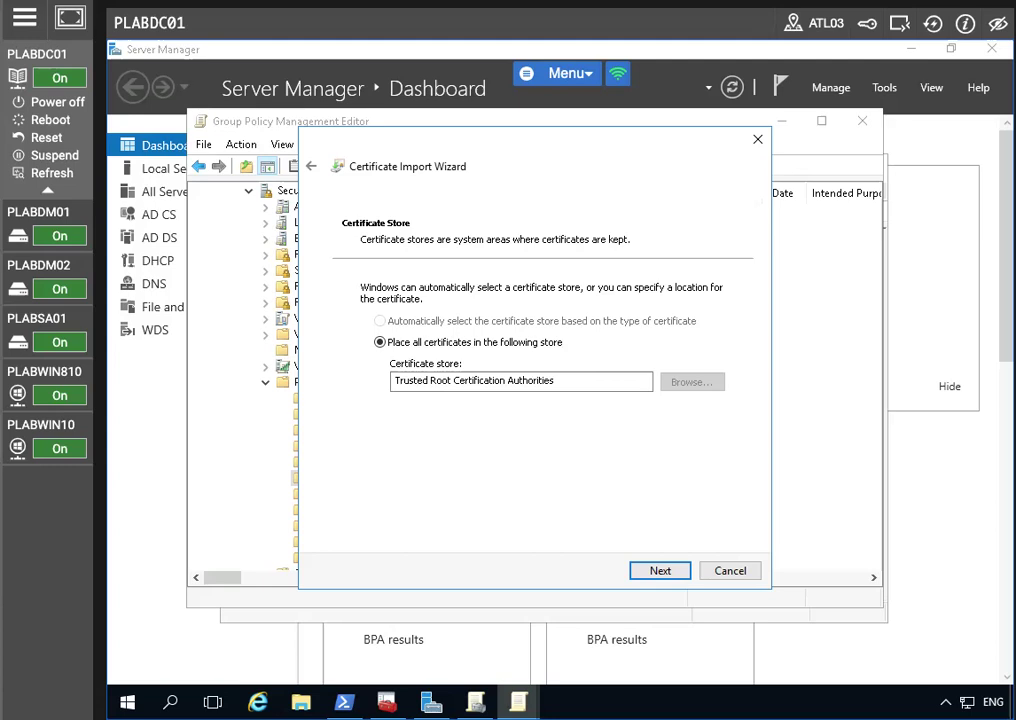
left_click(673, 578)
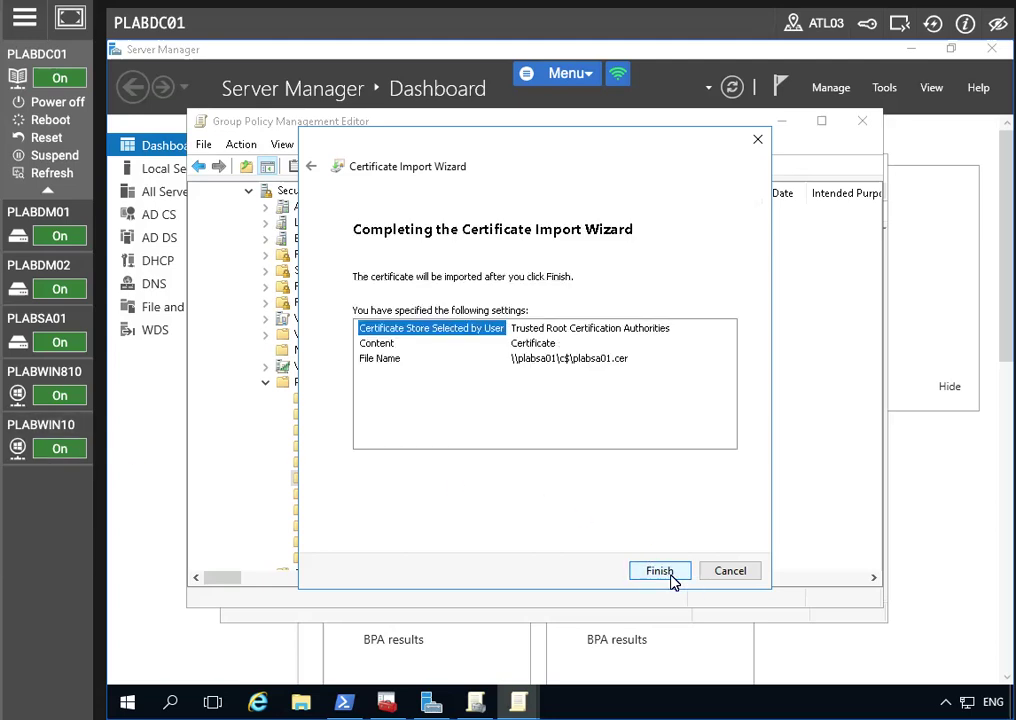
left_click(672, 578)
key("Return")
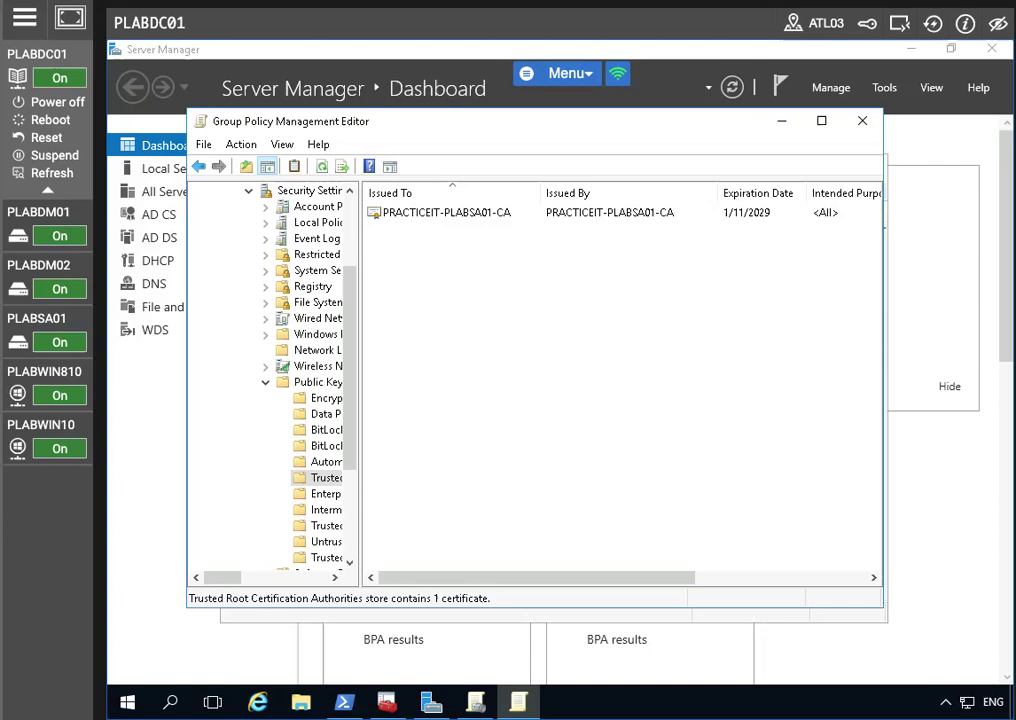
Check the imported PRACTICEIT-PLABSA01-CA certificate, then launch Group Policy Management on PLABSA01
left_click(440, 214)
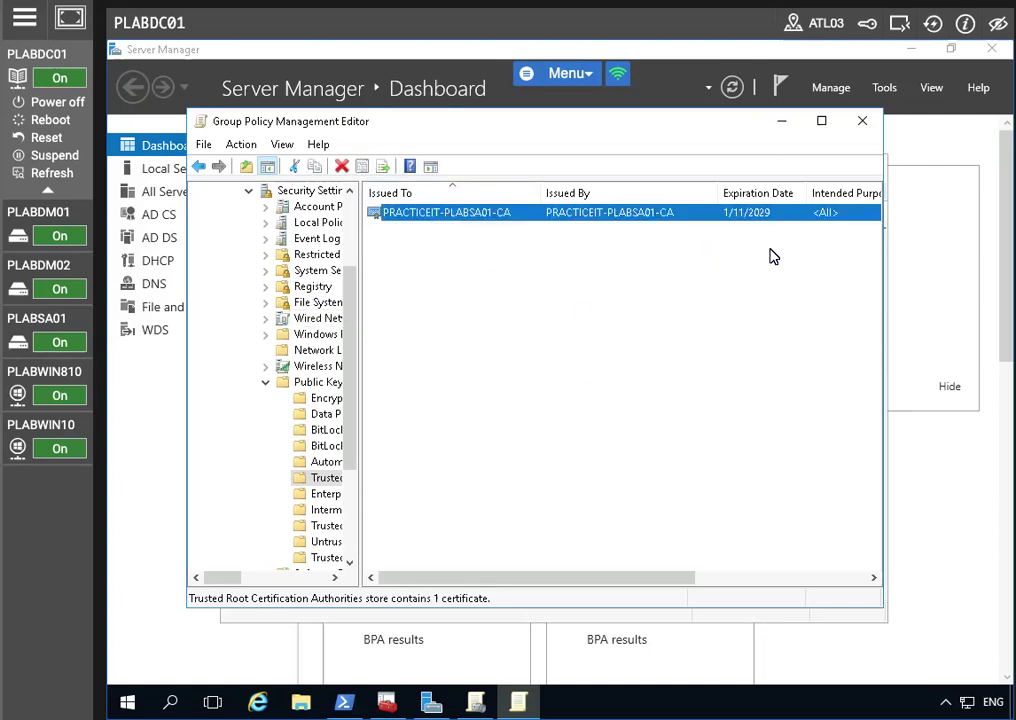
left_click(858, 121)
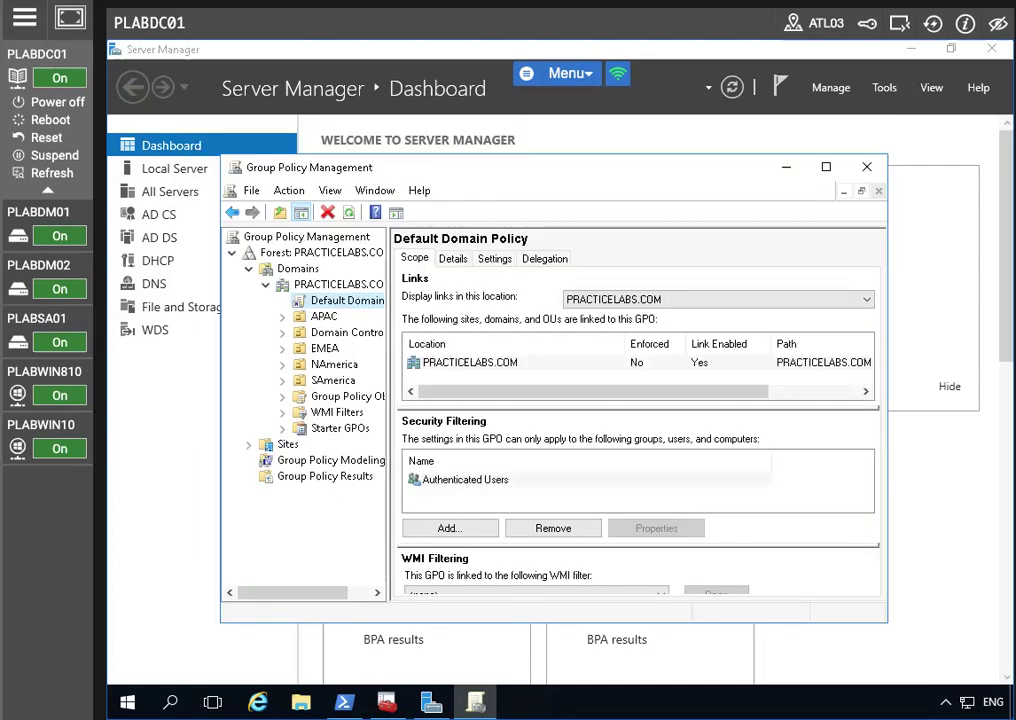
left_click(38, 318)
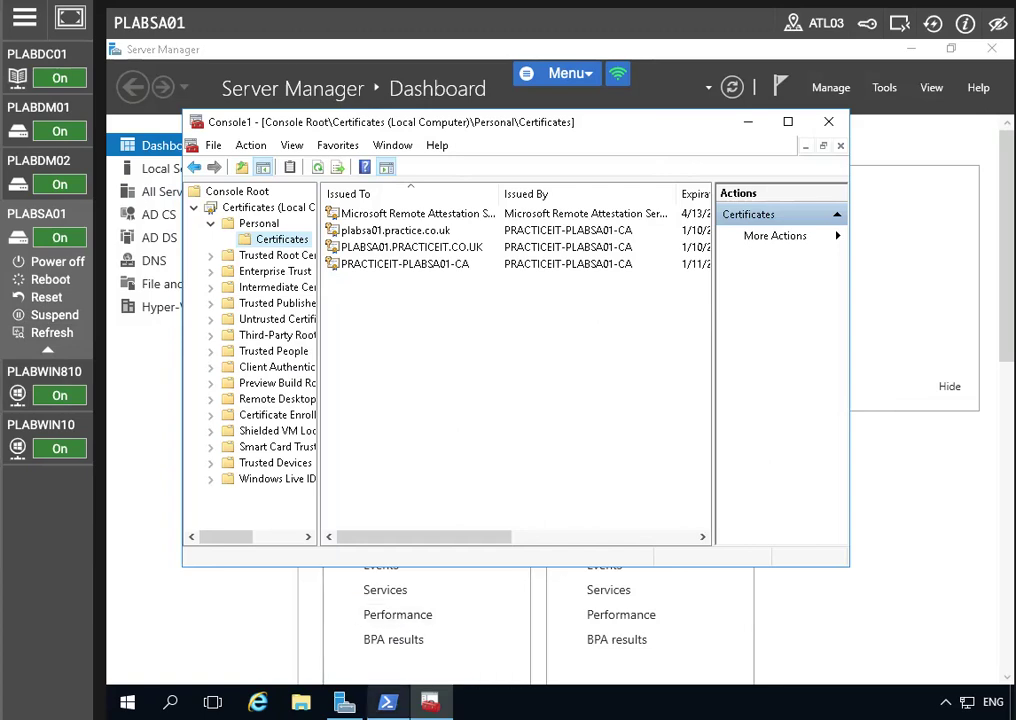
left_click(344, 702)
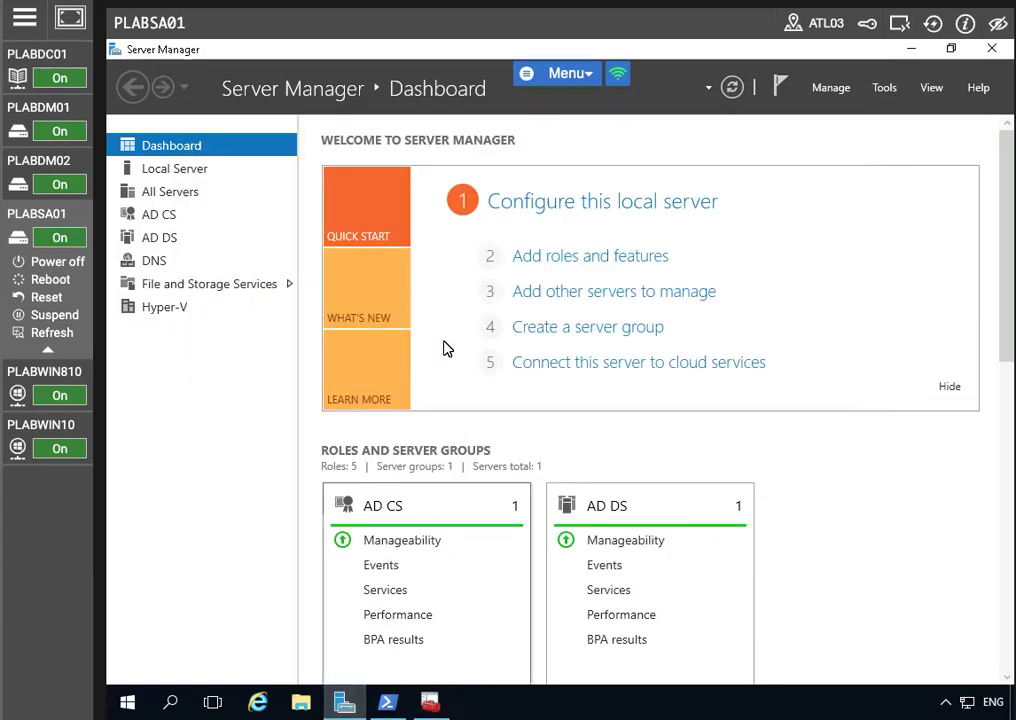
left_click(891, 100)
left_click(796, 479)
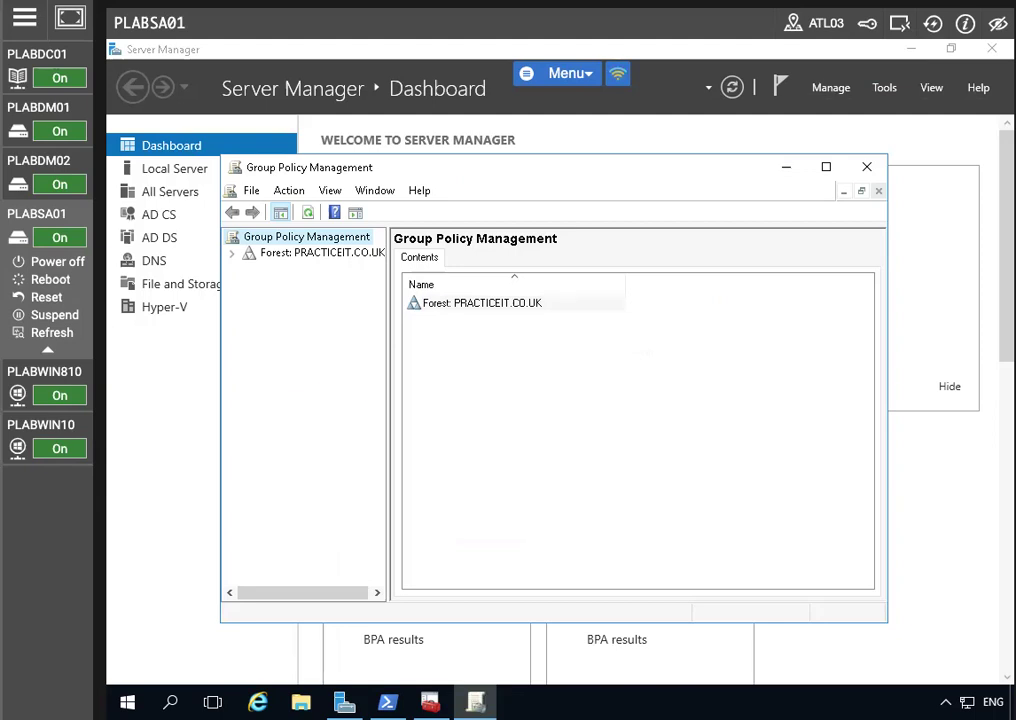
Open the PRACTICEIT.CO.UK Default Domain Policy for editing
left_click(232, 254)
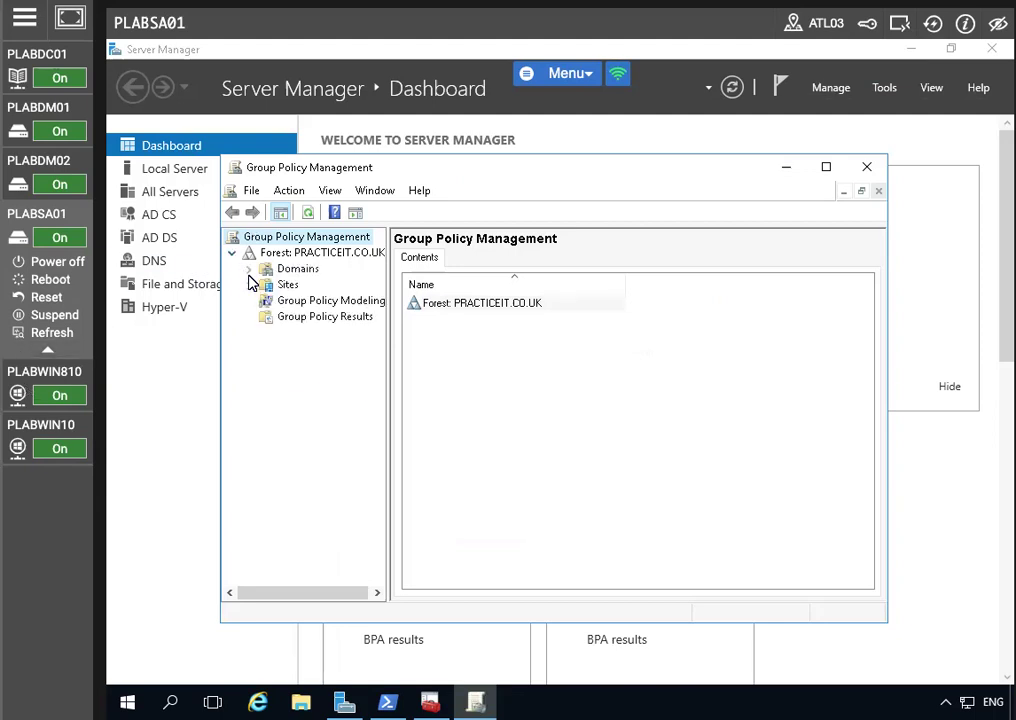
left_click(249, 269)
left_click(265, 285)
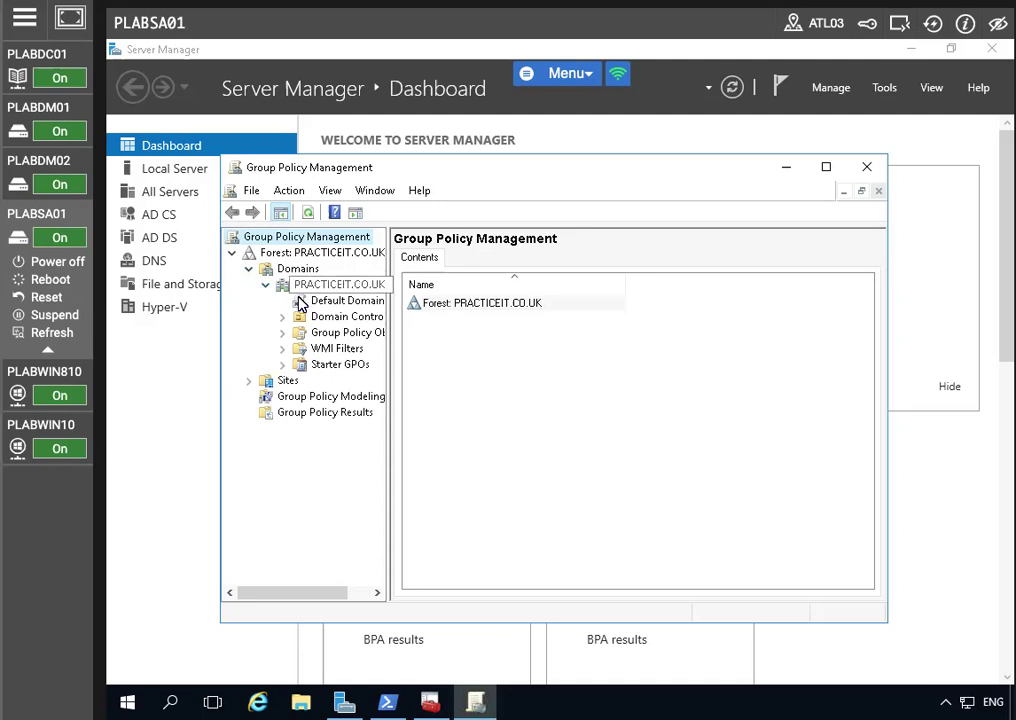
left_click(326, 301)
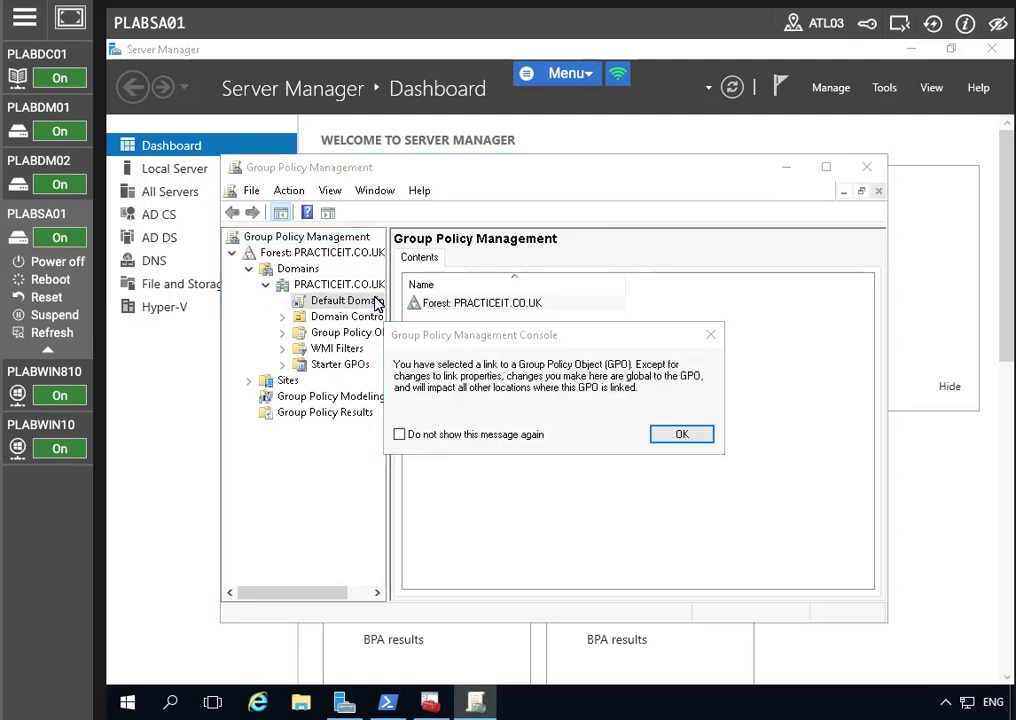
left_click(670, 436)
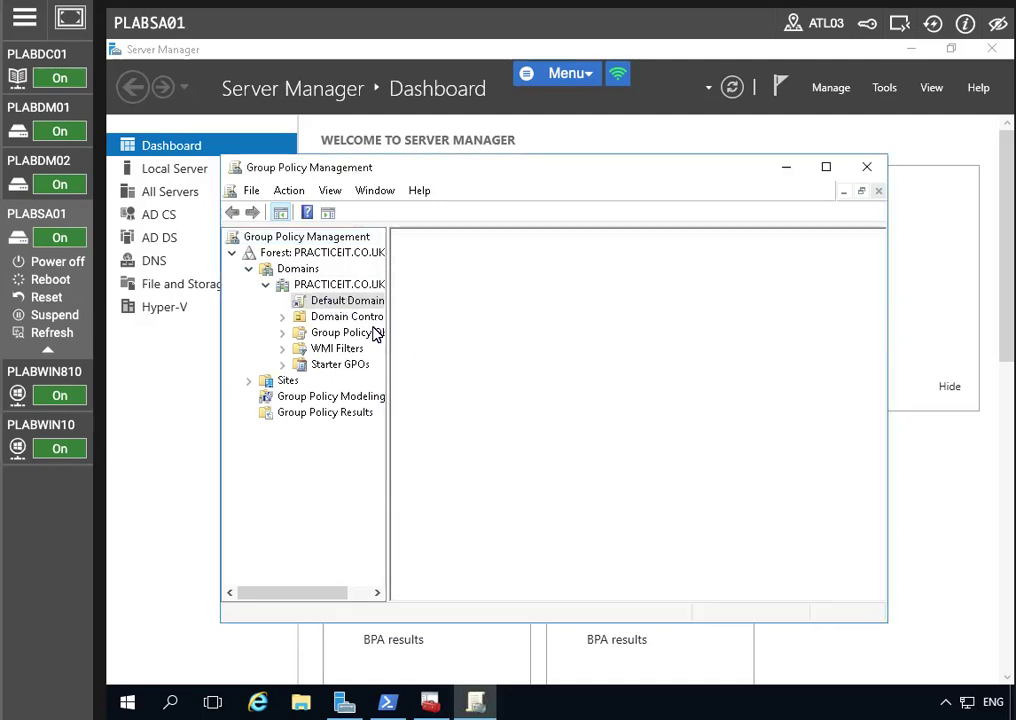
right_click(338, 310)
left_click(458, 318)
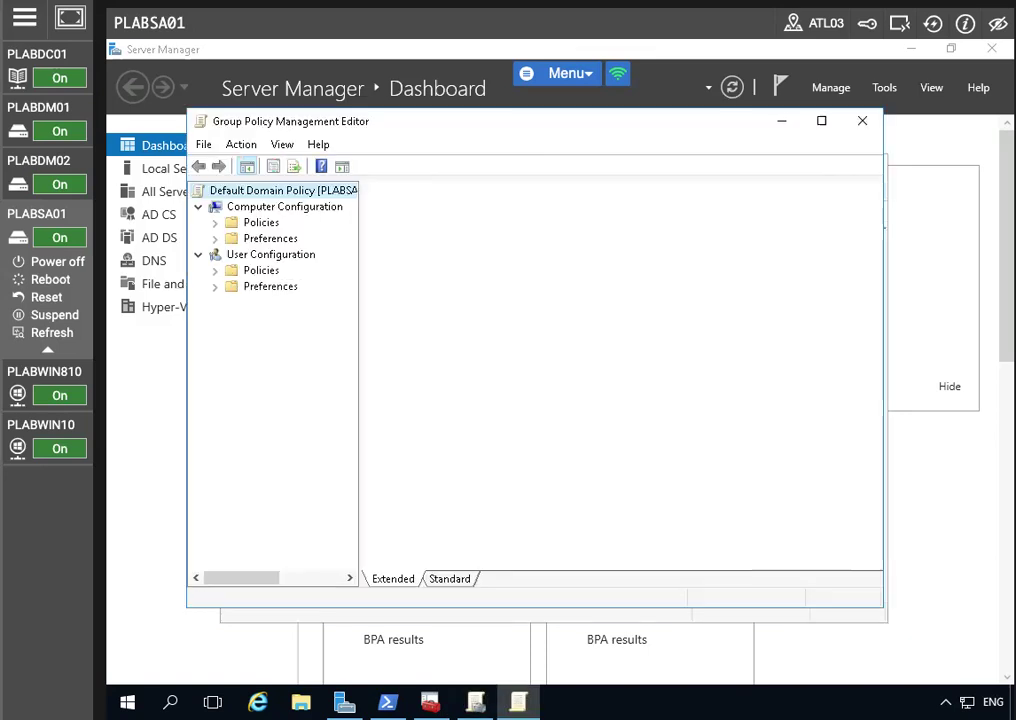
Navigate to Public Key Policies and open the empty Trusted Root Certification Authorities store
left_click(215, 222)
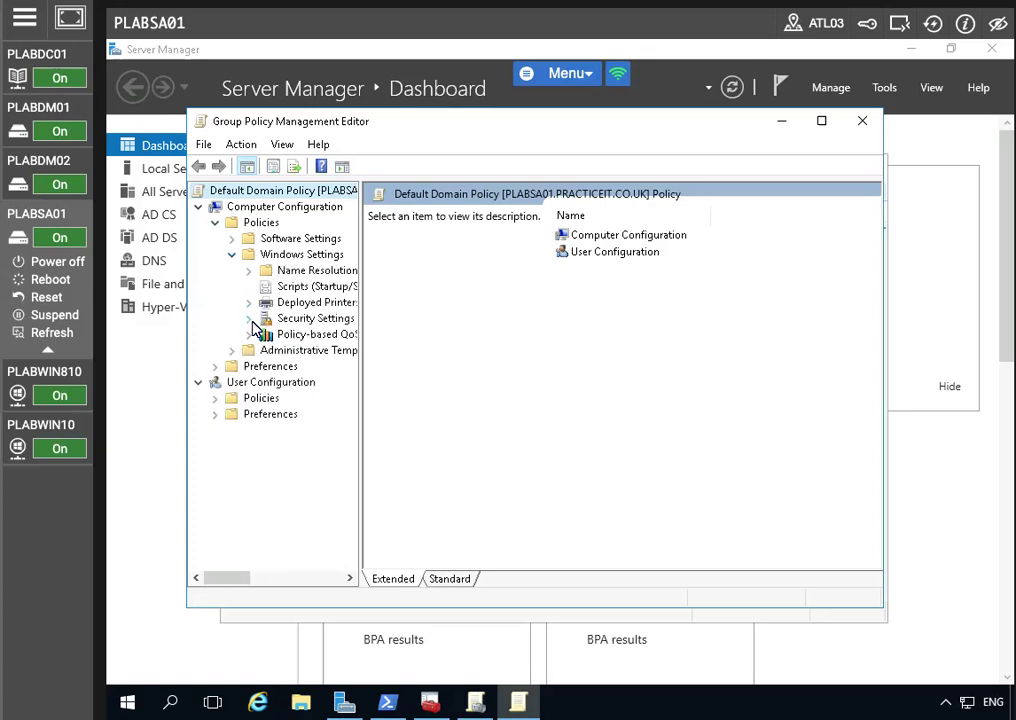
left_click(250, 319)
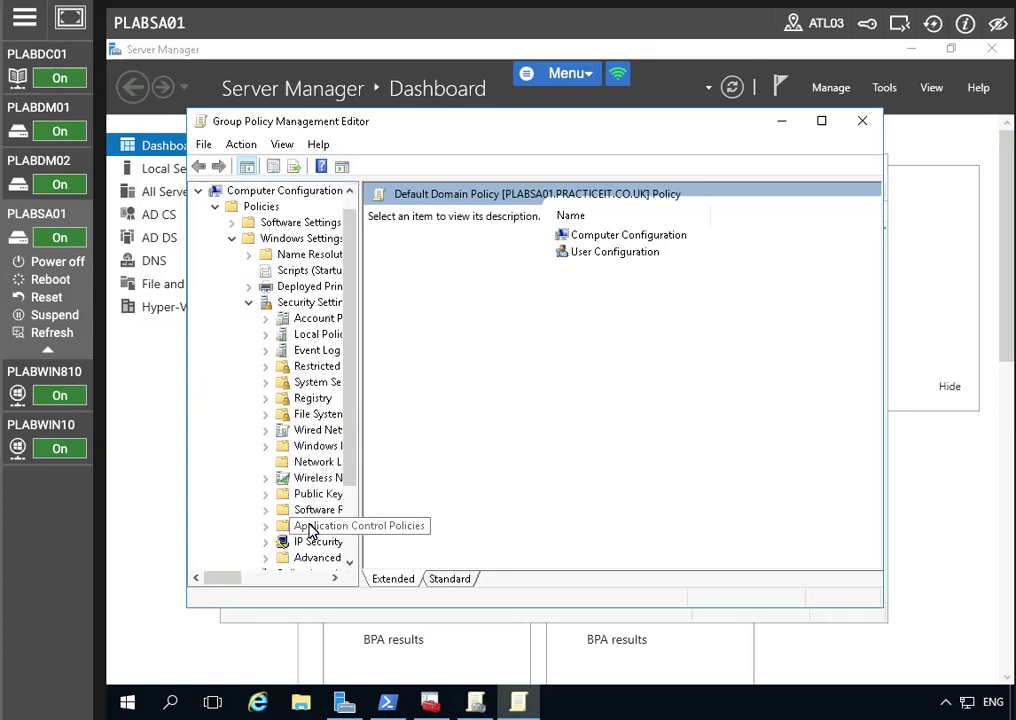
left_click(266, 494)
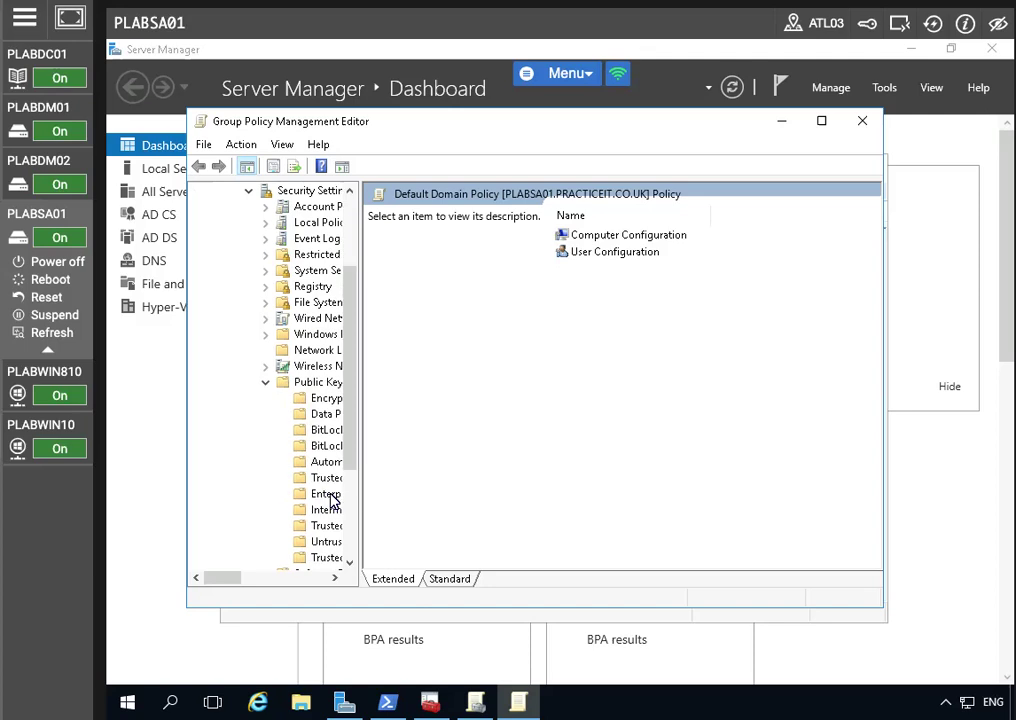
left_click(322, 383)
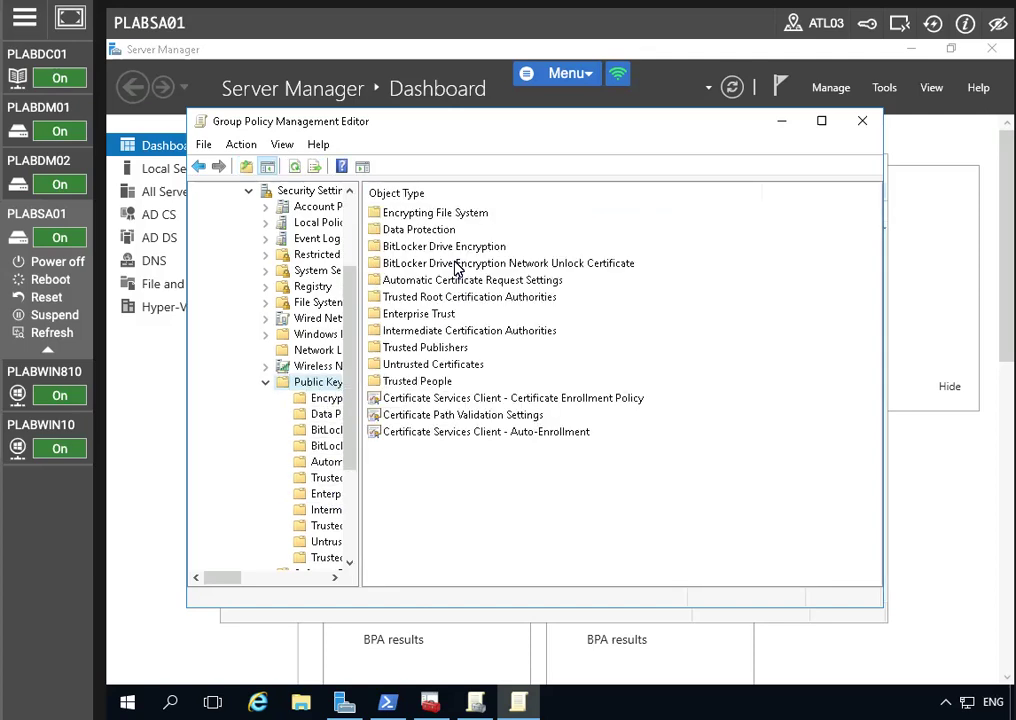
double_click(433, 298)
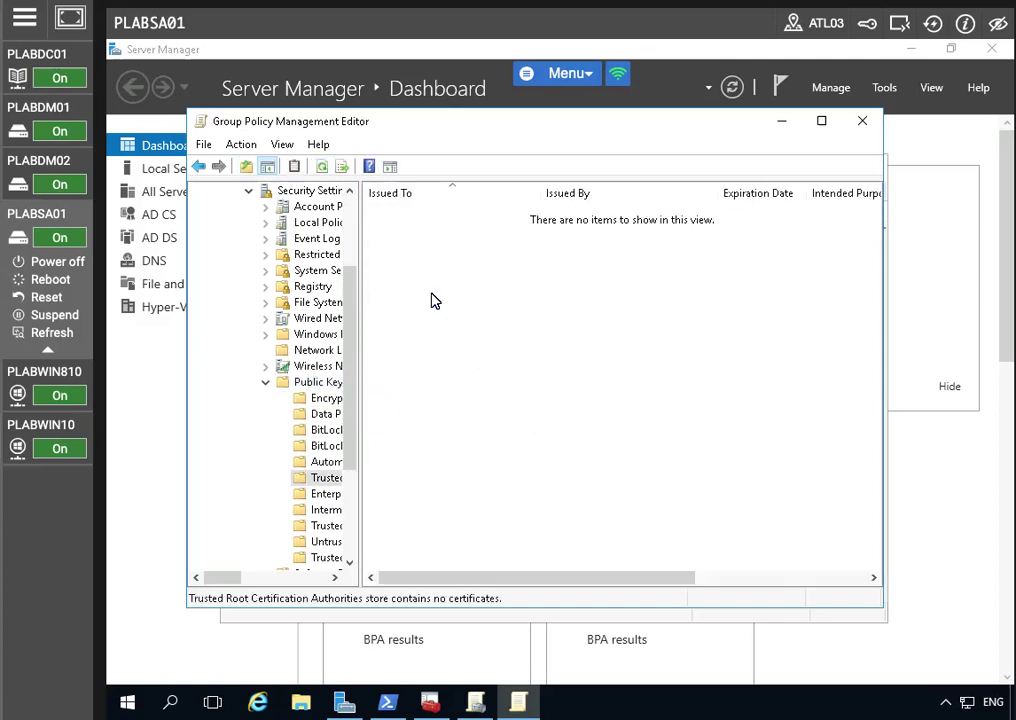
right_click(506, 293)
Import \\plabdc01\c$\plabdc01.cer (PRACTICELABS-PLABDC01-CA) into the trusted root store, then close the editor
left_click(552, 302)
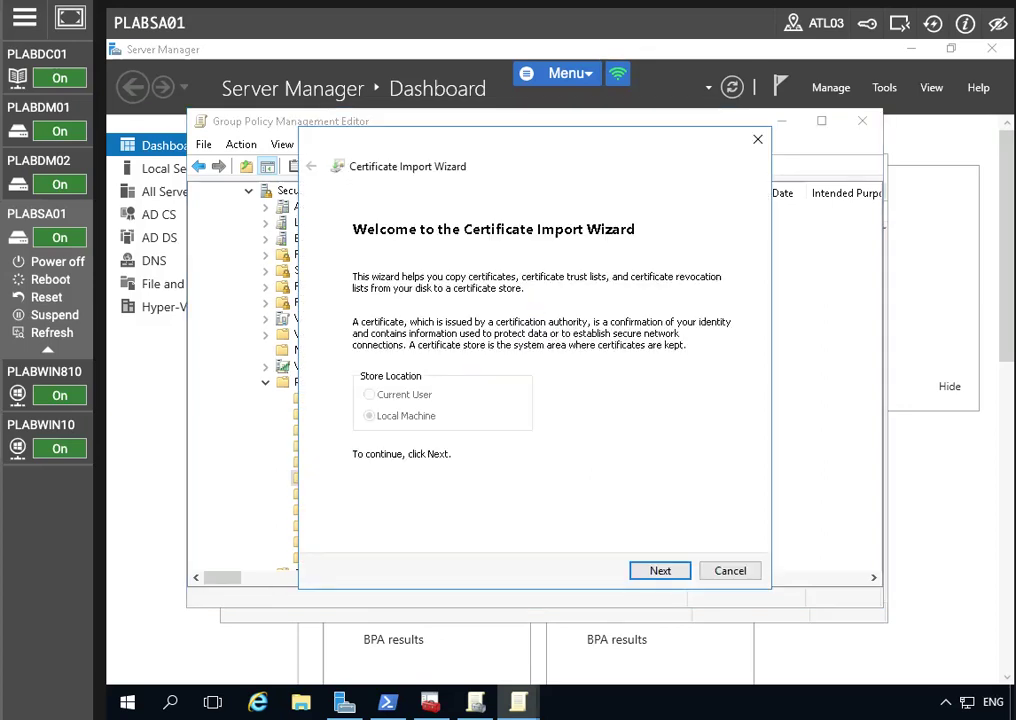
left_click(681, 574)
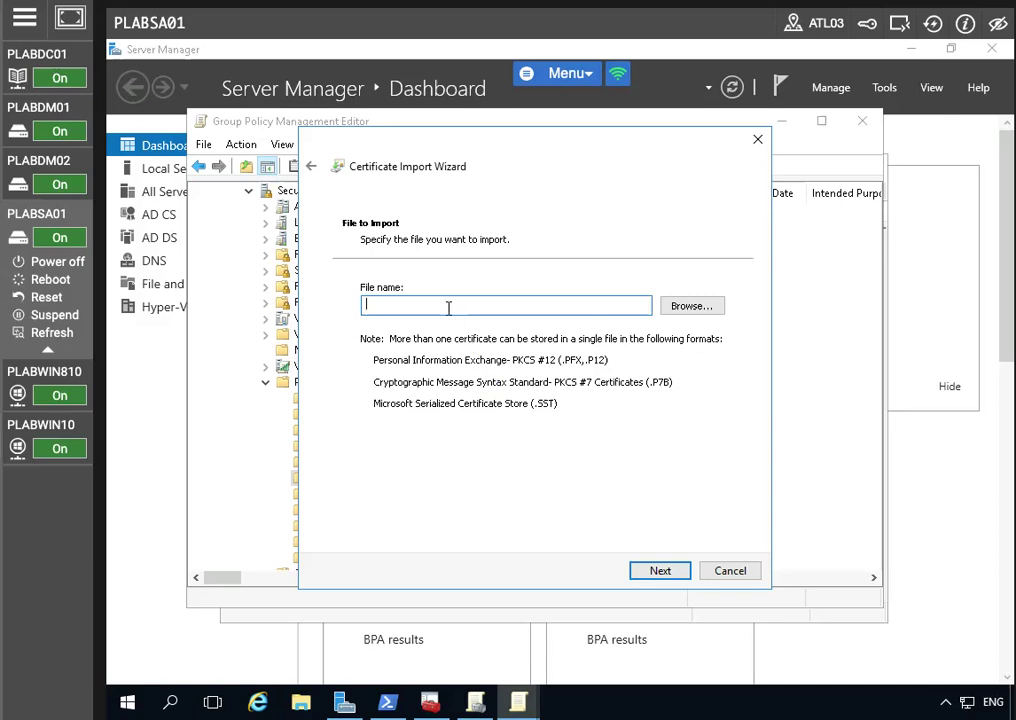
type("\\\\pla")
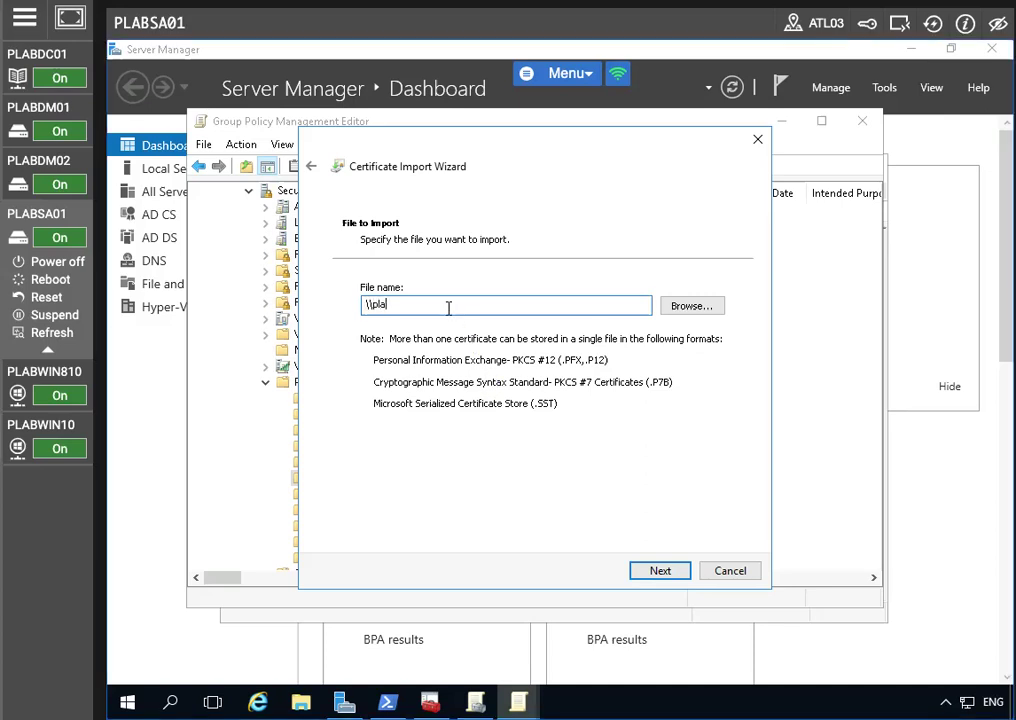
type("bdc01\\c$\\plabdc01.cer")
left_click(658, 574)
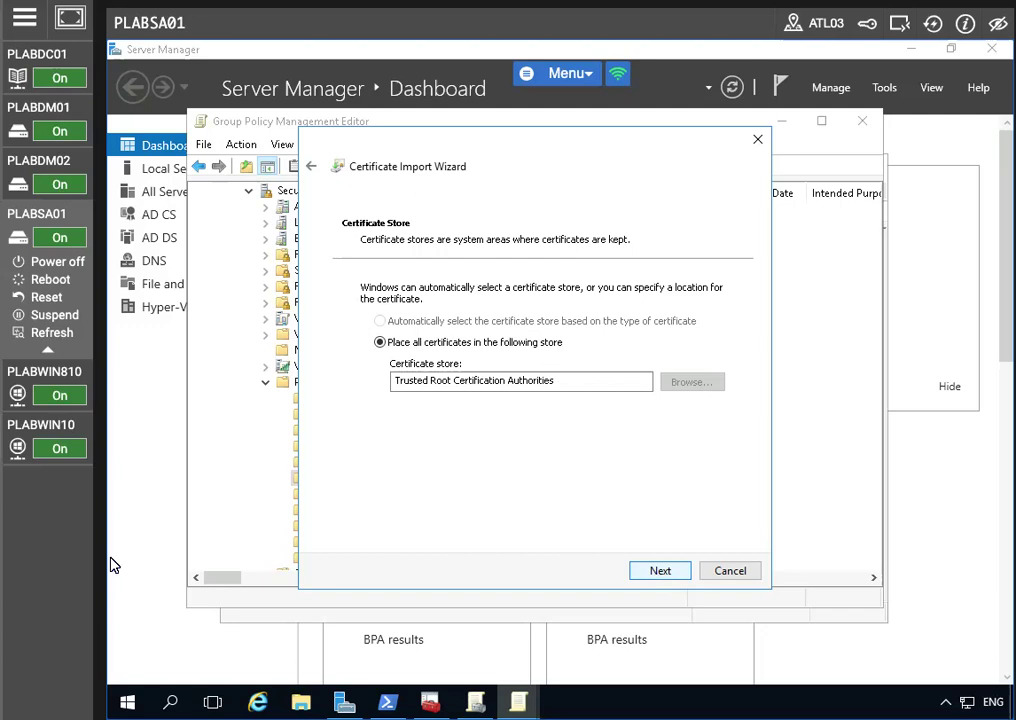
left_click(655, 575)
left_click(655, 572)
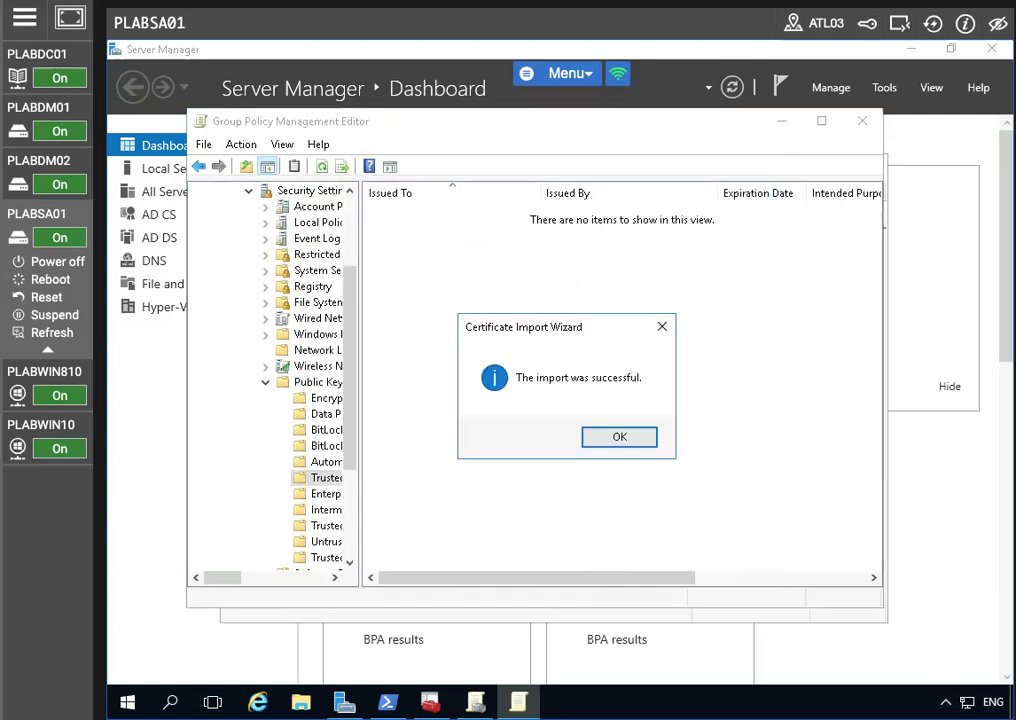
left_click(630, 445)
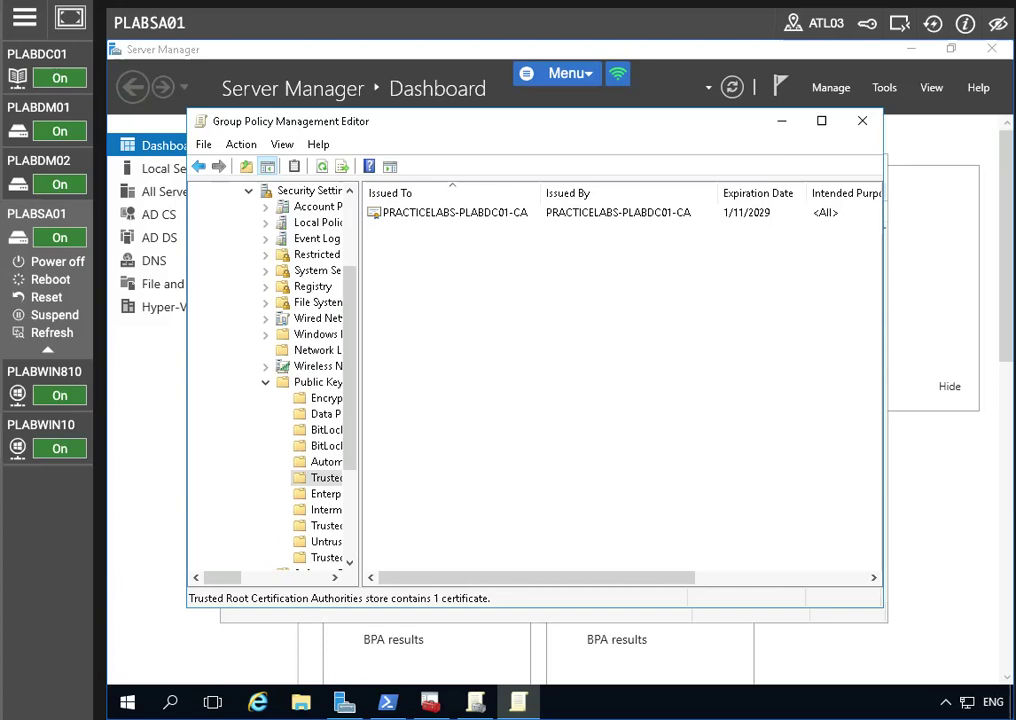
left_click(862, 120)
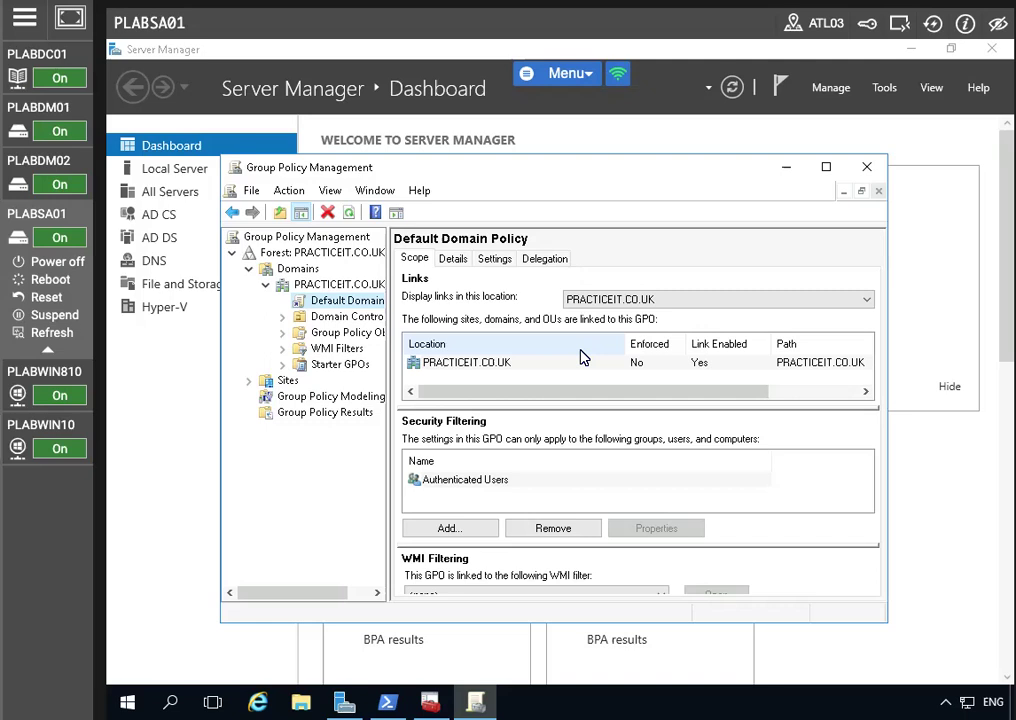
Switch to the PLABDC01 lab machine, showing the PRACTICELABS.COM Default Domain Policy
left_click(288, 424)
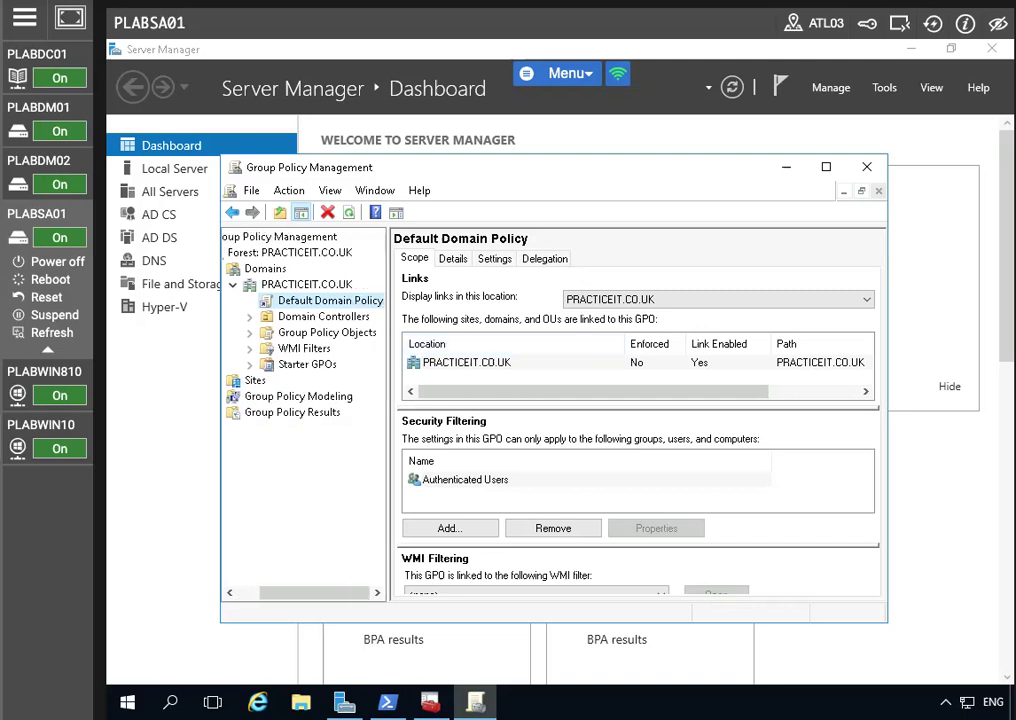
left_click(40, 52)
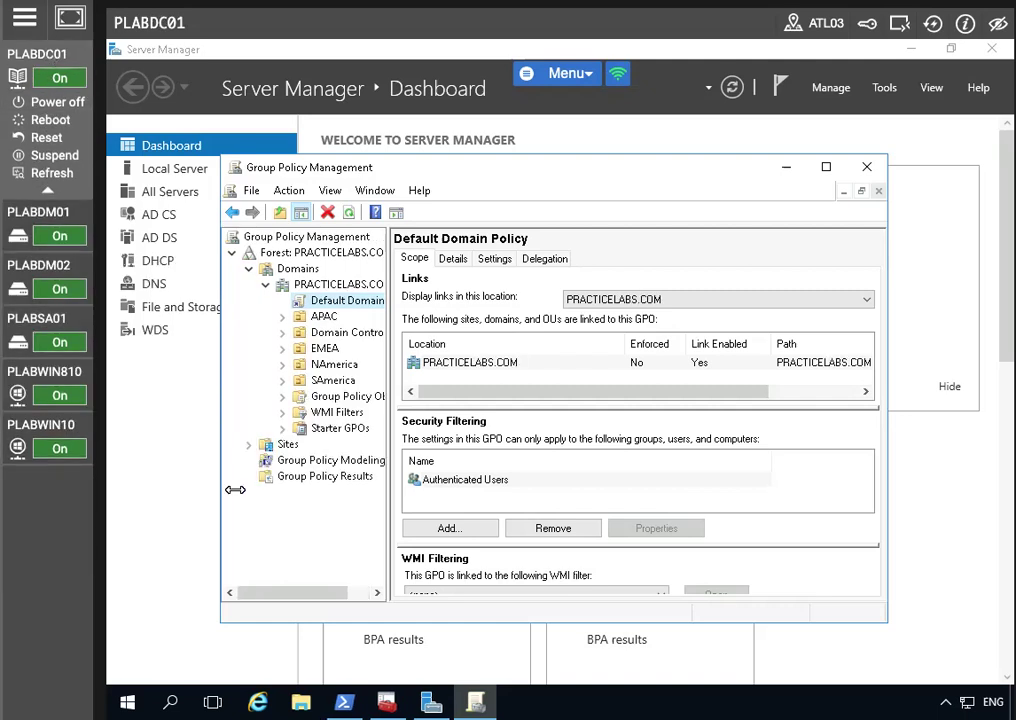
Launch Command Prompt as administrator from the Start menu
left_click(127, 702)
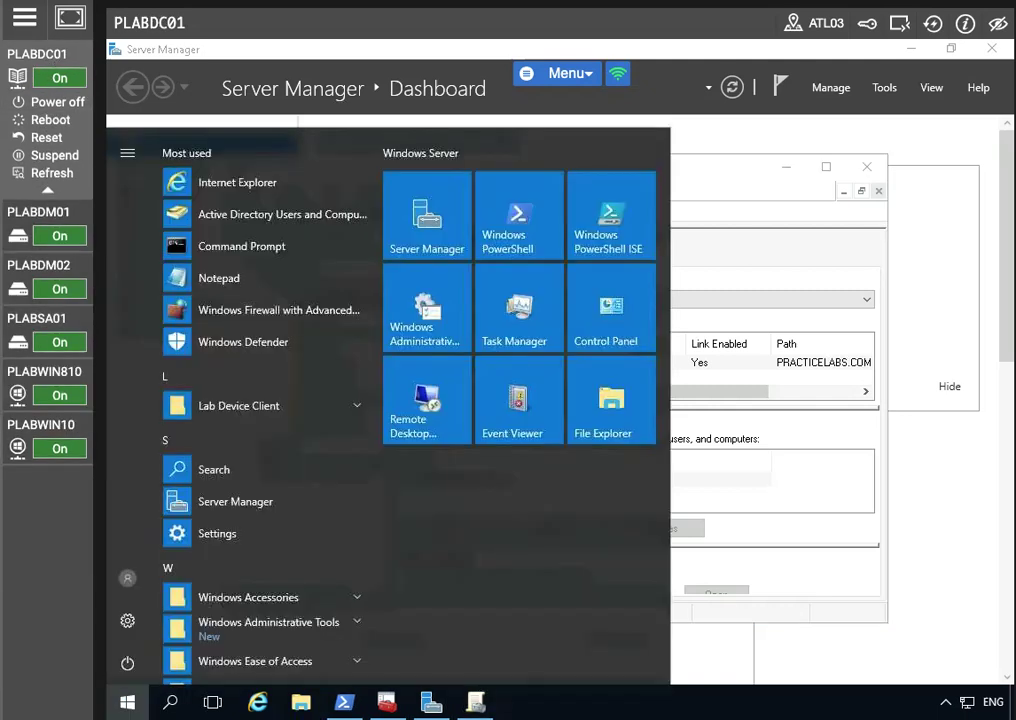
right_click(262, 249)
mouse_move(348, 293)
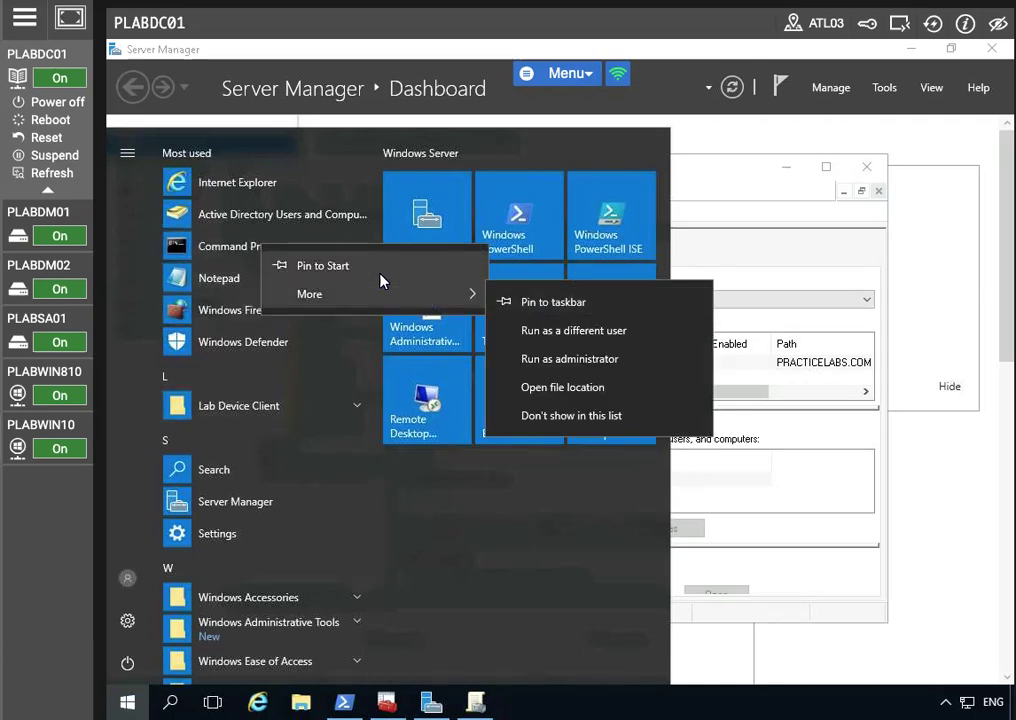
left_click(575, 358)
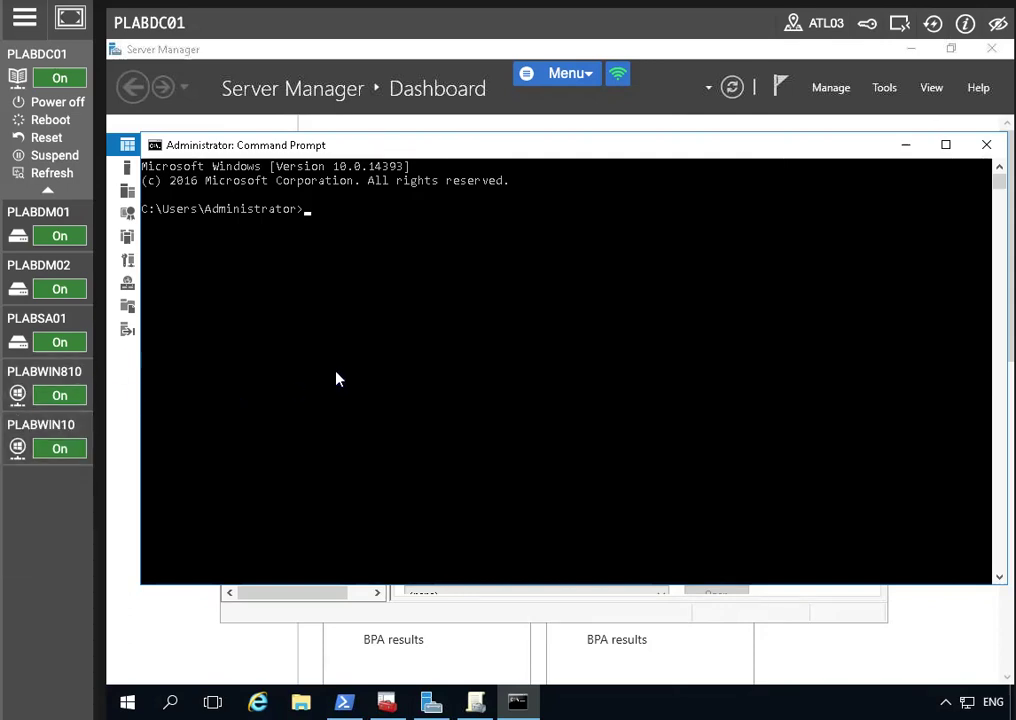
Run netsh to add DNS server 192.168.0.4 at index 2 on Ethernet, correcting the mistyped address
type("net")
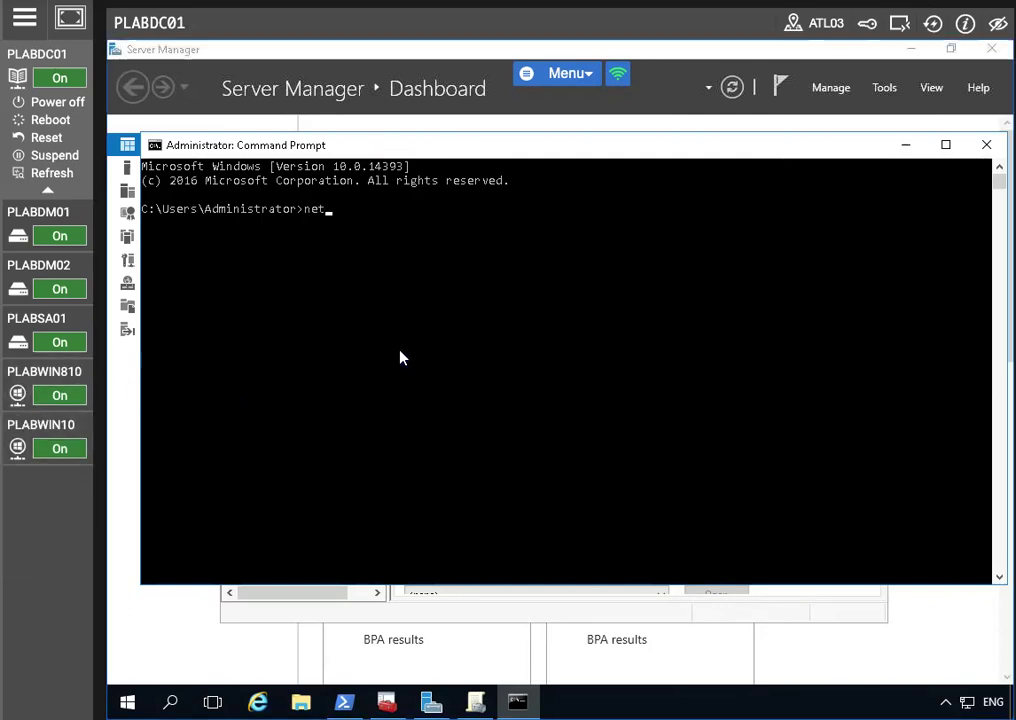
type("sh interface ip add dns name")
key("BackSpace")
type("=Ethernet addr=192.168.0.14 index=2")
key("Return")
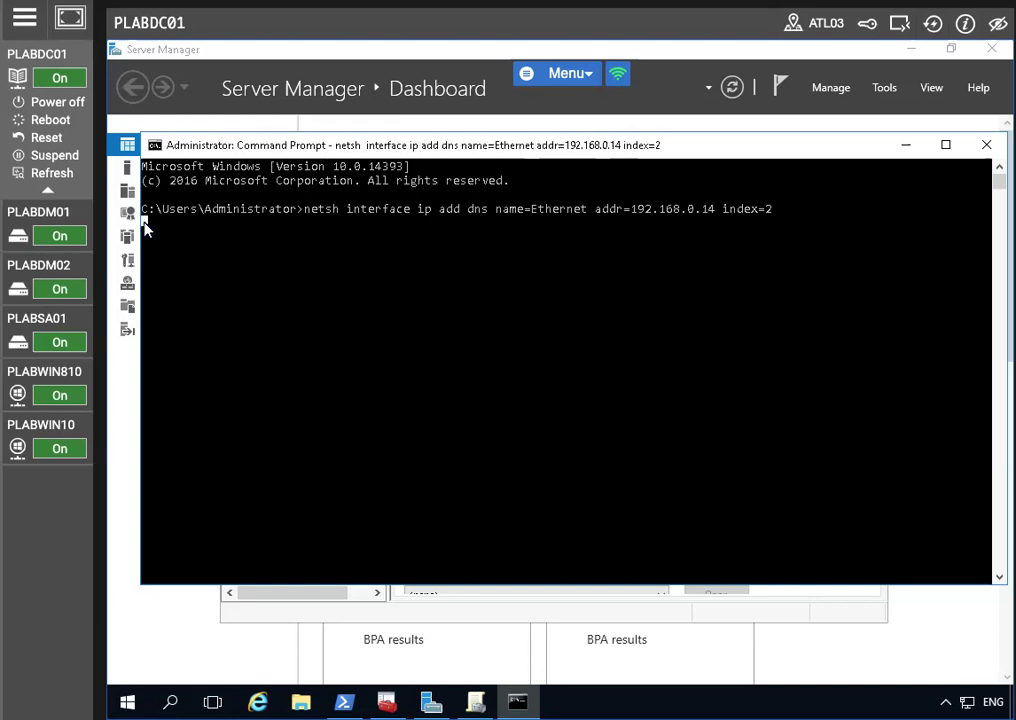
key("Up")
key("Return")
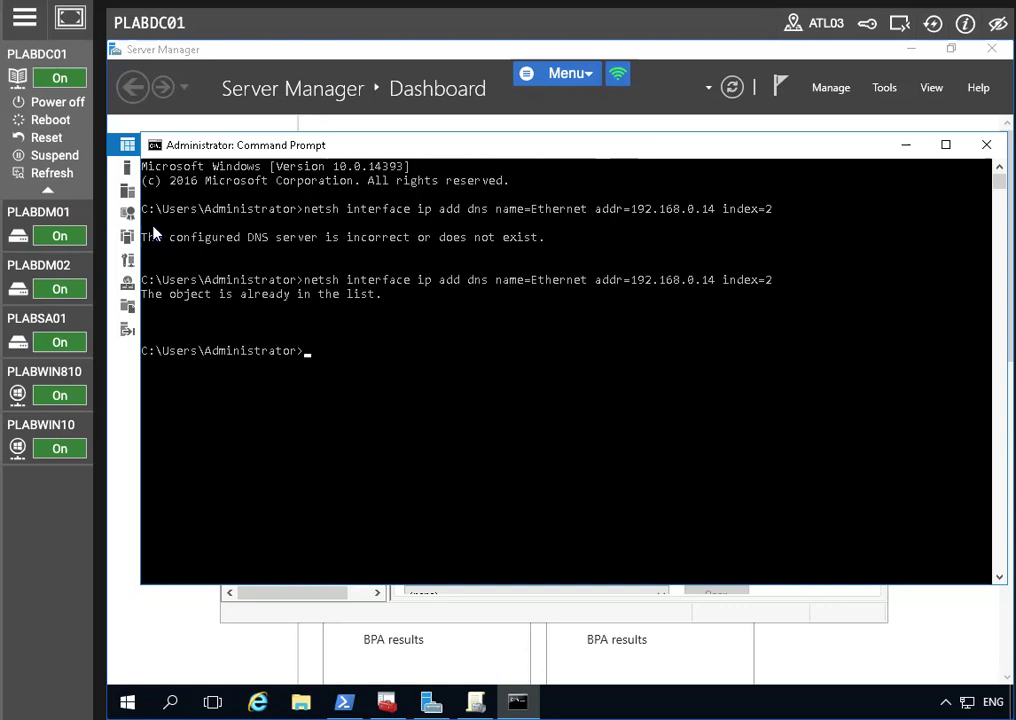
key("Up")
key("Left")
key("Left")
key("Left")
key("Left")
key("Left")
key("Left")
key("Left")
key("Left")
key("Left")
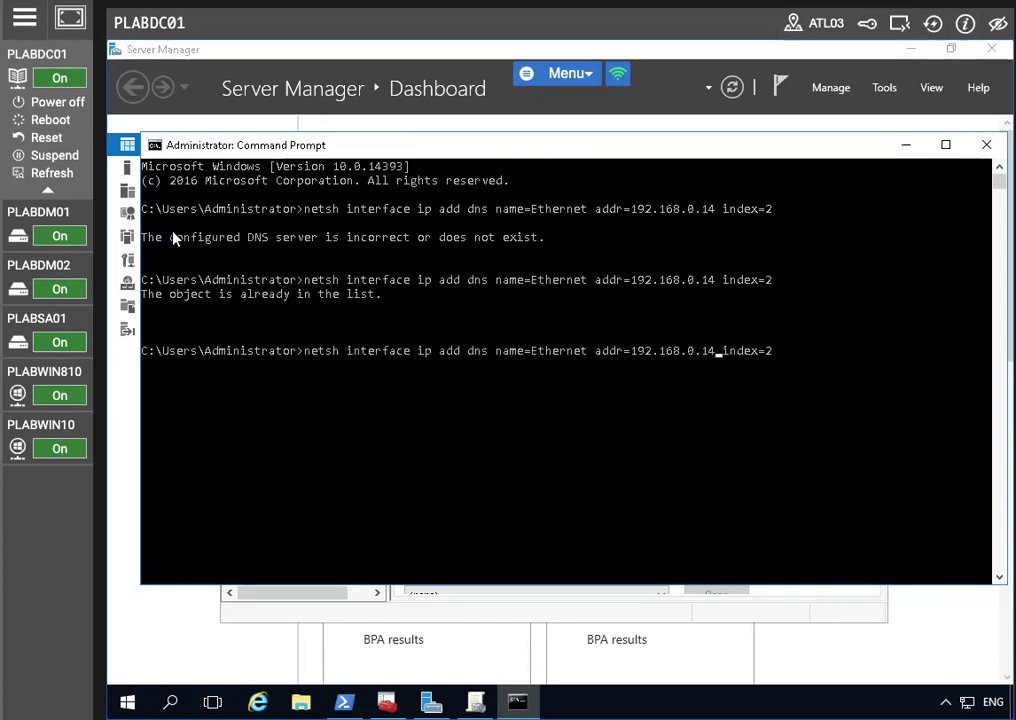
key("BackSpace")
key("Return")
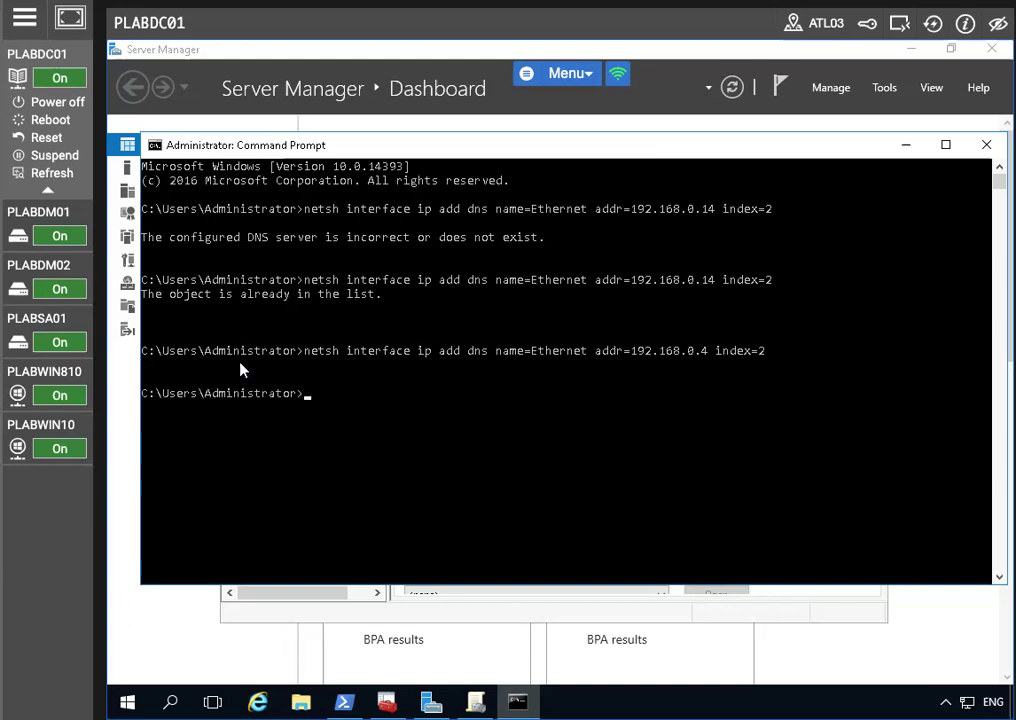
Minimize Command Prompt and launch DNS Manager from Server Manager's administrative tools
left_click(907, 146)
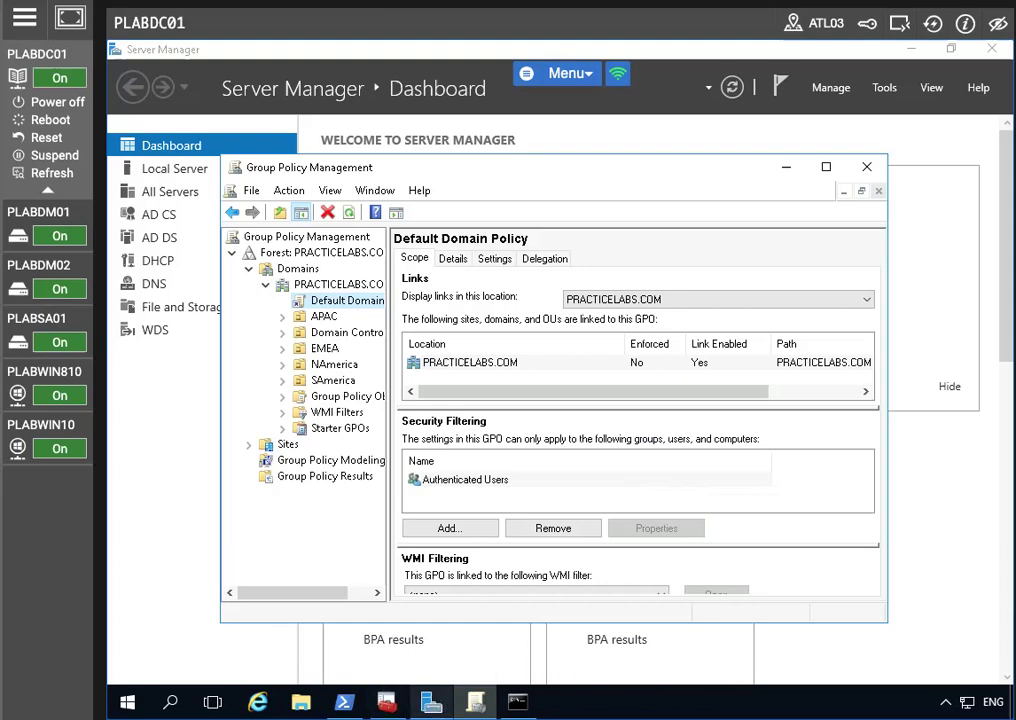
left_click(431, 701)
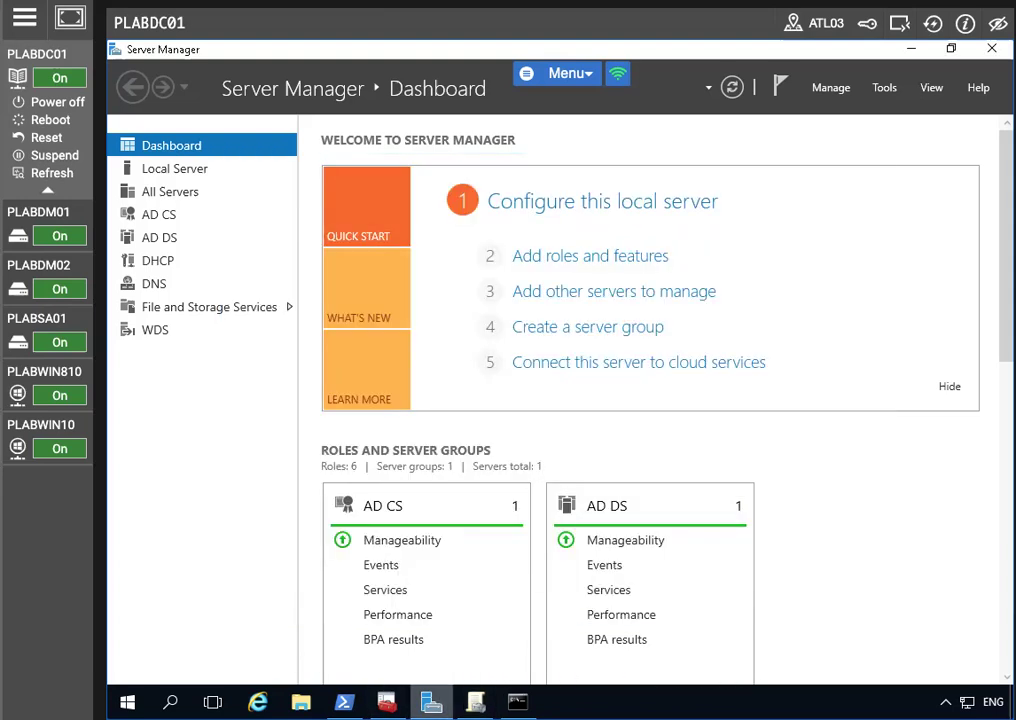
left_click(880, 88)
left_click(933, 24)
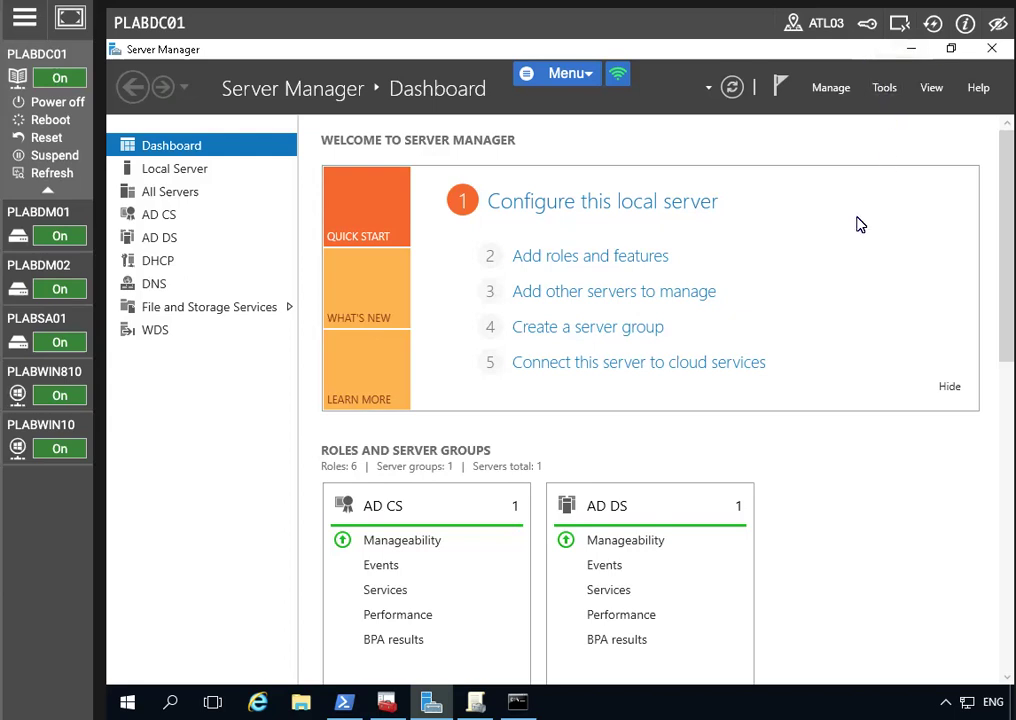
left_click(884, 87)
left_click(776, 410)
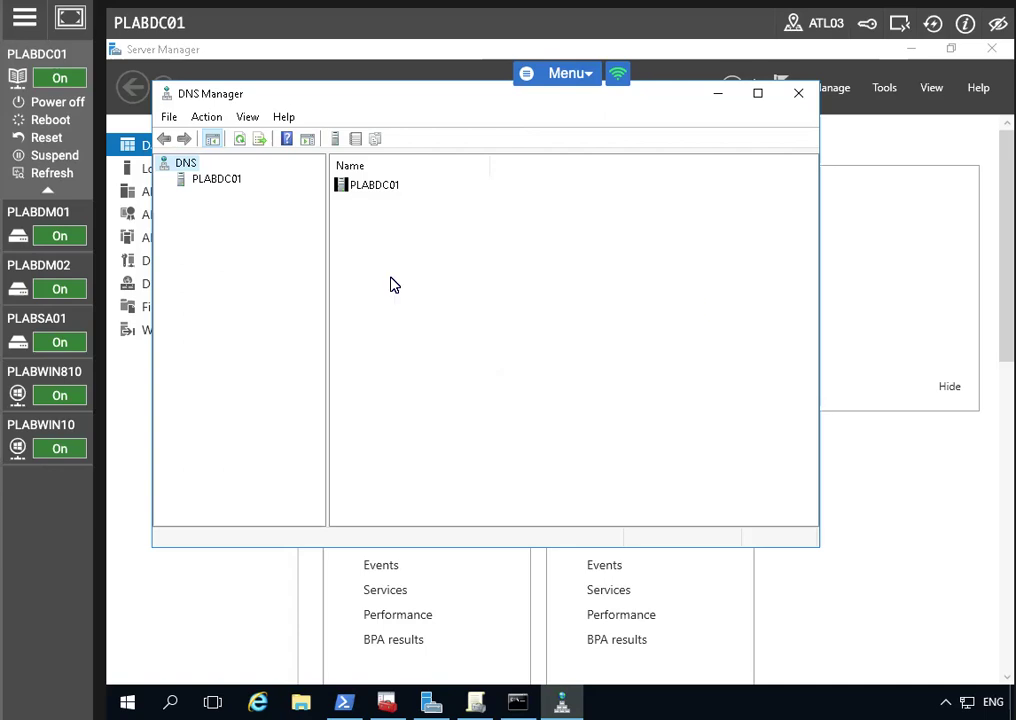
Go to PLABDC01's Conditional Forwarders folder and start a new conditional forwarder
left_click(197, 179)
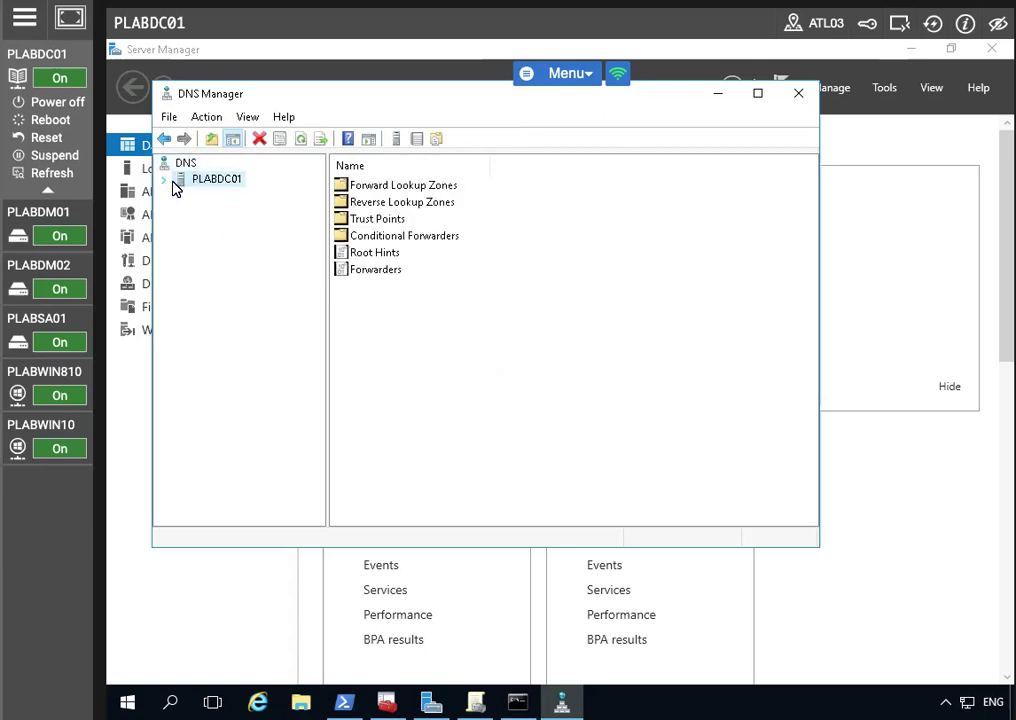
left_click(165, 180)
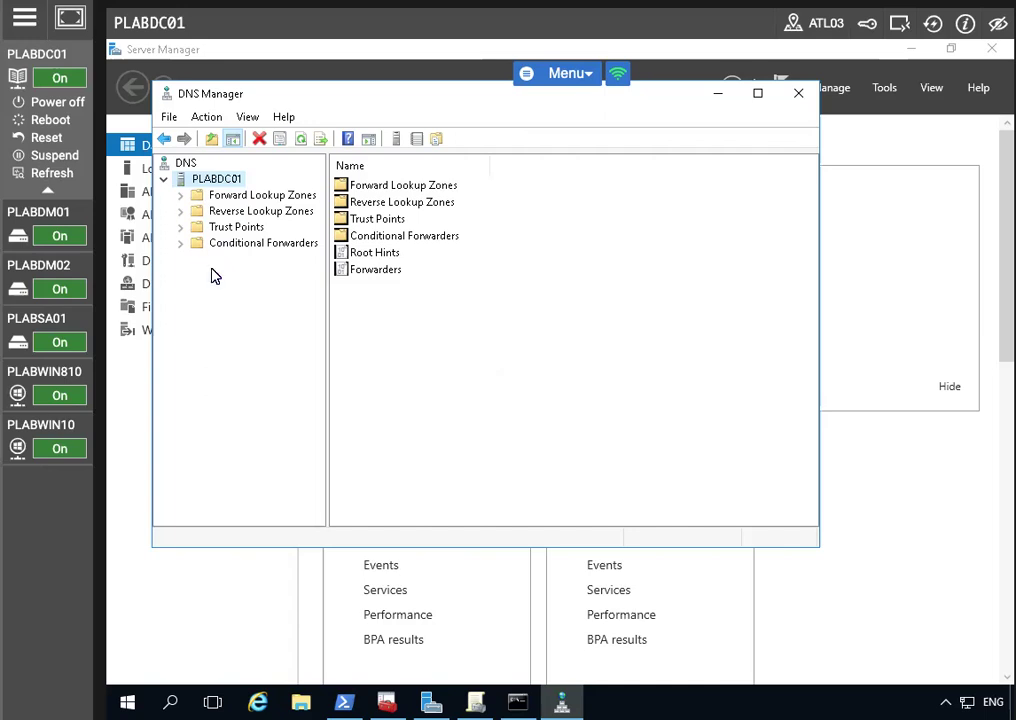
left_click(236, 245)
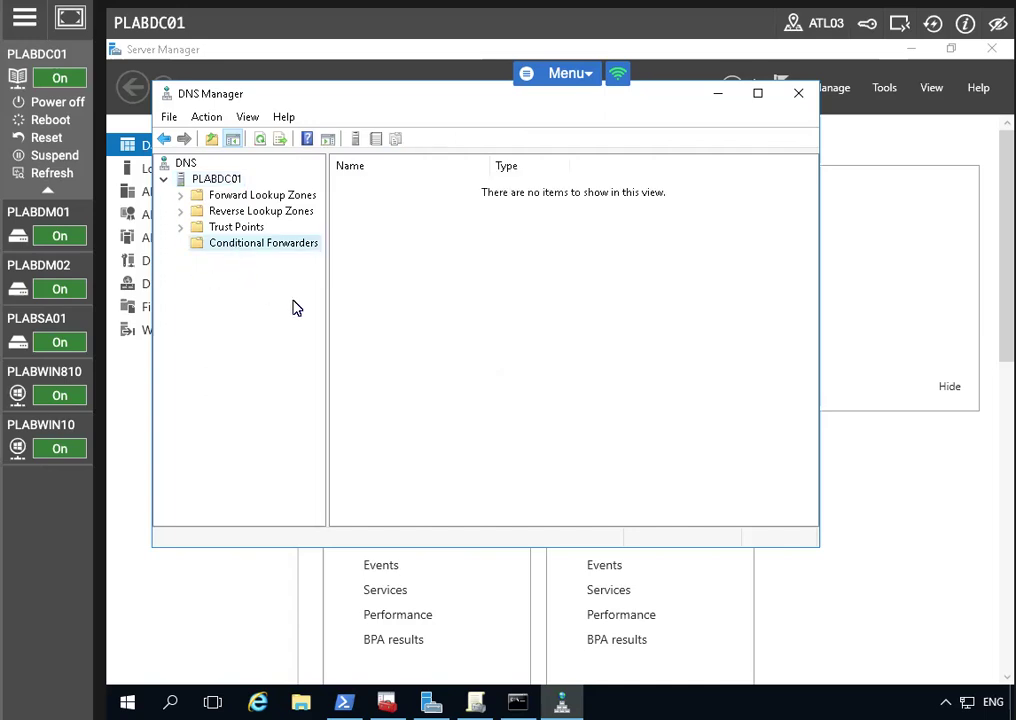
right_click(540, 286)
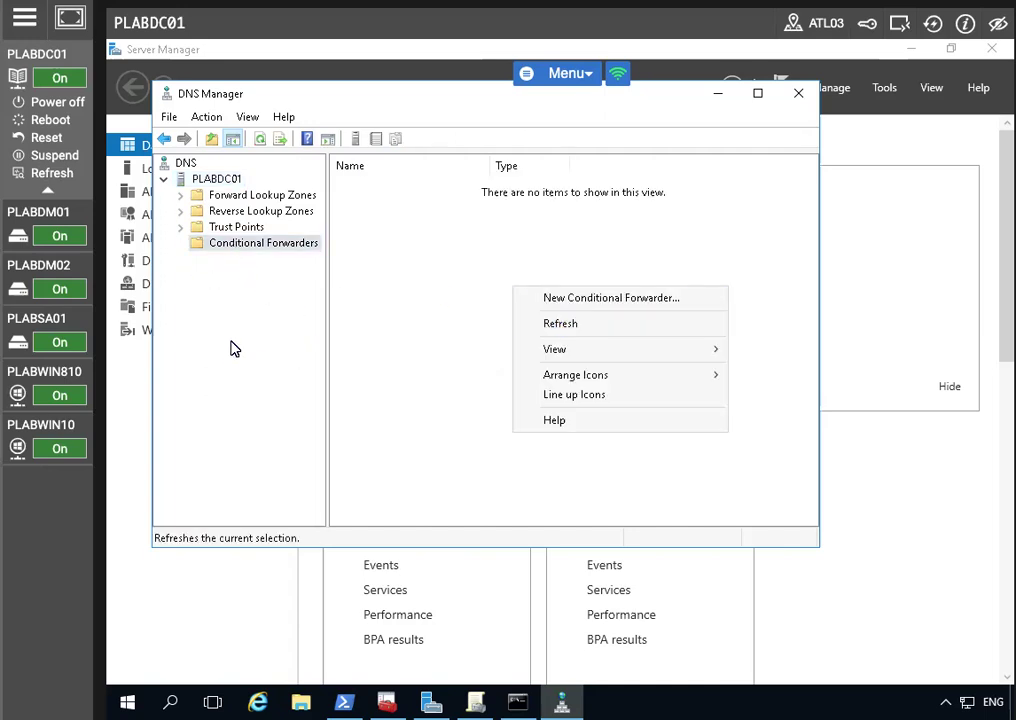
left_click(255, 243)
right_click(254, 234)
left_click(231, 252)
right_click(232, 246)
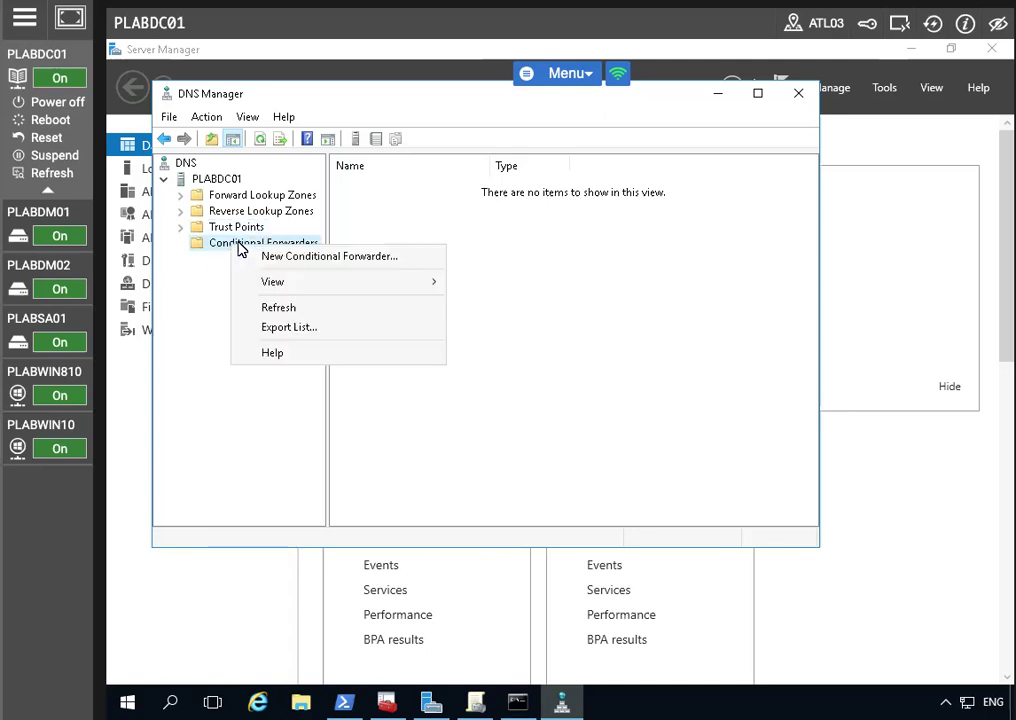
left_click(331, 257)
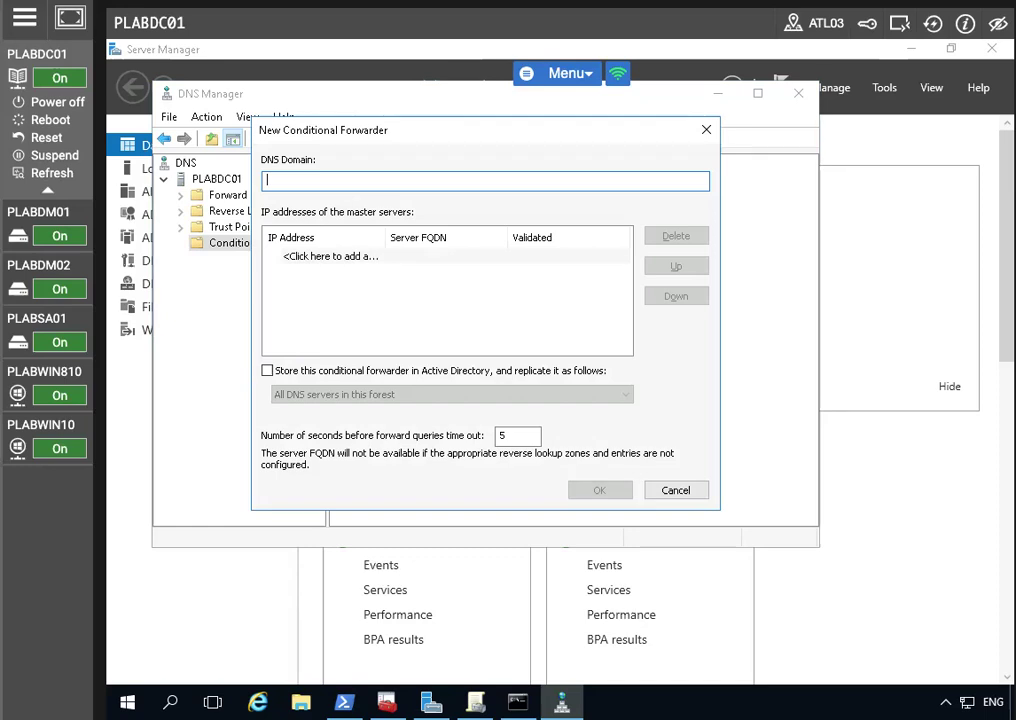
Forward PRACTICEIT.CO.UK to master 192.168.0.4, stored in Active Directory, and save
left_click(330, 256)
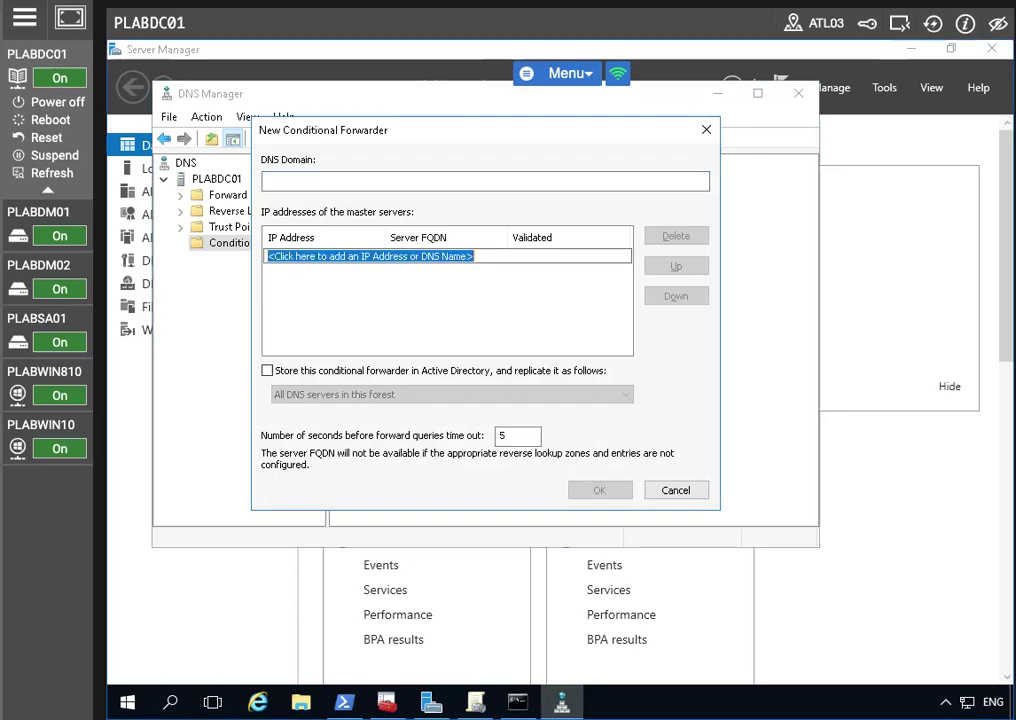
left_click(307, 182)
type("PRACTI")
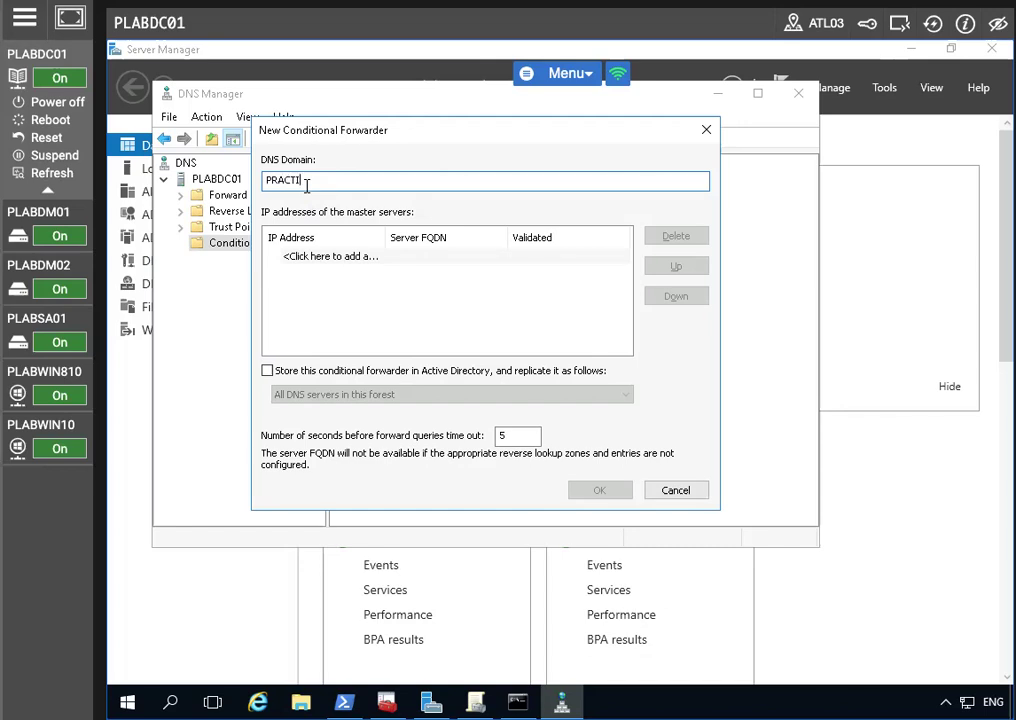
type("CEIT.CO.UK")
left_click(330, 256)
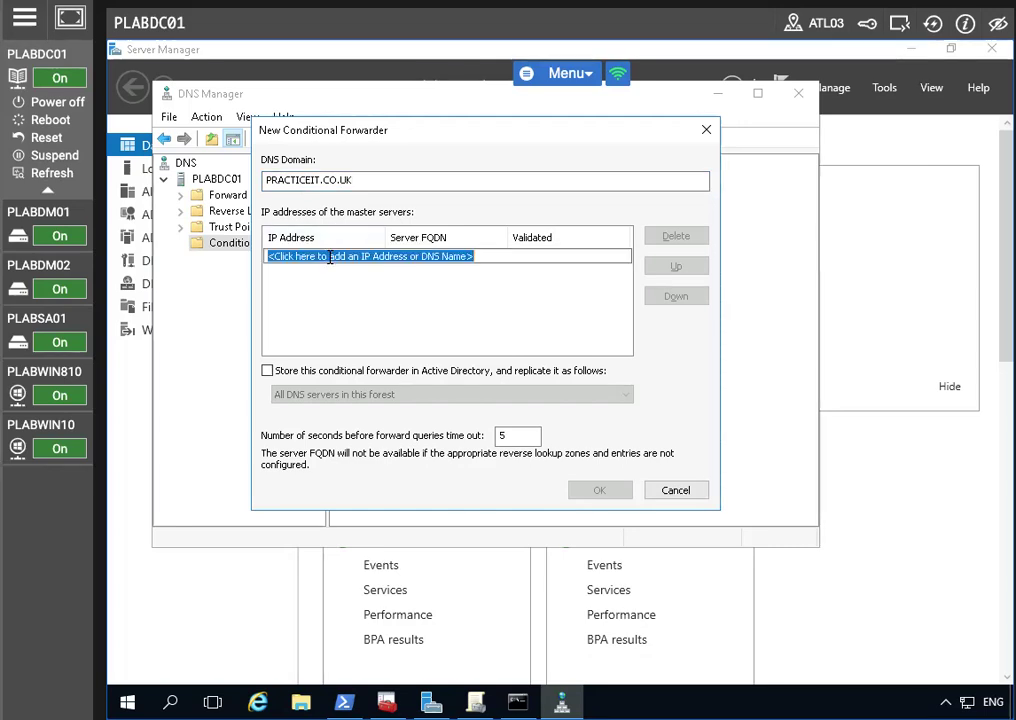
type("192.1")
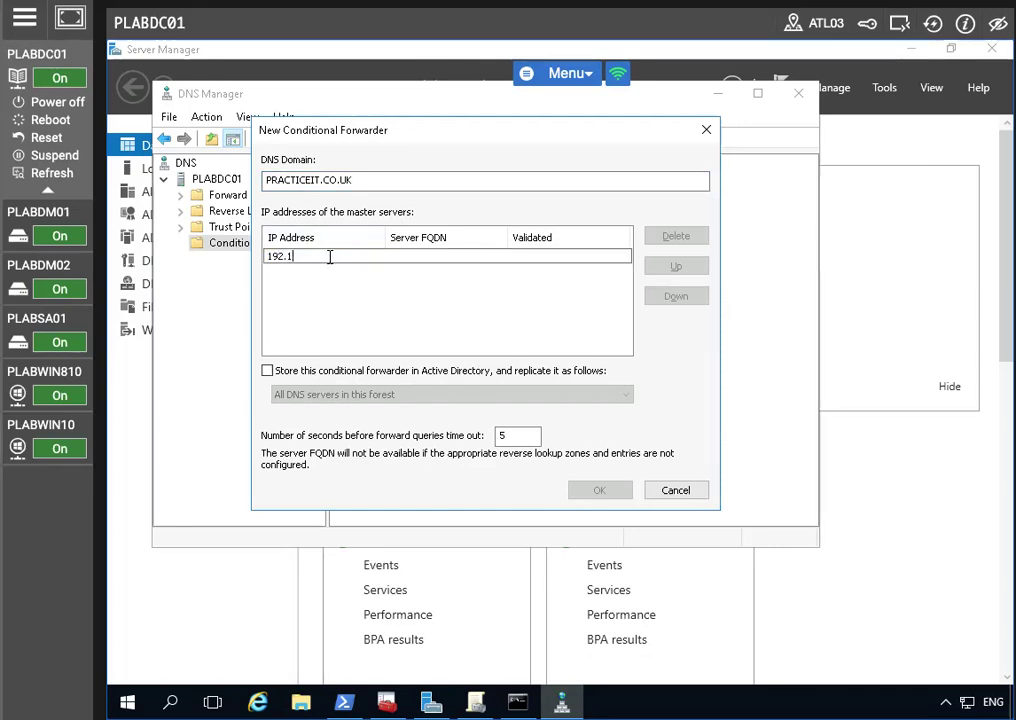
type("68.0.14")
key("BackSpace")
key("BackSpace")
type("4")
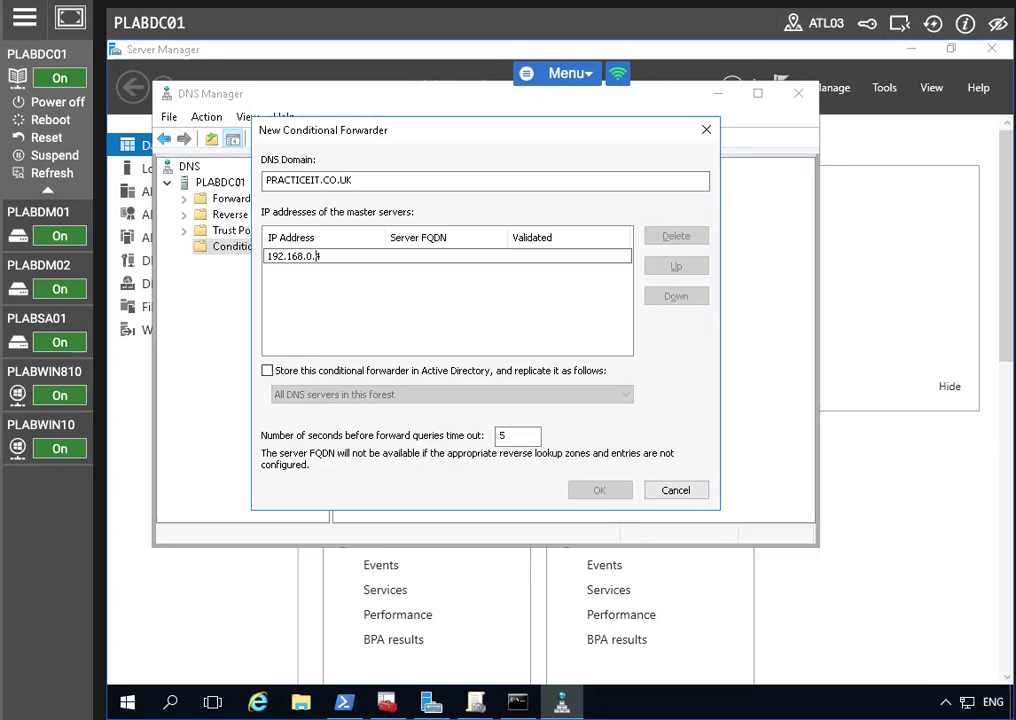
left_click(285, 374)
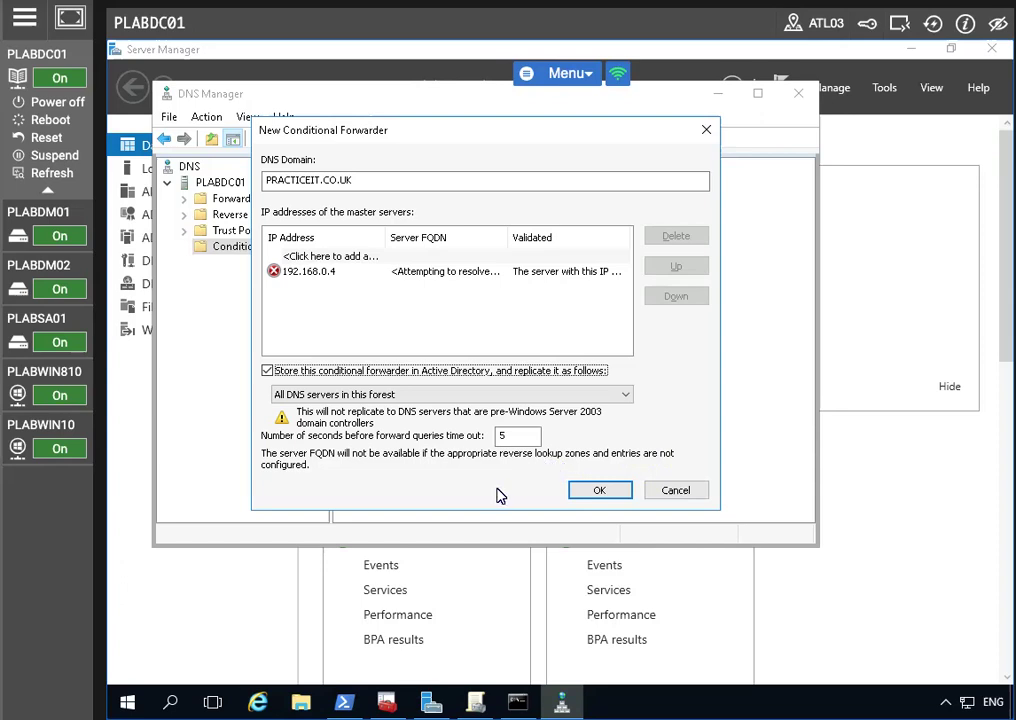
left_click(596, 490)
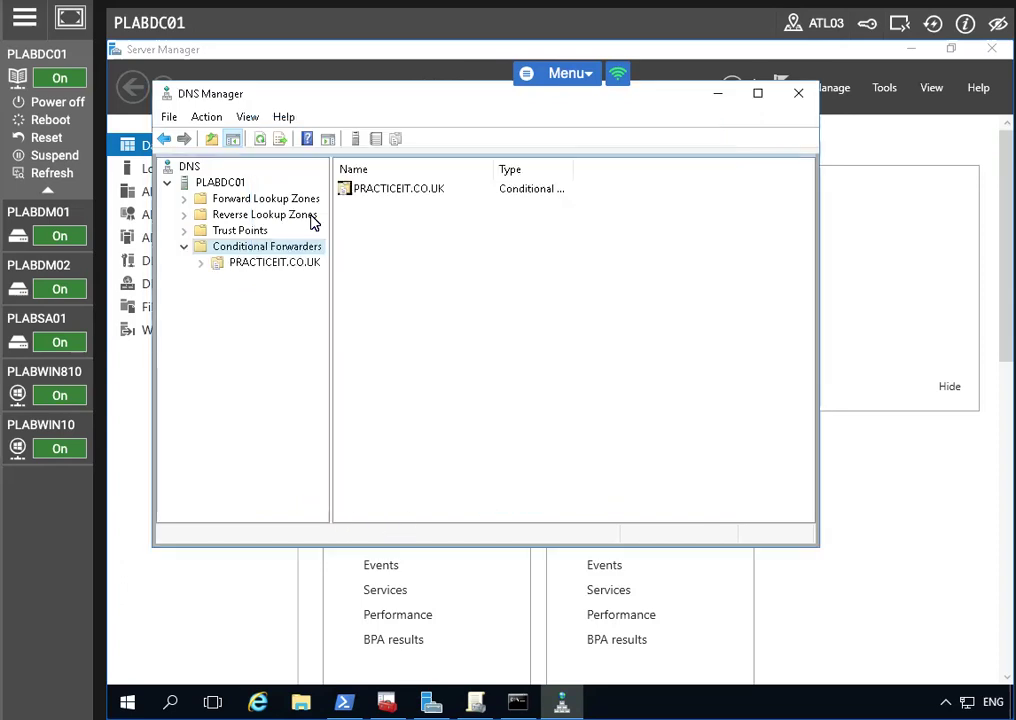
Maximize DNS Manager, expand Forward Lookup Zones and bring up the PRACTICELABS.COM zone's actions
left_click(390, 190)
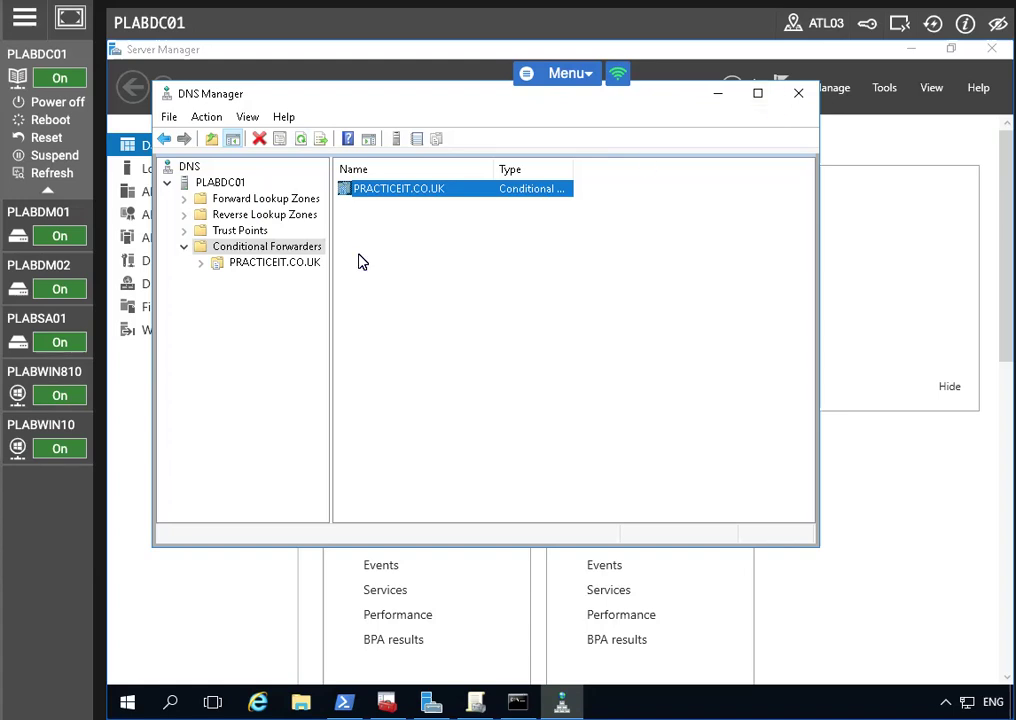
left_click(760, 94)
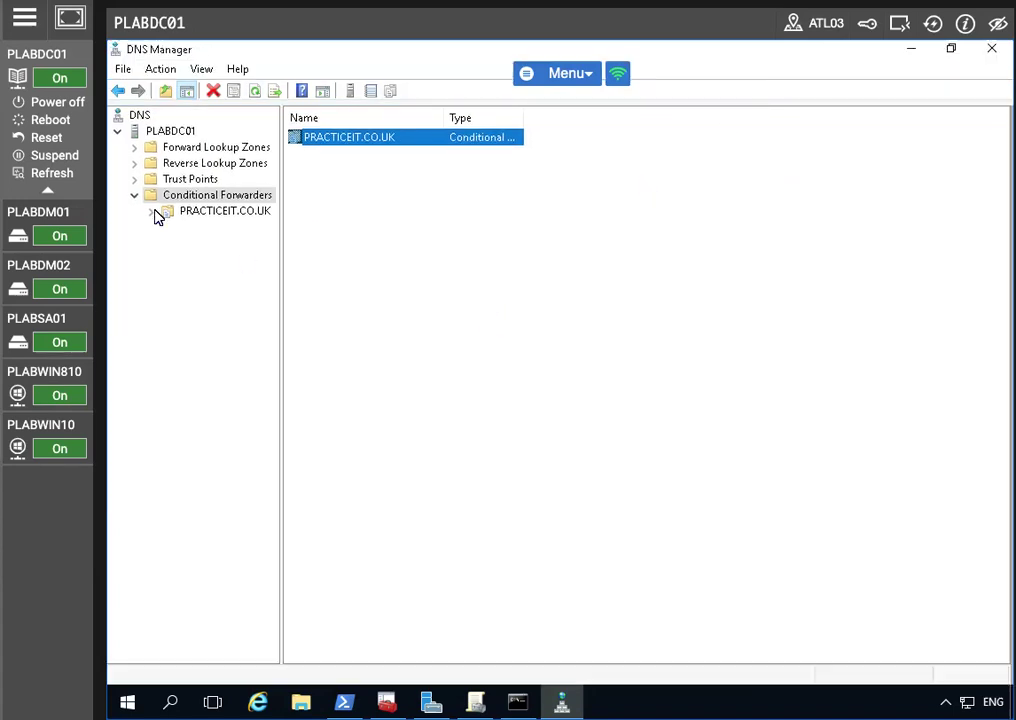
left_click(140, 149)
left_click(133, 149)
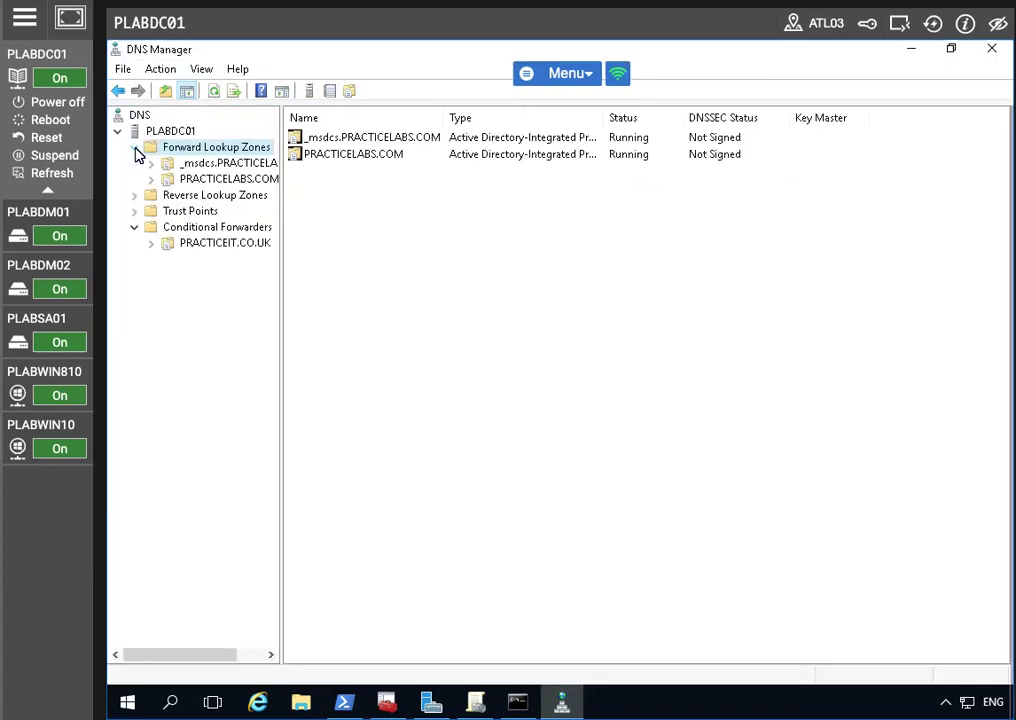
left_click(222, 178)
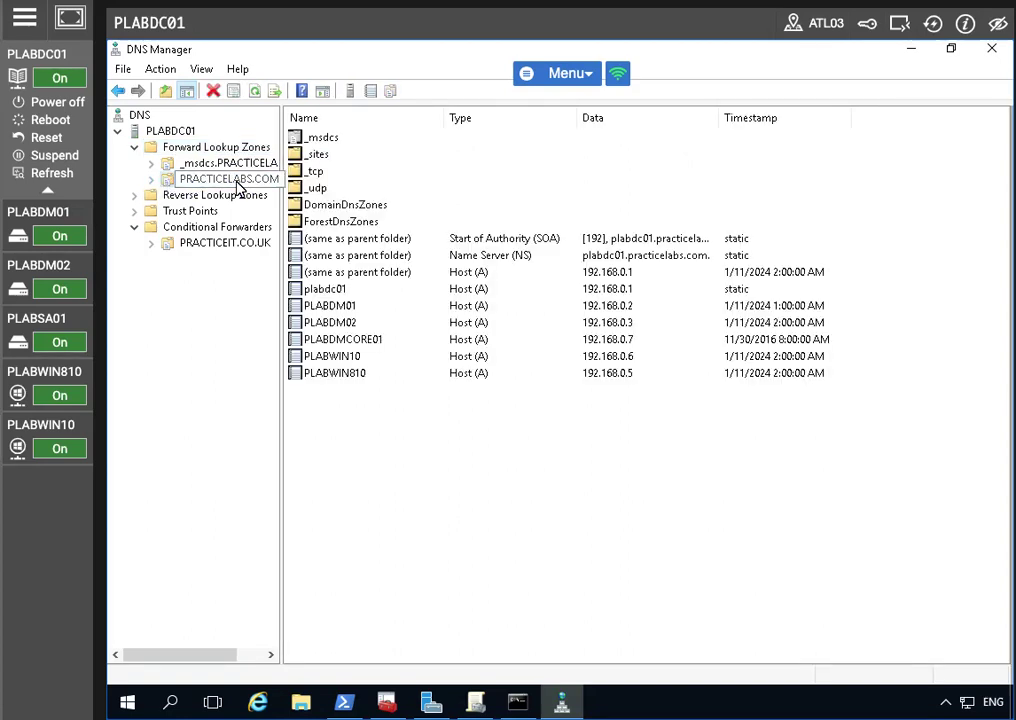
right_click(229, 182)
left_click(196, 330)
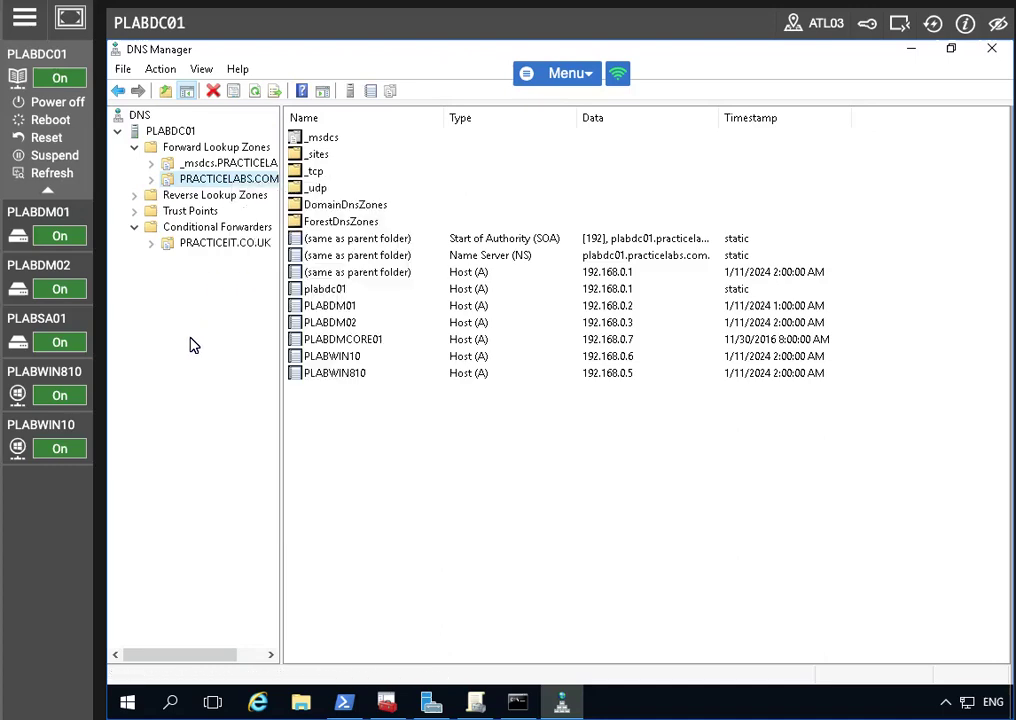
right_click(238, 188)
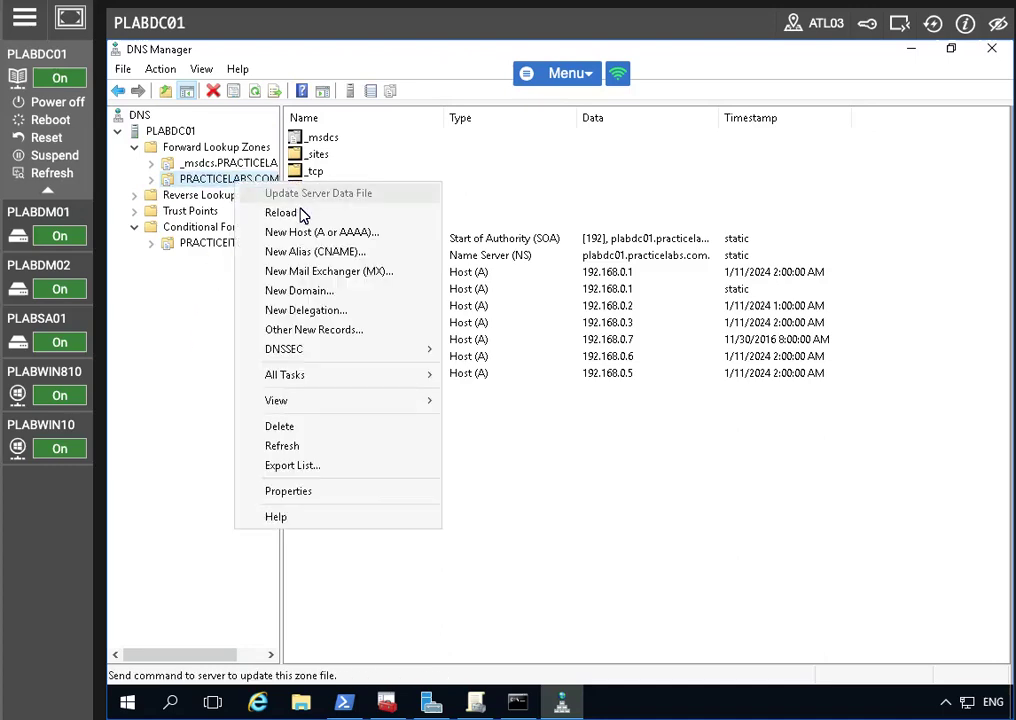
Add host record adfs pointing to 192.168.0.1 in PRACTICELABS.COM
left_click(311, 229)
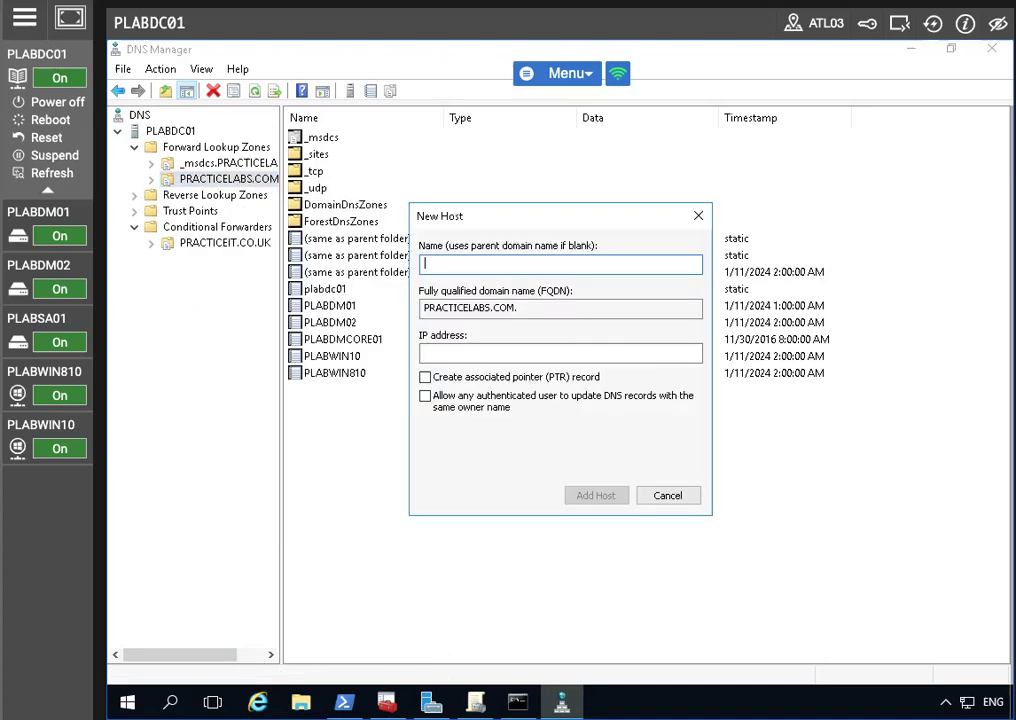
type("ADFS")
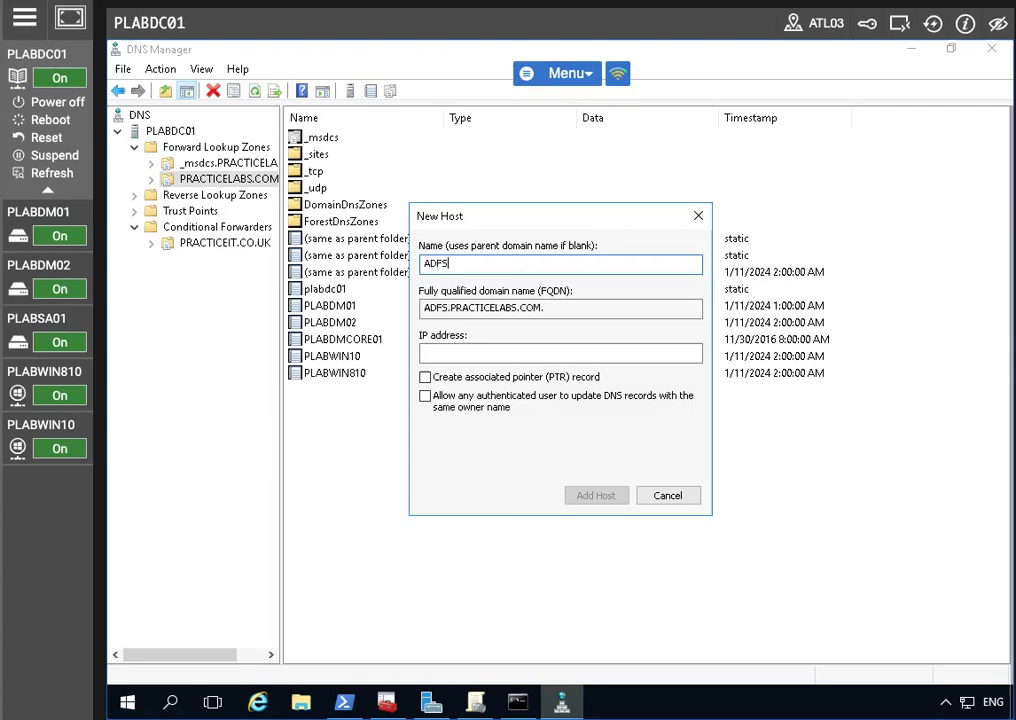
key("BackSpace")
key("BackSpace")
key("BackSpace")
key("BackSpace")
type("adfs")
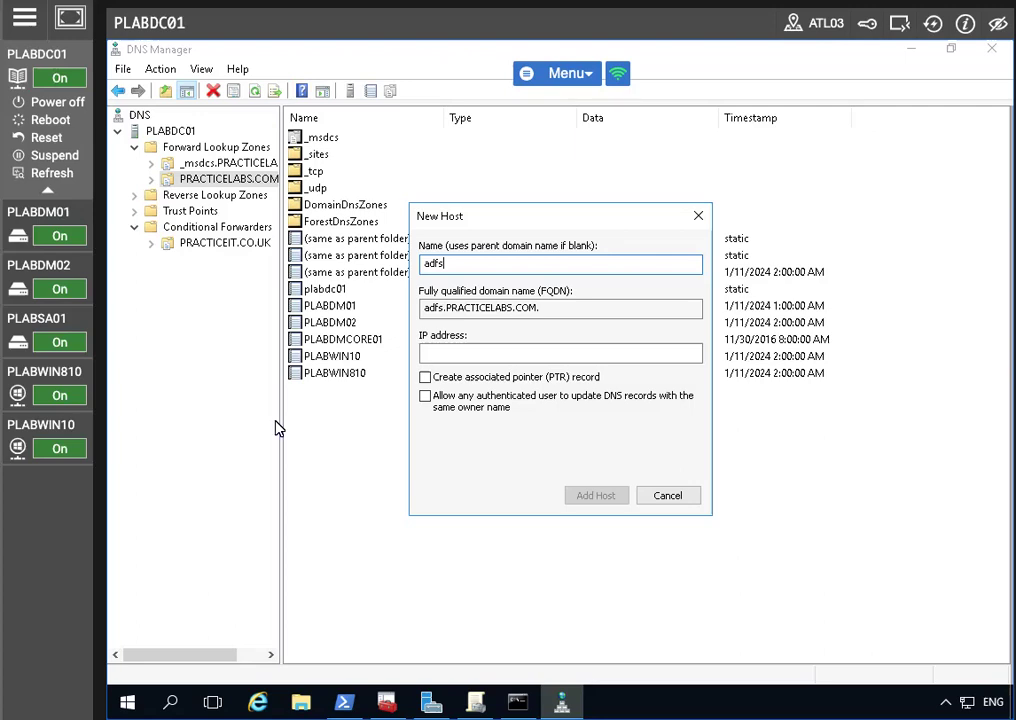
left_click(475, 351)
type("192.168.0.1")
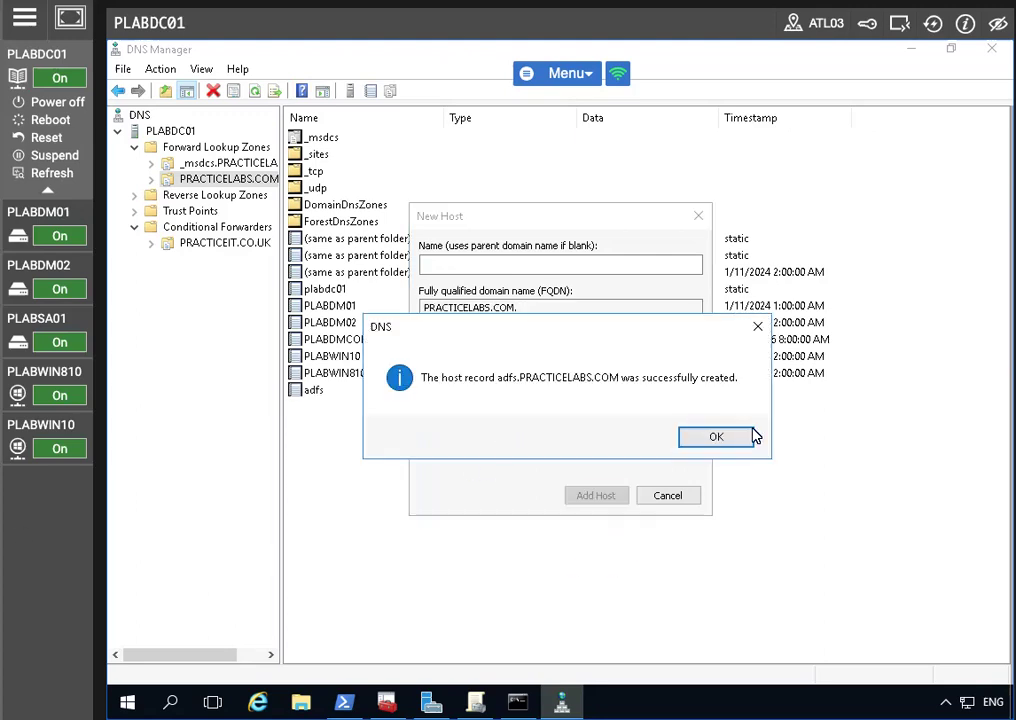
left_click(752, 436)
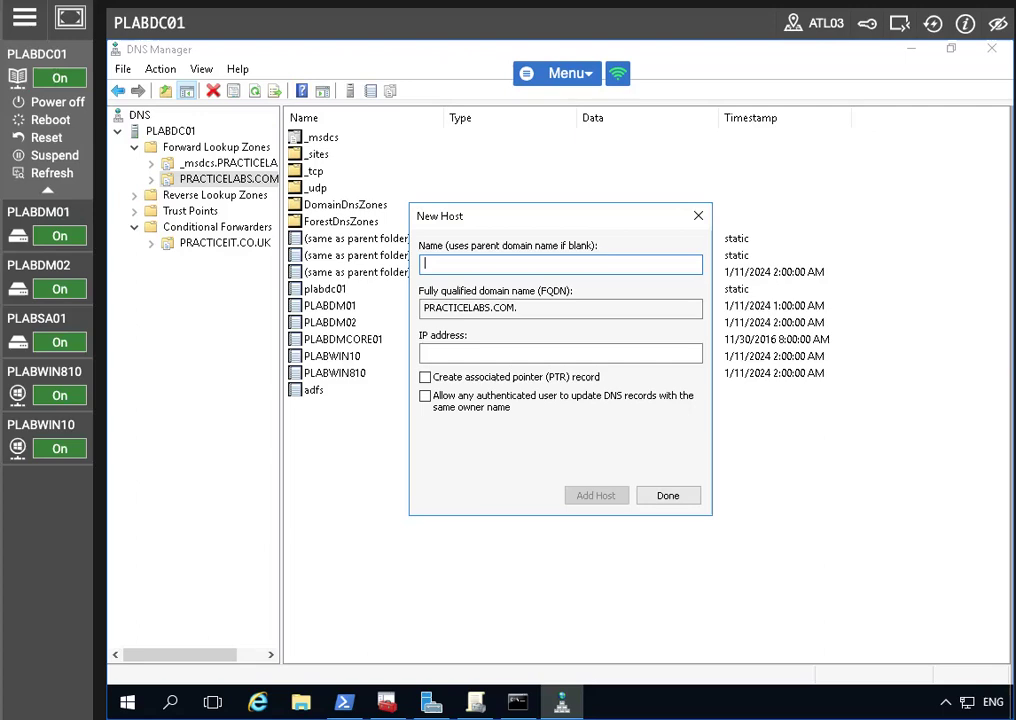
Add host record certauth.adfs at 192.168.0.1, finish, and switch to PLABSA01
type("certauth")
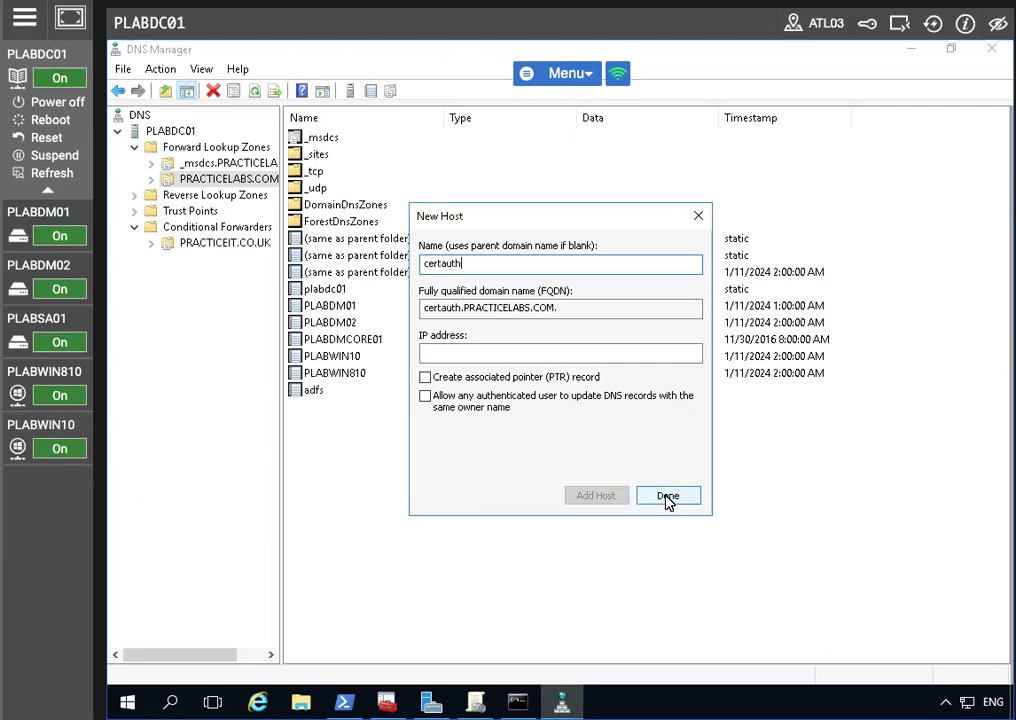
type(".adfs")
key("Tab")
key("Tab")
type("192.168.0.1")
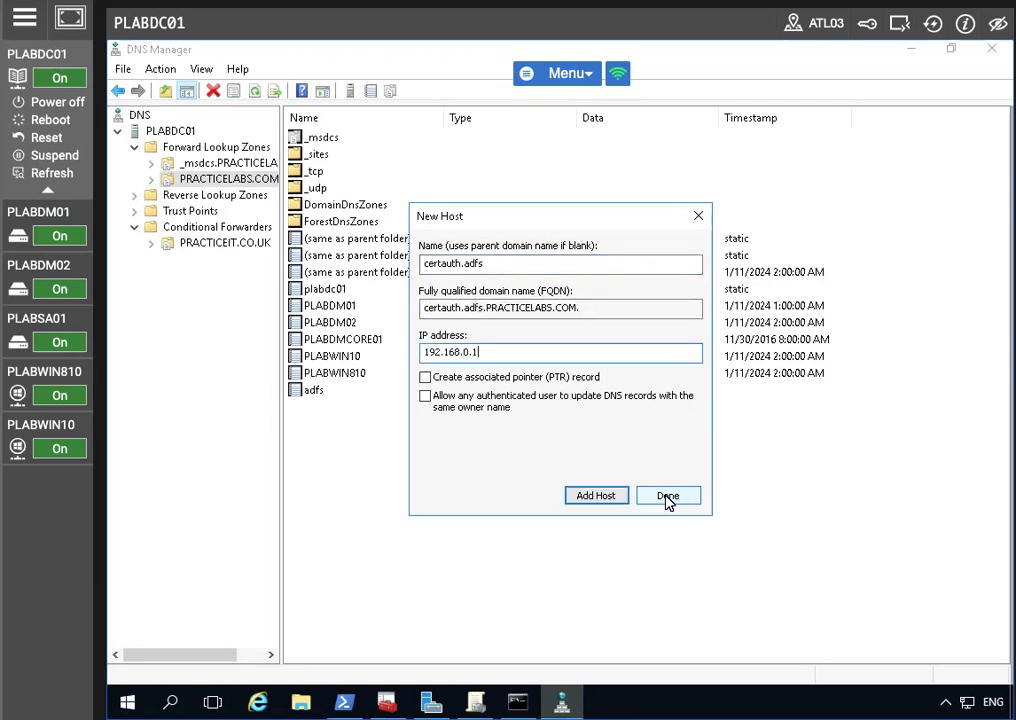
left_click(592, 496)
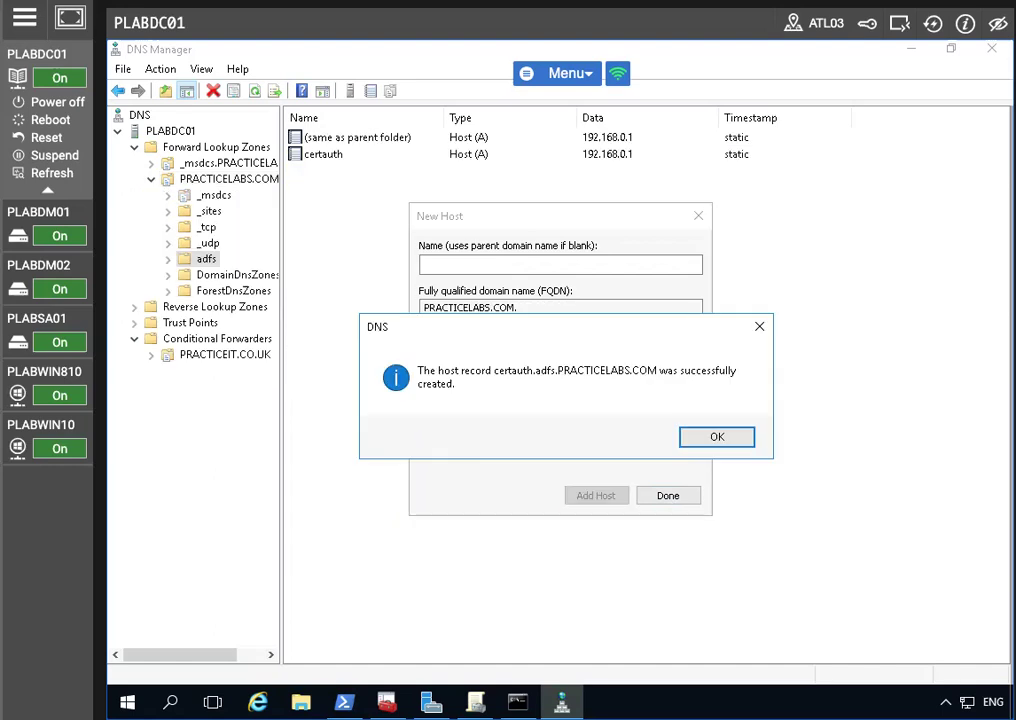
key("Return")
left_click(646, 496)
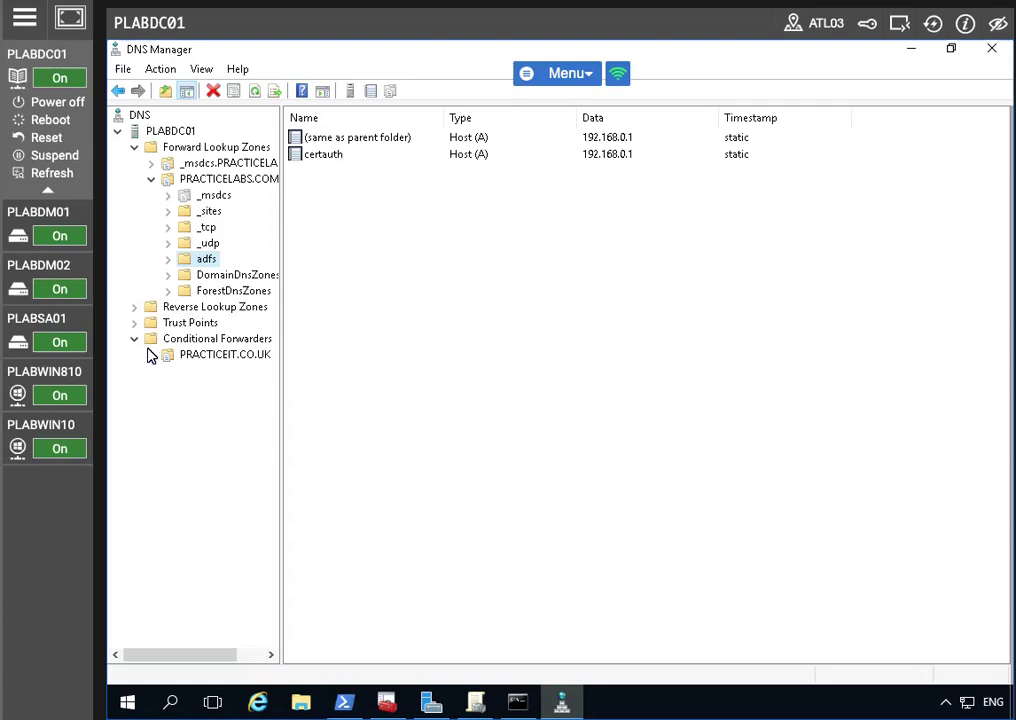
left_click(80, 326)
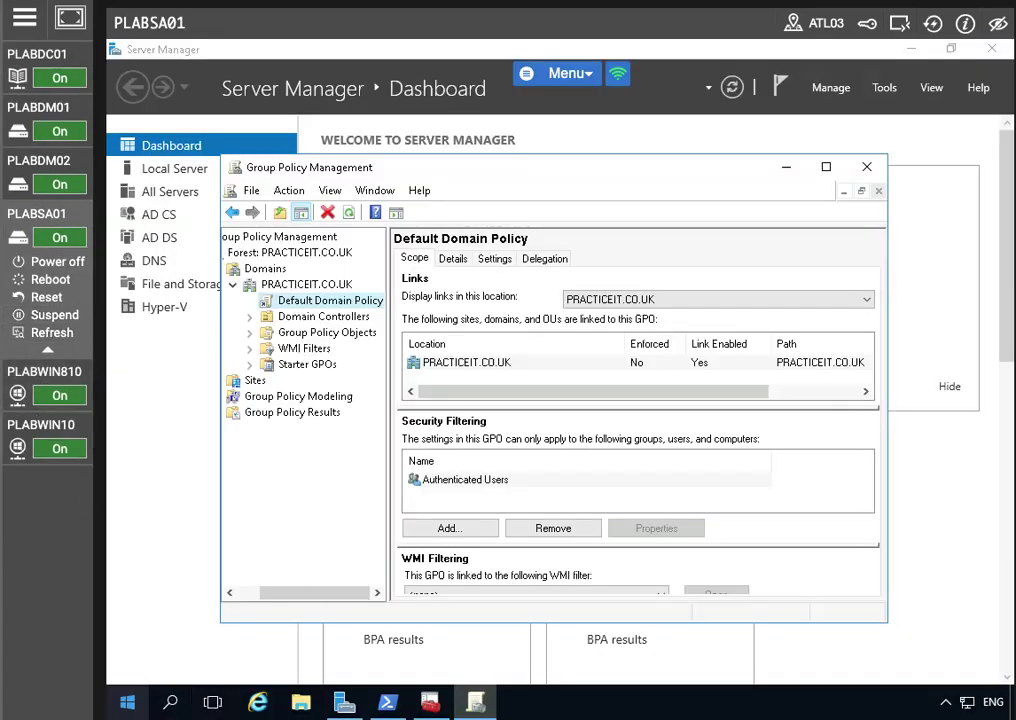
Launch Command Prompt as administrator on PLABSA01
key("super")
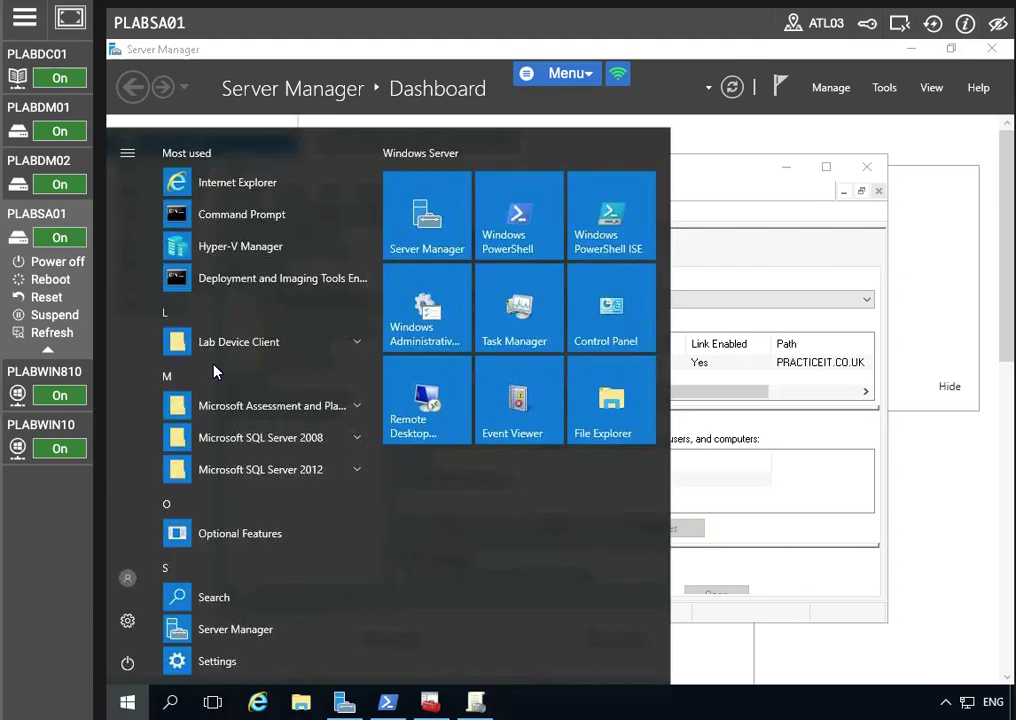
right_click(214, 216)
mouse_move(410, 257)
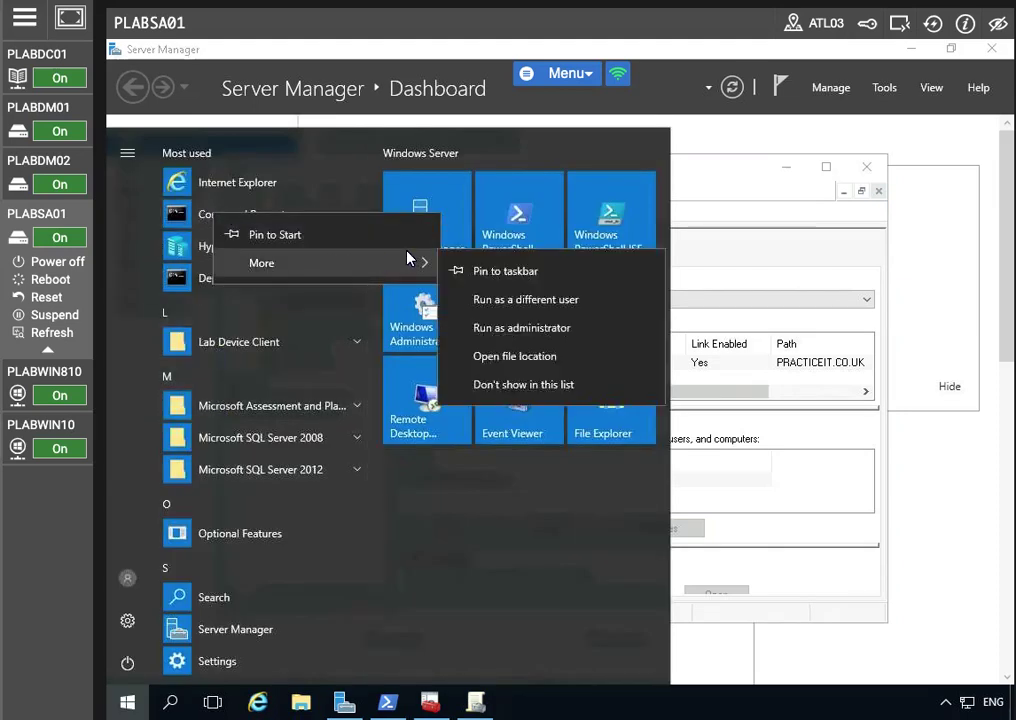
left_click(521, 327)
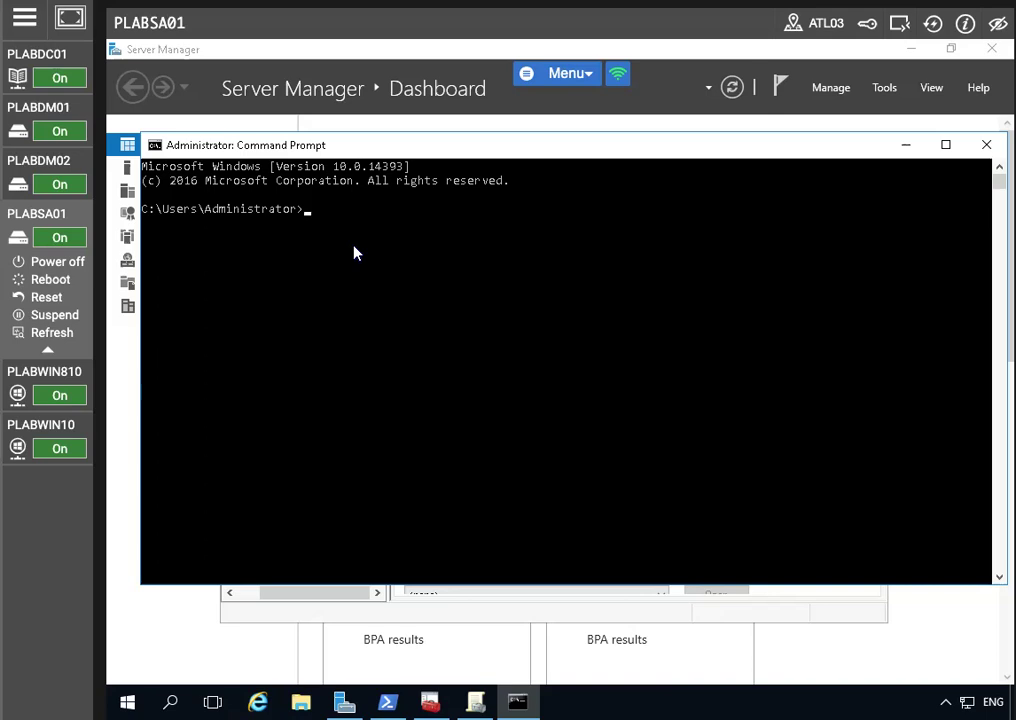
Run netsh to add DNS server 192.168.0.1 at index 2 on the Ethernet adapter
type("ne")
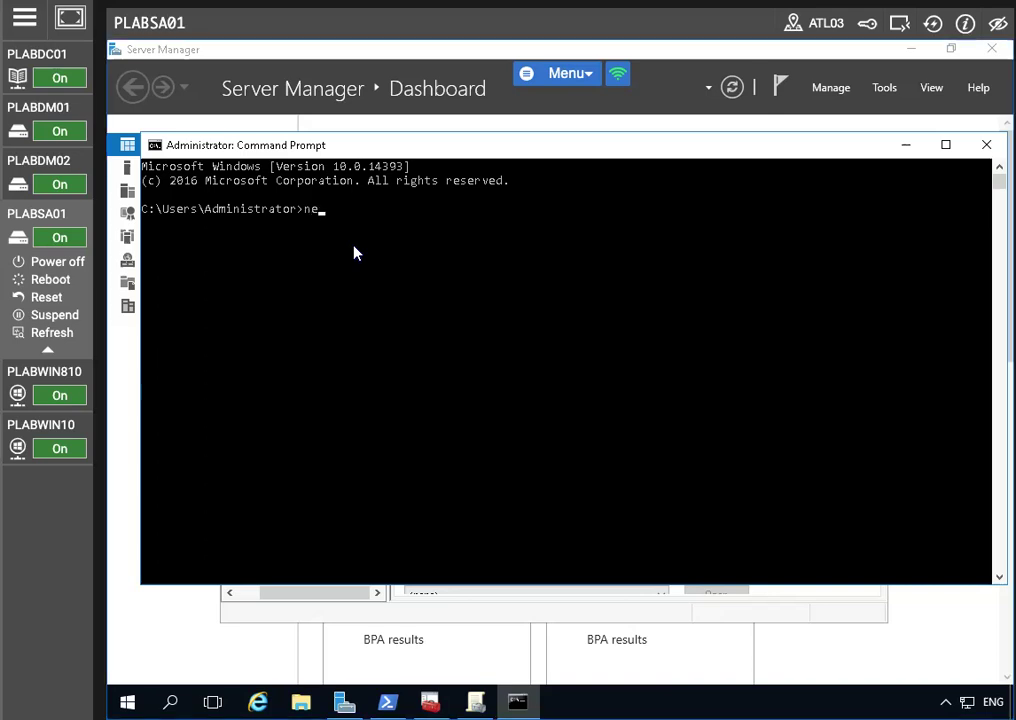
type("tsh interf")
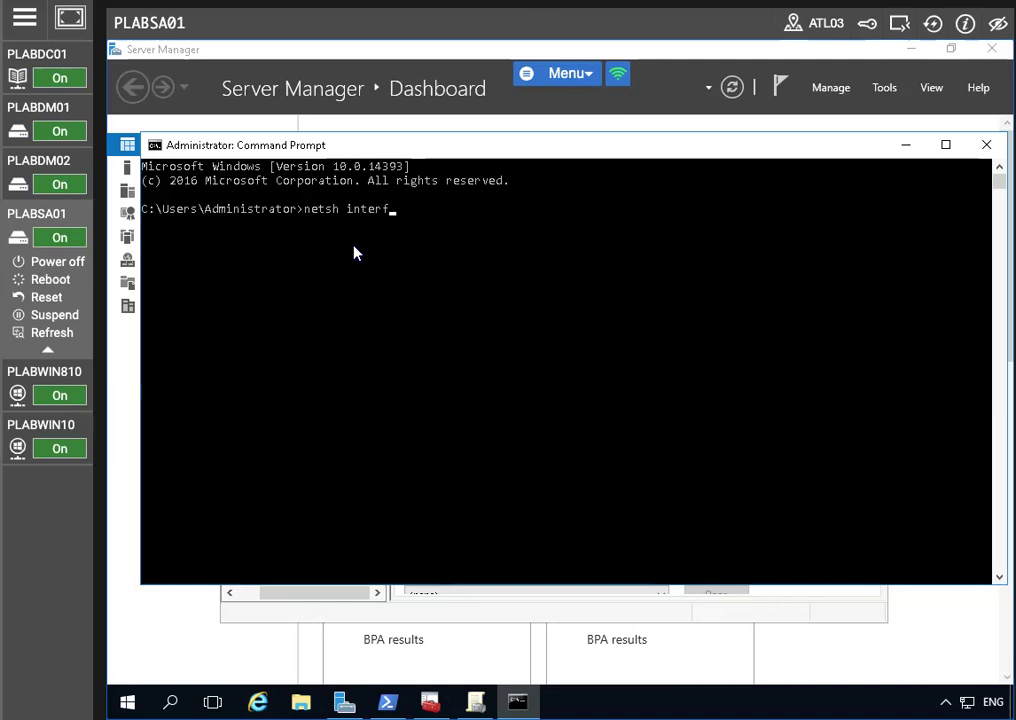
type("ace ip ")
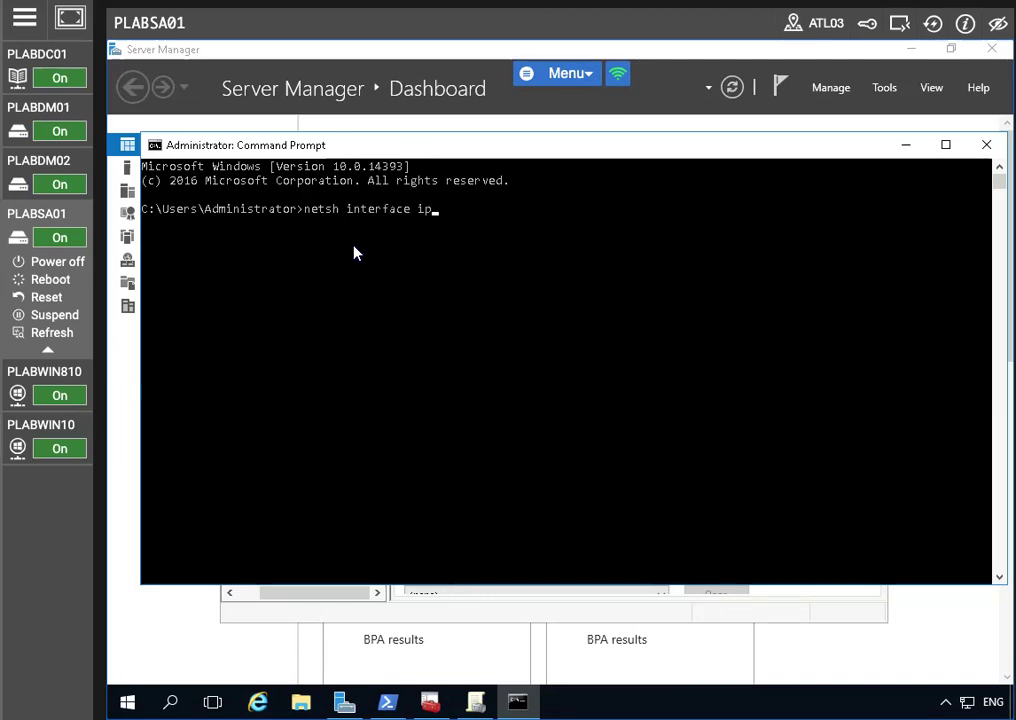
type("add dns name=Ethenr")
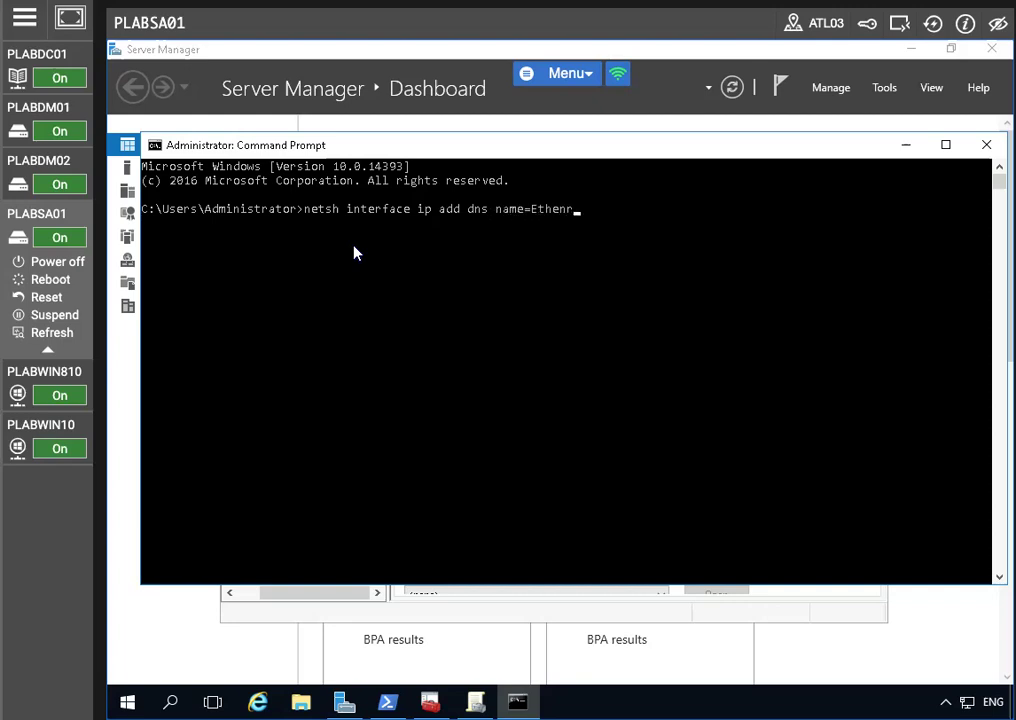
key("BackSpace")
type("rnet addr=192.168.0.1 index=")
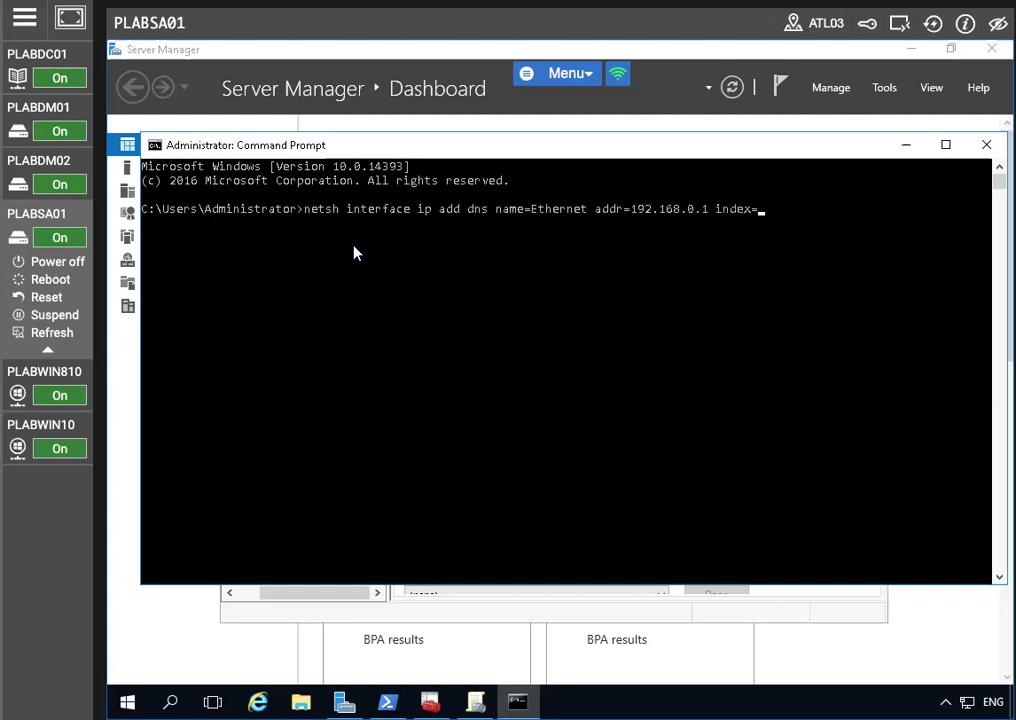
type("2")
key("Return")
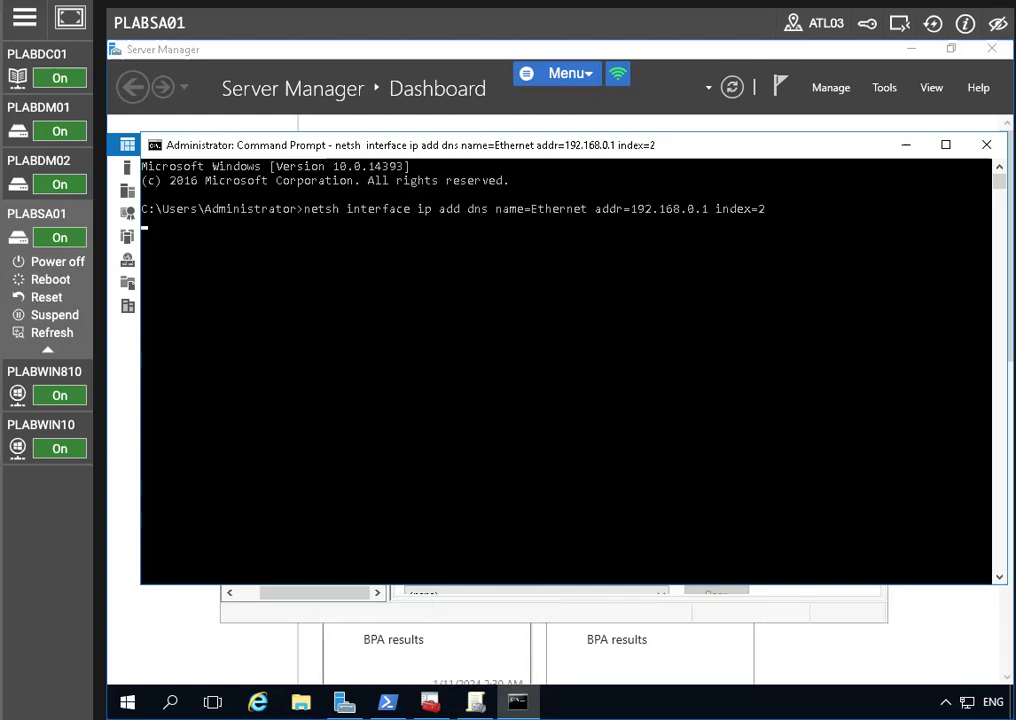
Bring the PLABSA01 Server Manager dashboard to the front and open its Tools menu
left_click(344, 702)
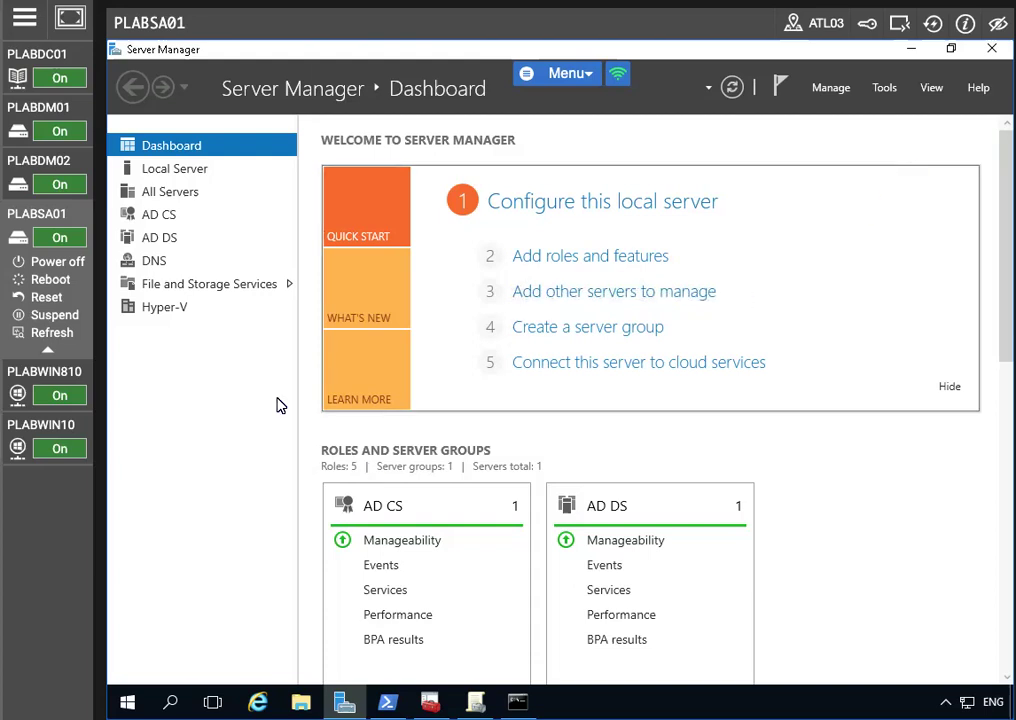
left_click(475, 702)
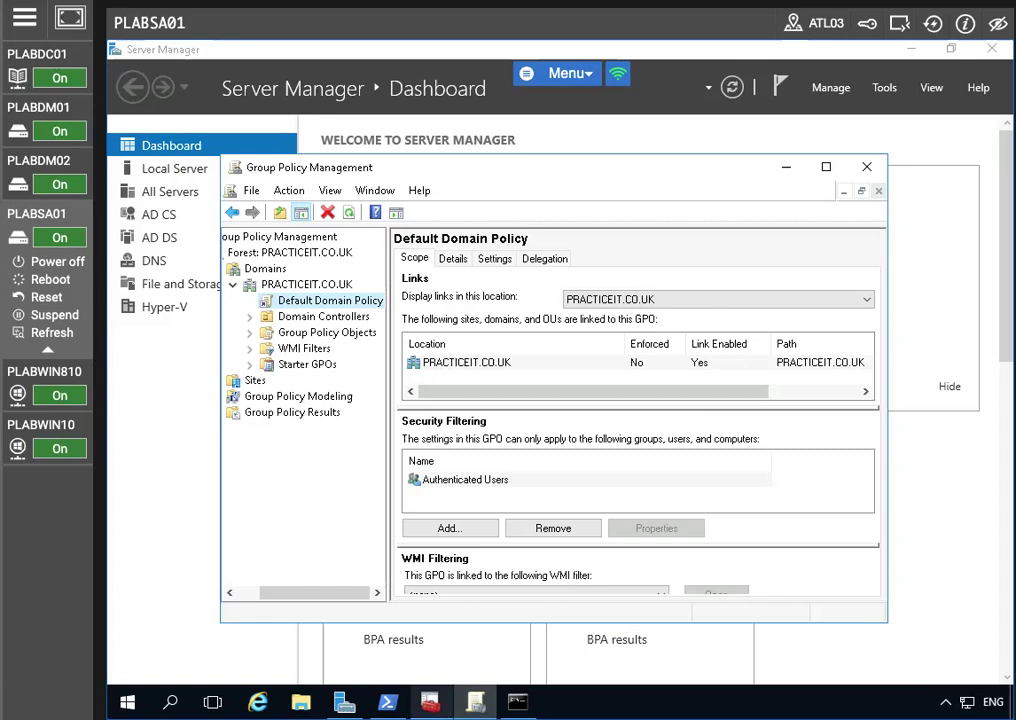
mouse_move(344, 702)
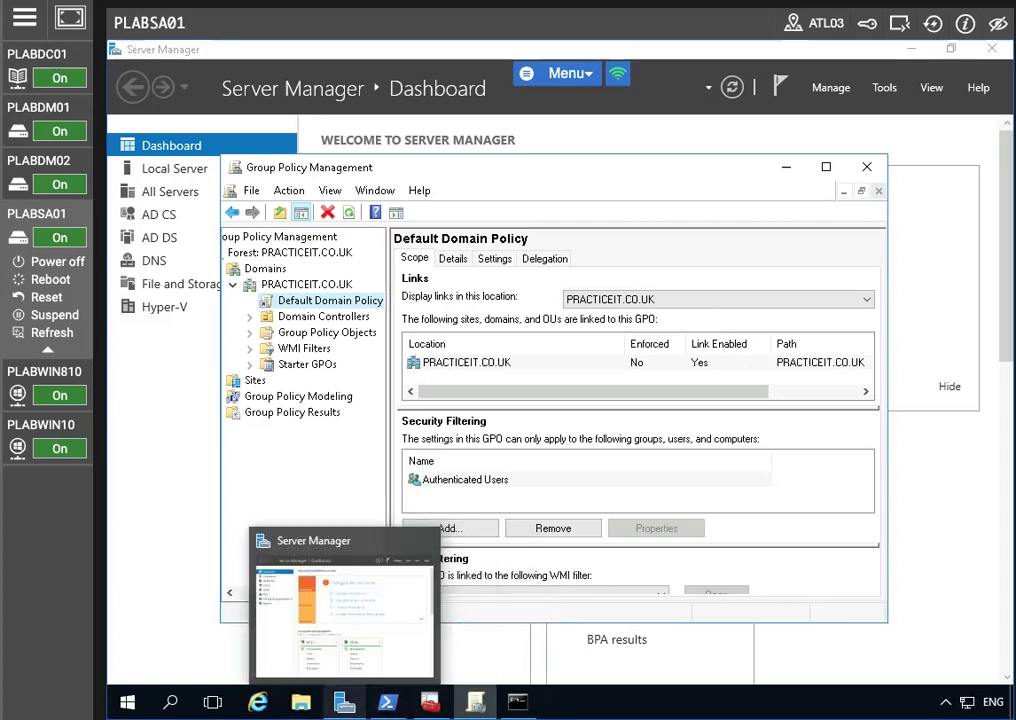
left_click(955, 230)
left_click(884, 87)
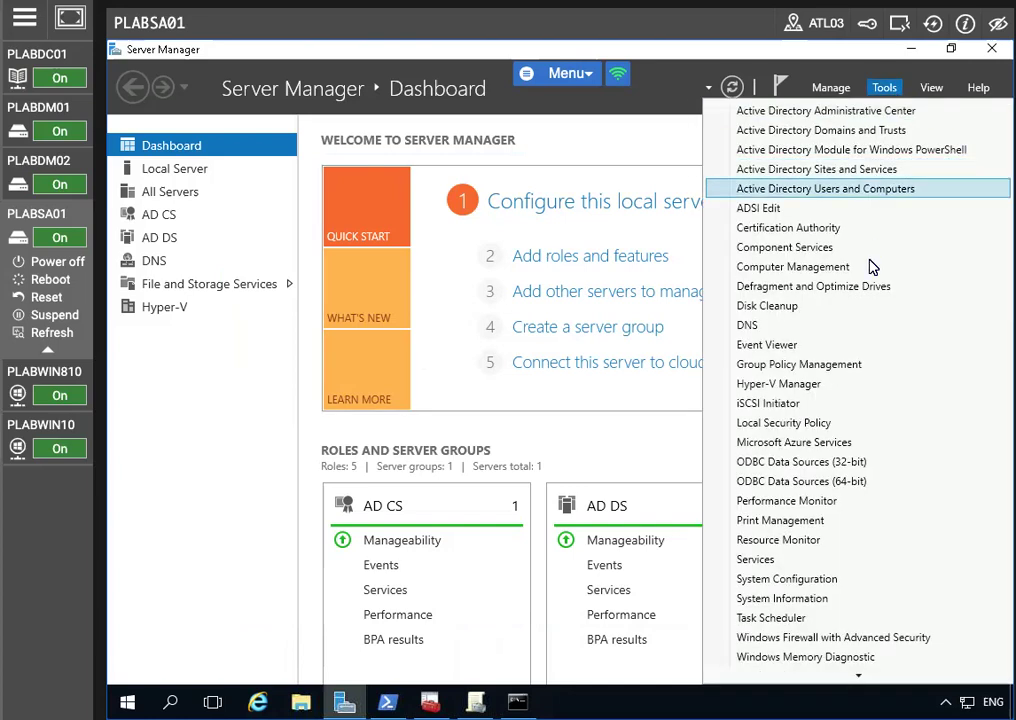
Open DNS Manager maximized, expand PLABSA01 and start a new conditional forwarder
left_click(770, 325)
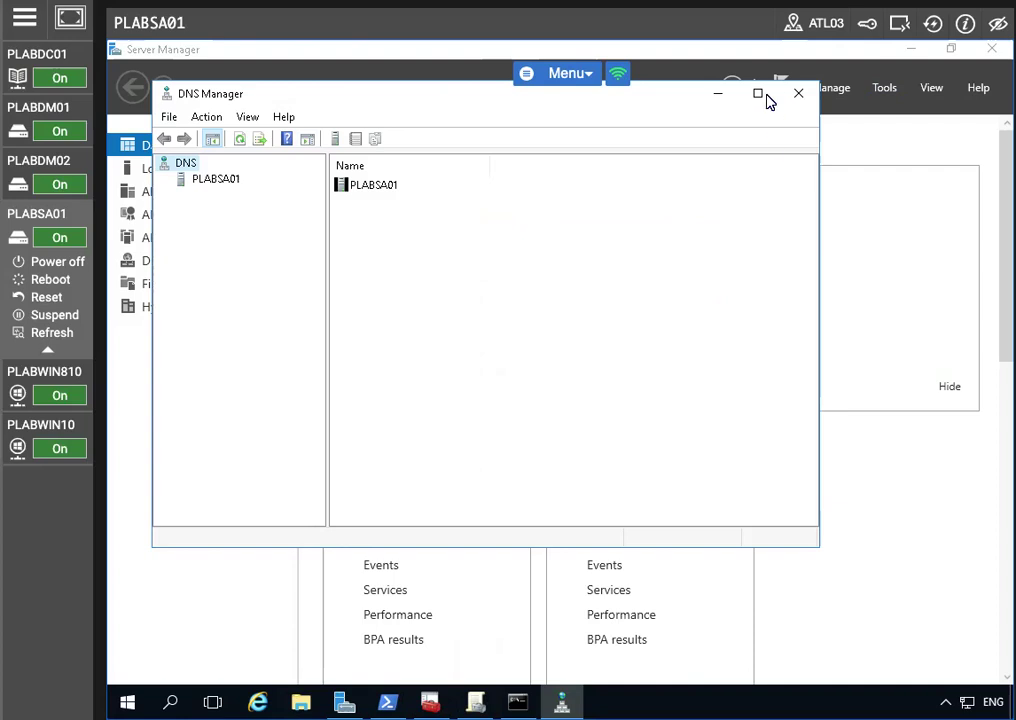
left_click(759, 94)
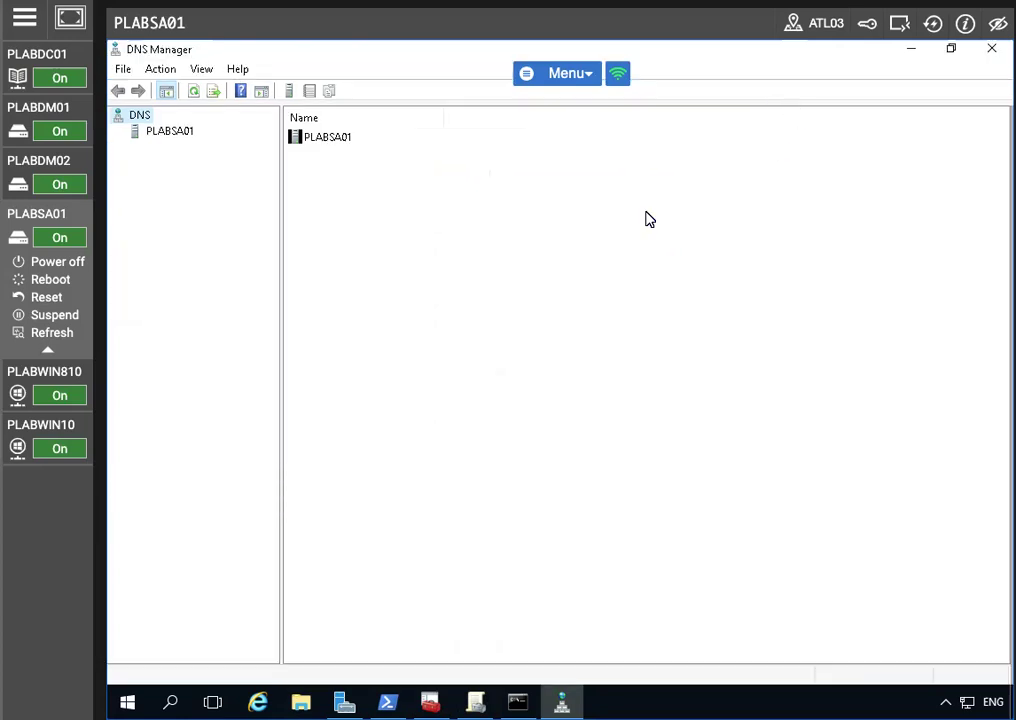
left_click(136, 130)
left_click(118, 132)
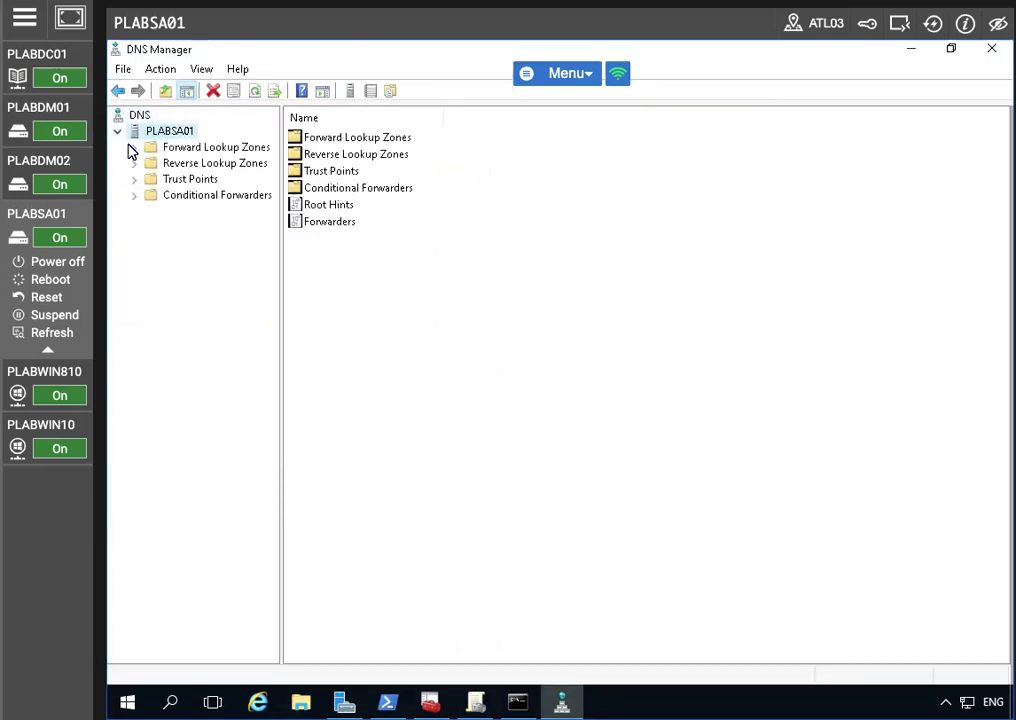
left_click(175, 195)
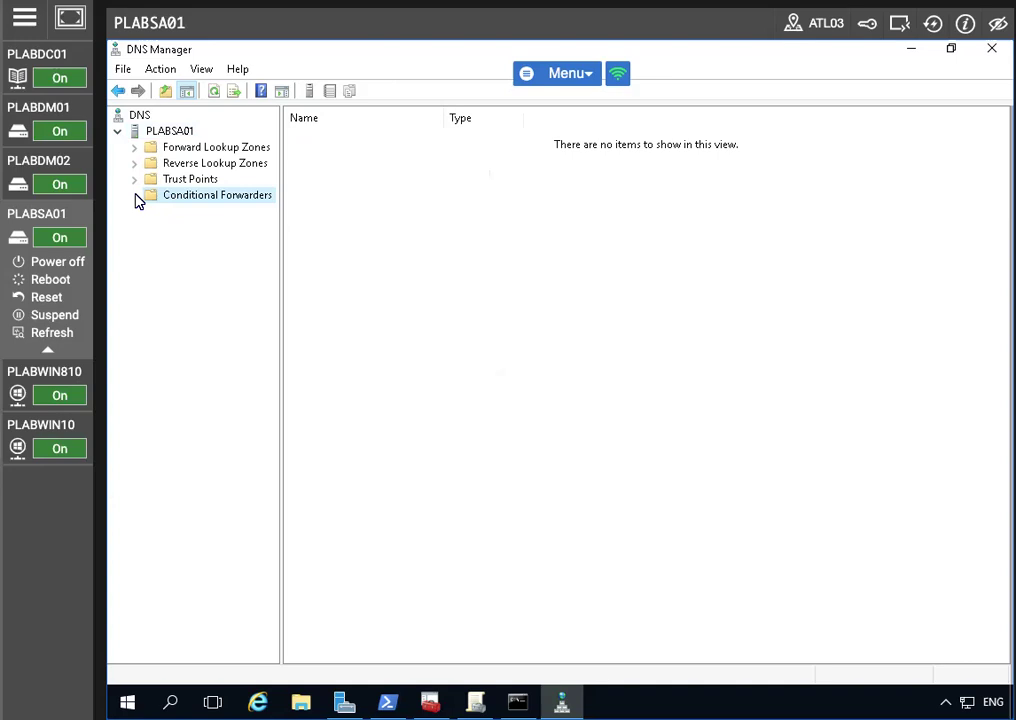
right_click(457, 216)
left_click(195, 200)
right_click(196, 195)
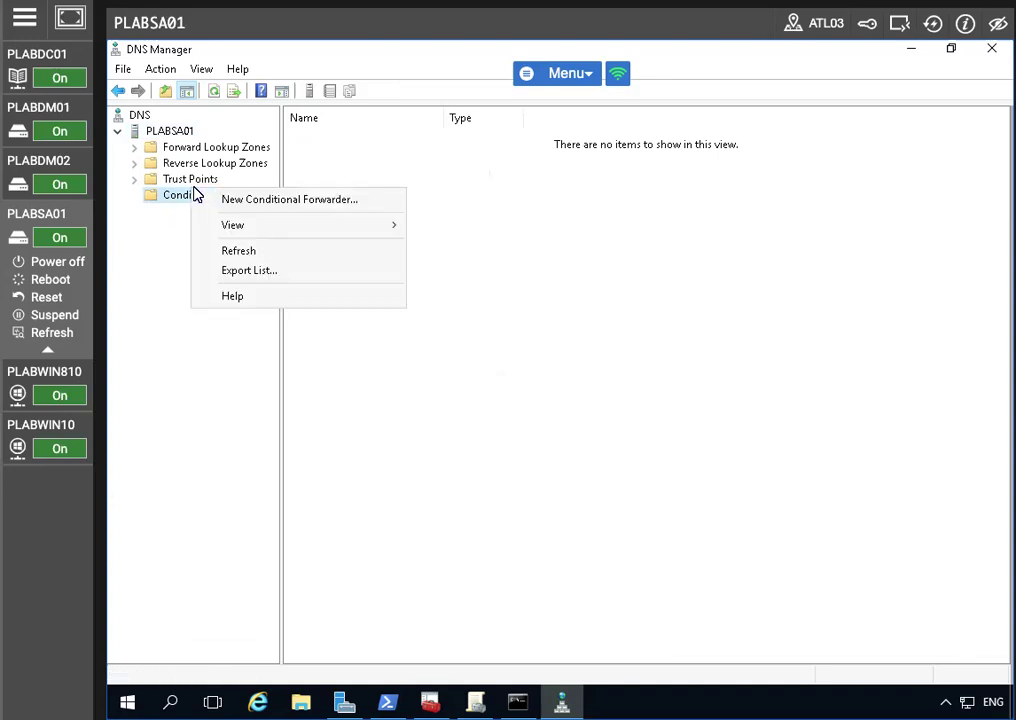
left_click(297, 201)
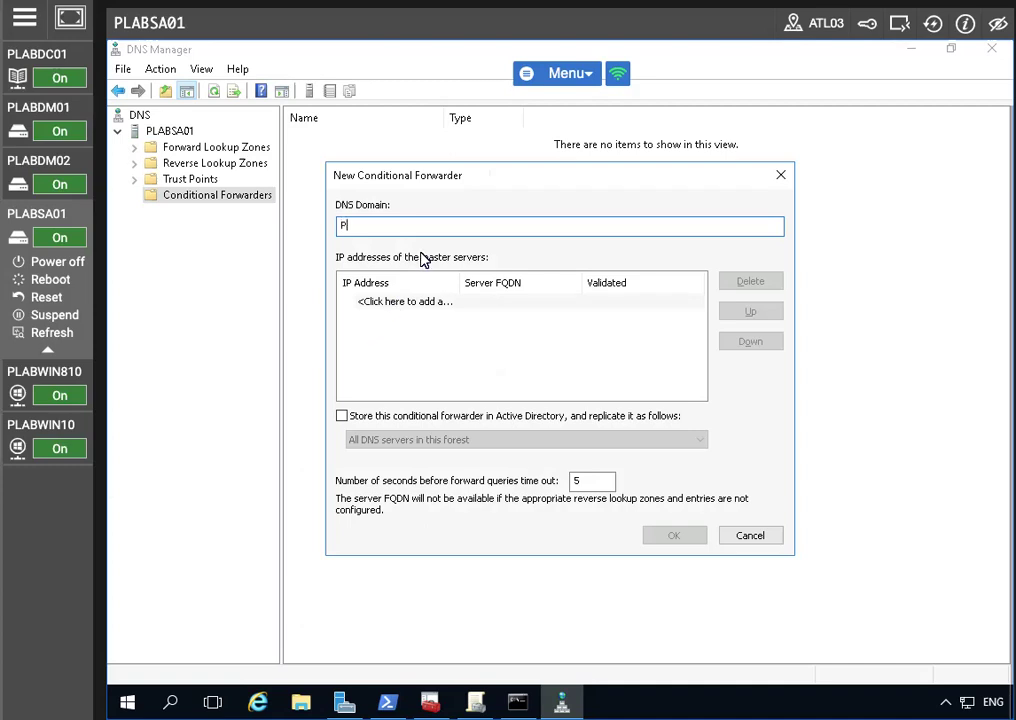
Forward PRACTICELABS.COM to master 192.168.0.1, stored in Active Directory, and create it
type("PRc")
key("BackSpace")
type("ACTICELABS.COM")
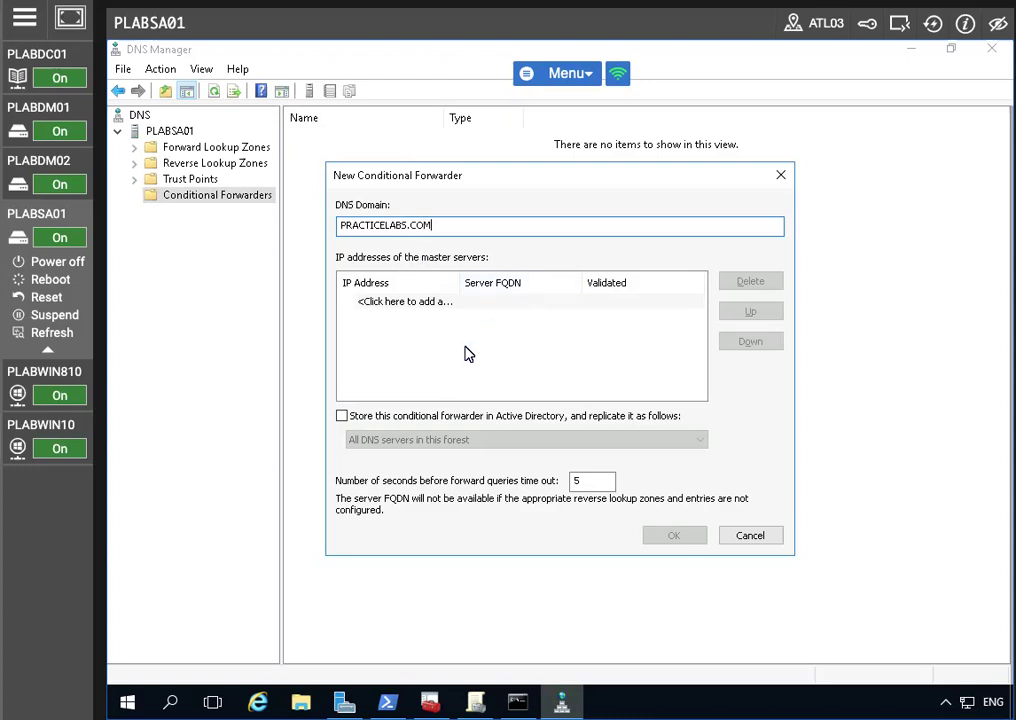
left_click(429, 301)
type("190.168")
key("BackSpace")
key("BackSpace")
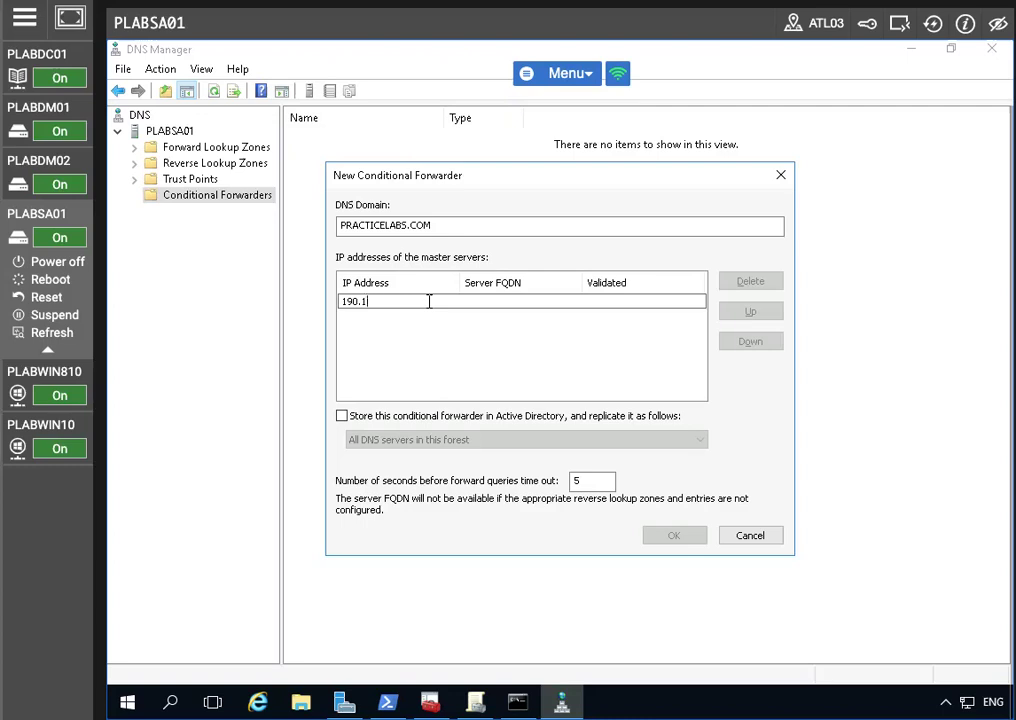
type("168.0.1")
left_click(343, 415)
left_click(680, 540)
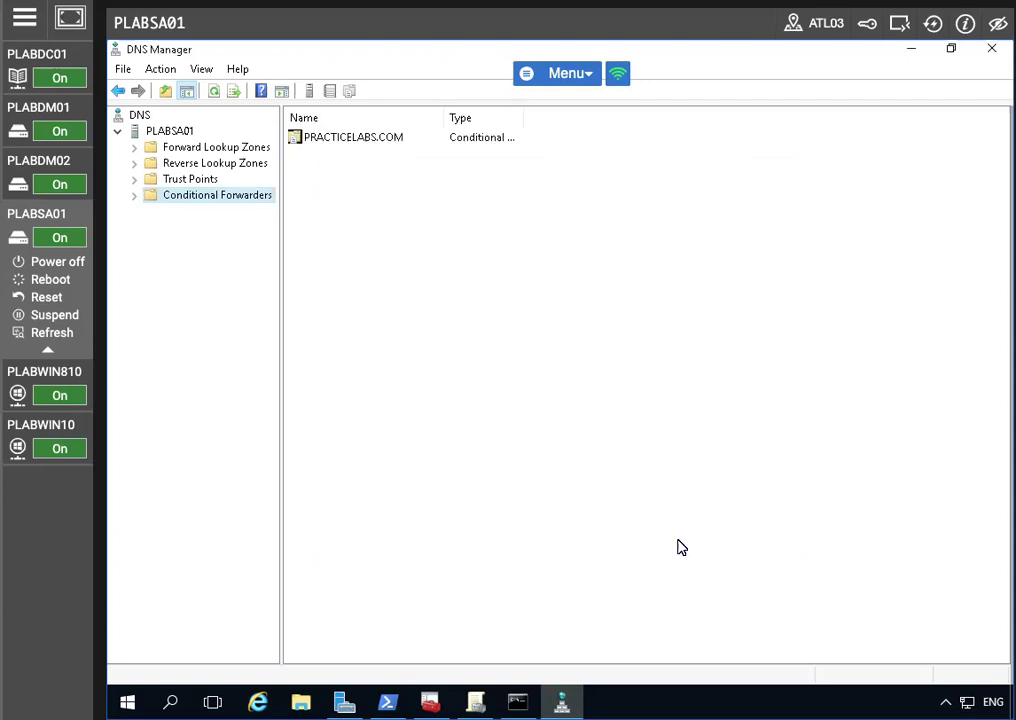
left_click(390, 137)
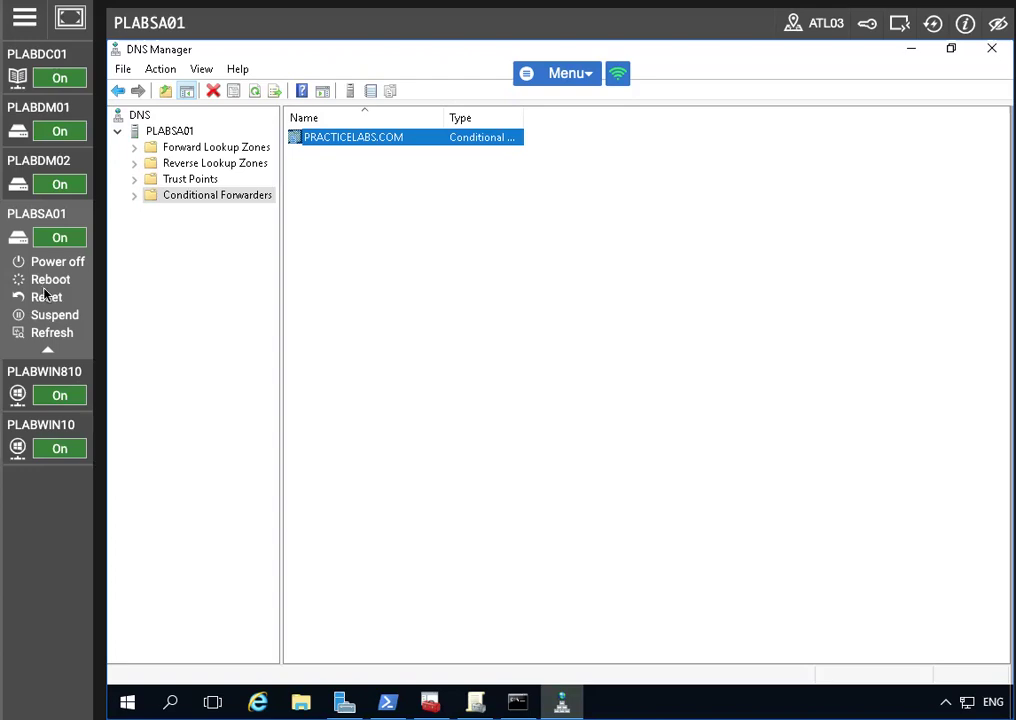
Add host record adfs at 192.168.0.4 in the PRACTICEIT.CO.UK zone
left_click(166, 150)
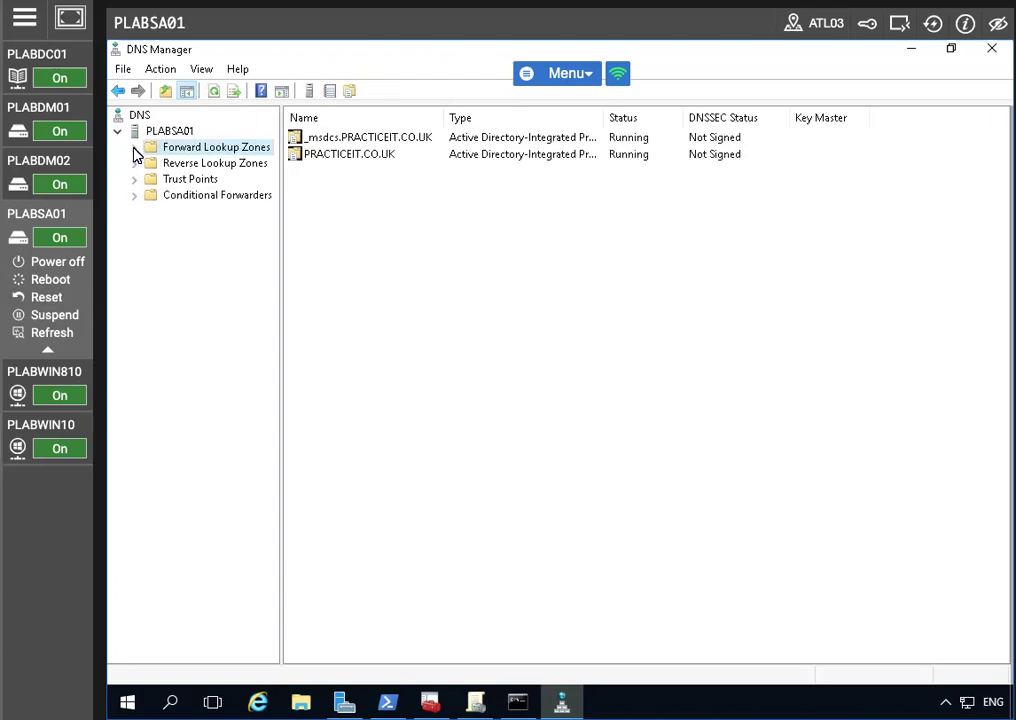
left_click(134, 150)
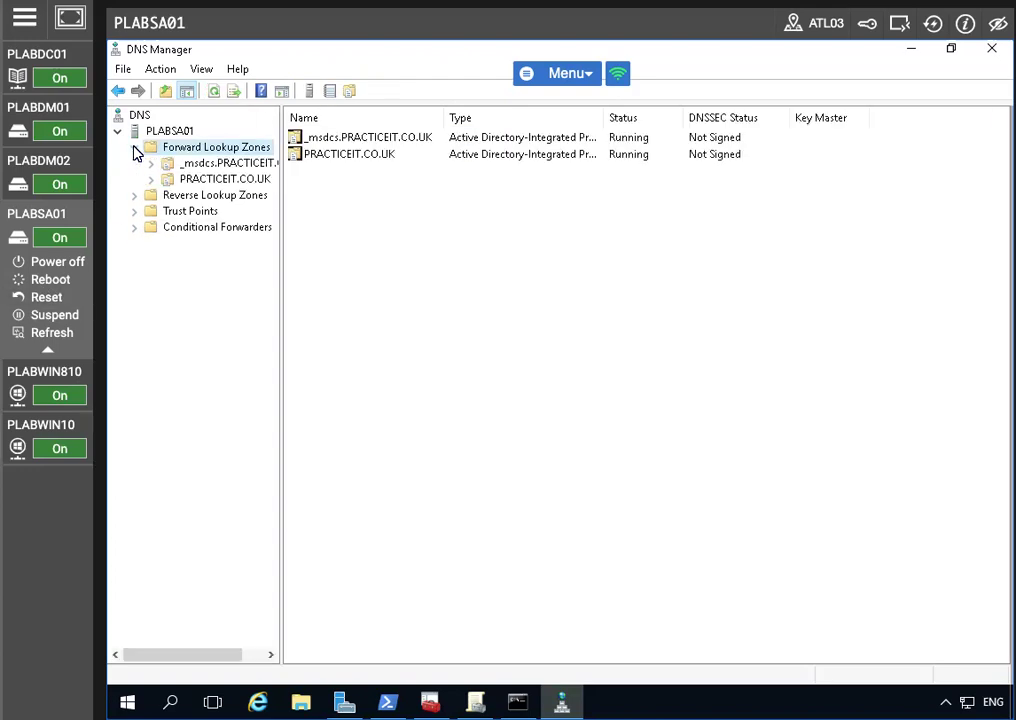
left_click(193, 180)
right_click(193, 180)
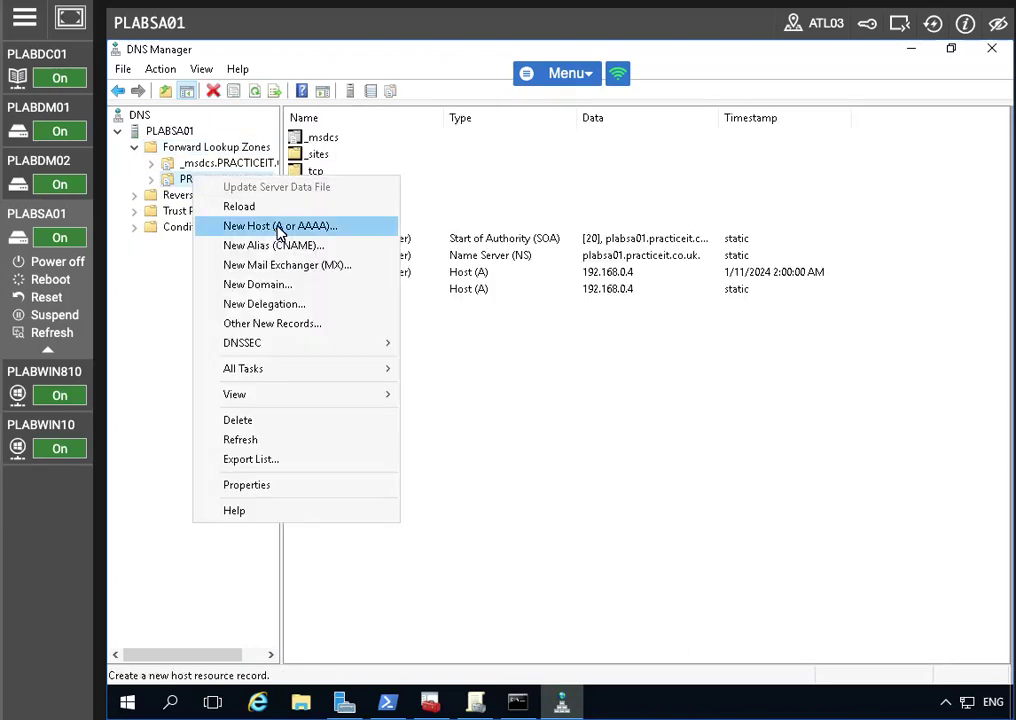
left_click(281, 225)
type("ADFS")
key("BackSpace")
key("BackSpace")
key("BackSpace")
key("BackSpace")
type("adfs")
left_click(581, 354)
type("192.168.01")
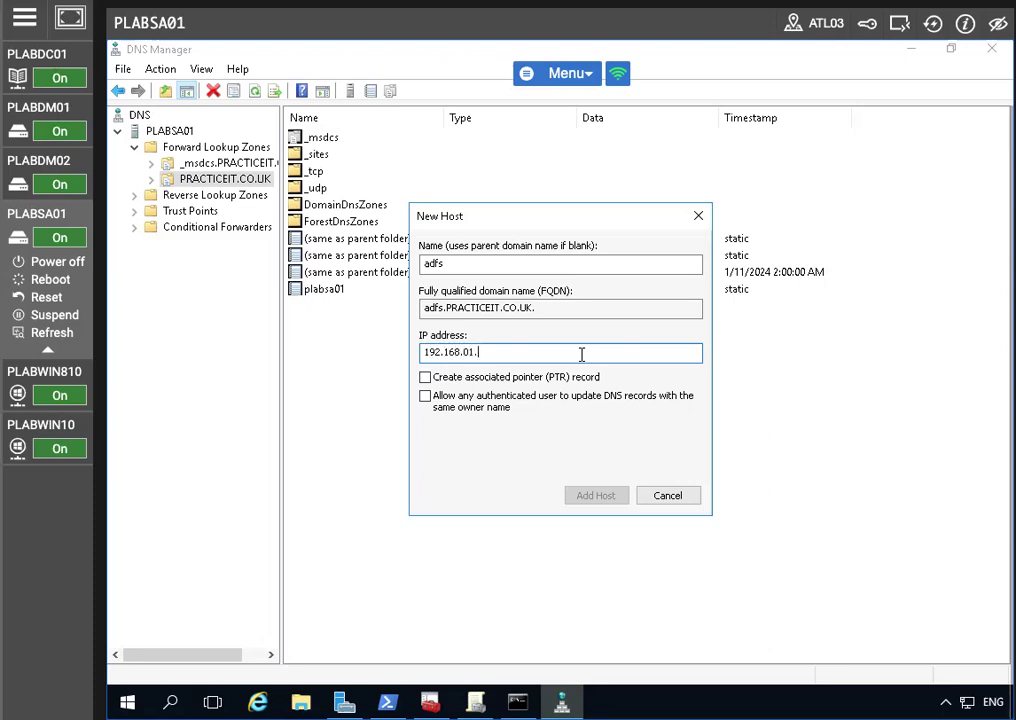
type(".4")
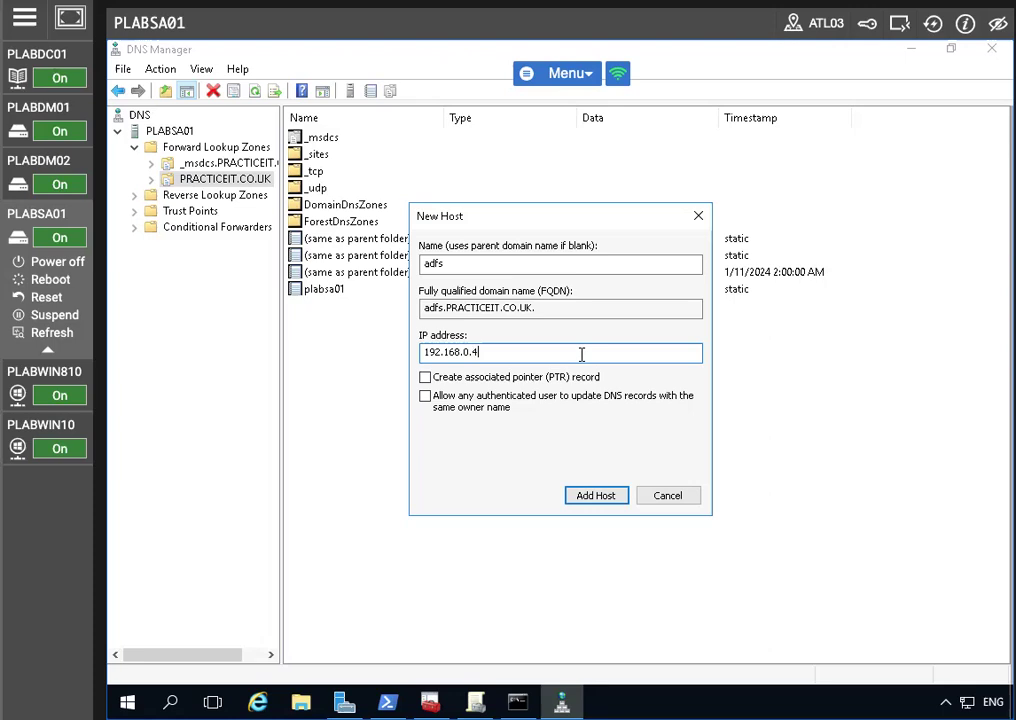
left_click(586, 496)
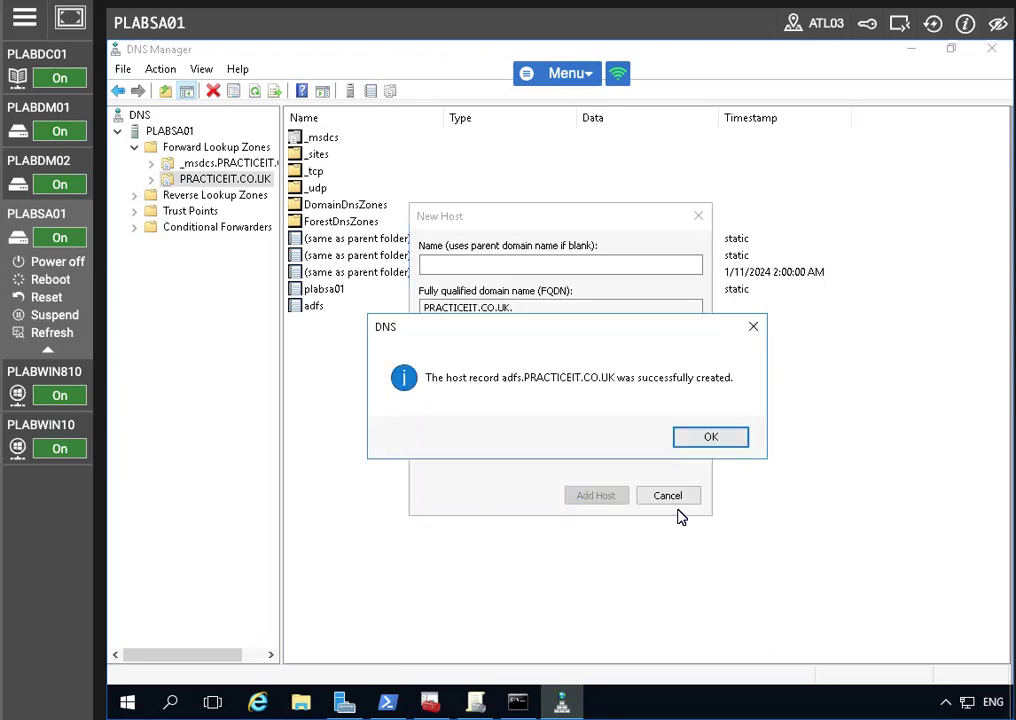
left_click(680, 442)
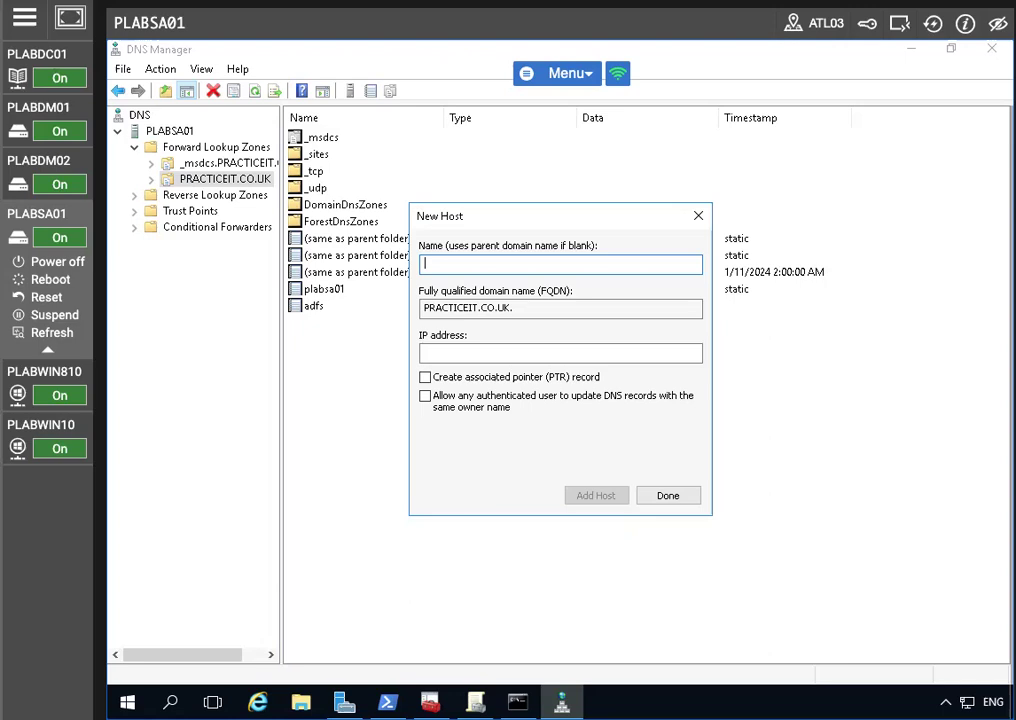
Add host record certauth.adfs at 192.168.0.4 and close the New Host form
type("certa")
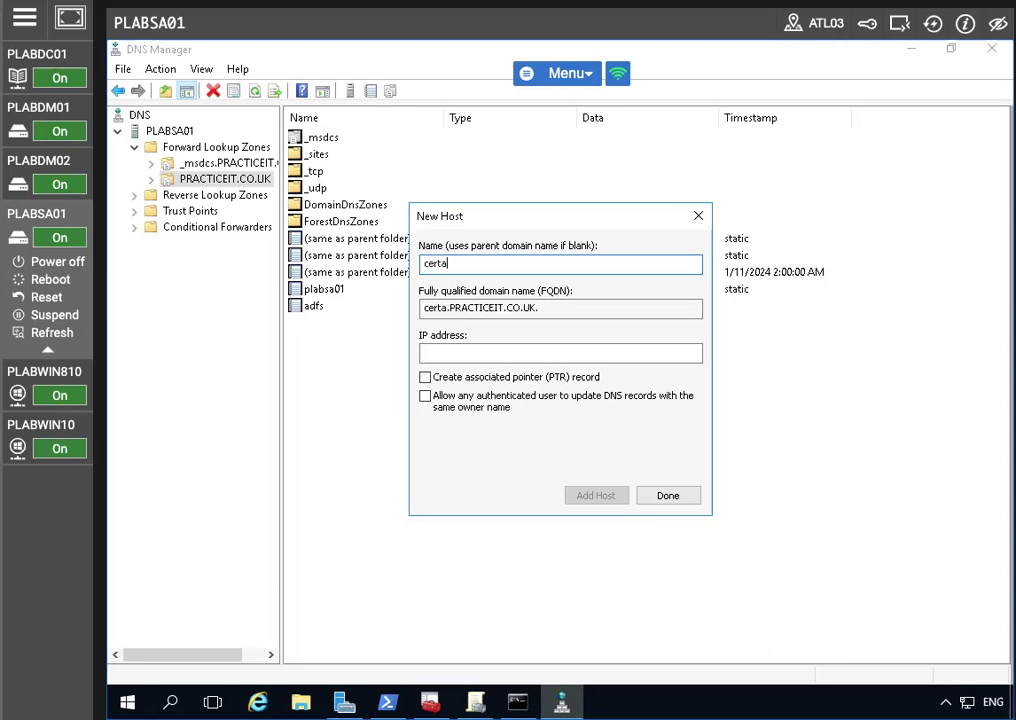
type("uth.adfs")
key("Tab")
key("Tab")
type("19")
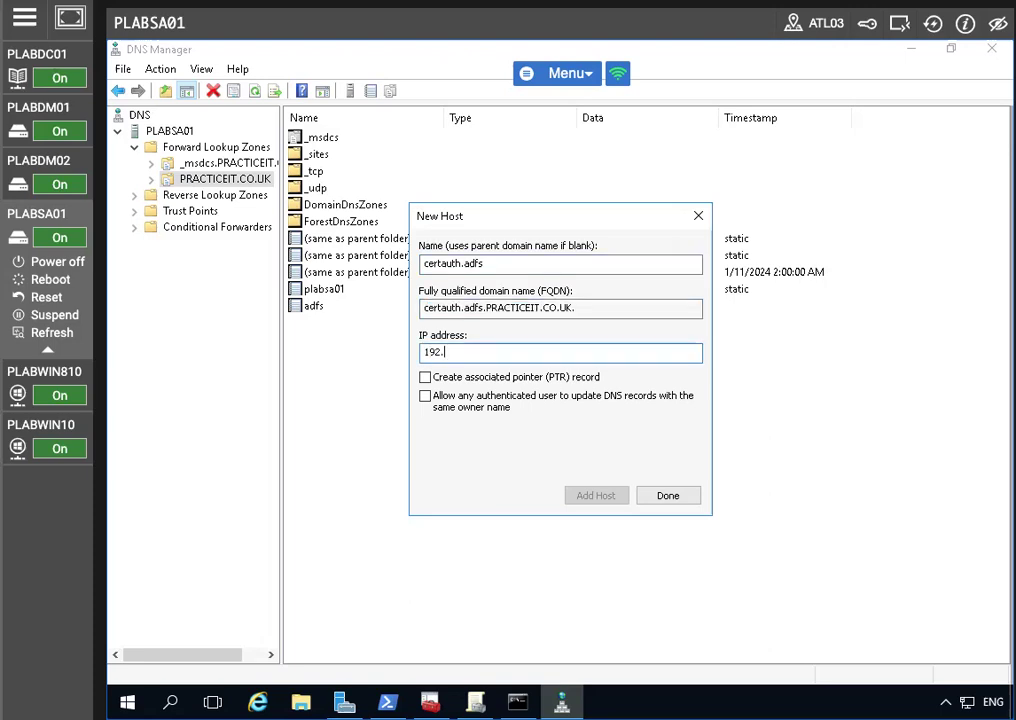
type("2.168.0.4")
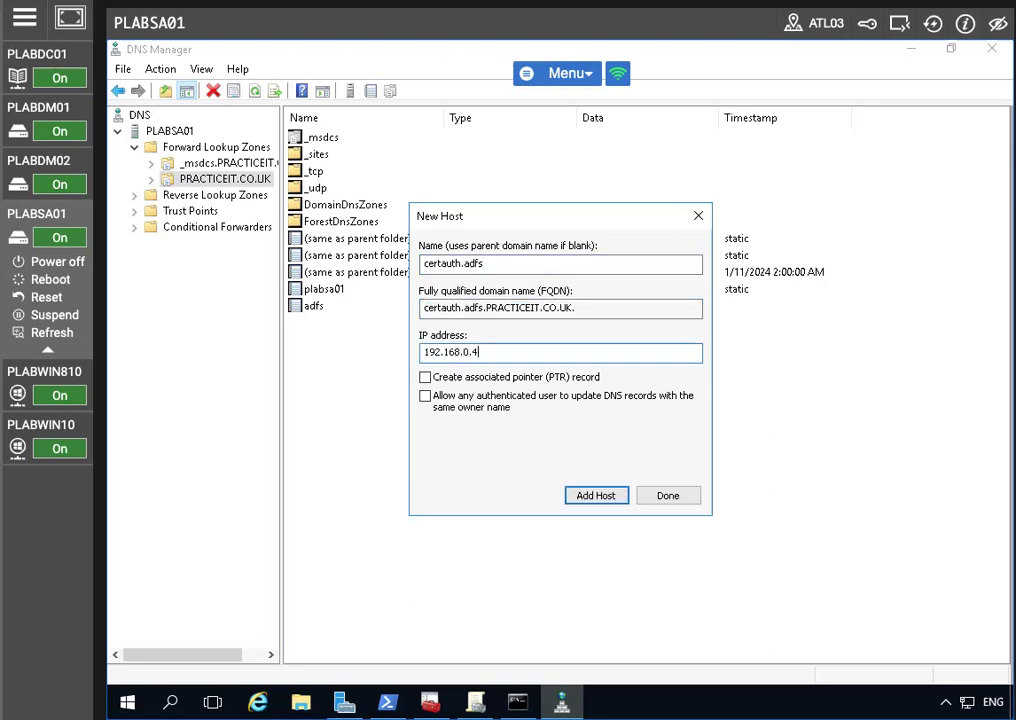
left_click(612, 495)
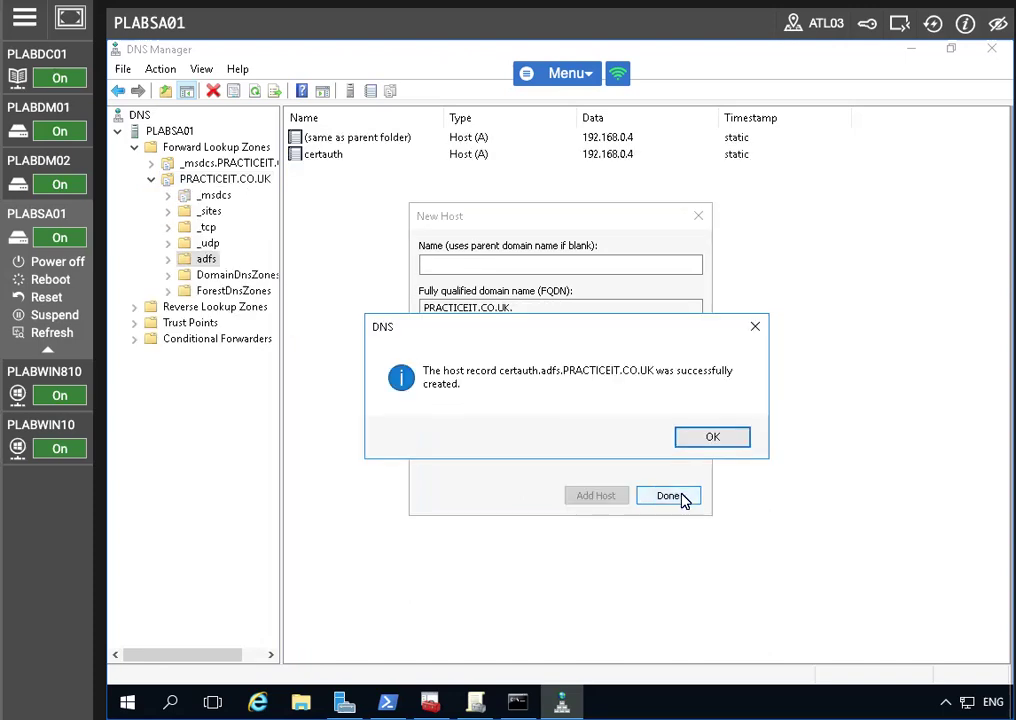
left_click(712, 438)
left_click(667, 496)
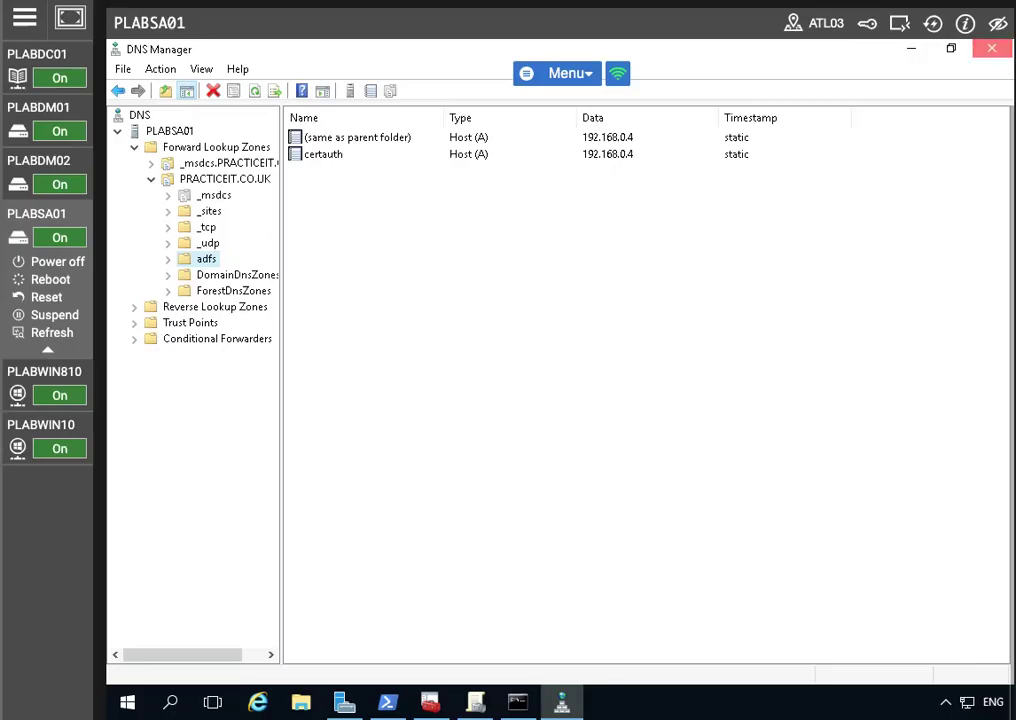
Close DNS Manager, switch to PLABDM01 and maximize its Server Manager dashboard
left_click(991, 48)
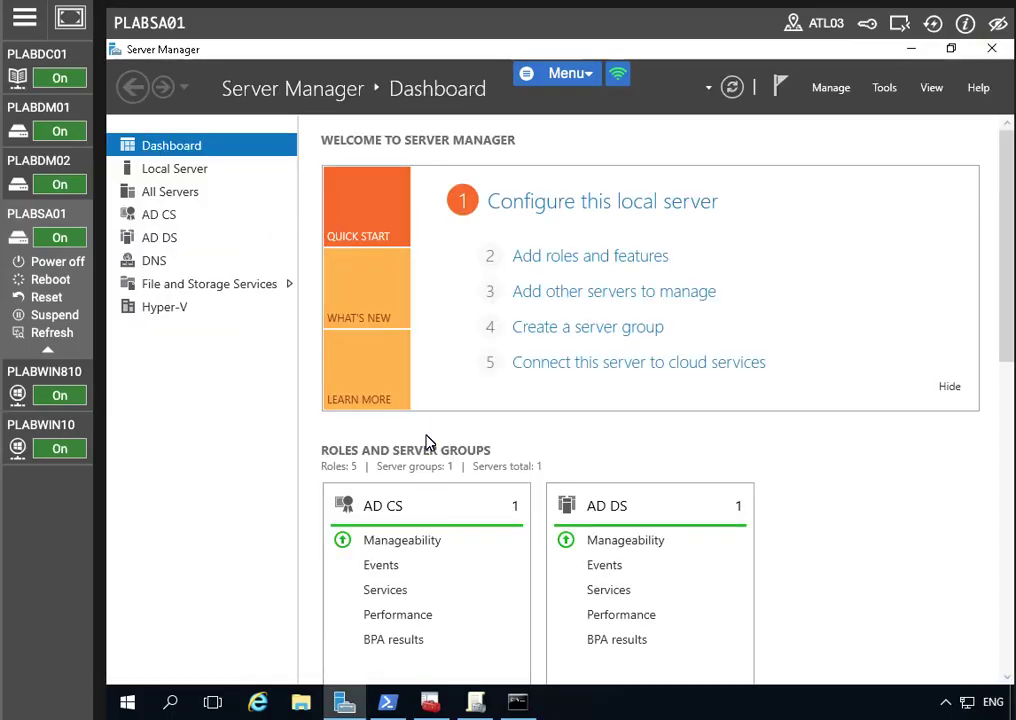
mouse_move(33, 397)
left_click(58, 118)
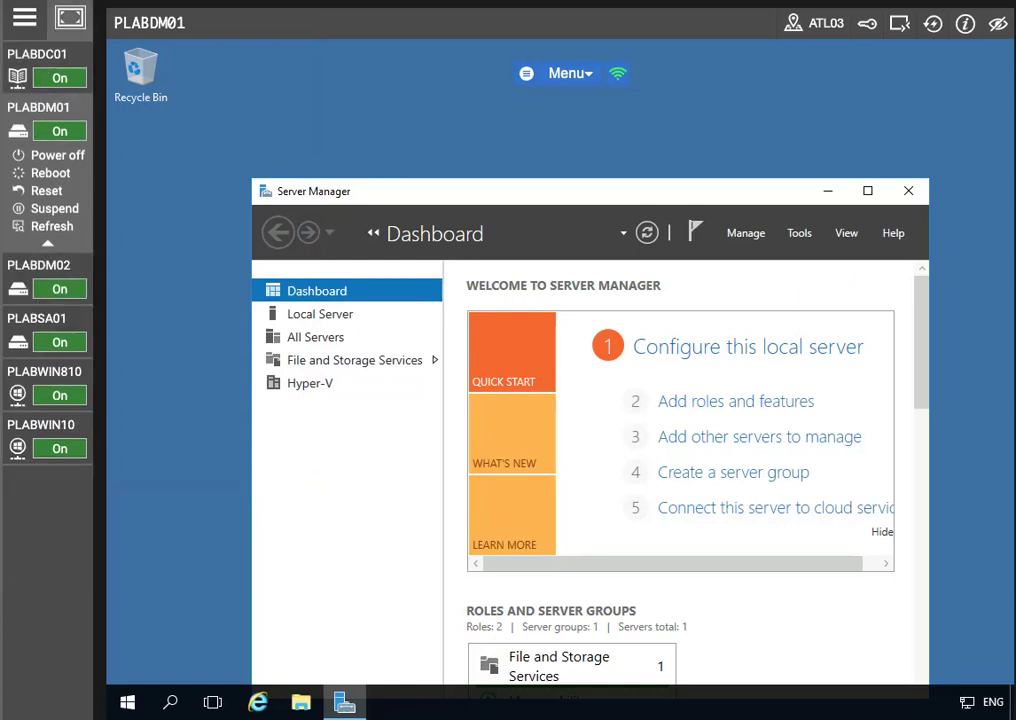
left_click(866, 190)
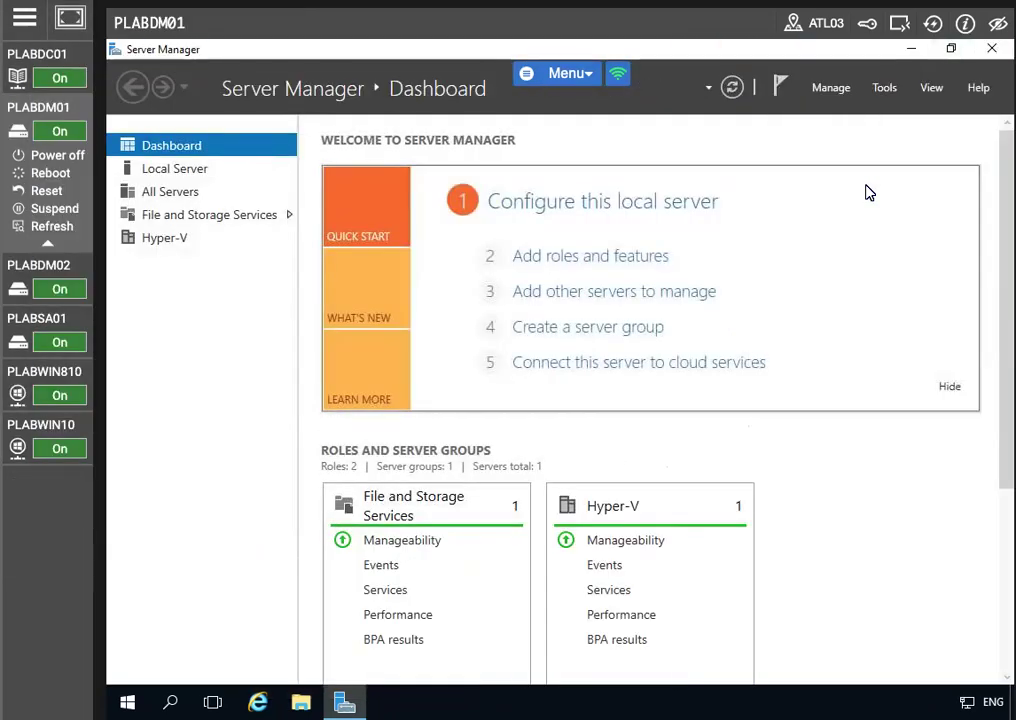
left_click(884, 87)
In PowerShell, run Add-WindowsFeature Web-Server,Web-Webserver -IncludeManageTools
left_click(775, 503)
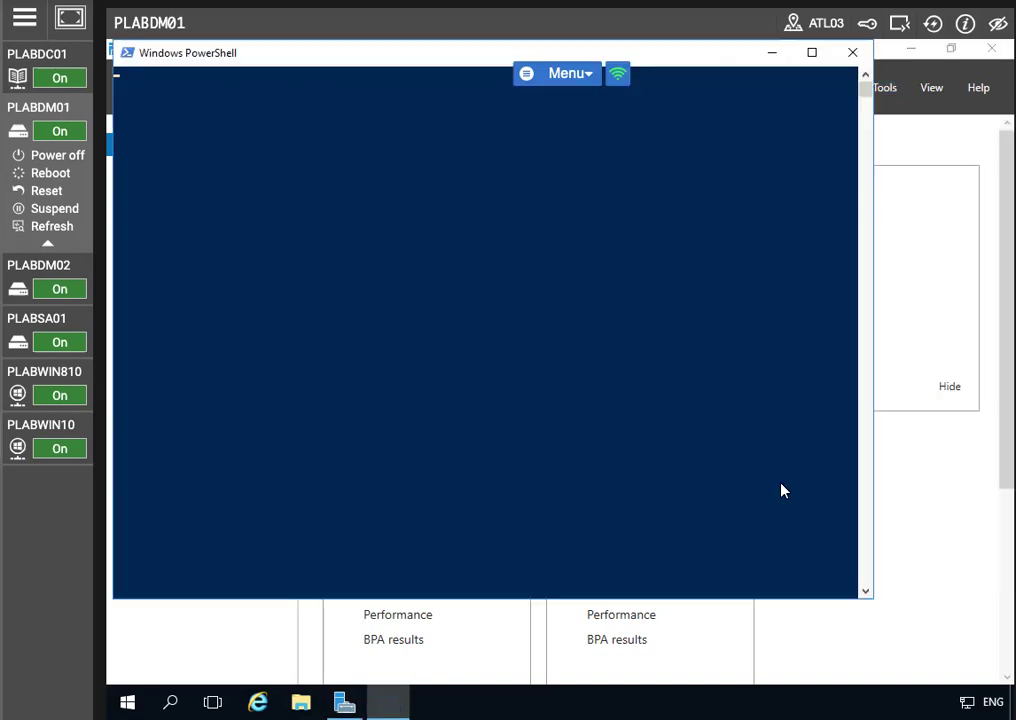
type("Add-Win")
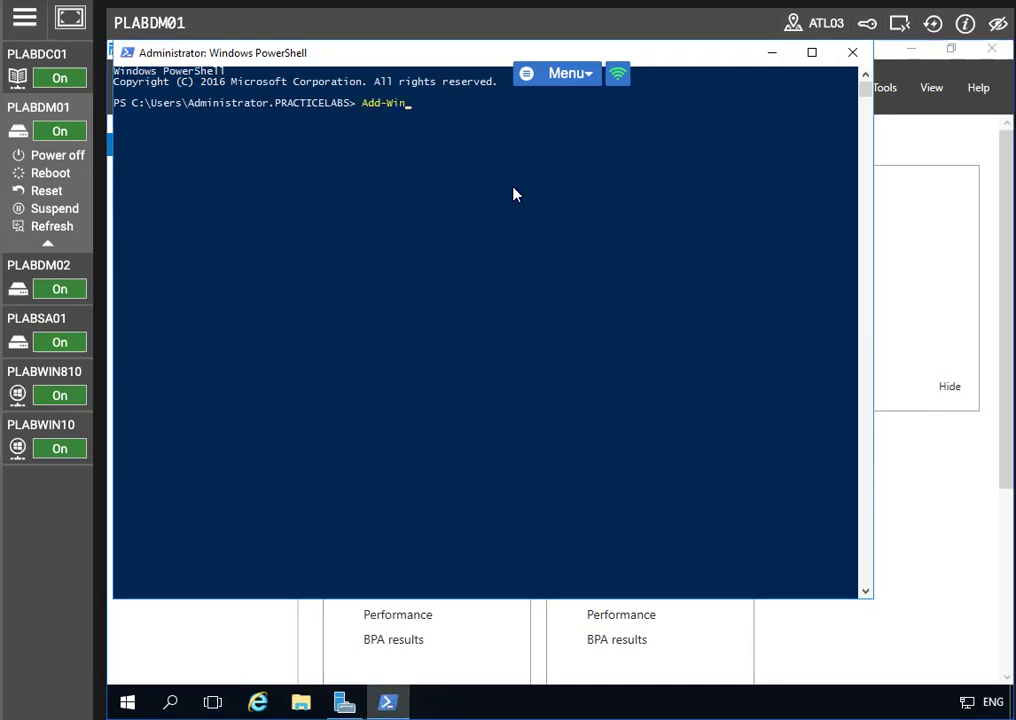
type("dowsFeature Web")
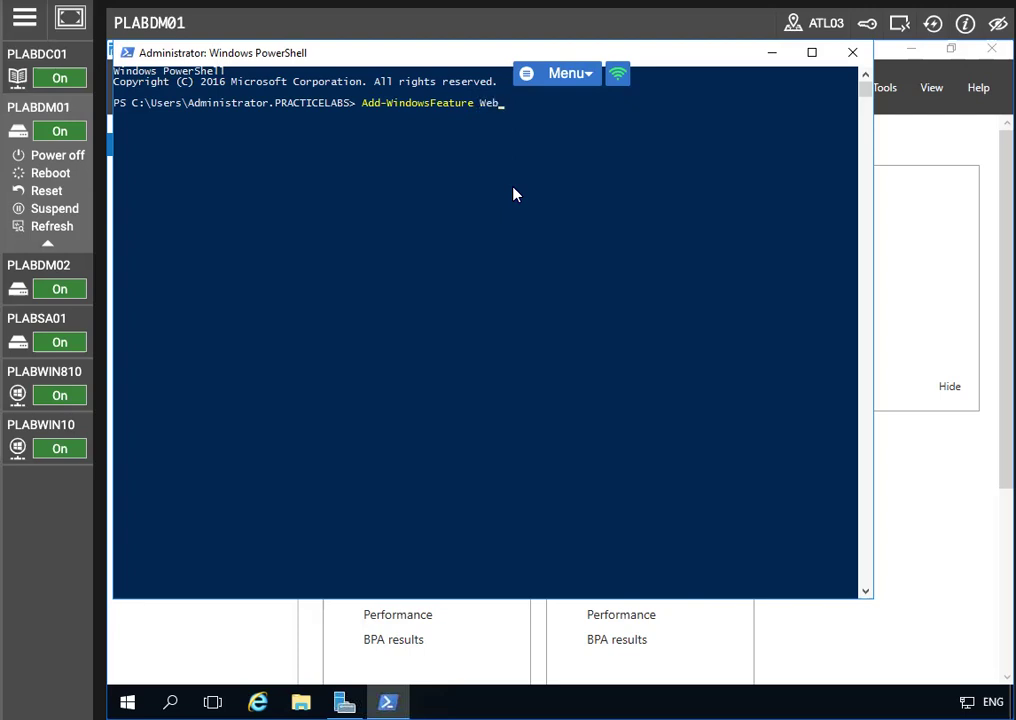
type("-S")
type("er,Web-Webserver -IncludeManage")
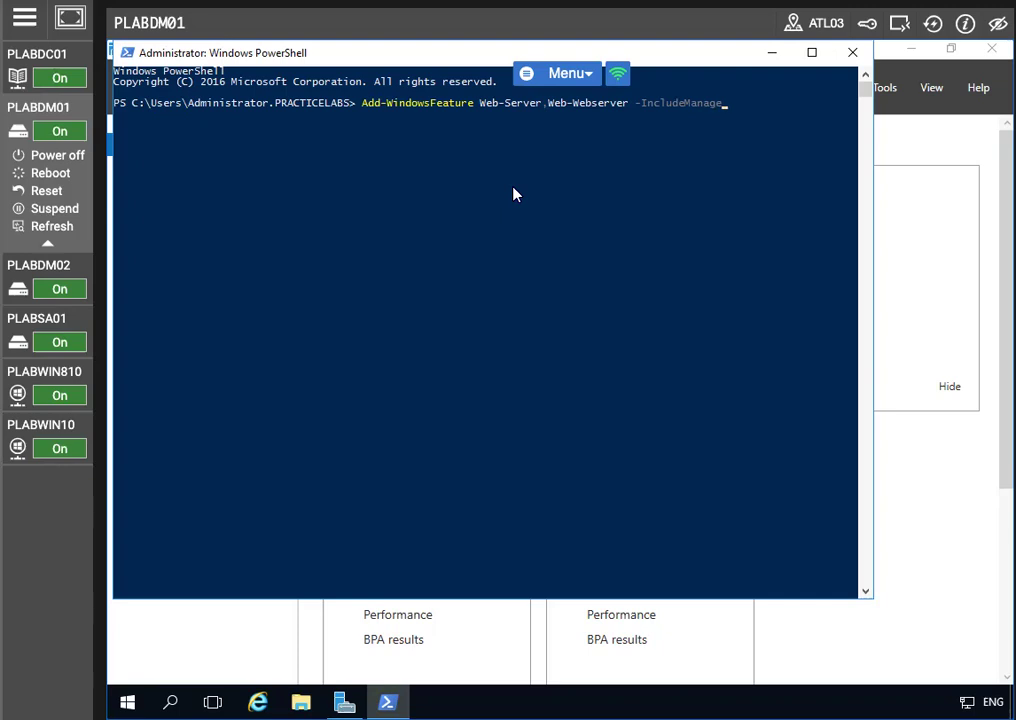
type("Tools")
key("Return")
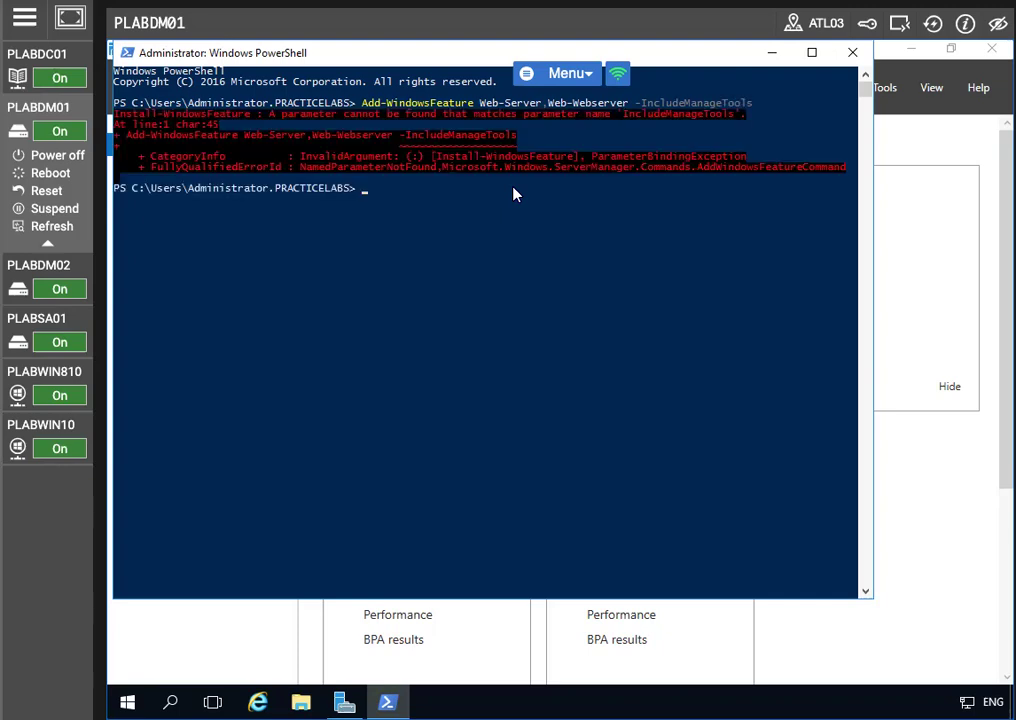
Correct the command to Web-WebServer and -IncludeManagementTools, rerunning it after each fix
key("Up")
key("Left")
key("Left")
key("Left")
key("Left")
key("Left")
key("Left")
key("Left")
key("Left")
key("Left")
key("Left")
key("Left")
key("Left")
key("Left")
key("Left")
key("Left")
key("Left")
key("Left")
key("Left")
key("Left")
key("Left")
key("Left")
key("Left")
key("Left")
key("Left")
key("Left")
key("Left")
key("Left")
key("Left")
key("Left")
key("Left")
key("Left")
key("Left")
key("Left")
key("Left")
key("Left")
key("Left")
key("Left")
key("Left")
key("Left")
key("Left")
key("Right")
key("Right")
key("Right")
key("Right")
key("Right")
key("Right")
key("Right")
key("Right")
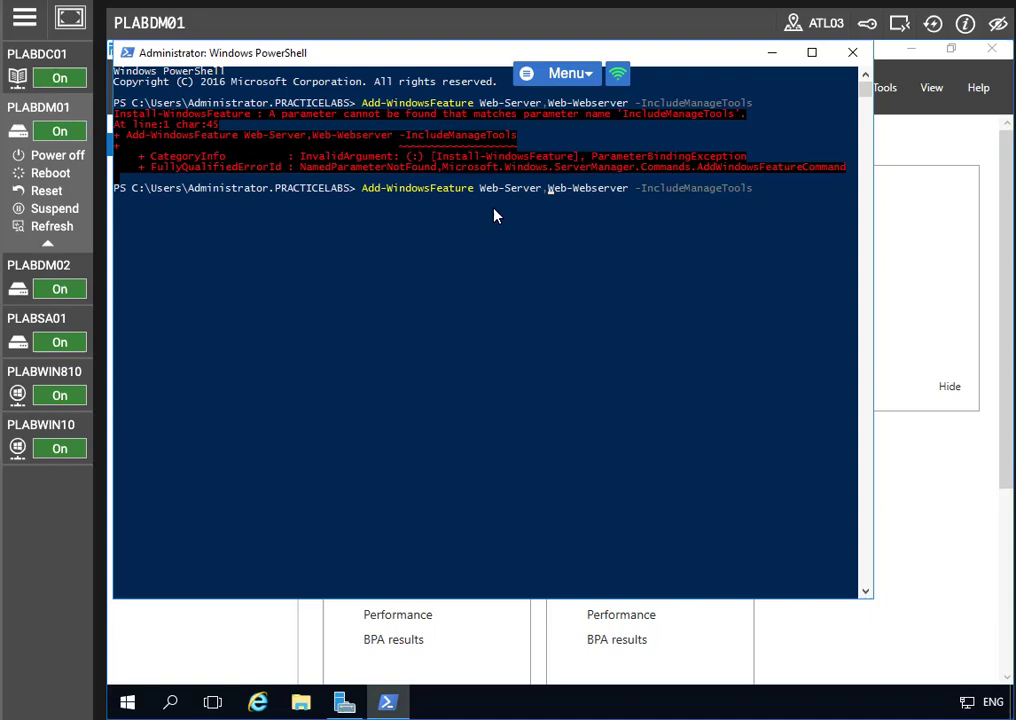
key("Right")
key("Right")
key("Right")
key("Right")
key("Right")
key("Right")
key("Right")
key("Delete")
type("S")
key("Return")
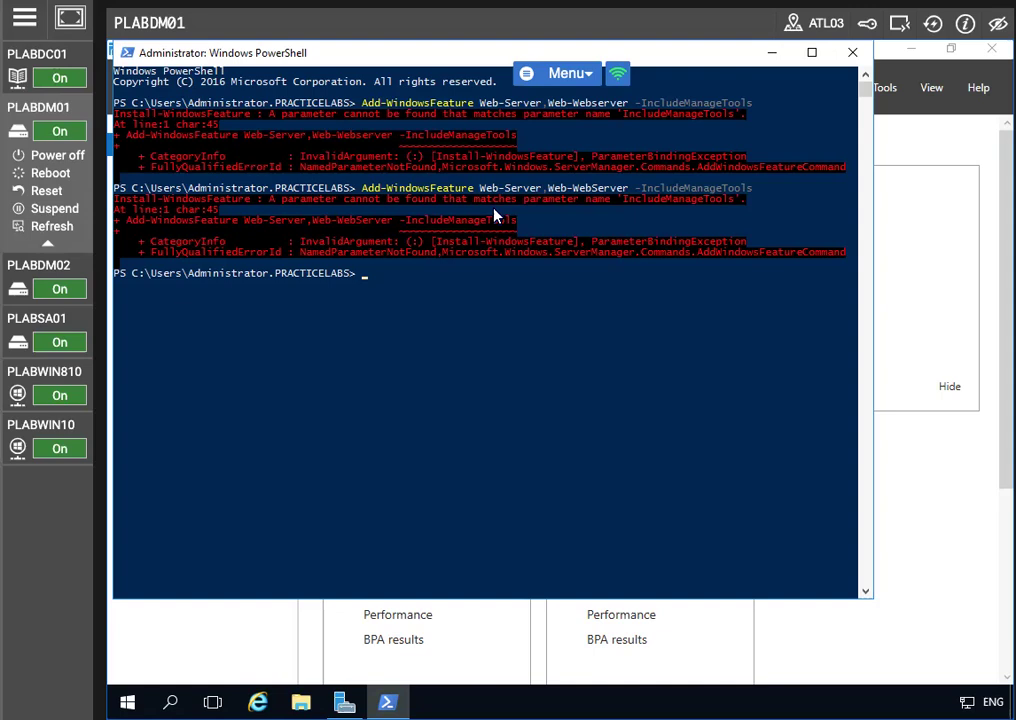
key("Up")
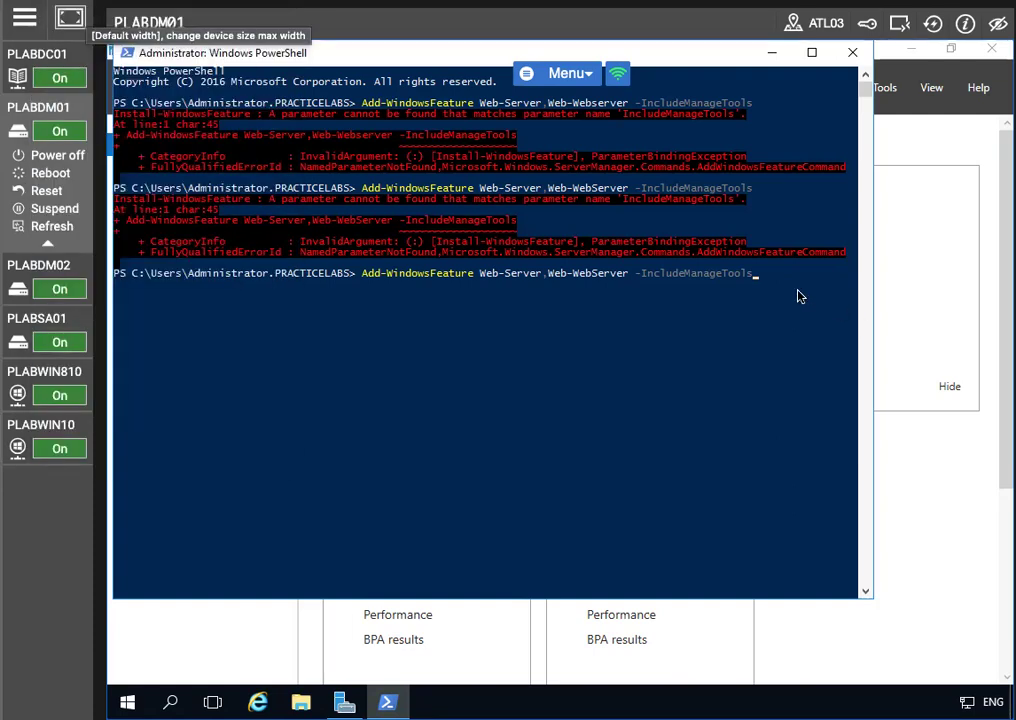
key("Left")
key("Left")
key("Left")
key("Left")
key("Left")
type("ment")
key("Return")
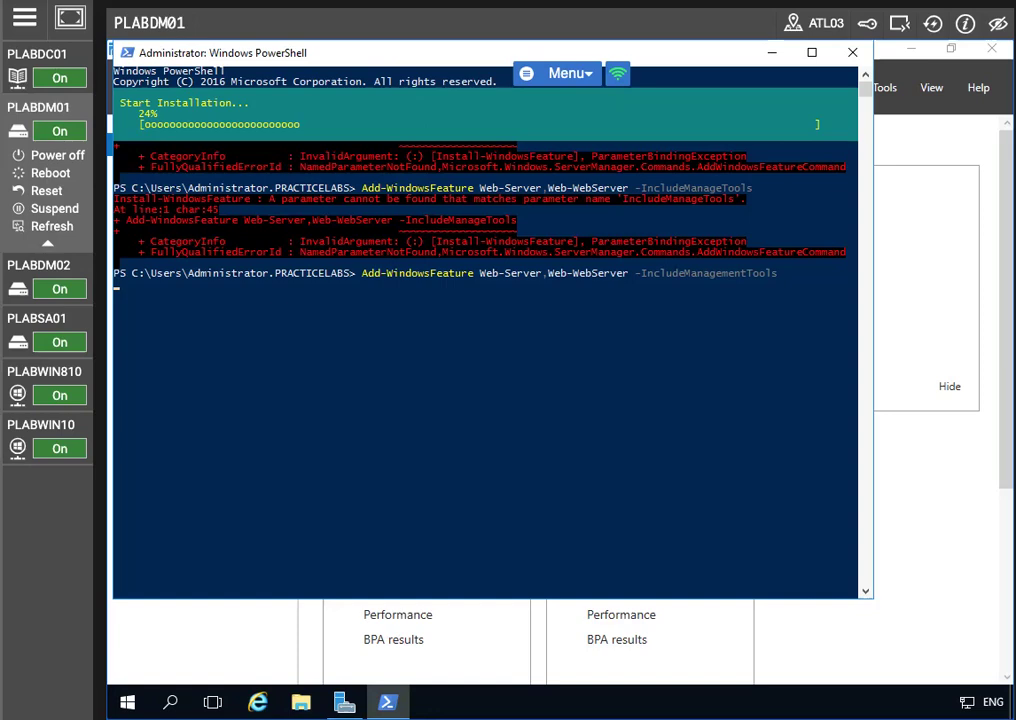
Highlight the Success True result in the command output
left_click(73, 12)
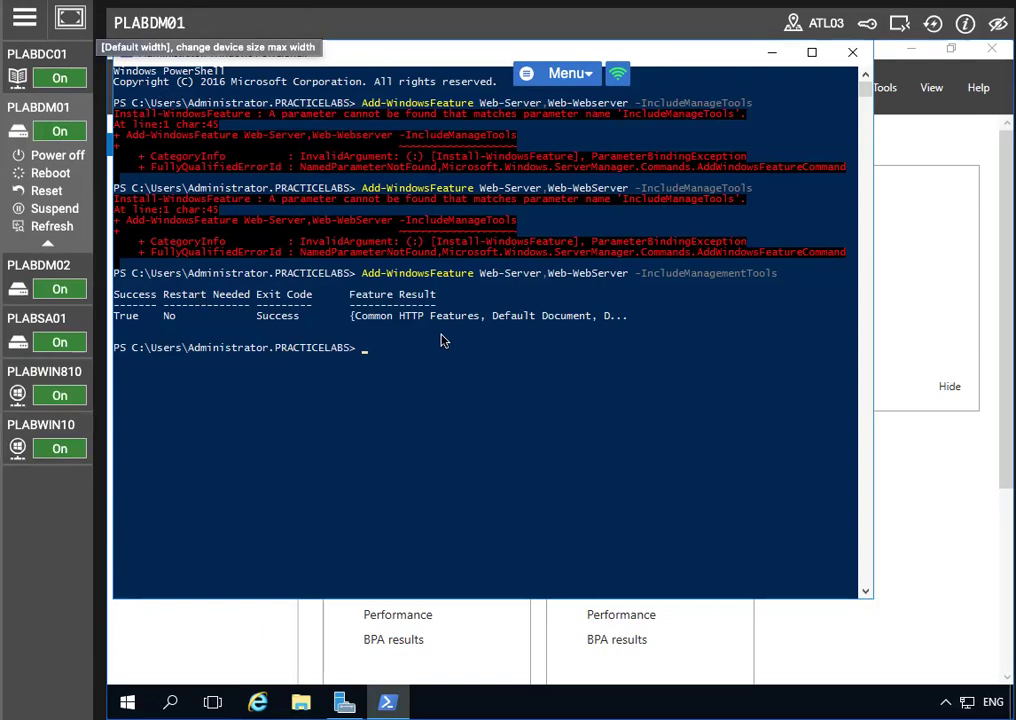
left_click_drag(201, 307, 311, 321)
left_click_drag(116, 290, 338, 337)
Run Add-WindowsFeature Web-Basic-Auth,Web-Asp-Net45,NET-Framework-45ASPNET,Windows-Identity-Foundation -IncludeManagementTools
left_click(367, 349)
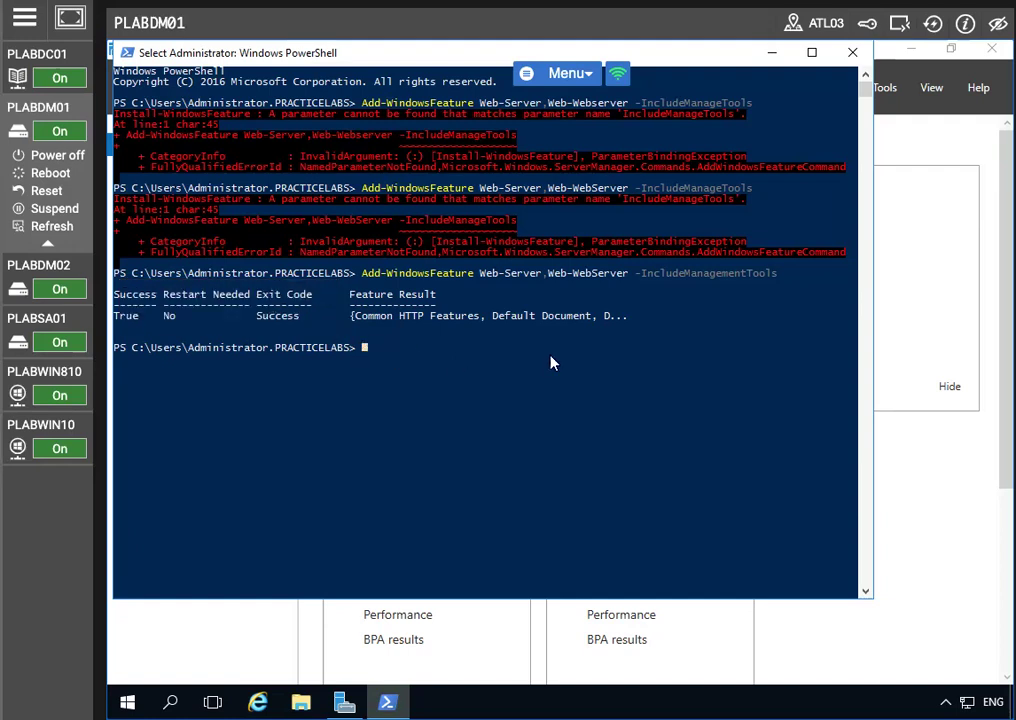
type("Add-WindowsFeature Web-")
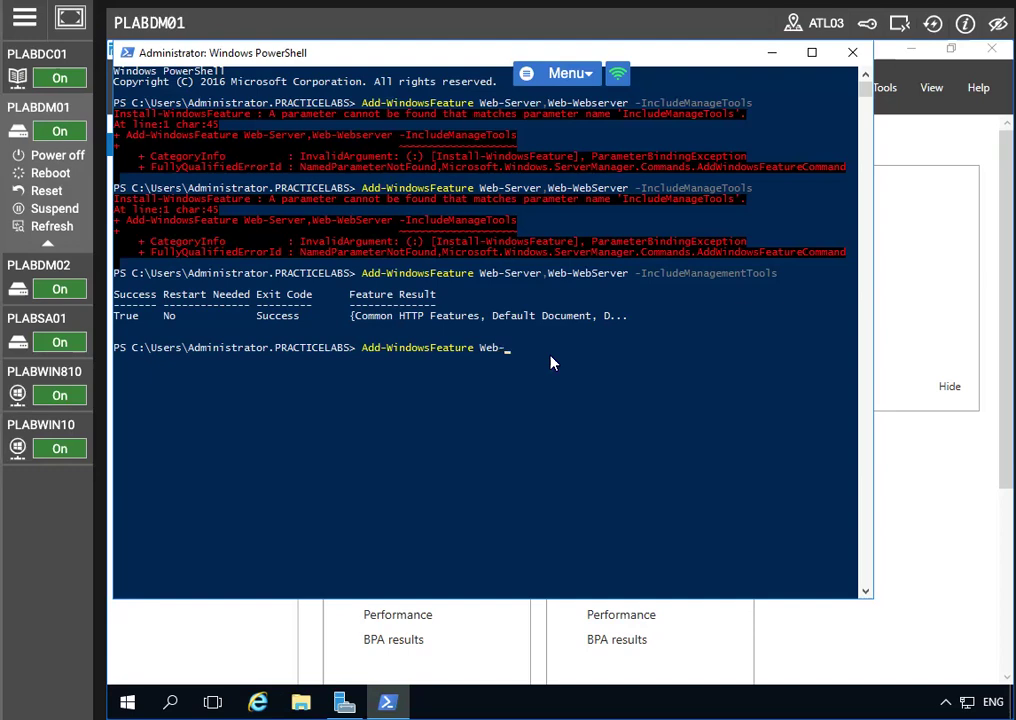
type("Basic-Auth,Web-Asp-NBet")
key("BackSpace")
key("BackSpace")
key("BackSpace")
type("et45,NET-Framework")
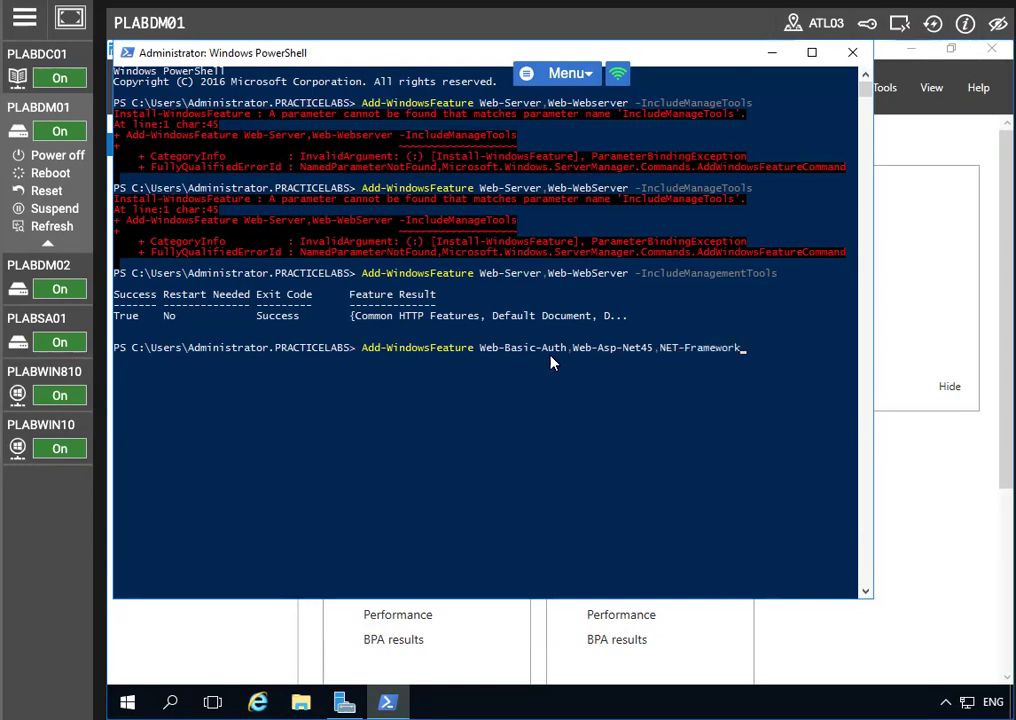
type("-45ASPNET,Window")
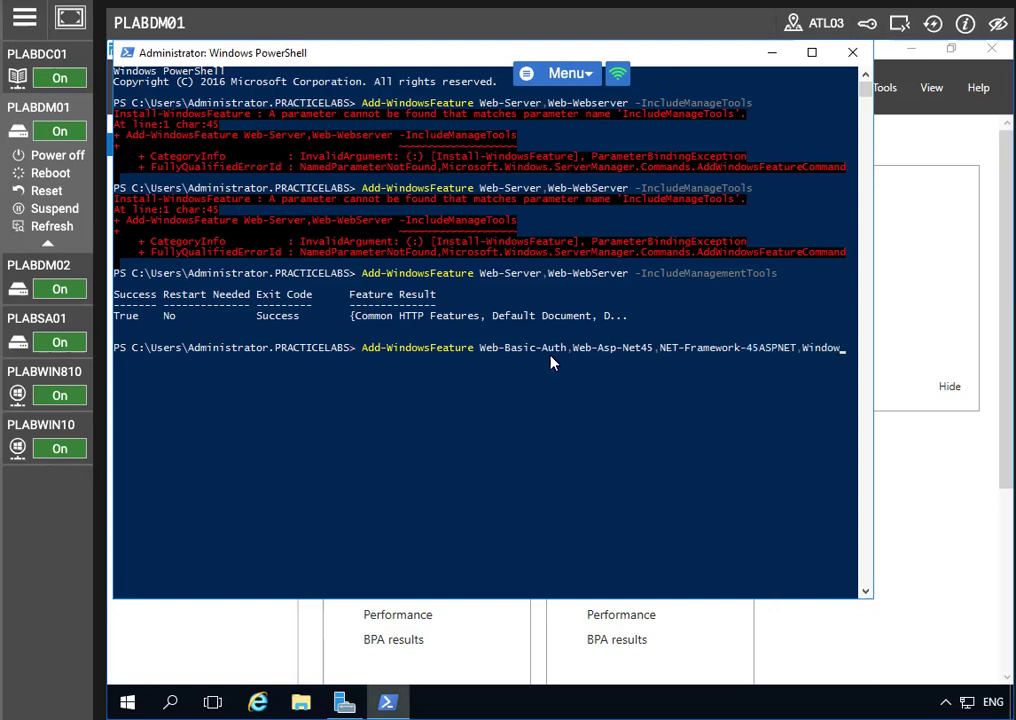
type("s-Identity")
key("BackSpace")
key("BackSpace")
type("ity-Foundation ")
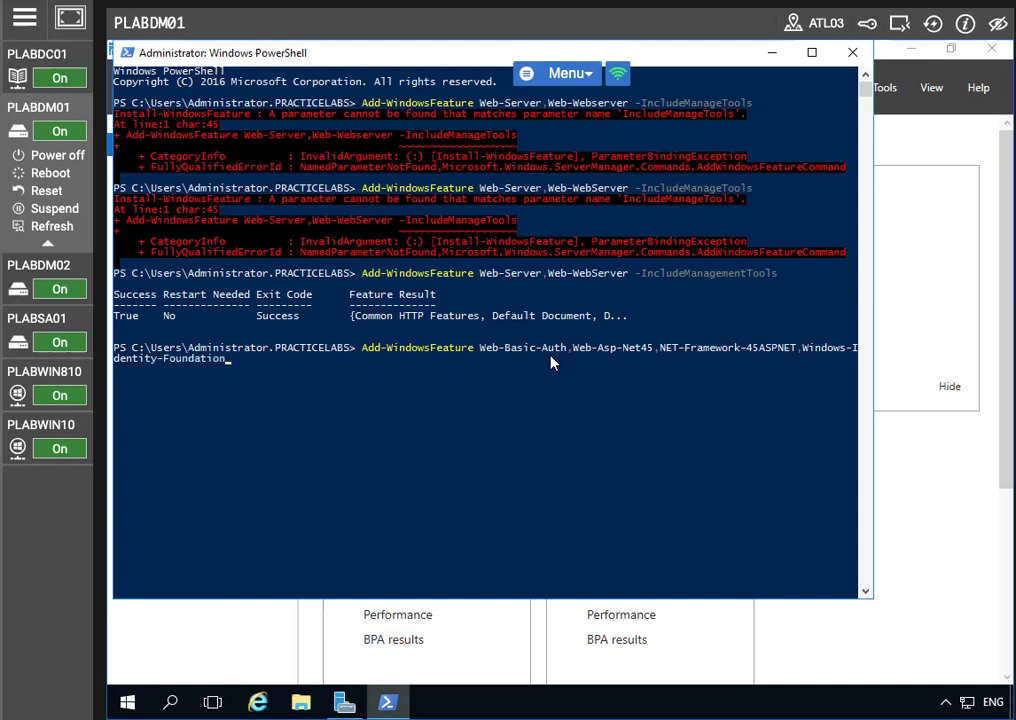
type("-IncludeManagementTools")
key("Return")
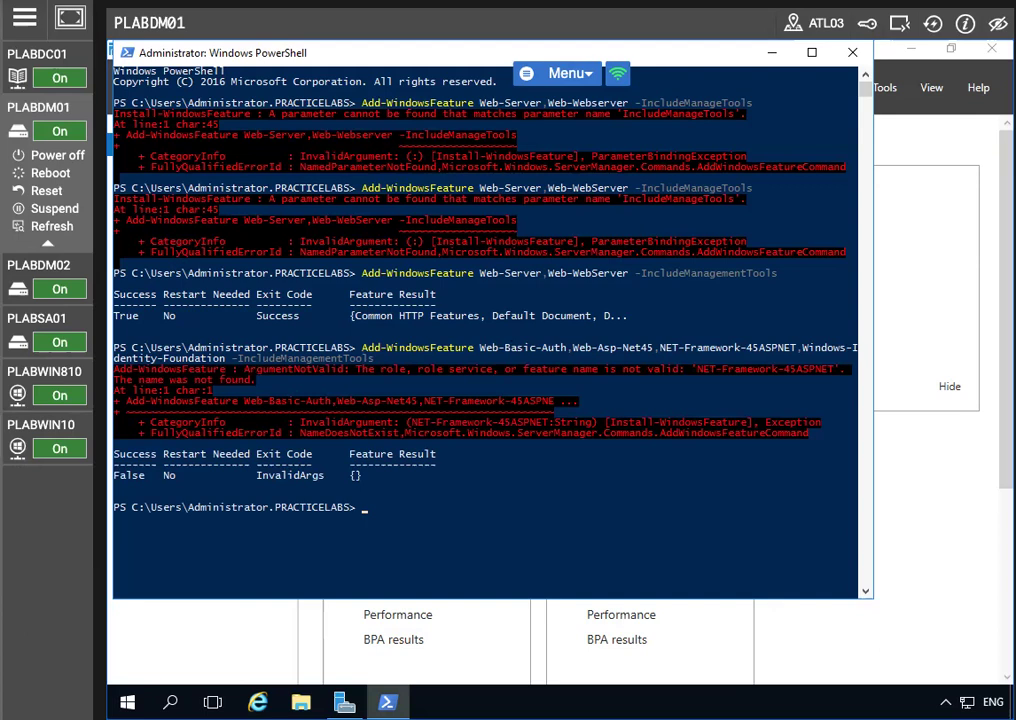
Fix the feature name to NET-Framework-45-ASPNET, rerun the install, and show the desktop
key("Up")
key("Left")
key("Left")
key("Left")
key("Left")
key("Left")
key("Left")
key("Left")
key("Left")
key("Left")
key("Left")
key("Left")
key("Left")
key("Left")
key("Left")
key("Left")
key("Left")
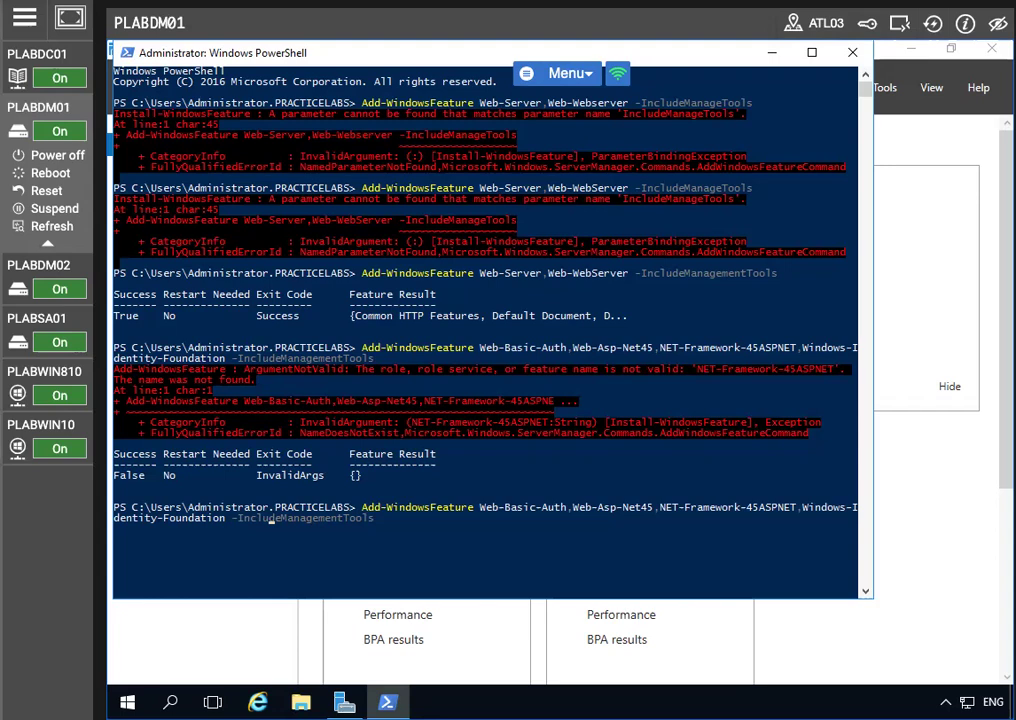
key("Left")
key("Left")
key("Left")
key("Left")
key("Left")
key("Left")
key("Left")
key("Left")
key("Left")
key("Left")
key("Left")
key("Left")
key("Left")
key("Left")
key("Left")
key("Left")
key("Left")
key("Left")
key("Left")
key("Left")
key("Left")
key("Left")
key("Left")
key("Left")
key("Left")
key("Left")
key("Left")
key("Left")
key("Left")
key("Left")
key("Left")
key("Left")
key("Left")
key("Left")
key("Left")
key("Left")
key("Left")
key("Left")
key("Left")
key("Left")
key("Left")
key("Left")
key("Left")
key("Left")
key("Left")
key("Left")
key("Left")
key("Left")
key("Left")
key("Left")
key("Left")
key("Left")
key("Left")
key("Left")
key("Left")
key("Left")
key("Left")
key("Left")
key("Left")
key("Left")
key("Left")
key("Left")
key("Left")
key("Left")
key("Left")
key("Left")
key("Left")
key("Left")
key("Left")
key("Left")
key("Left")
key("Left")
key("Left")
key("Left")
key("Left")
key("Left")
key("Left")
key("Left")
key("Left")
key("Right")
key("Right")
key("Right")
key("Right")
key("Right")
key("Right")
key("Right")
key("Right")
key("Right")
key("Right")
key("Right")
key("Right")
key("Right")
key("Right")
key("Right")
key("Right")
key("Right")
left_click(619, 509)
key("Escape")
key("Right")
key("Right")
key("Right")
key("Right")
key("Right")
key("Right")
key("Right")
key("Right")
key("Right")
key("Right")
key("Right")
key("Right")
key("Right")
key("Right")
type("-")
key("Return")
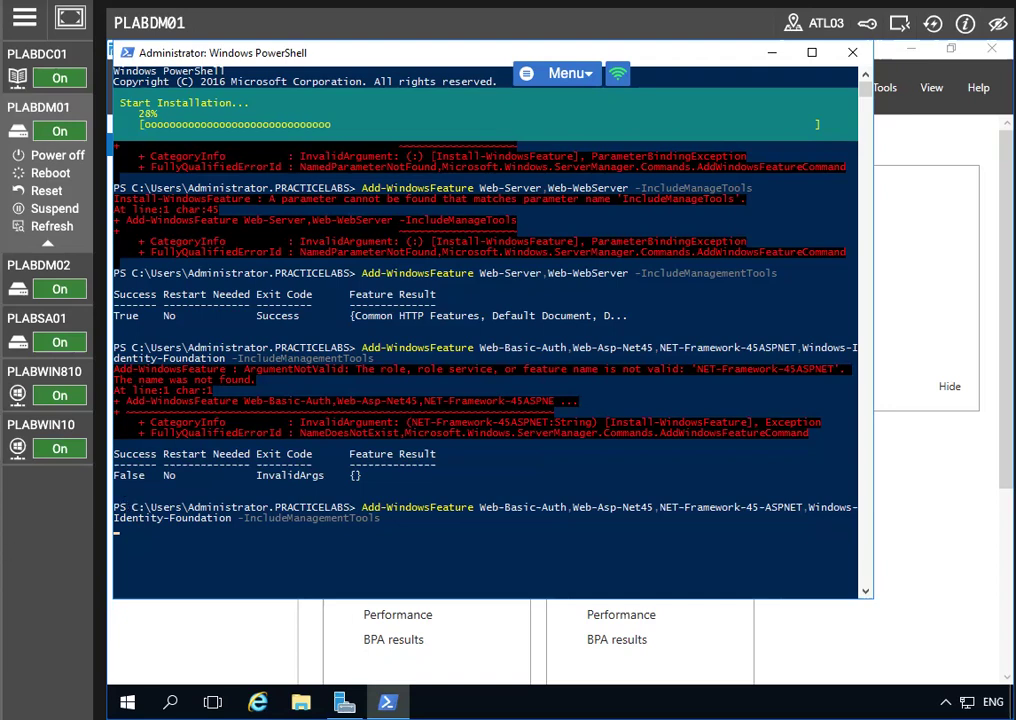
left_click(88, 30)
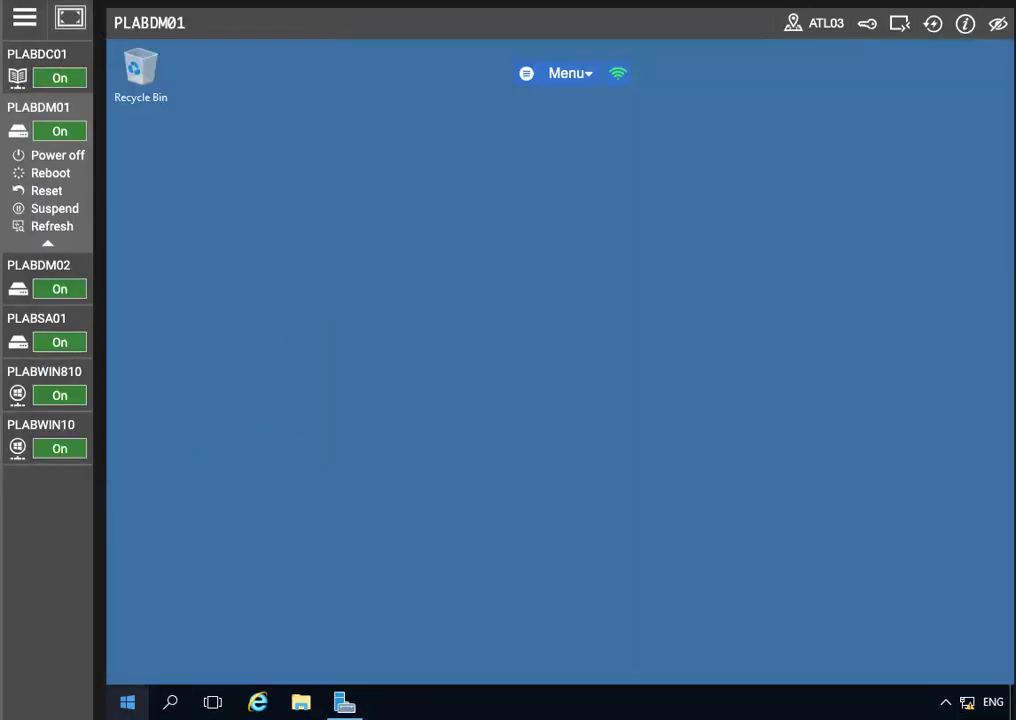
Launch mmc and add the Certificates snap-in for the local computer account
left_click(127, 702)
type("m")
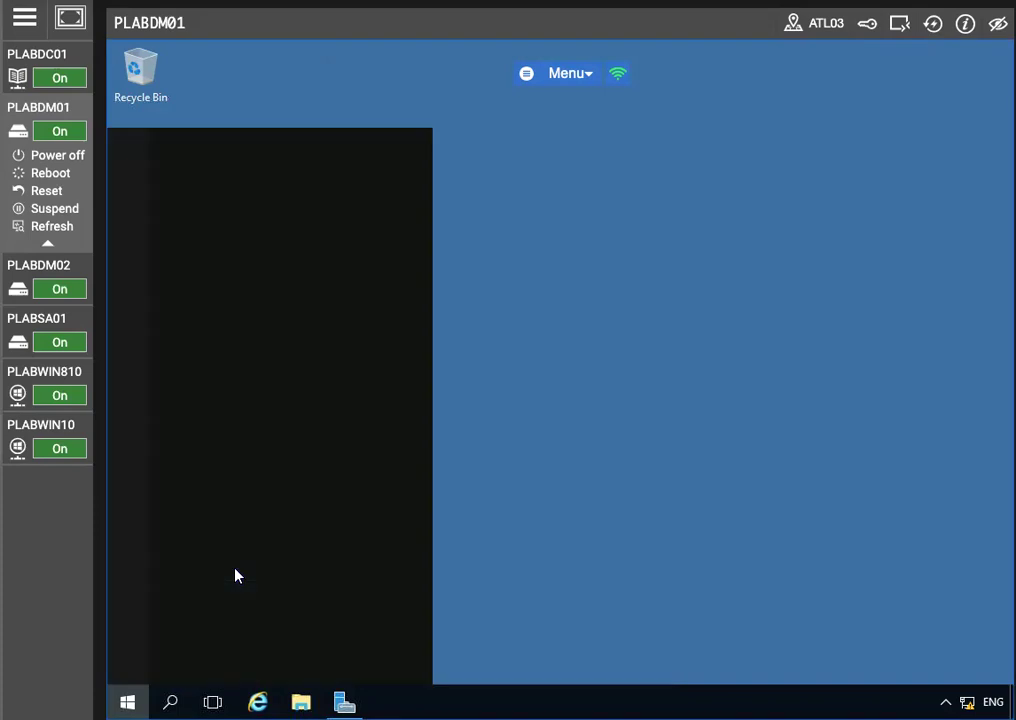
type("mc")
key("Return")
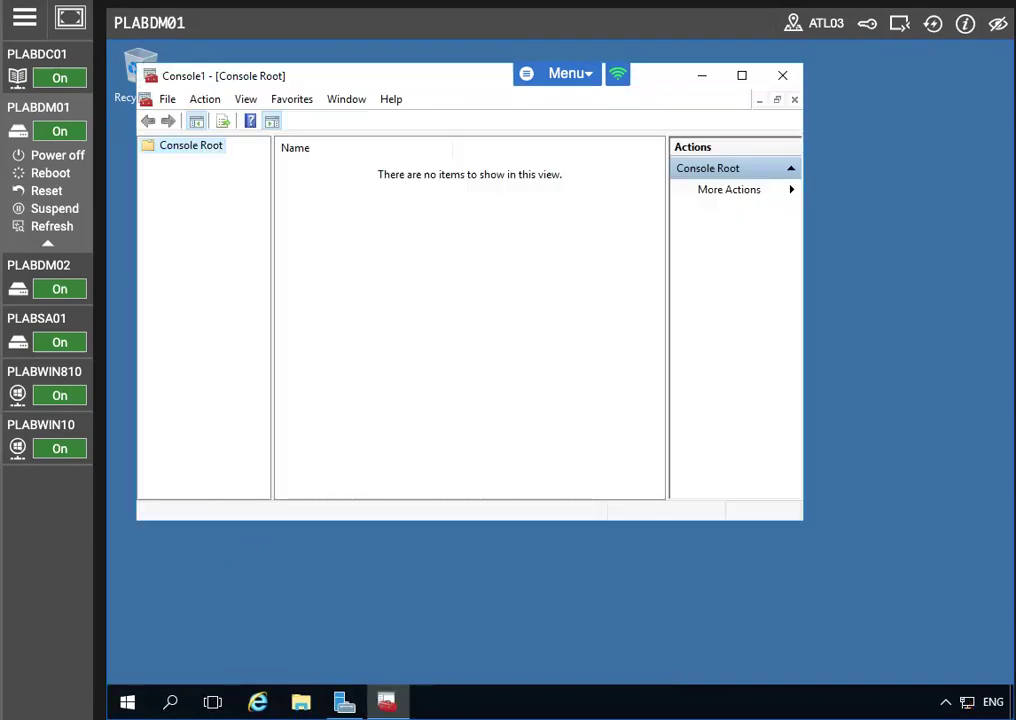
left_click(168, 99)
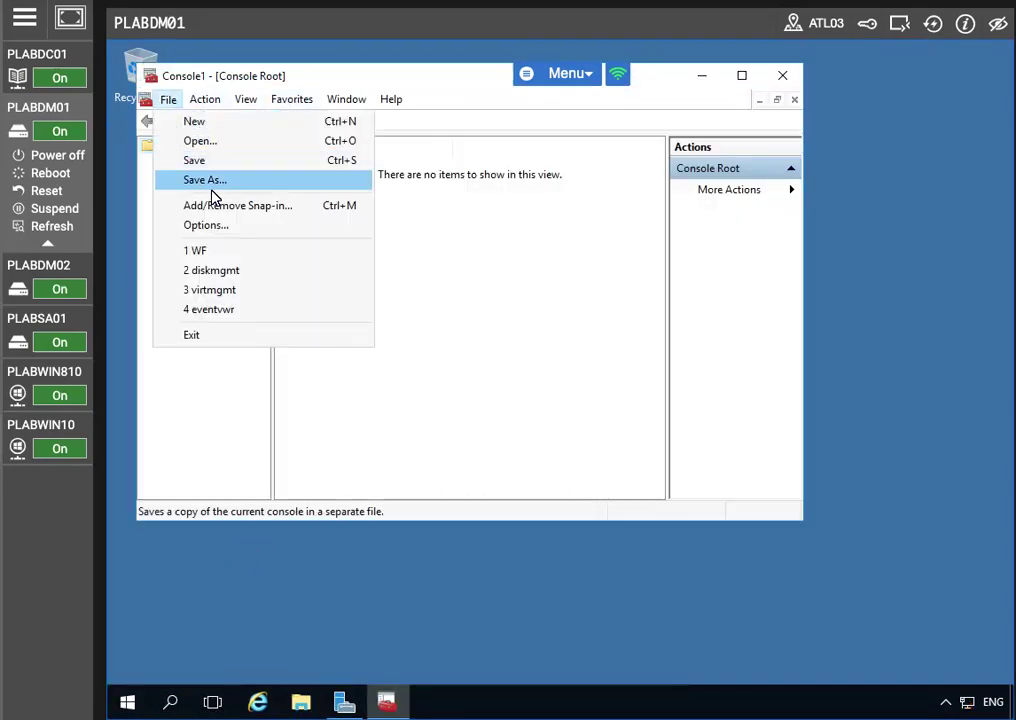
left_click(213, 207)
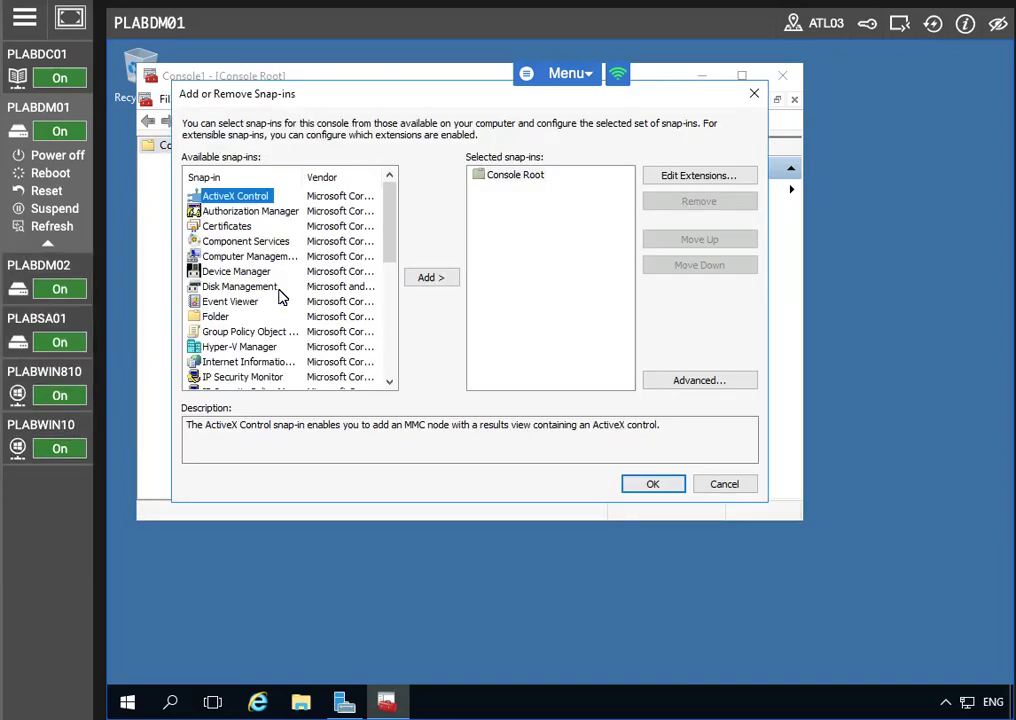
left_click(228, 226)
left_click(428, 276)
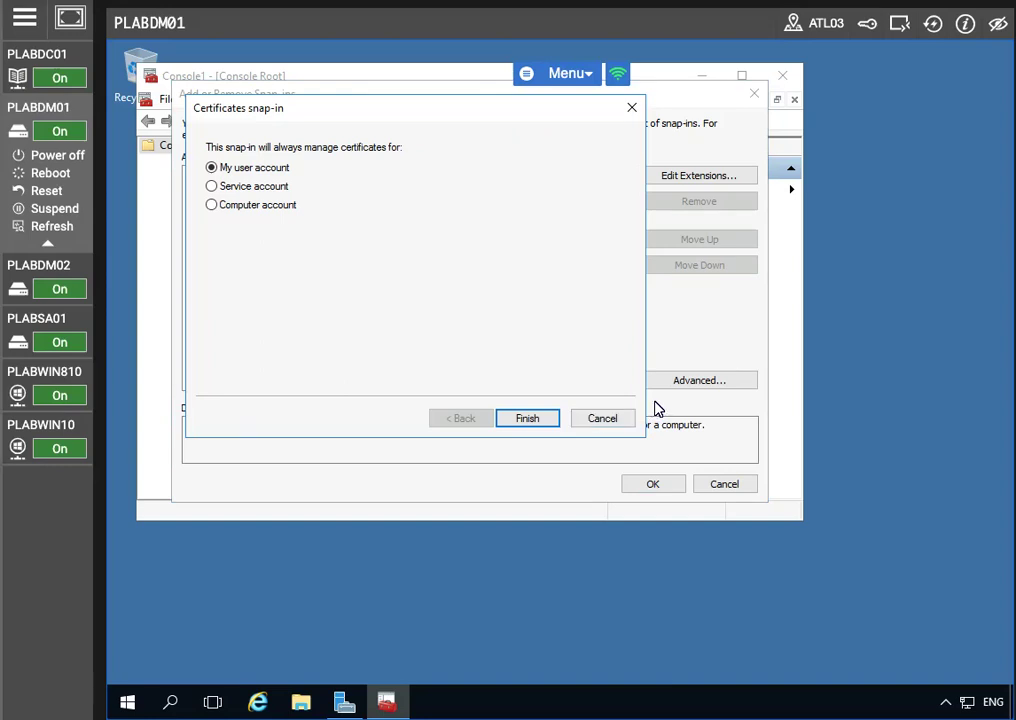
left_click(212, 205)
left_click(527, 418)
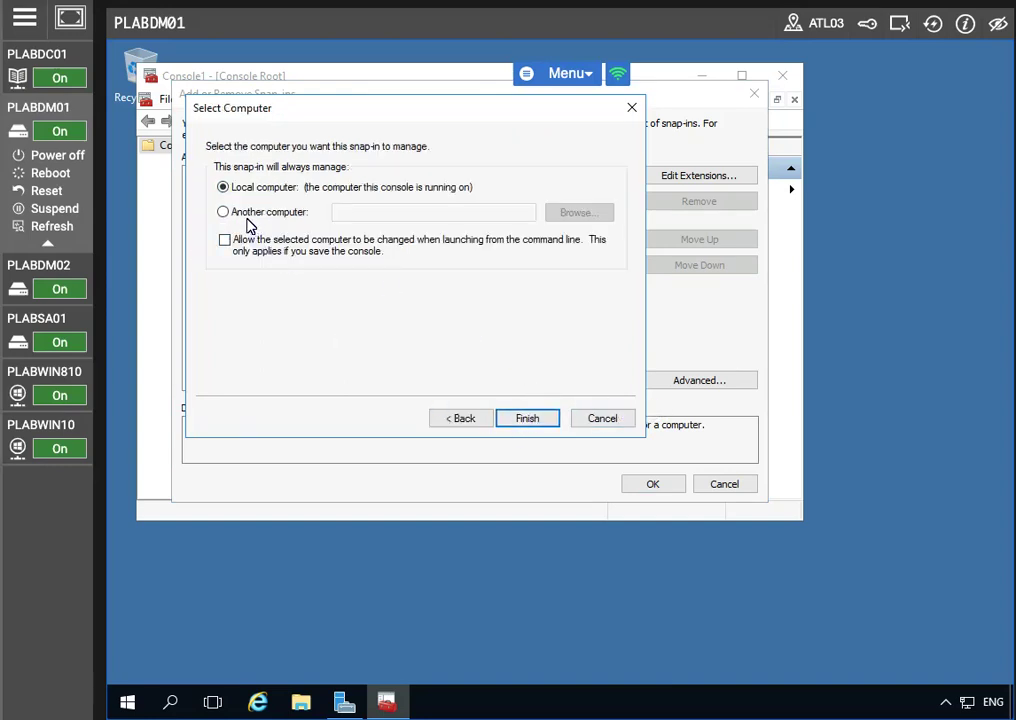
left_click(527, 418)
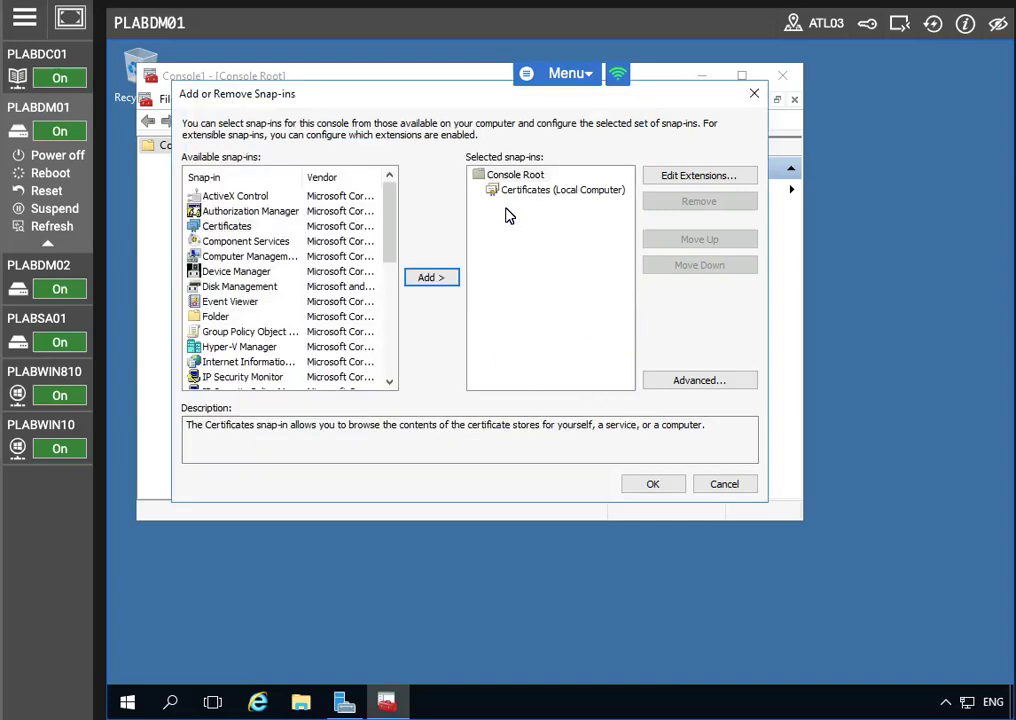
left_click(653, 483)
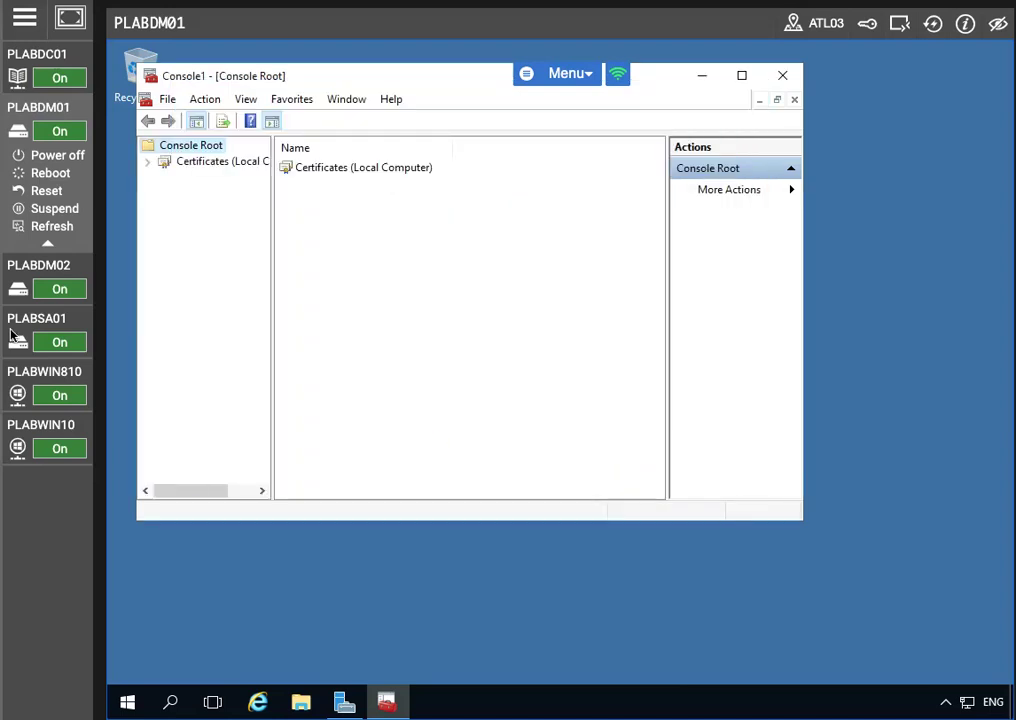
Expand Certificates (Local Computer) to Personal > Certificates and bring up its actions
double_click(147, 163)
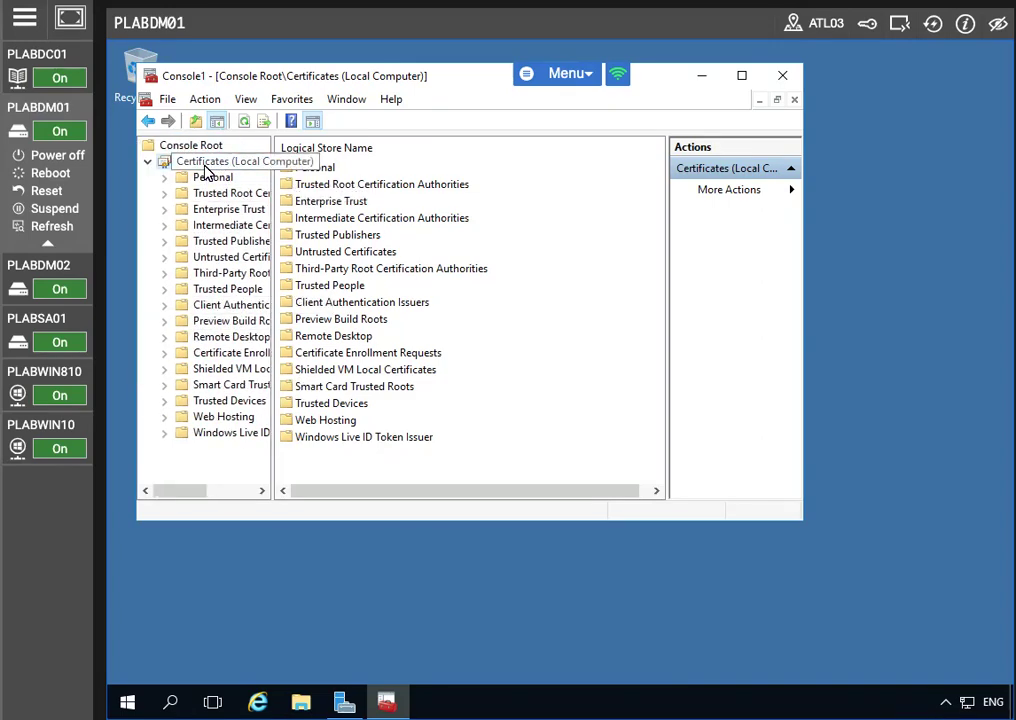
right_click(240, 166)
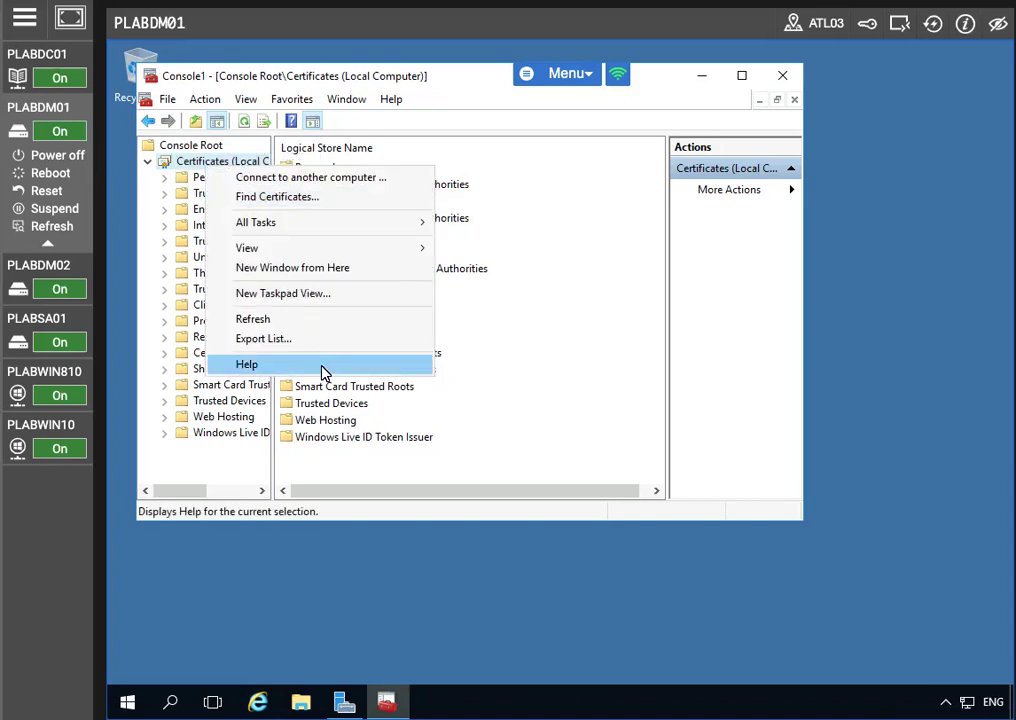
left_click(167, 215)
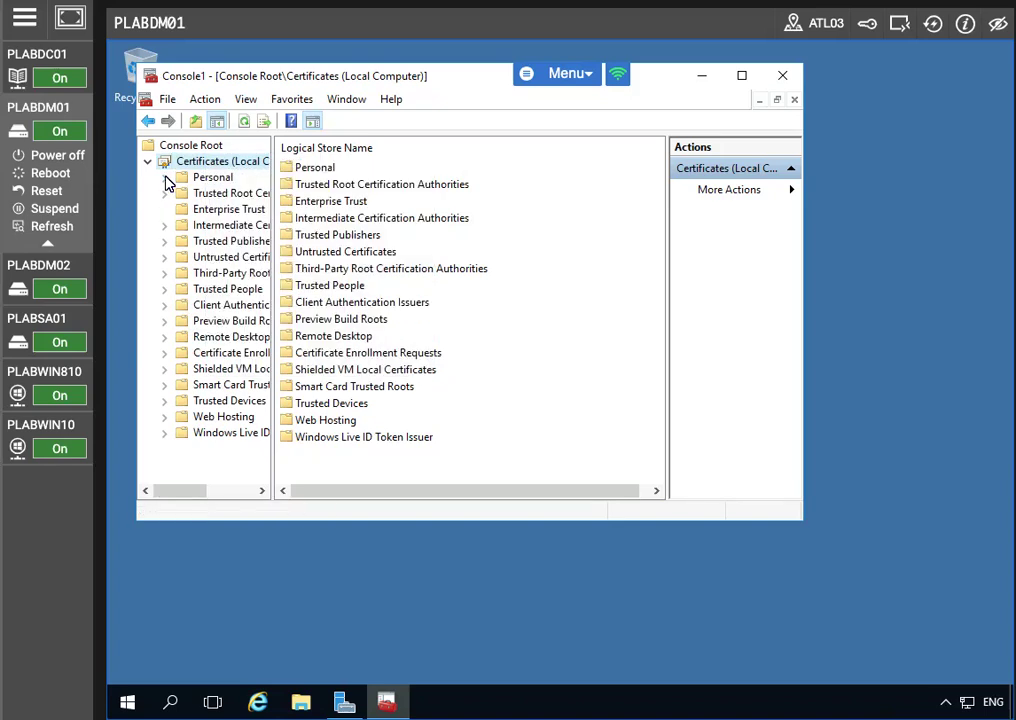
left_click(164, 177)
left_click(238, 194)
right_click(262, 198)
Request a new certificate via Active Directory Enrollment Policy, tick Plabs-Web, and open its required settings
mouse_move(277, 204)
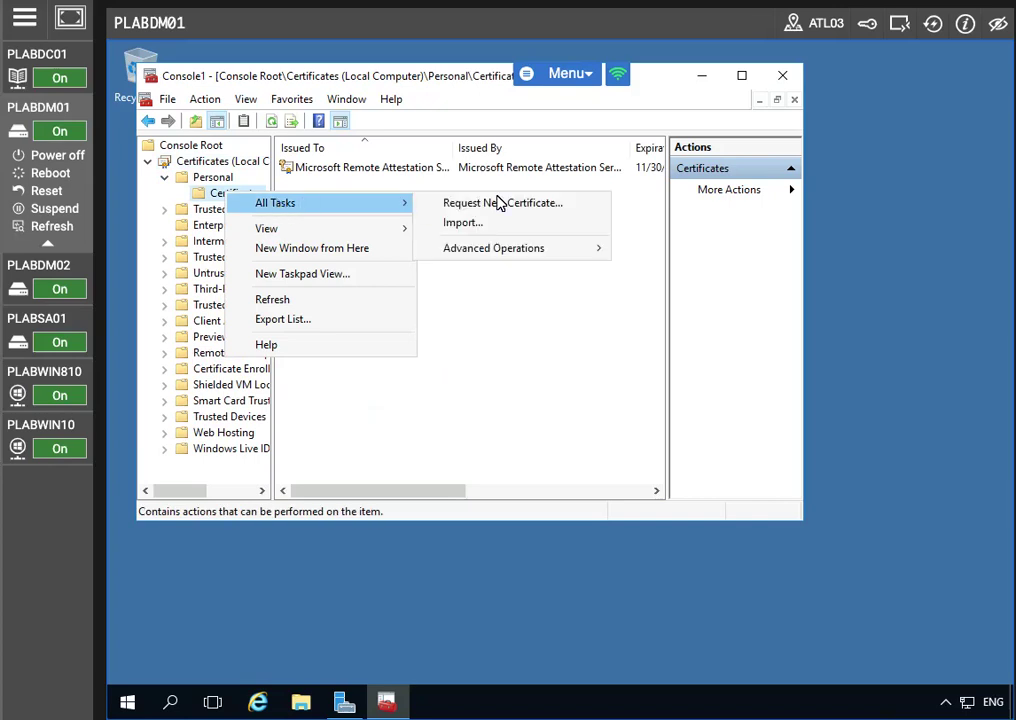
left_click(481, 205)
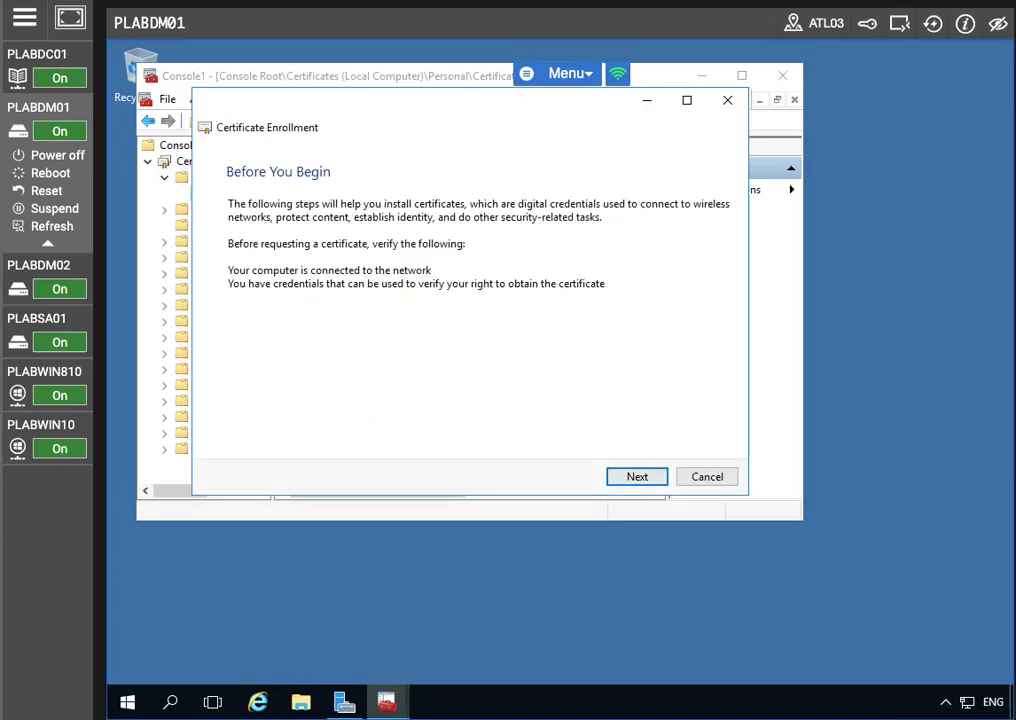
left_click(627, 484)
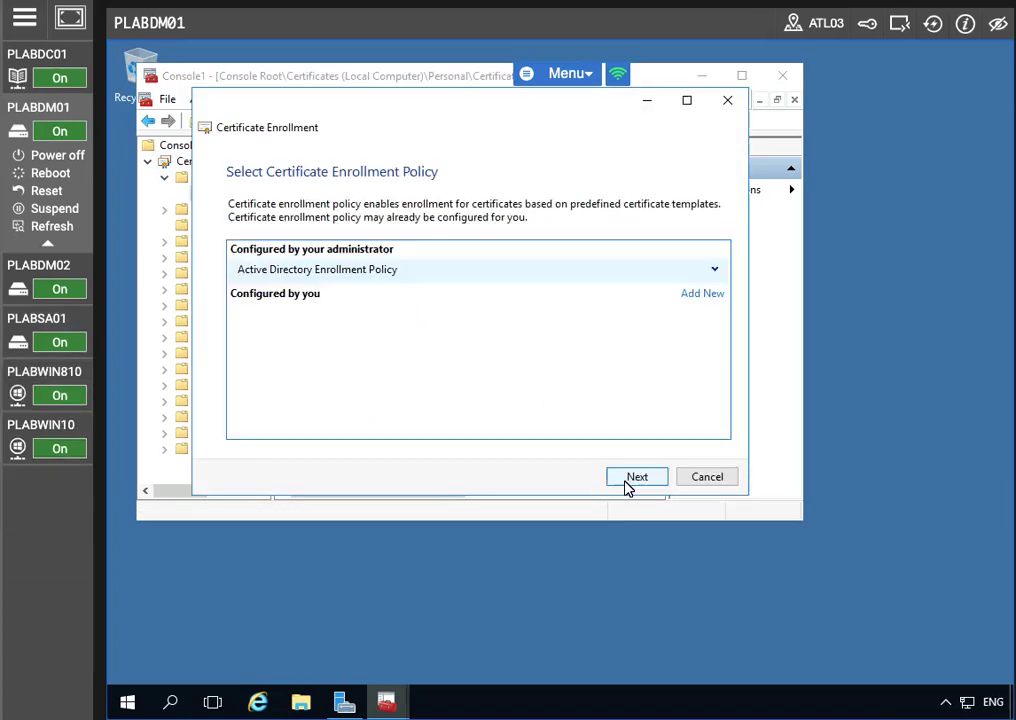
left_click(627, 484)
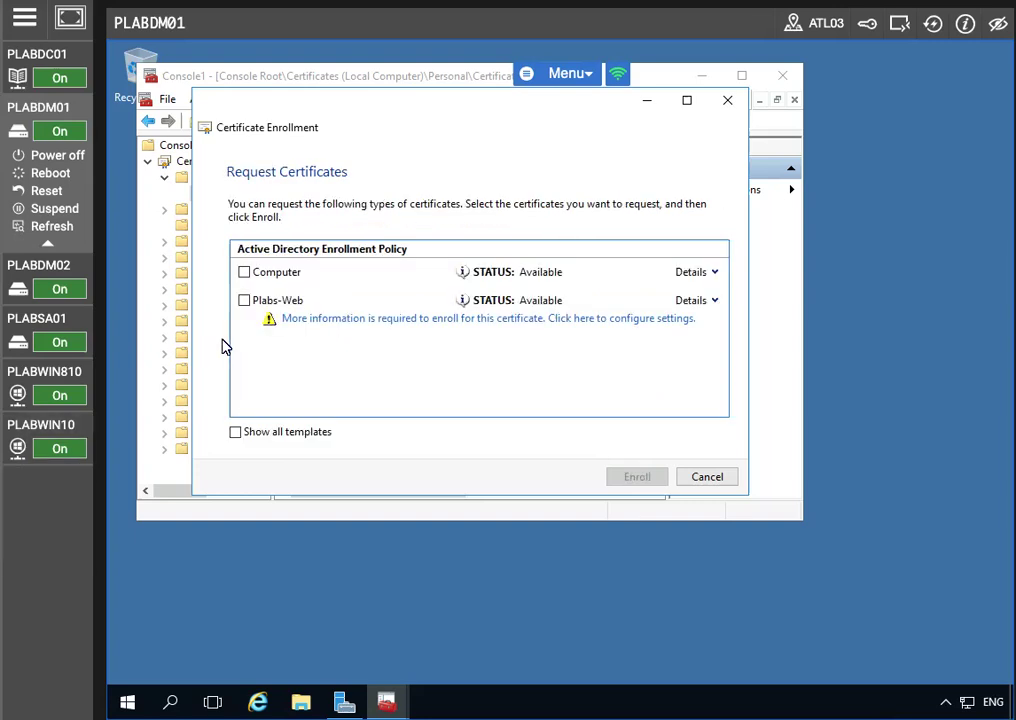
left_click(244, 300)
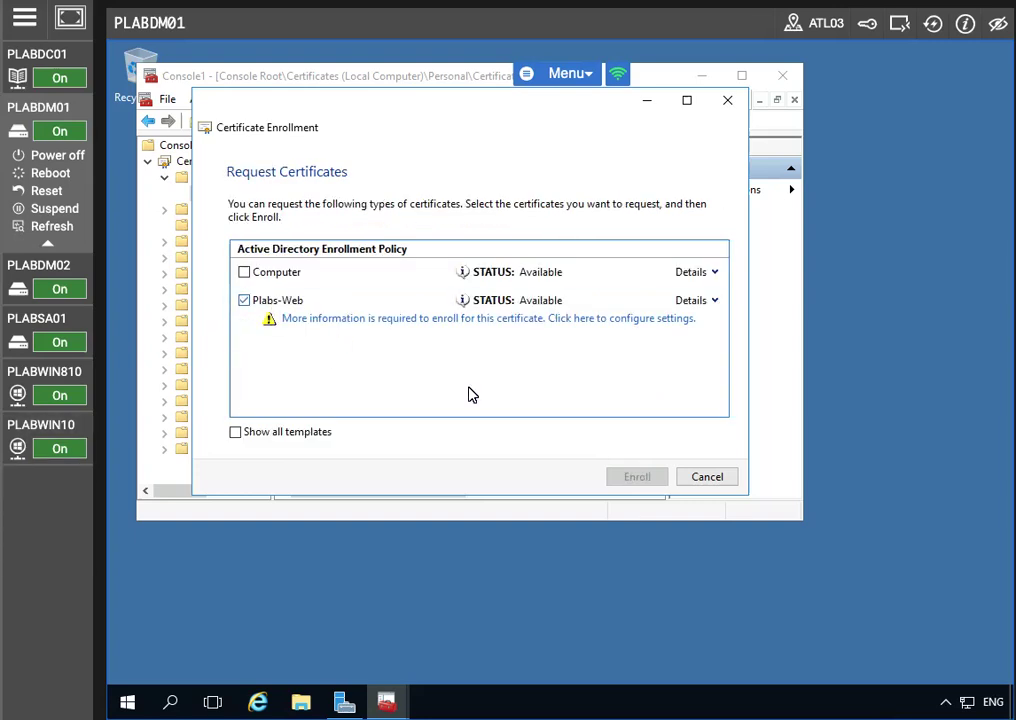
left_click(442, 318)
Add the common name plabdm01.practicelabs.com to the certificate subject
left_click(337, 432)
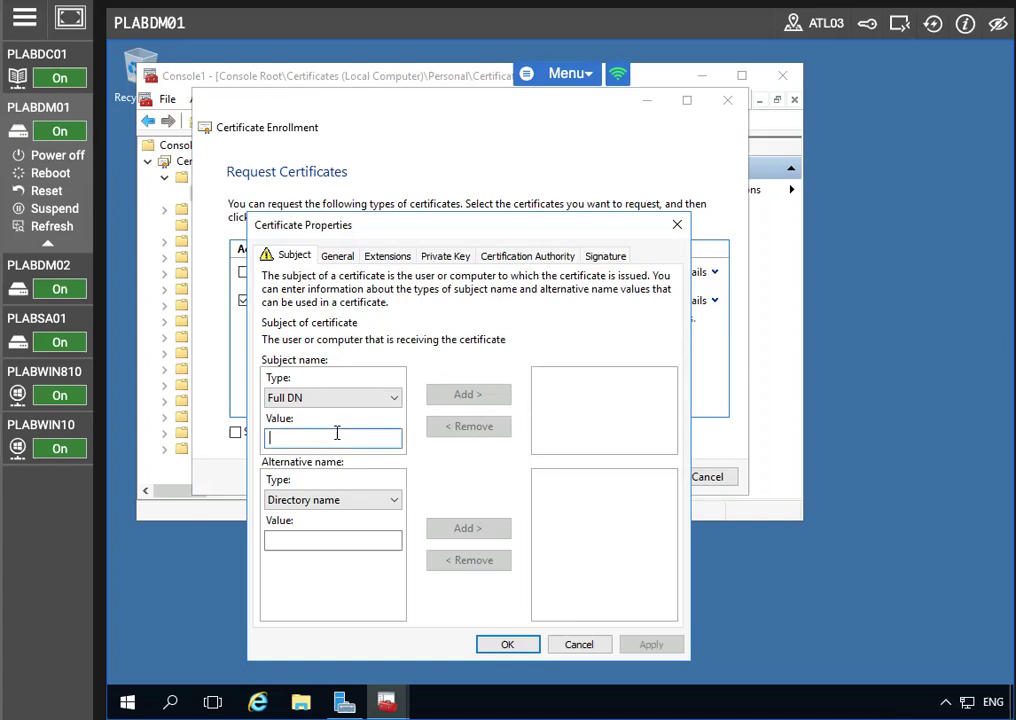
type("plabdm01/")
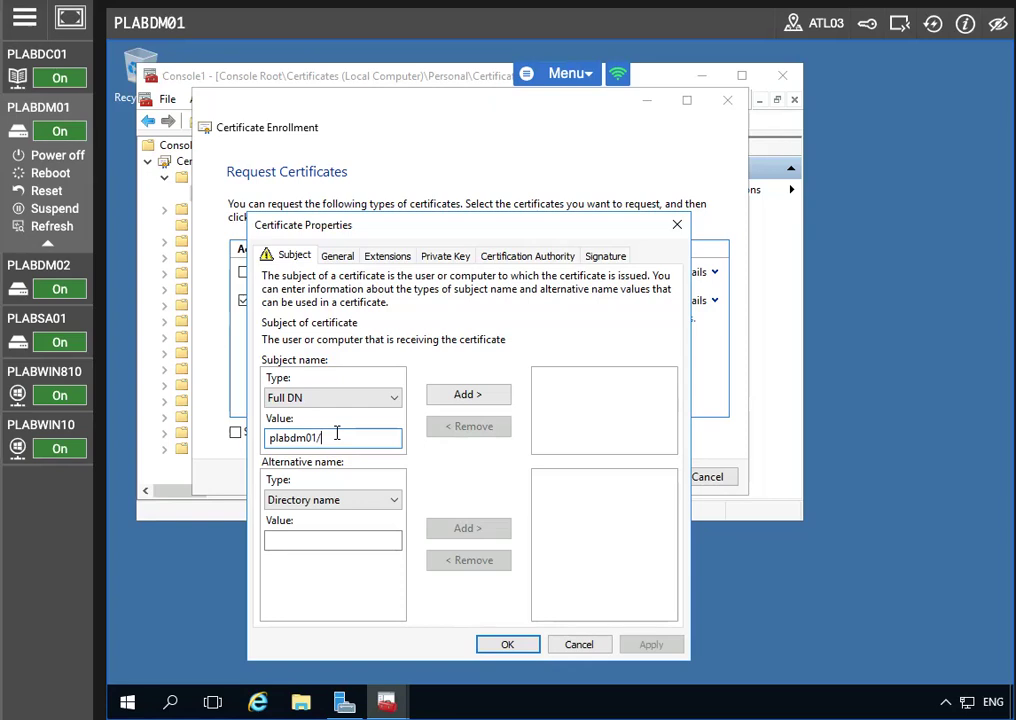
type("practicelabs.com")
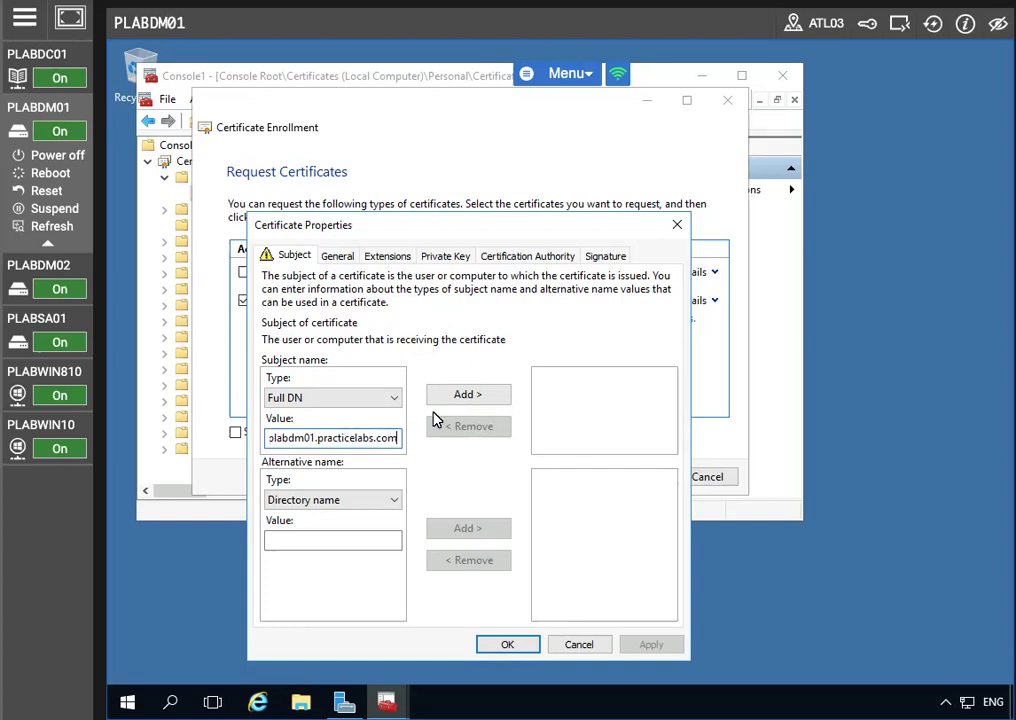
left_click(468, 394)
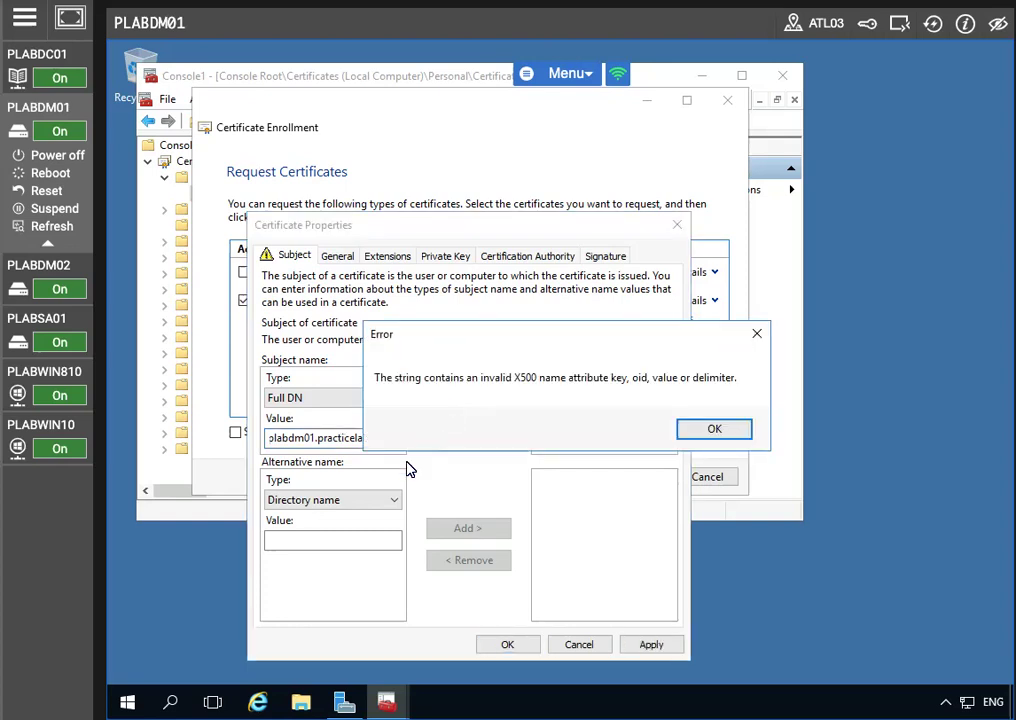
left_click(694, 429)
left_click(375, 438)
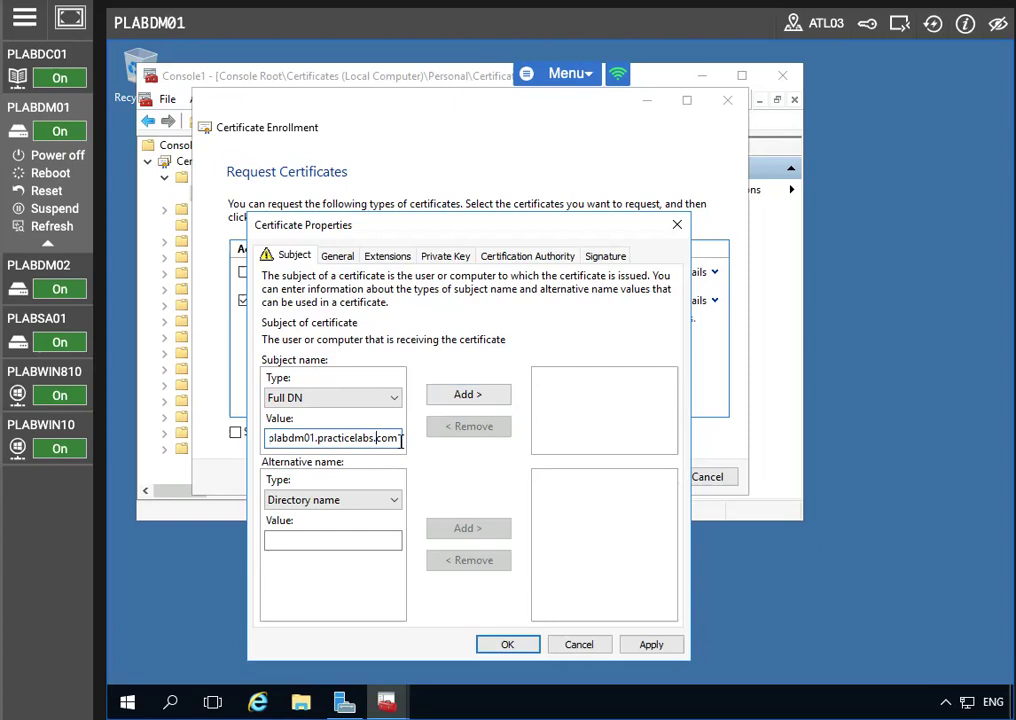
key("End")
key("Left")
key("Left")
key("Left")
key("Left")
key("Left")
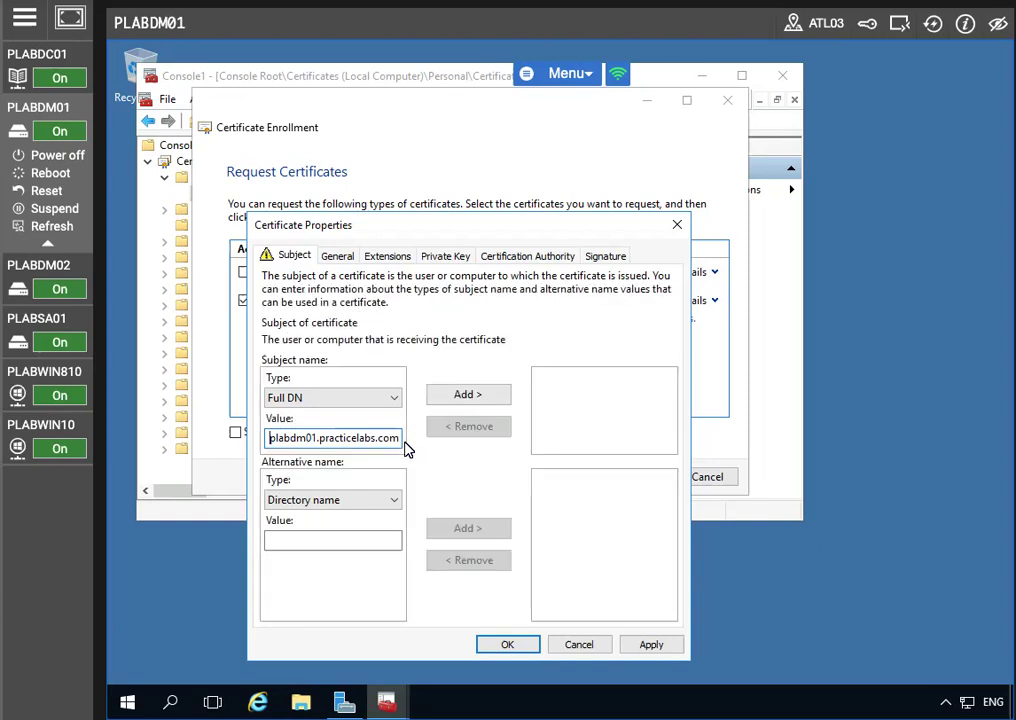
left_click(330, 400)
left_click(310, 427)
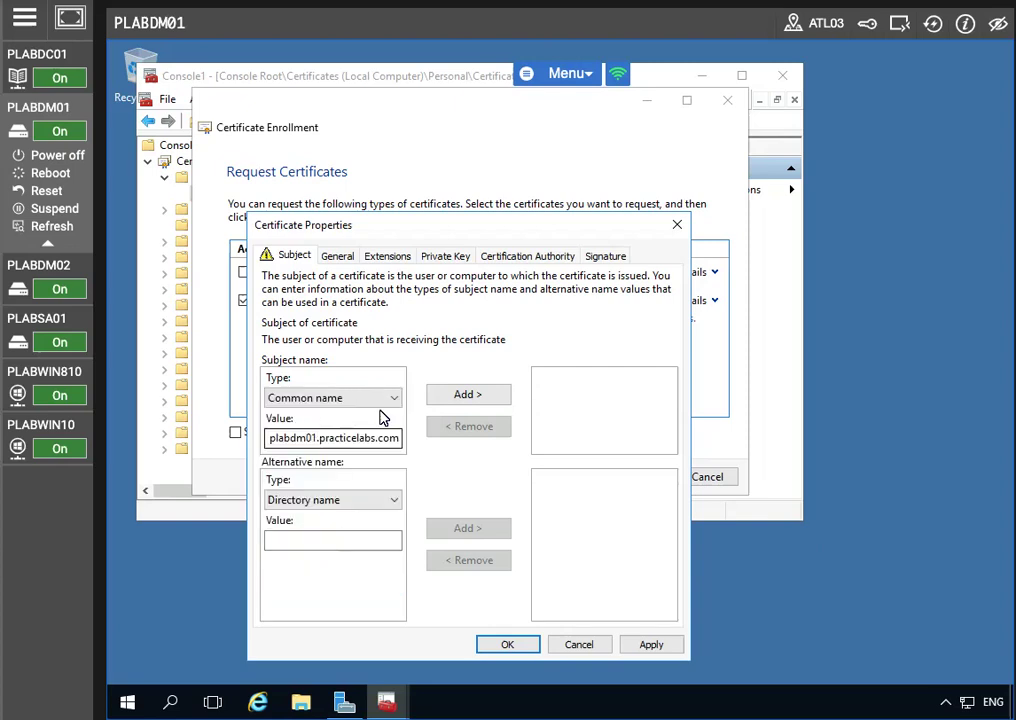
left_click(483, 393)
Add DNS alternative name plabdm01.practicelabs.com and apply the settings
left_click(308, 500)
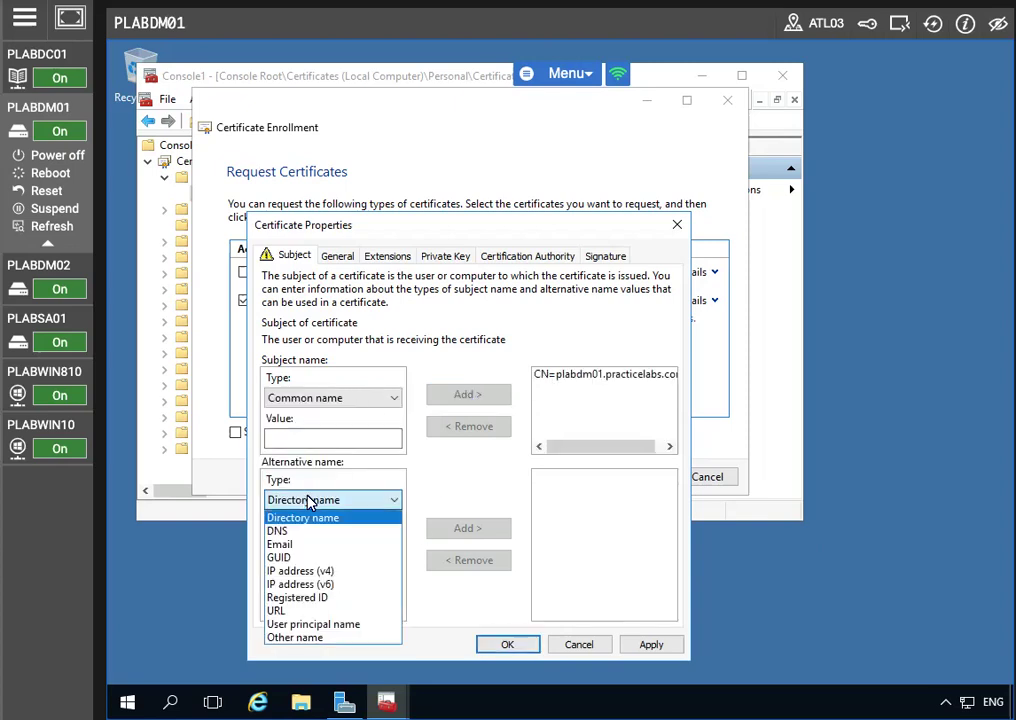
left_click(277, 531)
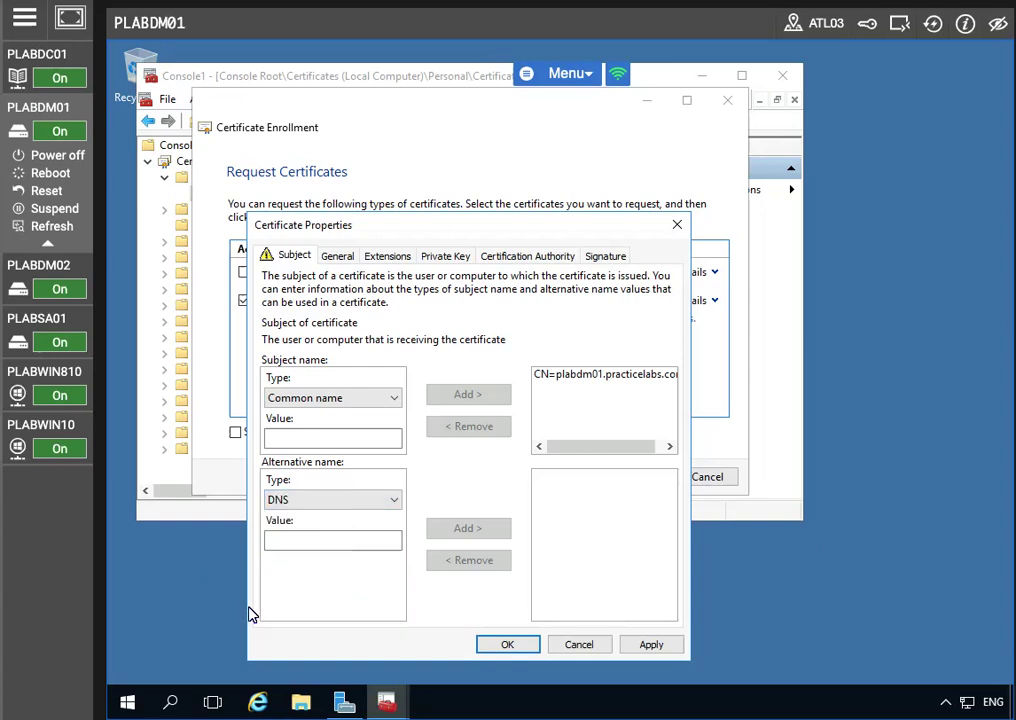
left_click(276, 540)
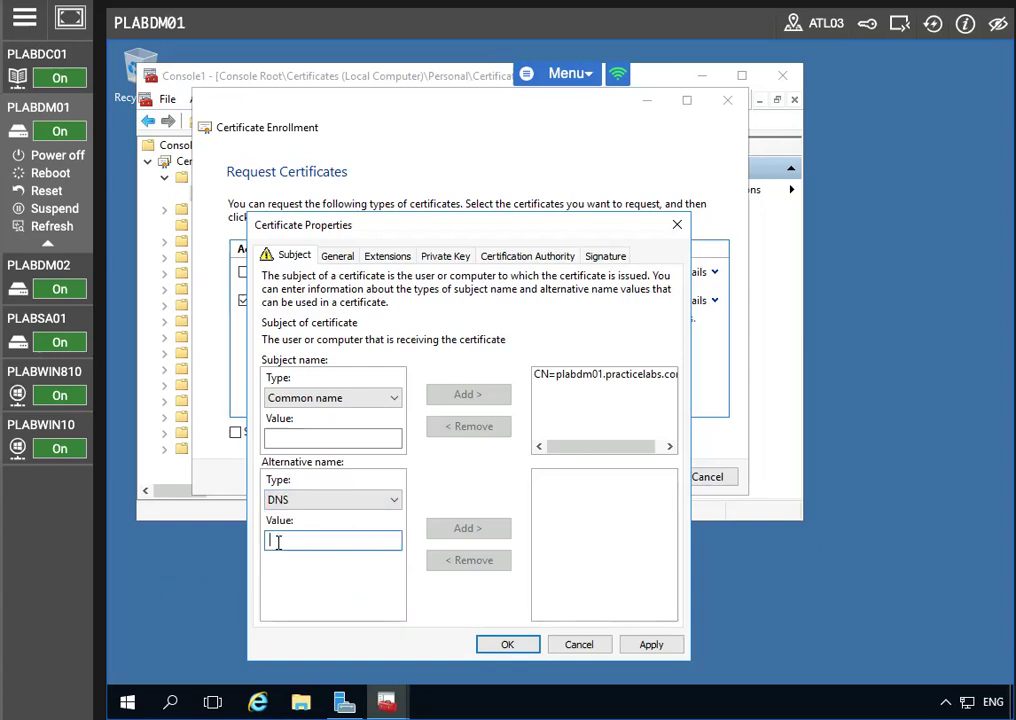
type("plabdm01")
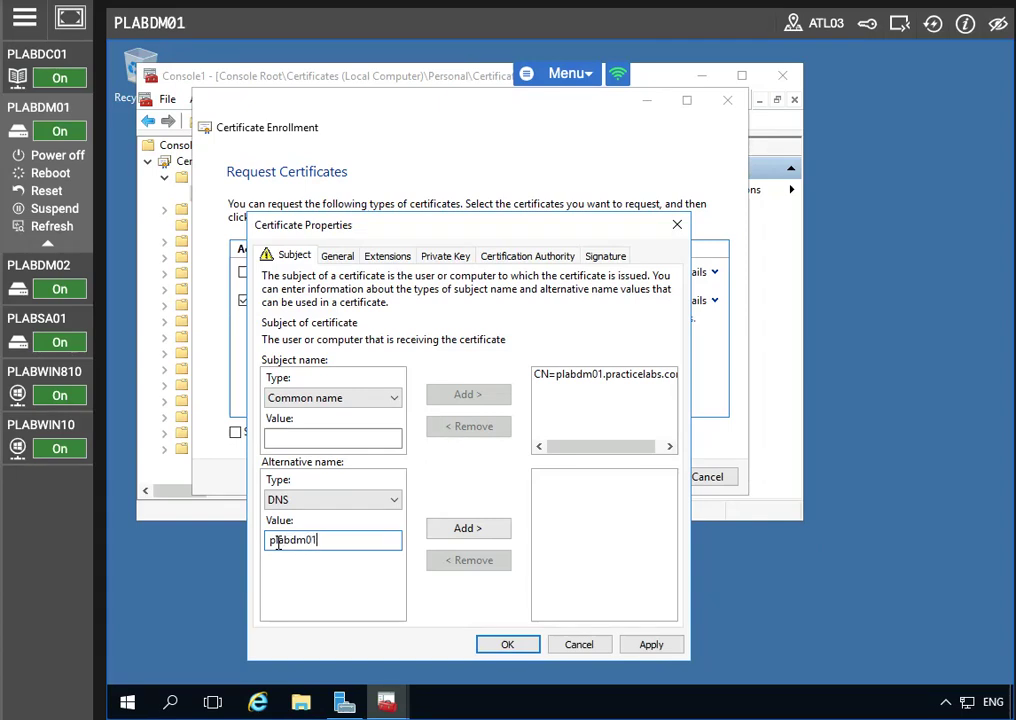
type(".pratci")
key("BackSpace")
type("cticelabs.com")
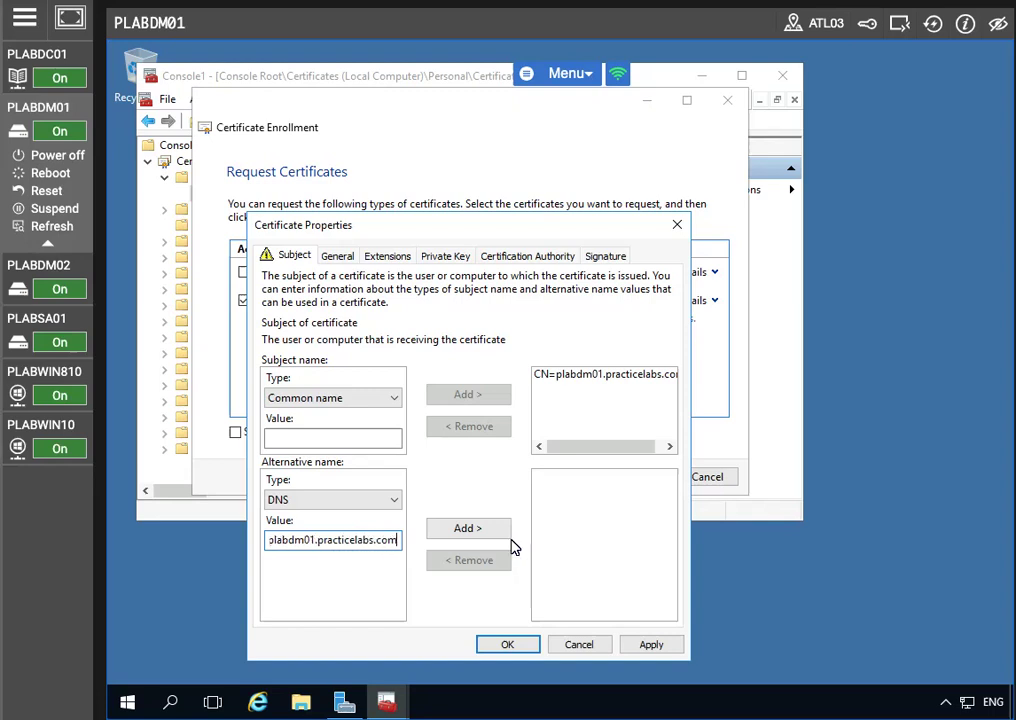
left_click(466, 533)
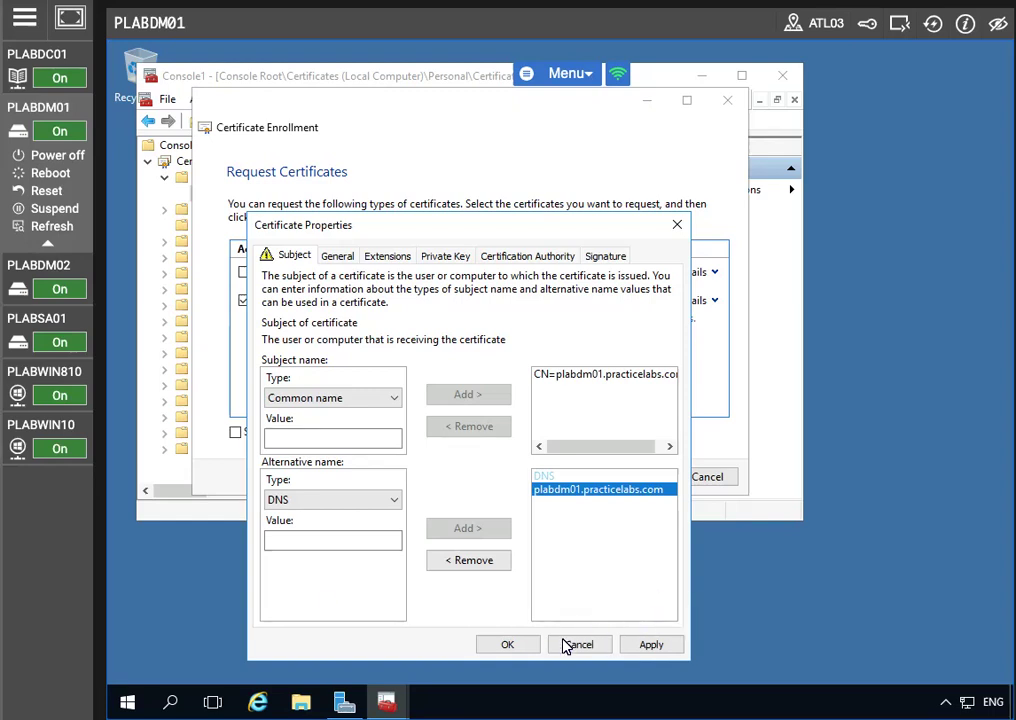
left_click(662, 646)
Confirm the properties, enroll Plabs-Web, and finish once enrollment succeeds
left_click(515, 645)
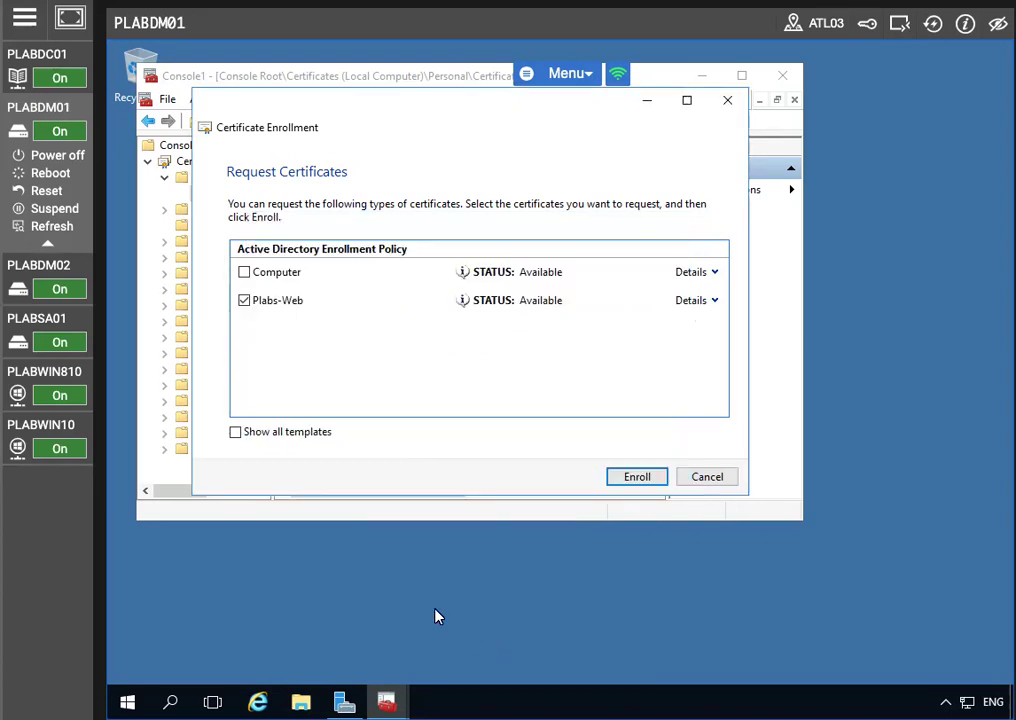
left_click(637, 479)
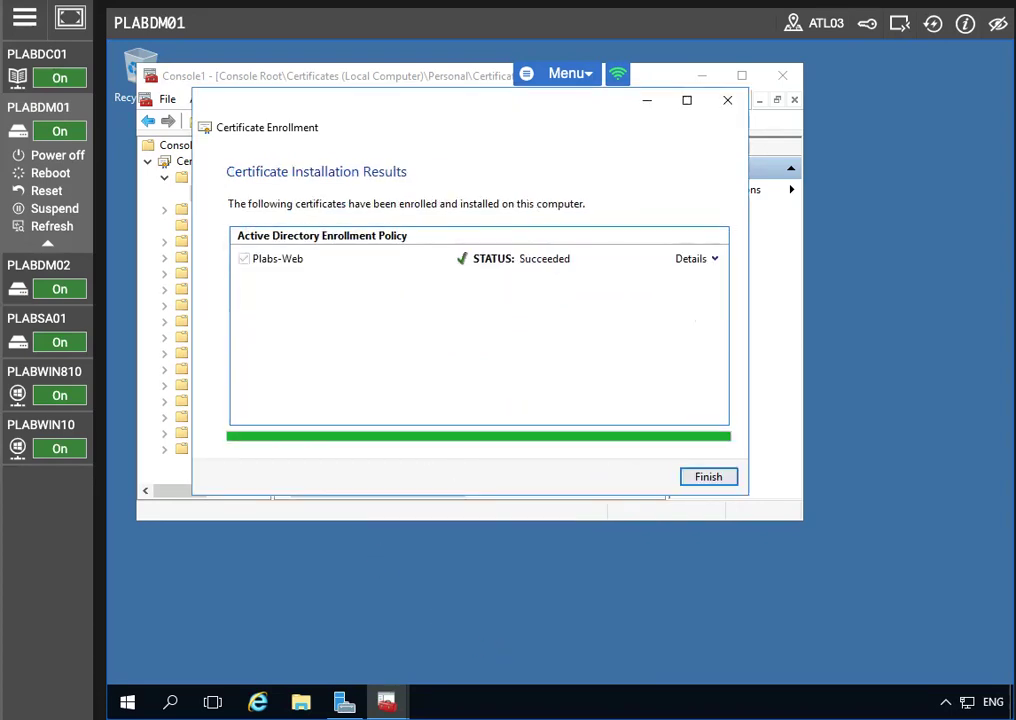
left_click(708, 477)
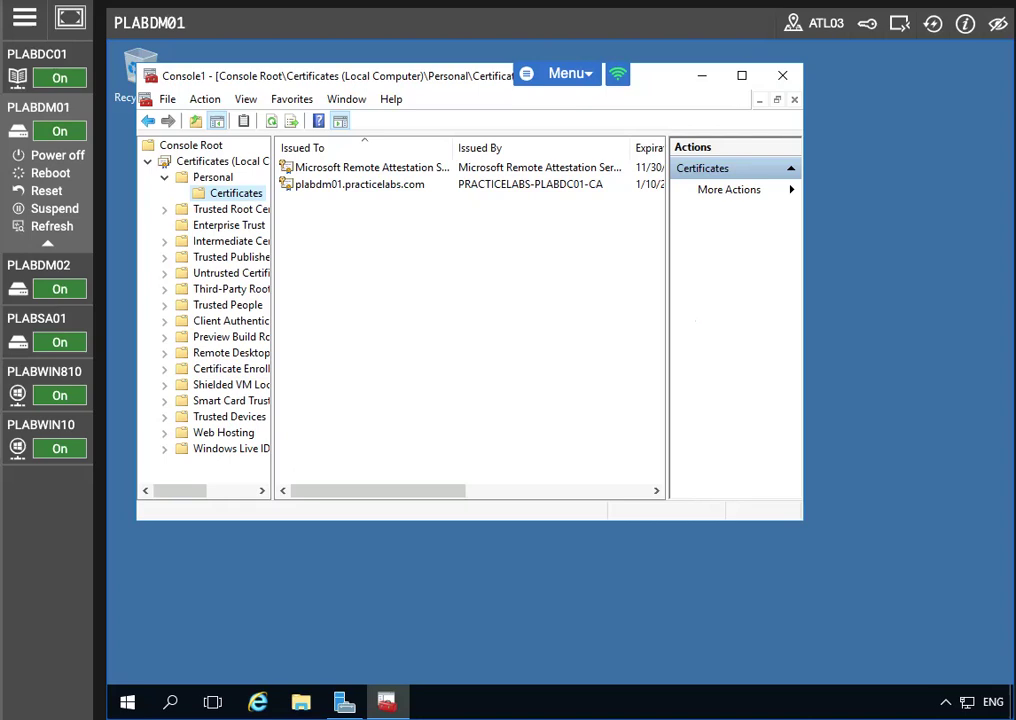
Open IIS Manager maximised, check PLABDM01's Server Certificates for plabdm01.practicelabs.com, then return to PLABDM01
left_click(344, 702)
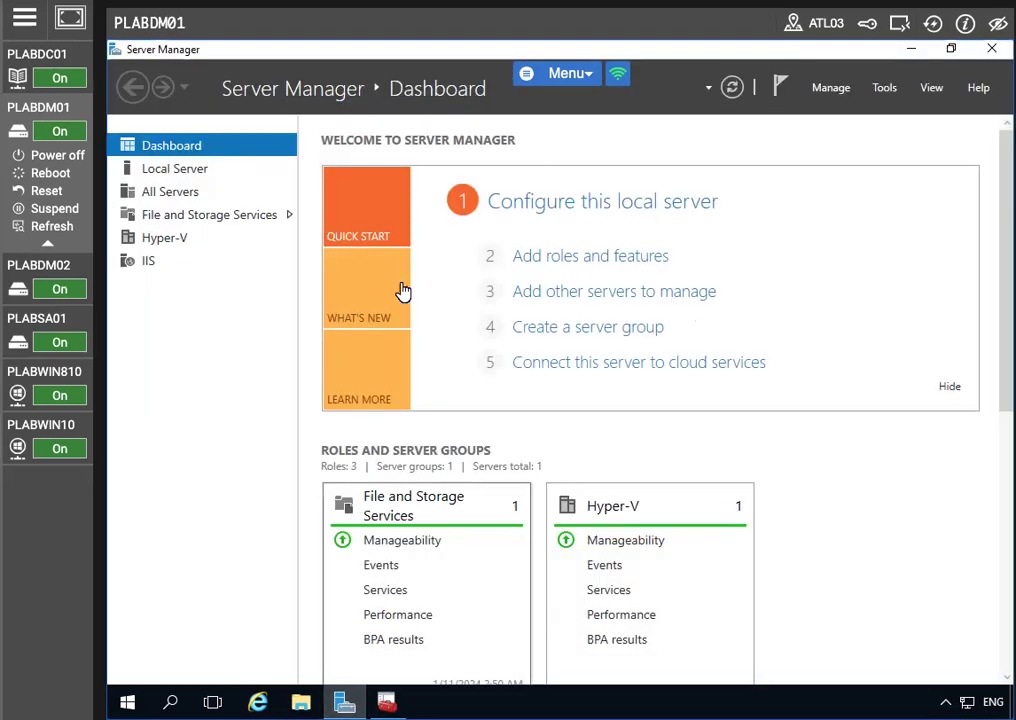
left_click(880, 87)
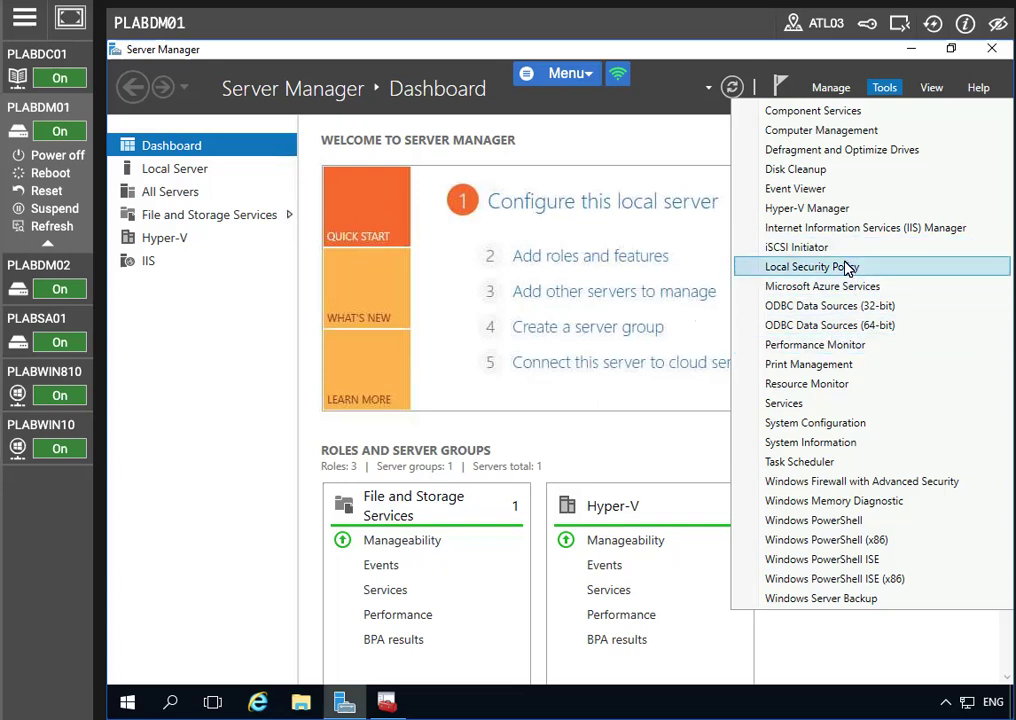
left_click(840, 228)
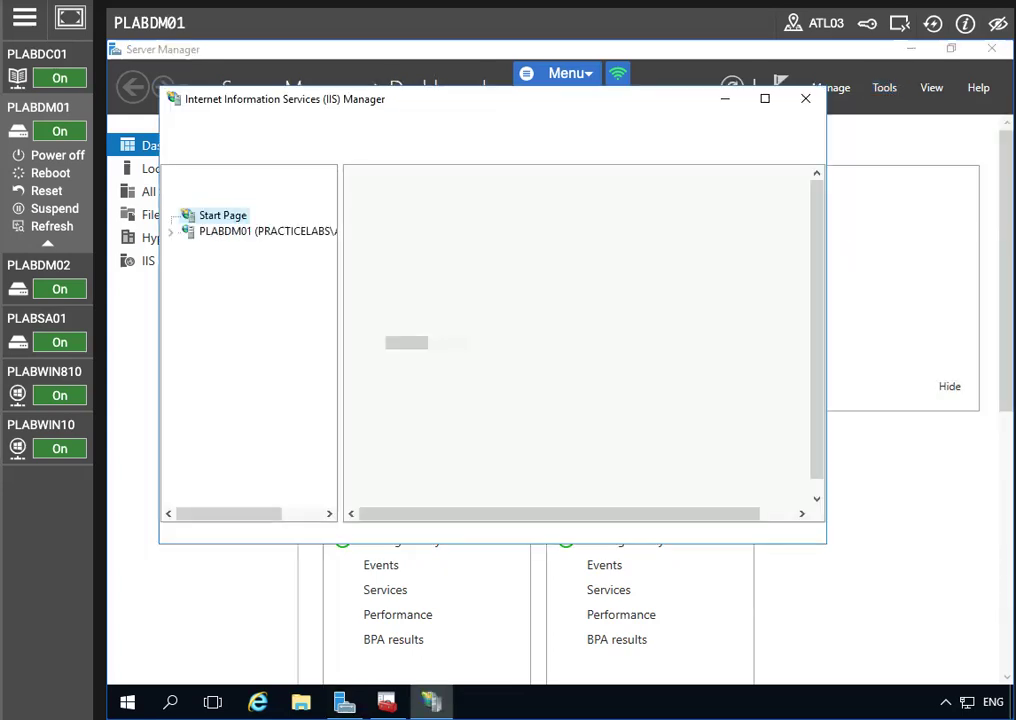
left_click(765, 98)
left_click(128, 178)
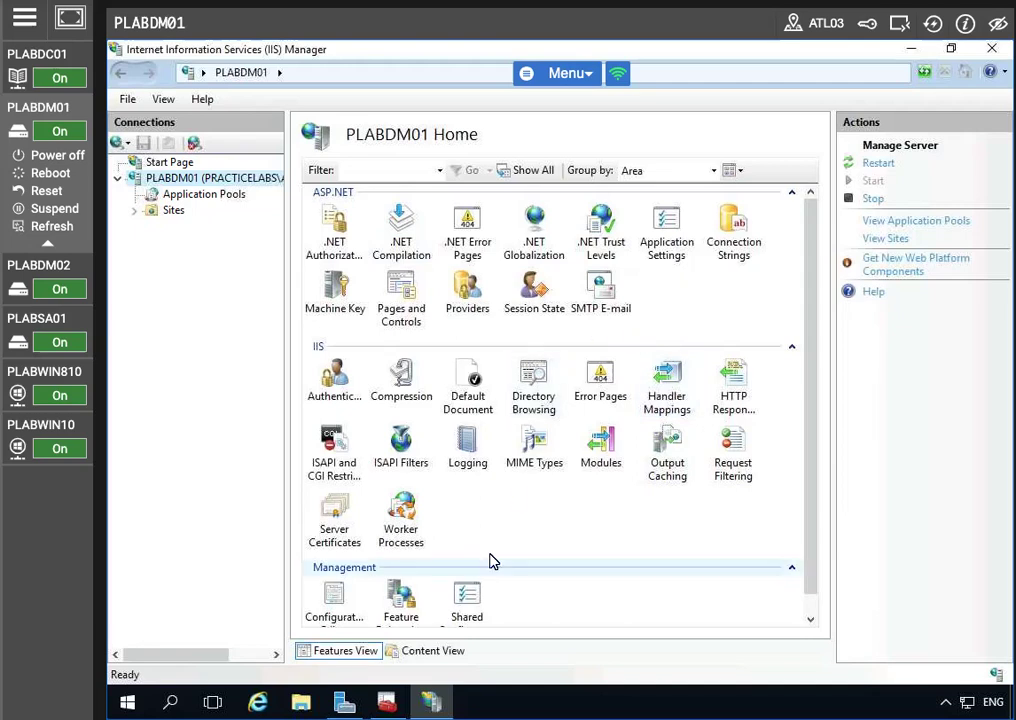
left_click(337, 512)
double_click(337, 512)
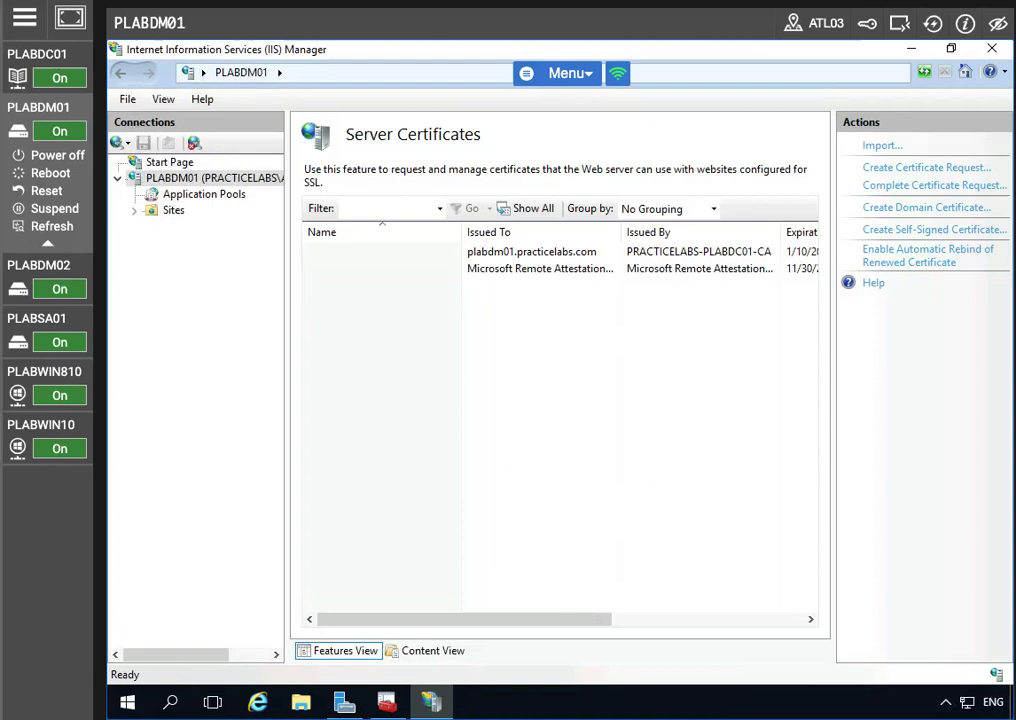
left_click(176, 180)
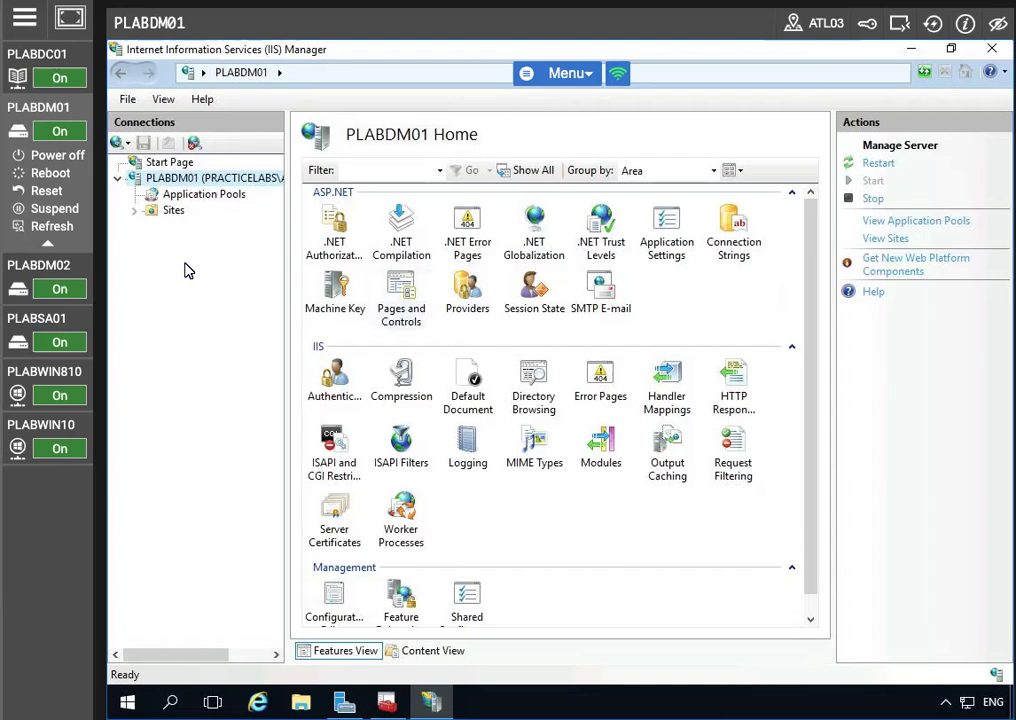
Add an http port 80 binding for host plabdm01.practicelabs.com to Default Web Site
left_click(134, 210)
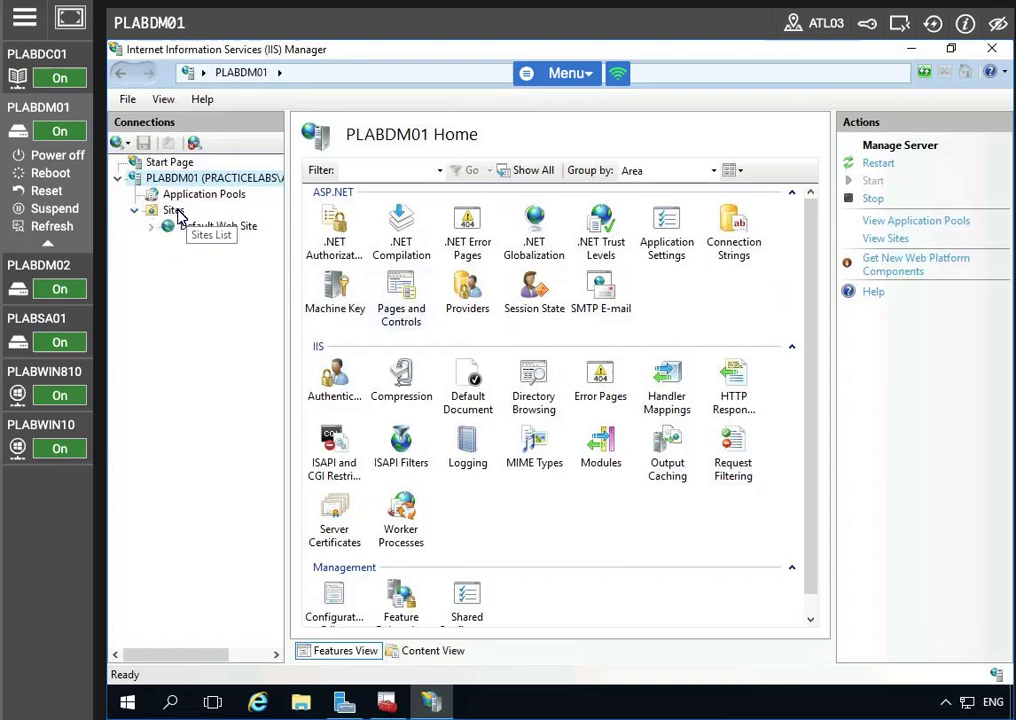
left_click(175, 212)
left_click(220, 227)
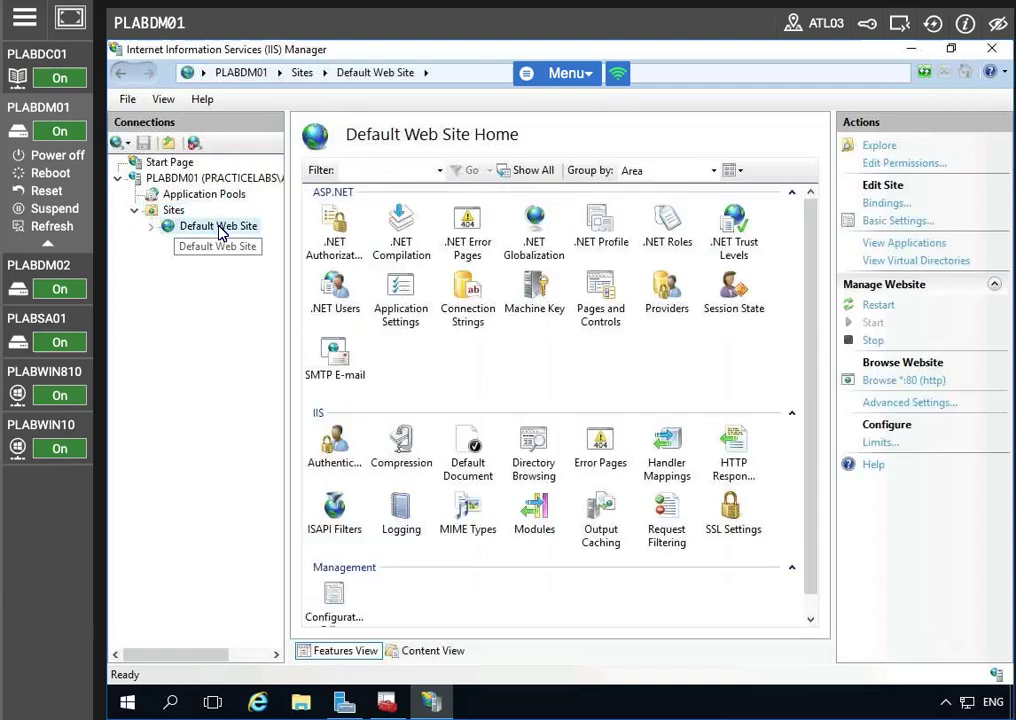
right_click(220, 227)
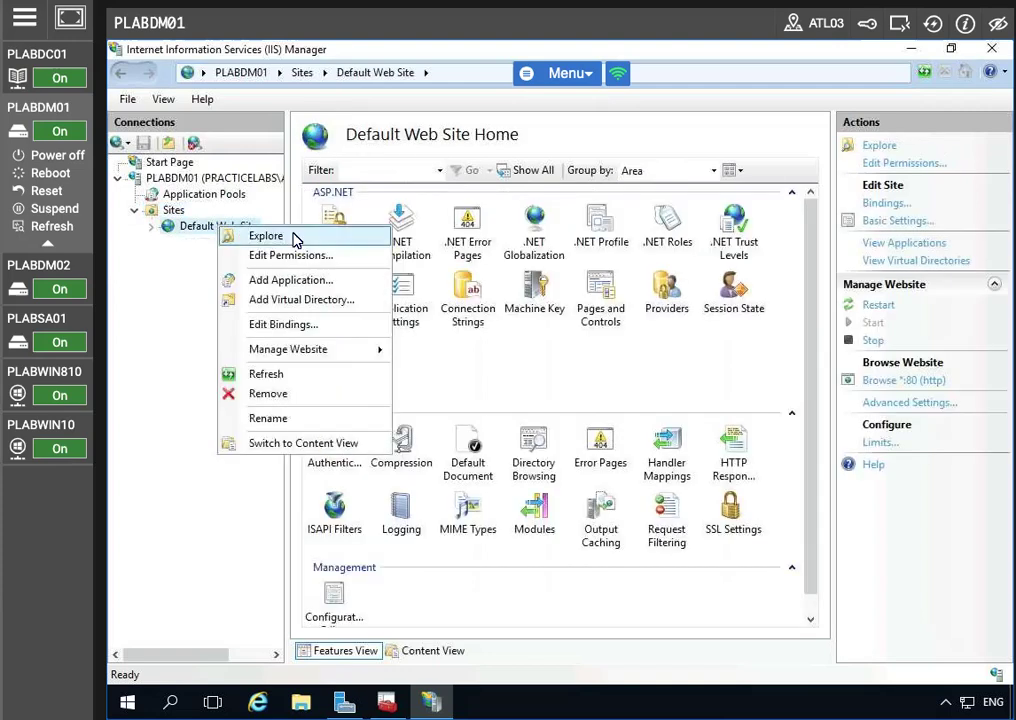
left_click(283, 324)
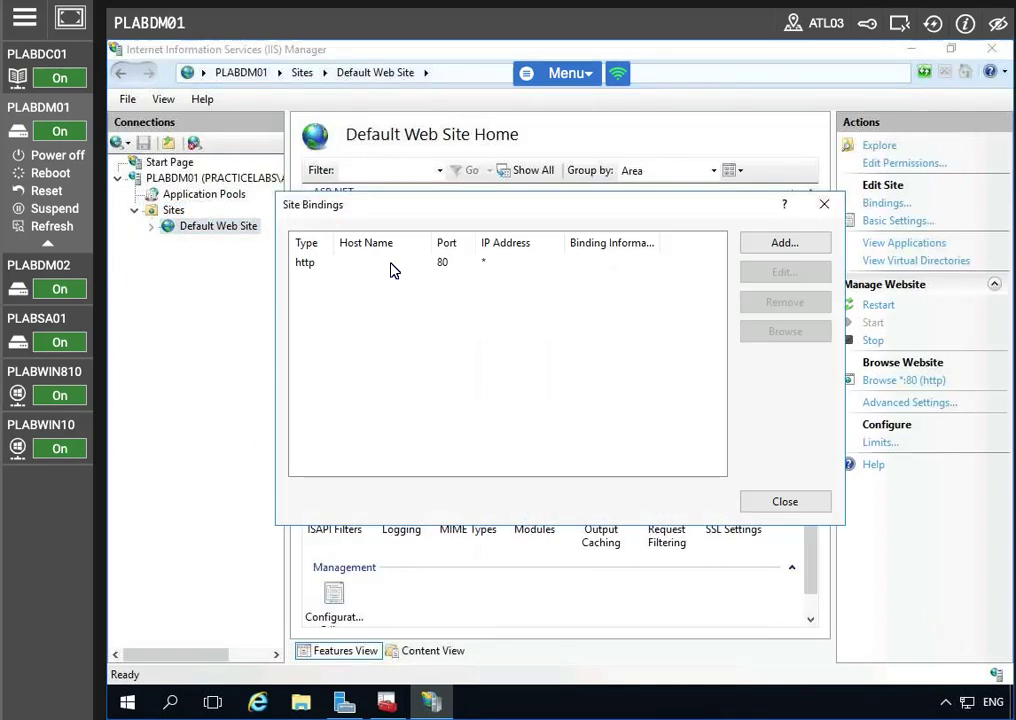
left_click(786, 247)
left_click(448, 330)
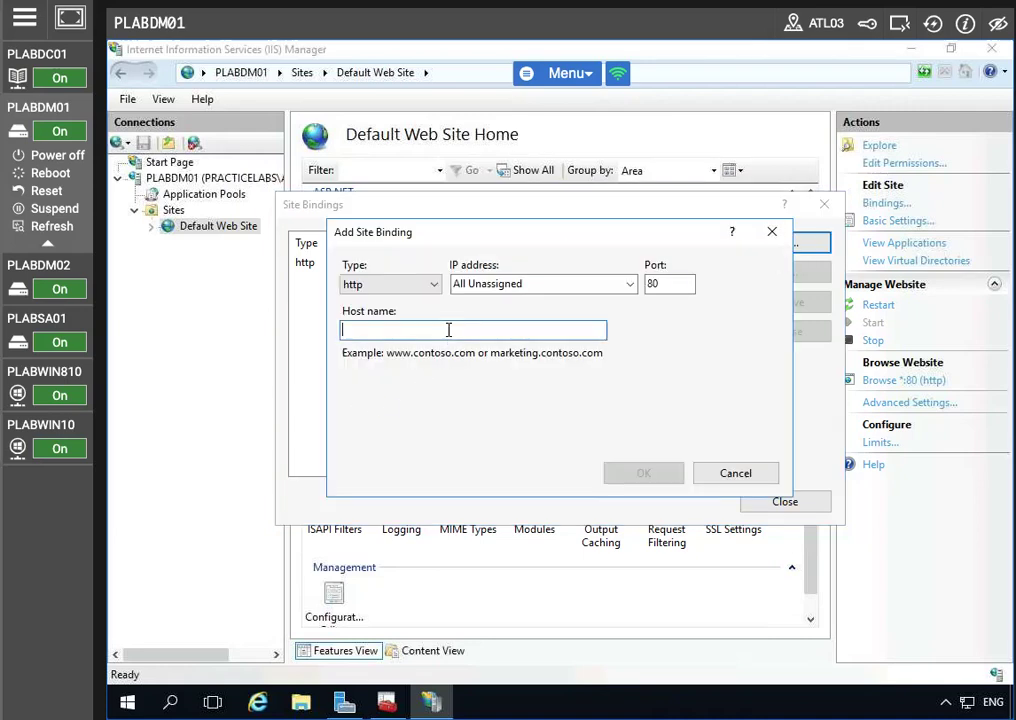
type("plabdm")
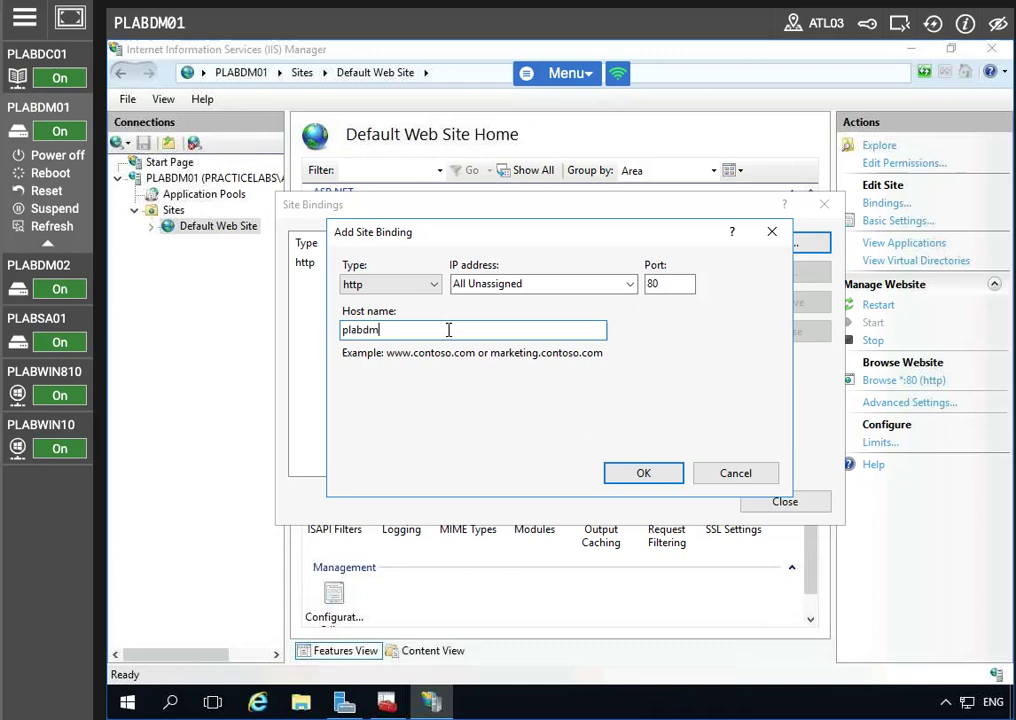
type("01.practicel")
type("abs.com")
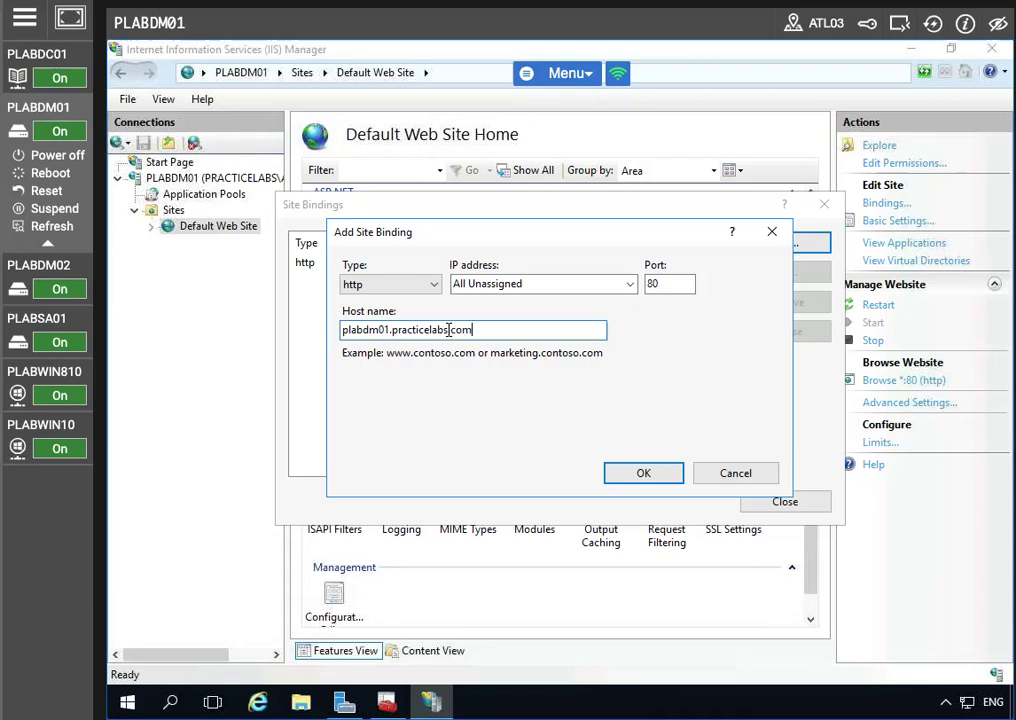
left_click(627, 473)
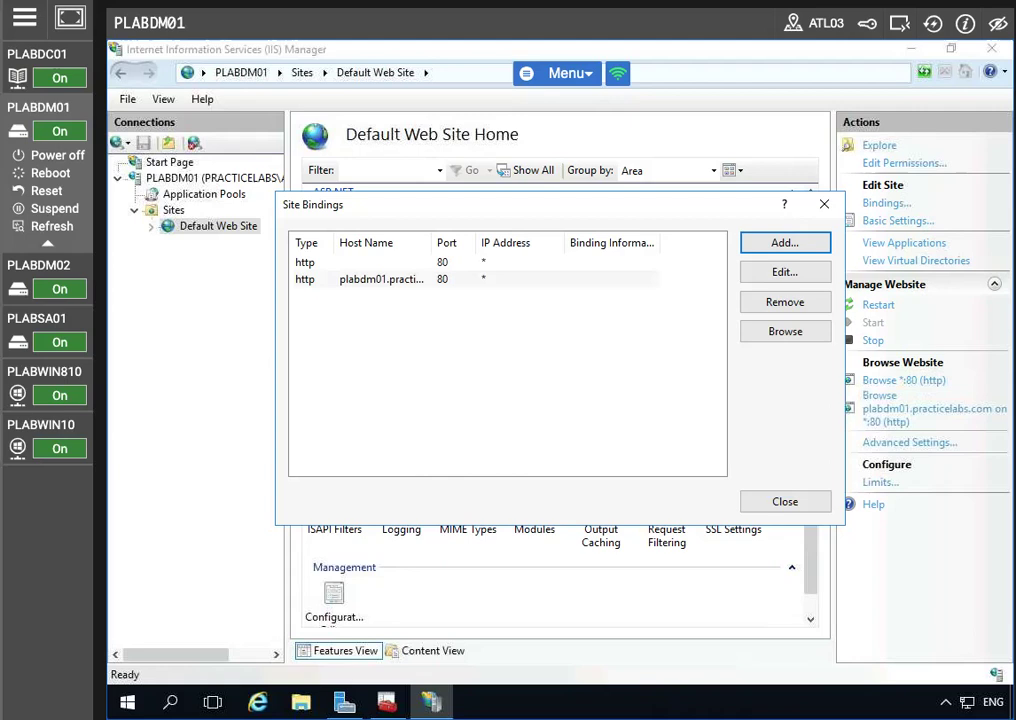
left_click(805, 508)
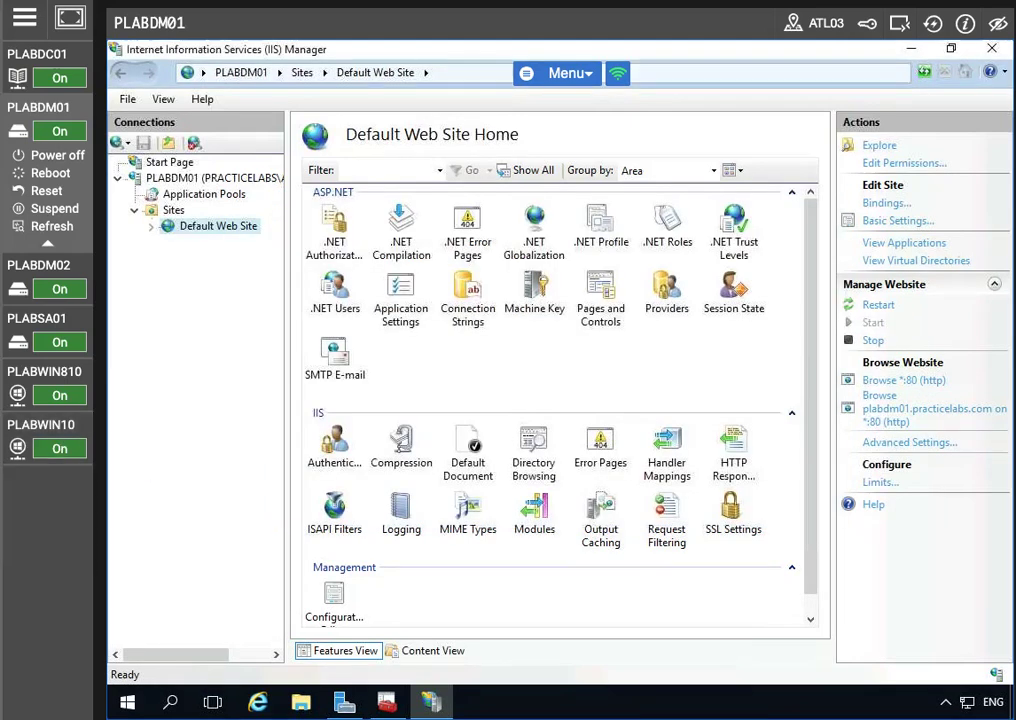
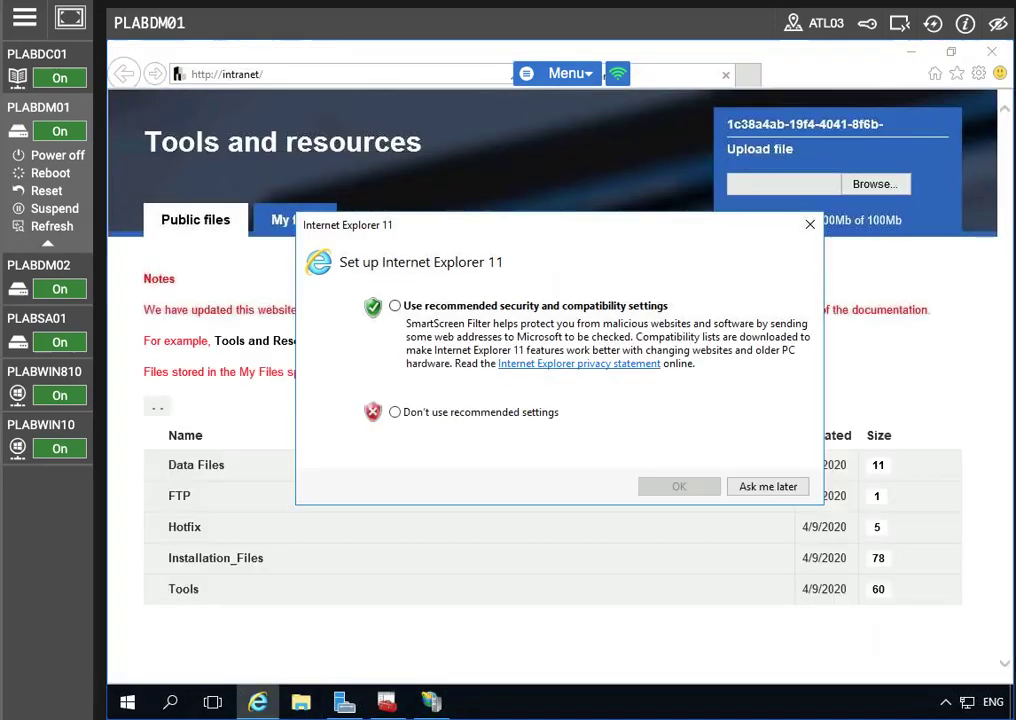
Accept Internet Explorer's recommended setup and browse to the intranet's Tools > Windows_Server_2012 folder
left_click(395, 306)
left_click(667, 488)
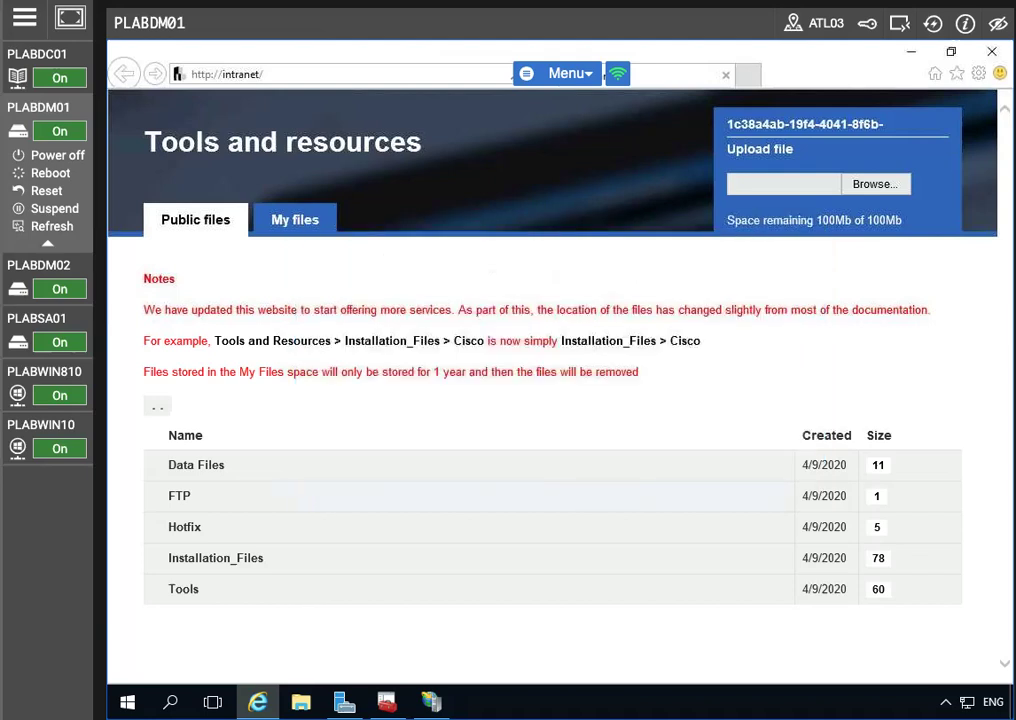
left_click(188, 595)
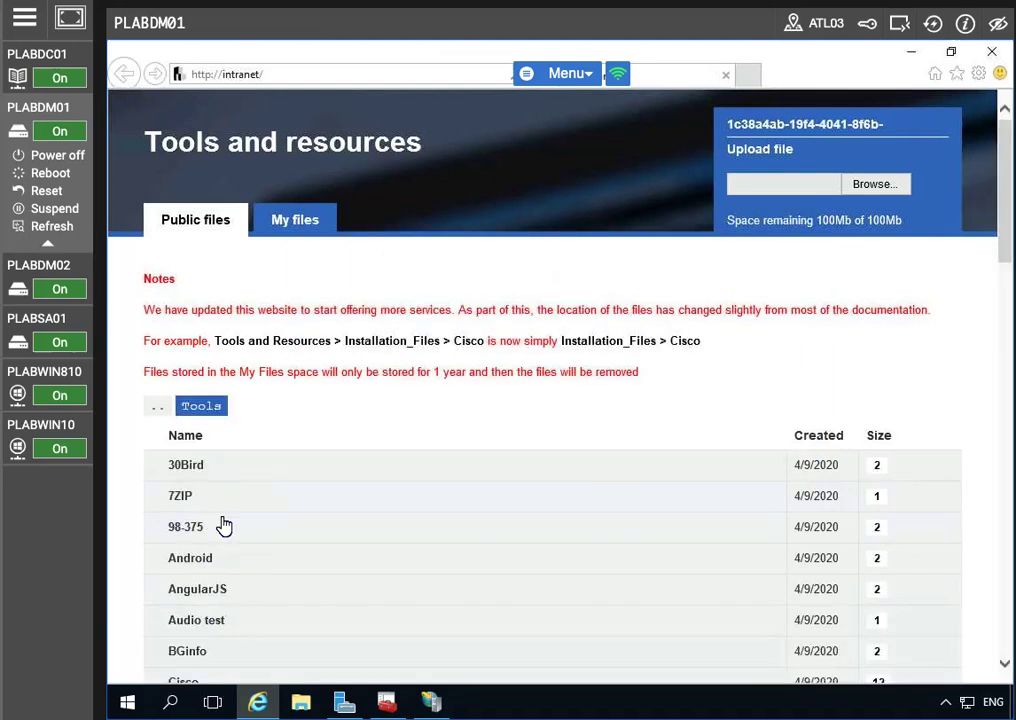
scroll(283, 551, "down", 15)
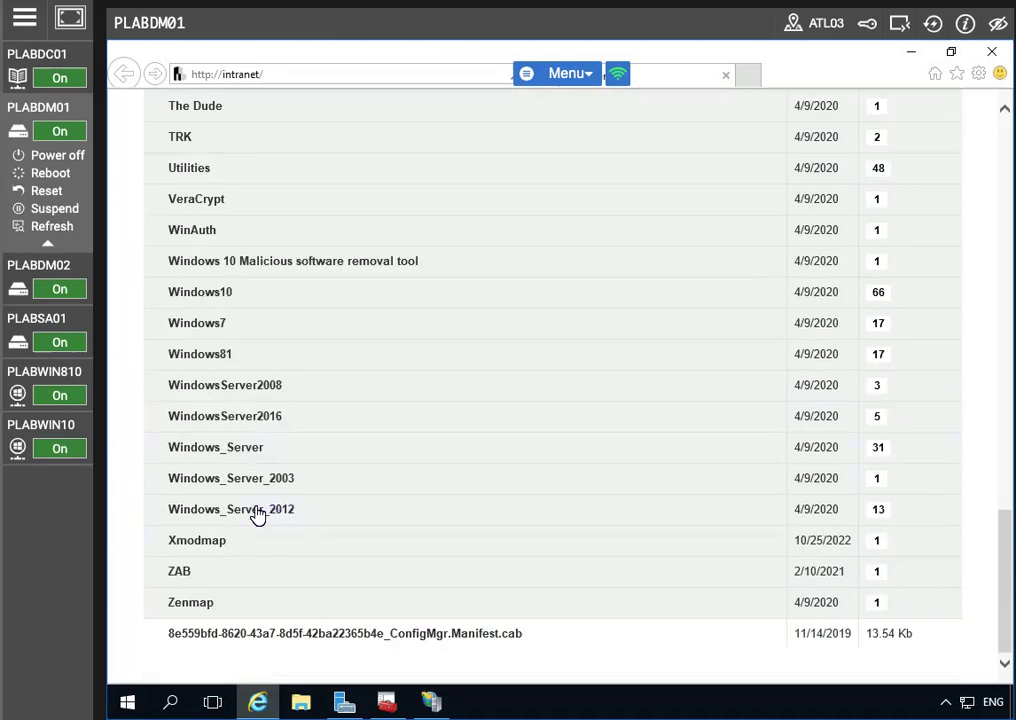
left_click(258, 510)
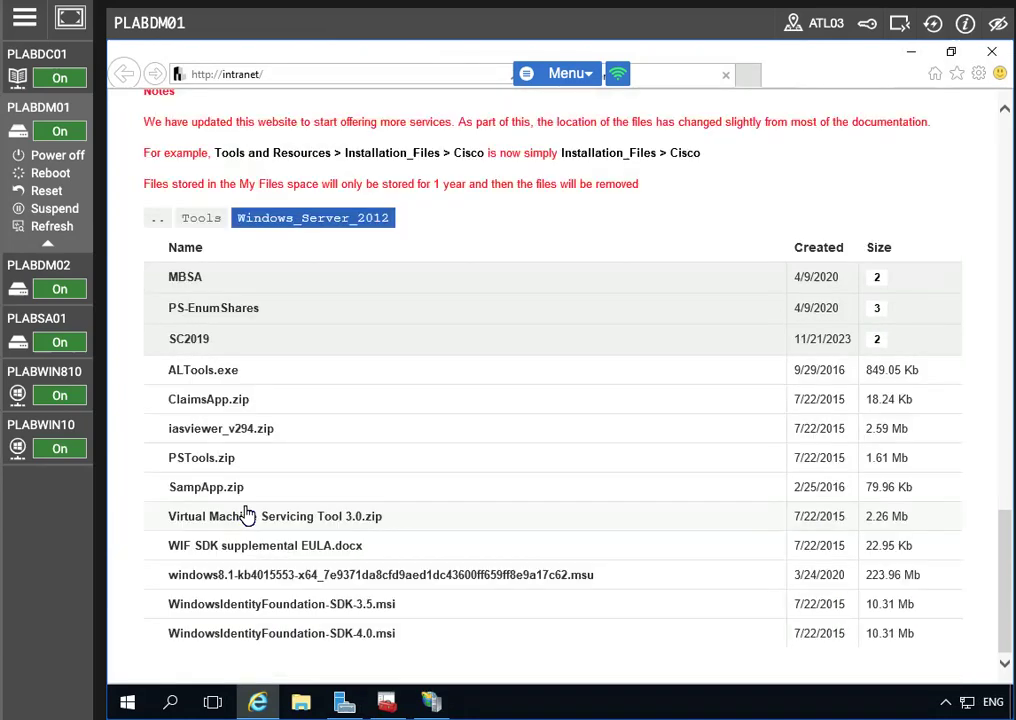
Download and save ClaimsApp.zip, then show it in the Downloads folder
left_click(206, 400)
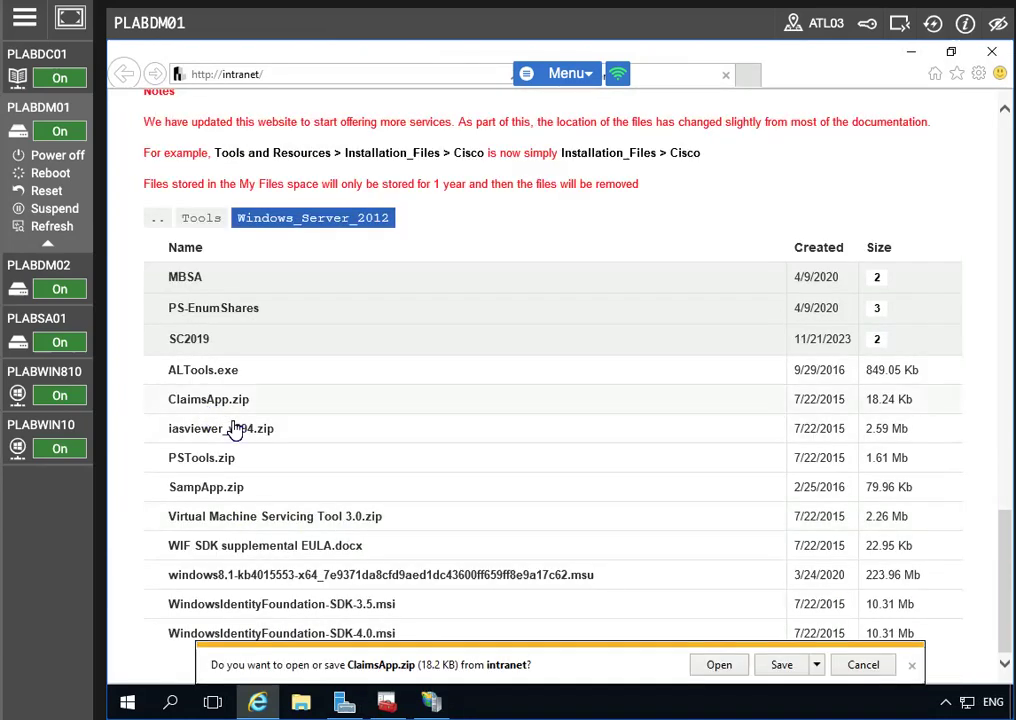
left_click(779, 665)
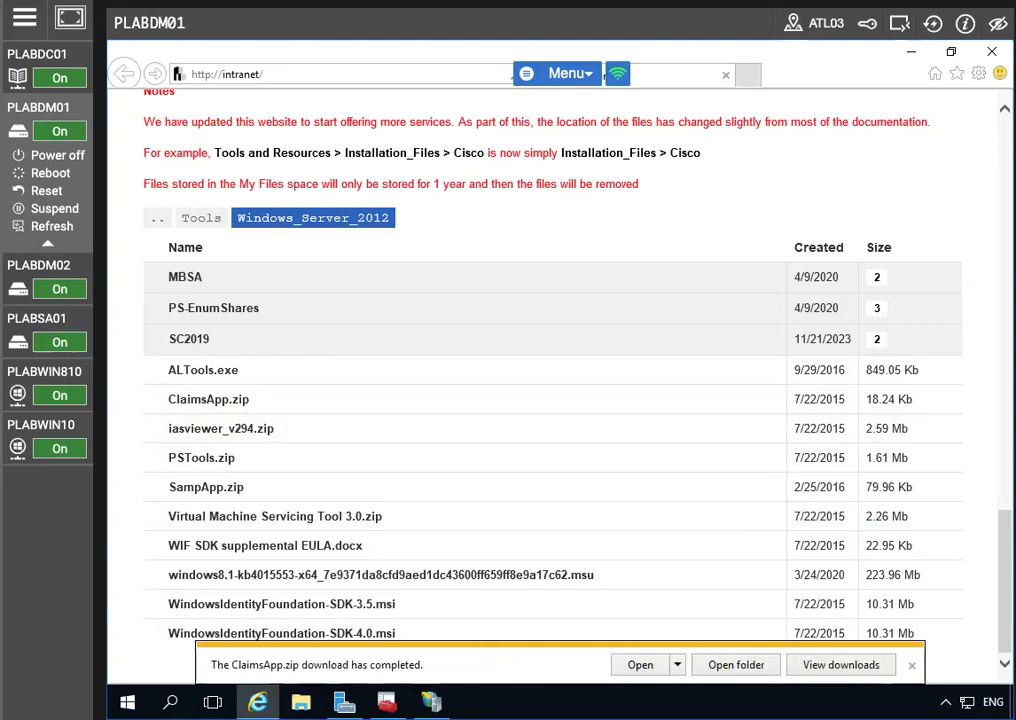
left_click(737, 667)
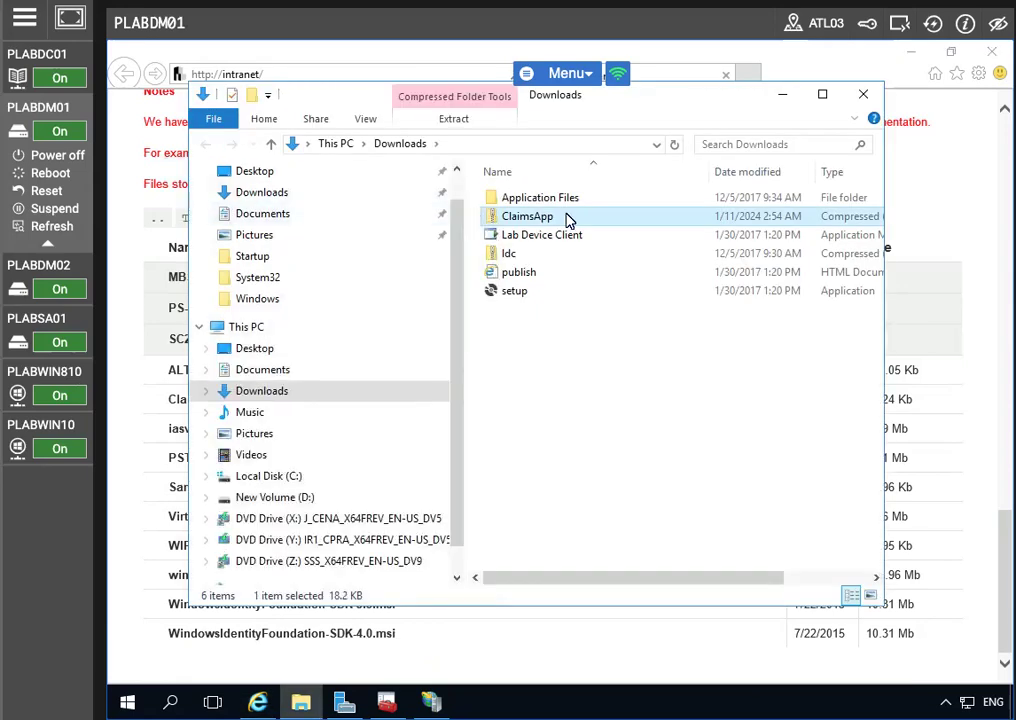
Extract ClaimsApp.zip with Extract All into Downloads\ClaimsApp to reveal its 9 files
right_click(551, 219)
left_click(637, 275)
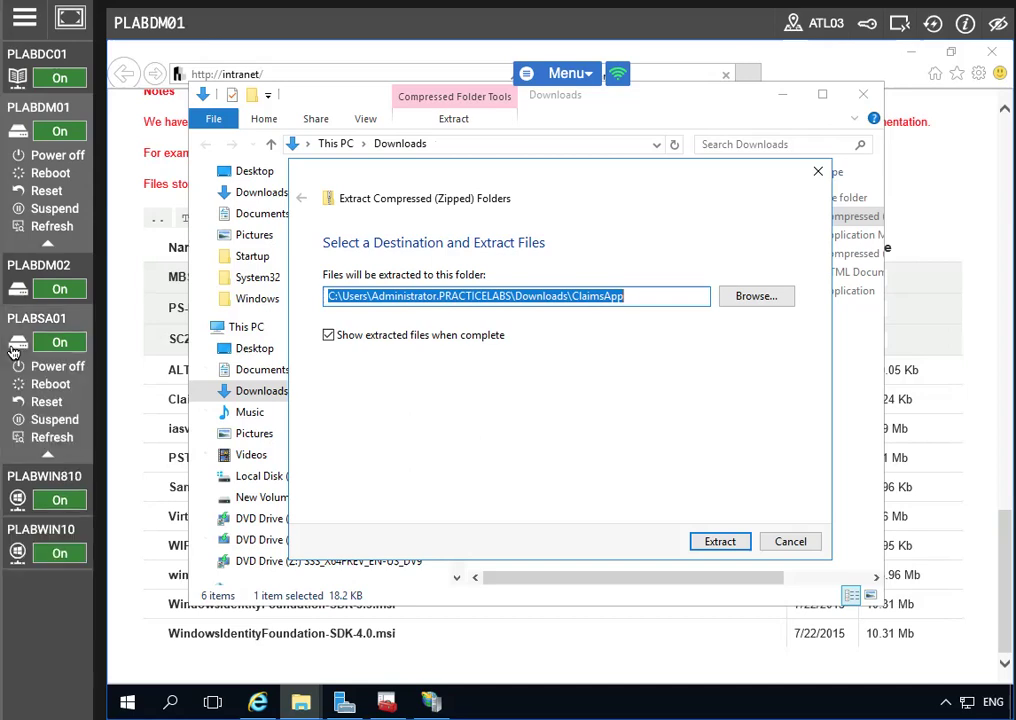
left_click(728, 545)
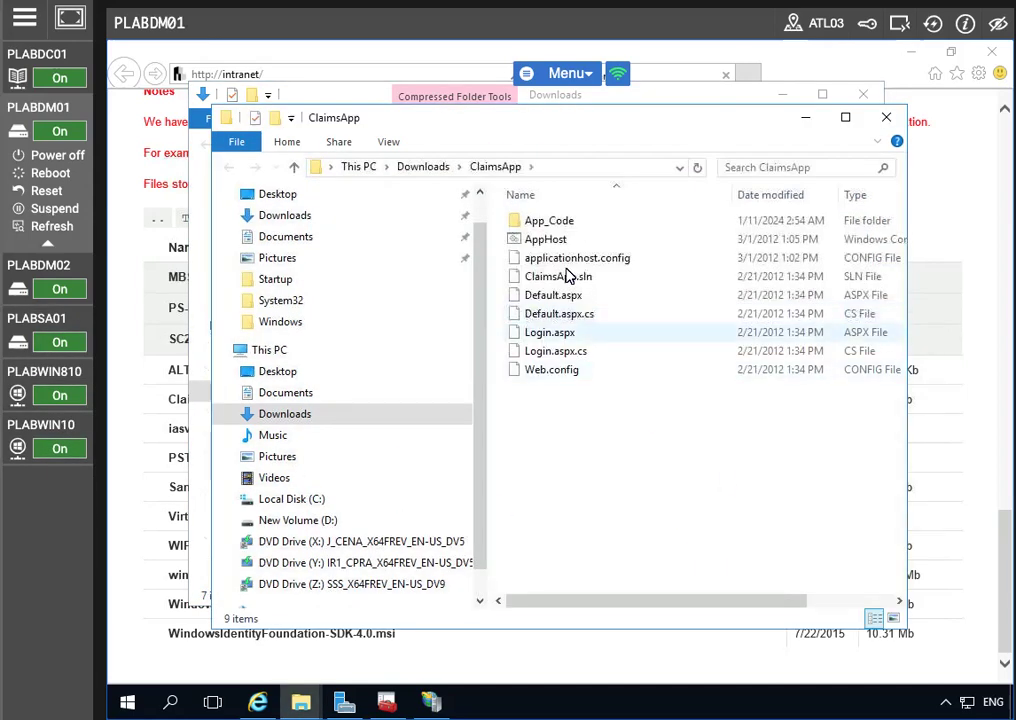
left_click_drag(560, 120, 516, 118)
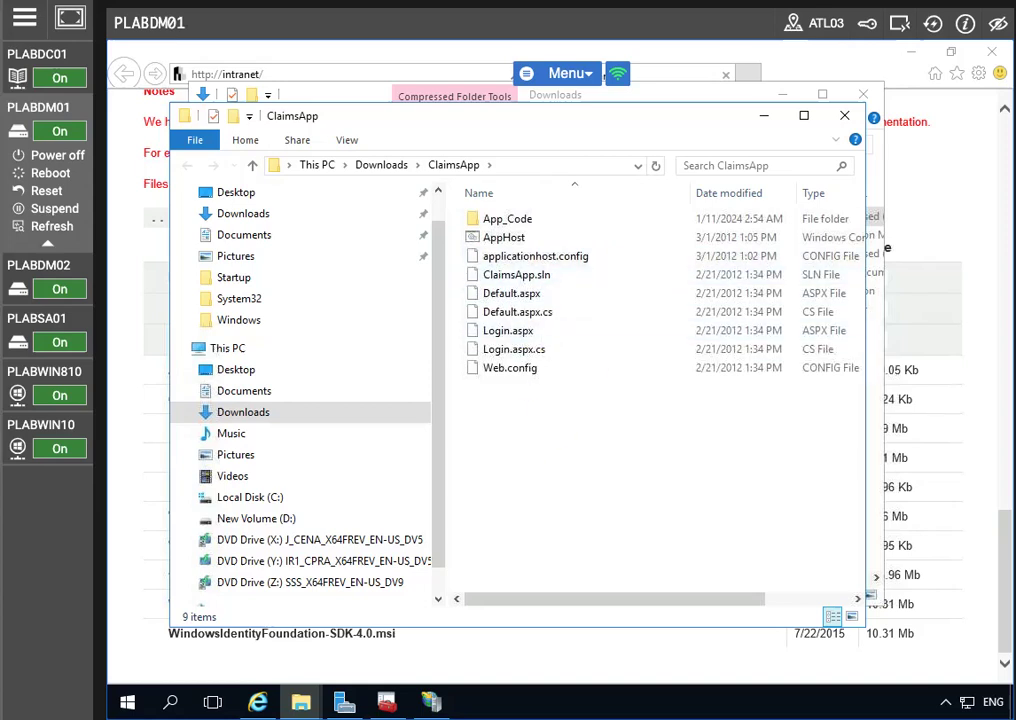
Copy the extracted ClaimsApp folder from Downloads into C:\inetpub\wwwroot
left_click(262, 412)
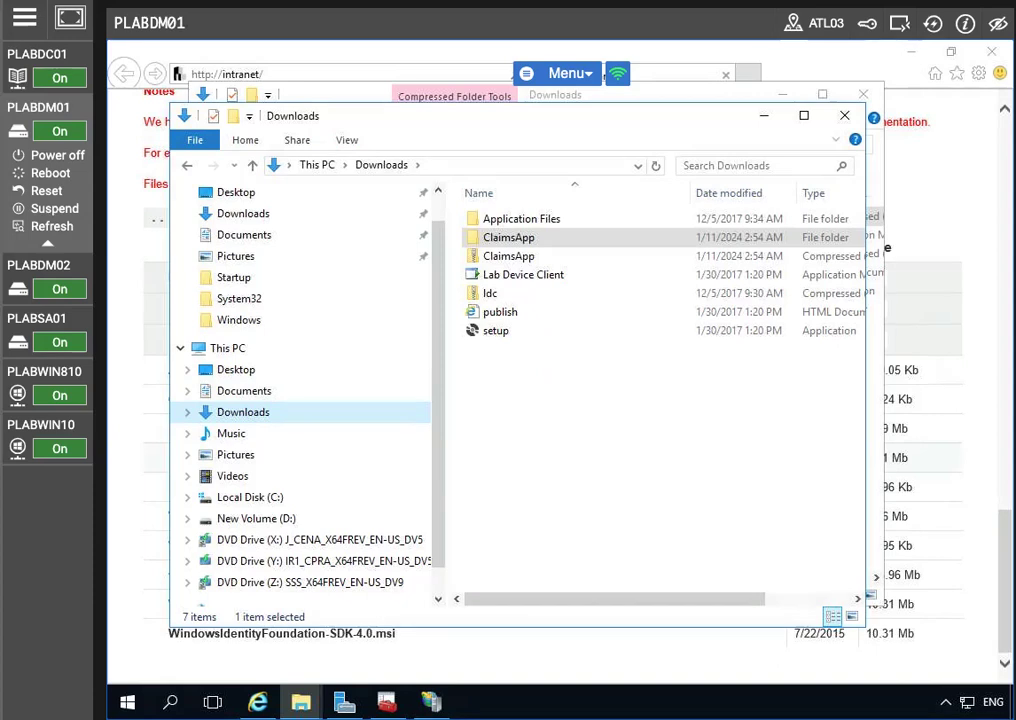
right_click(510, 238)
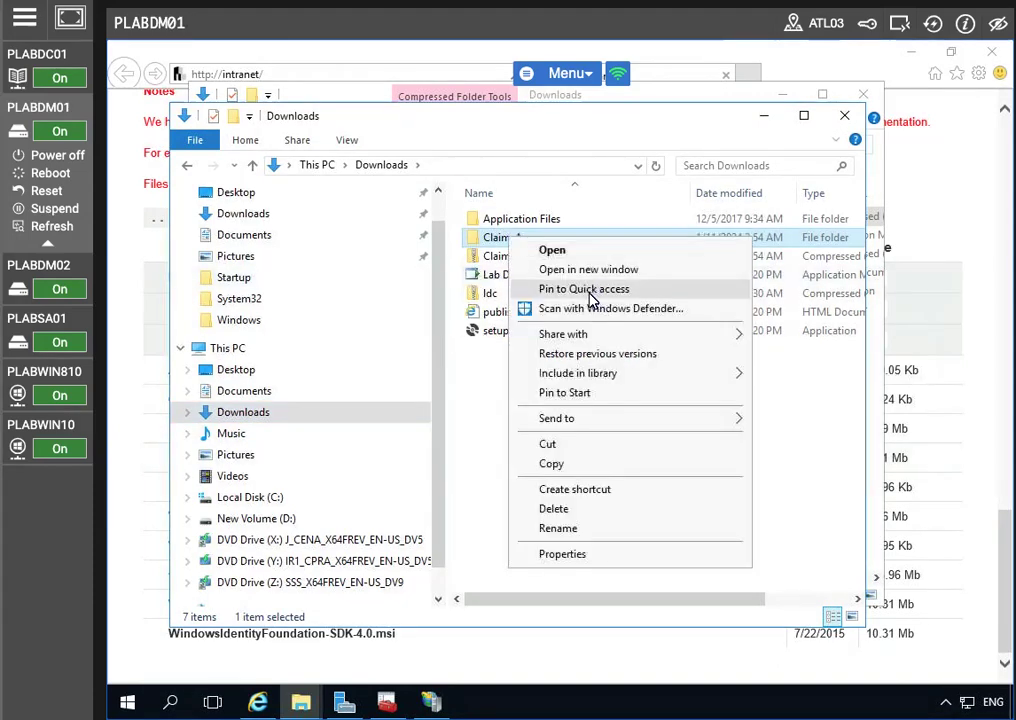
left_click(556, 468)
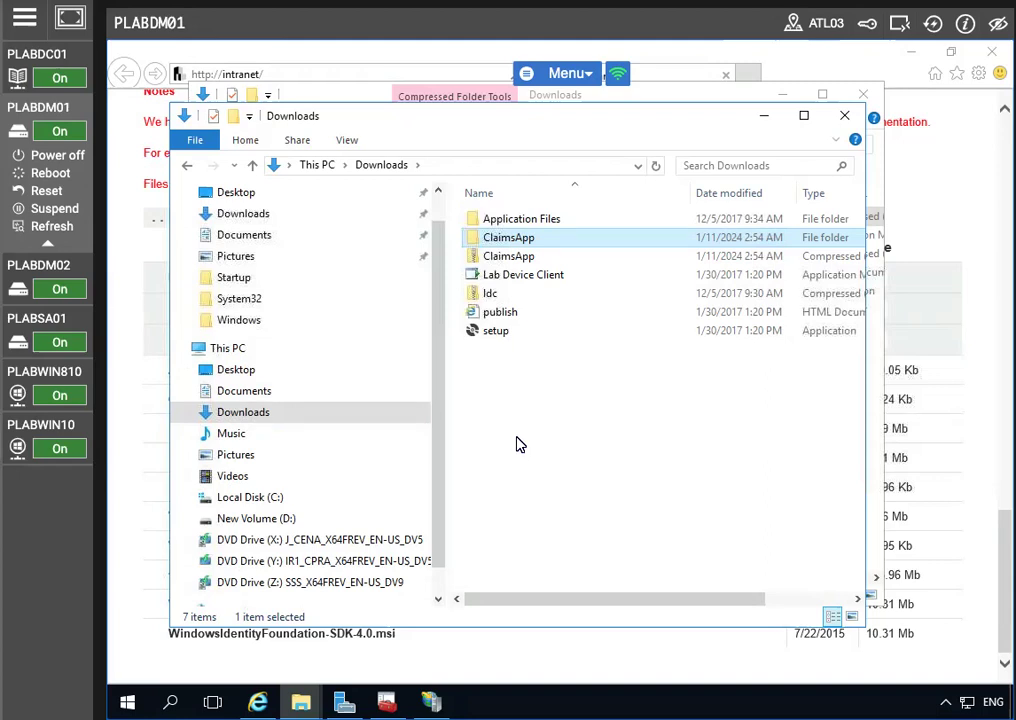
left_click(264, 500)
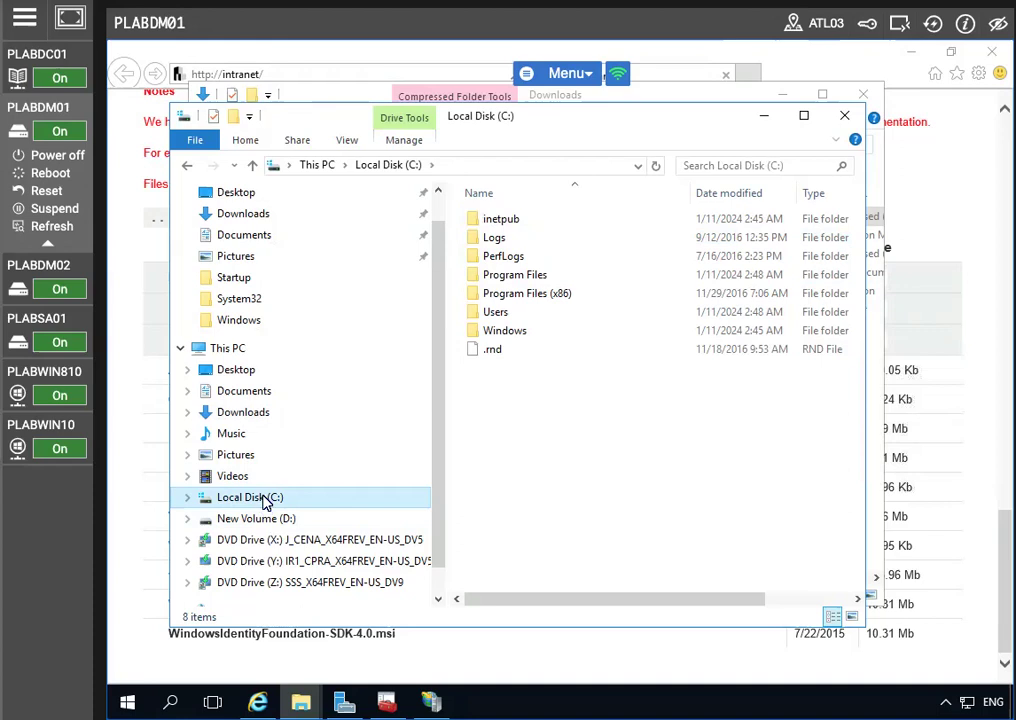
double_click(501, 220)
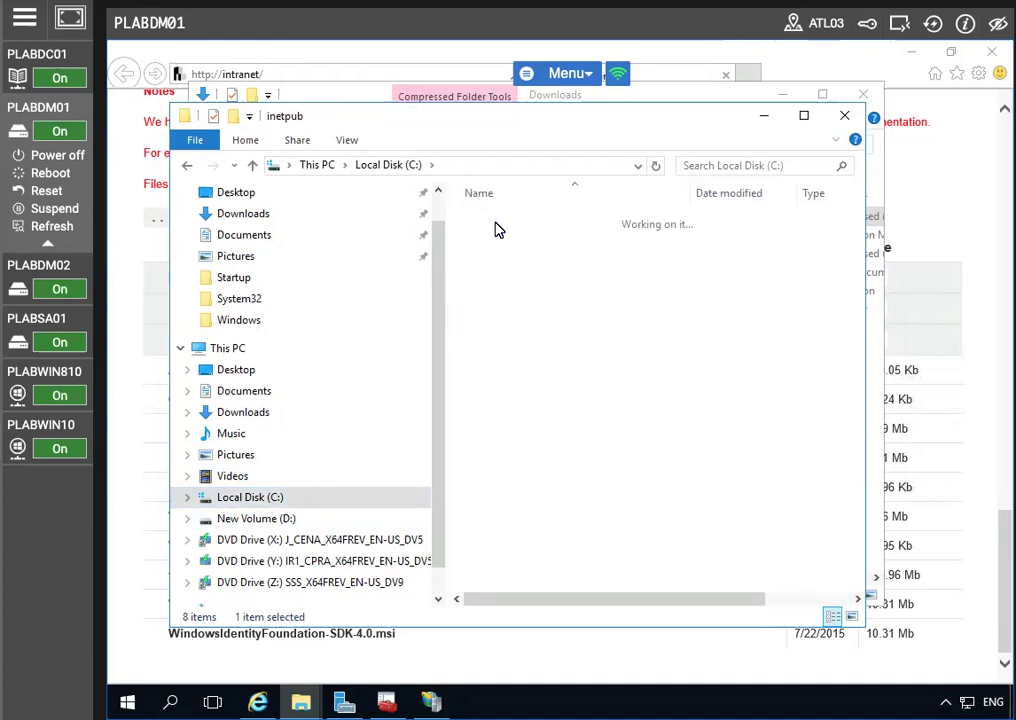
double_click(528, 297)
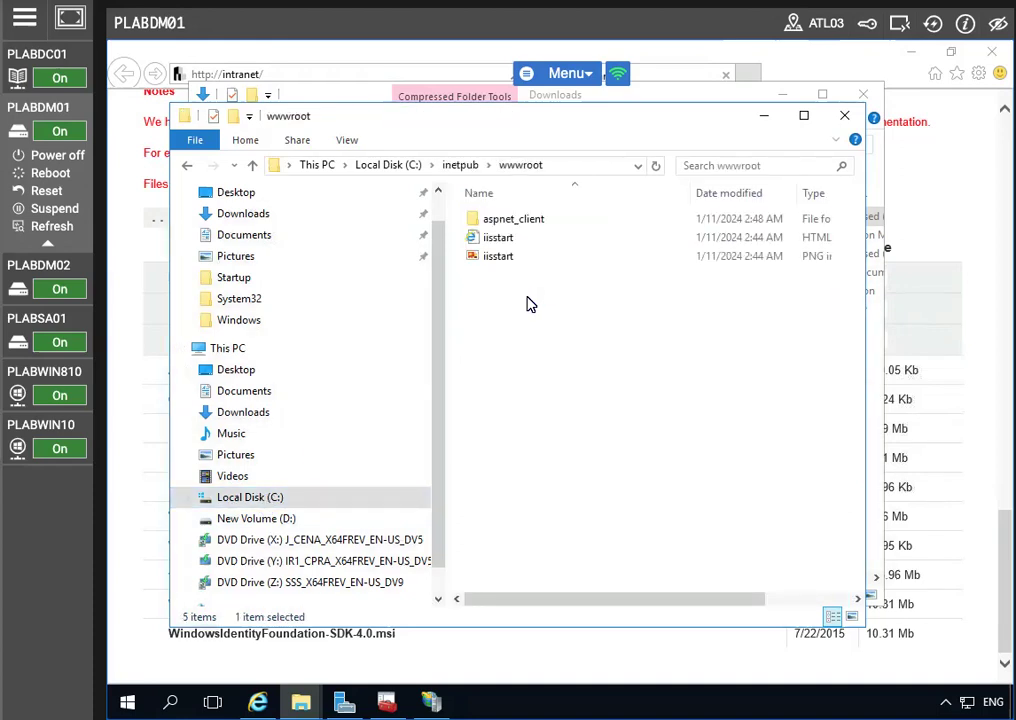
right_click(567, 341)
left_click(612, 461)
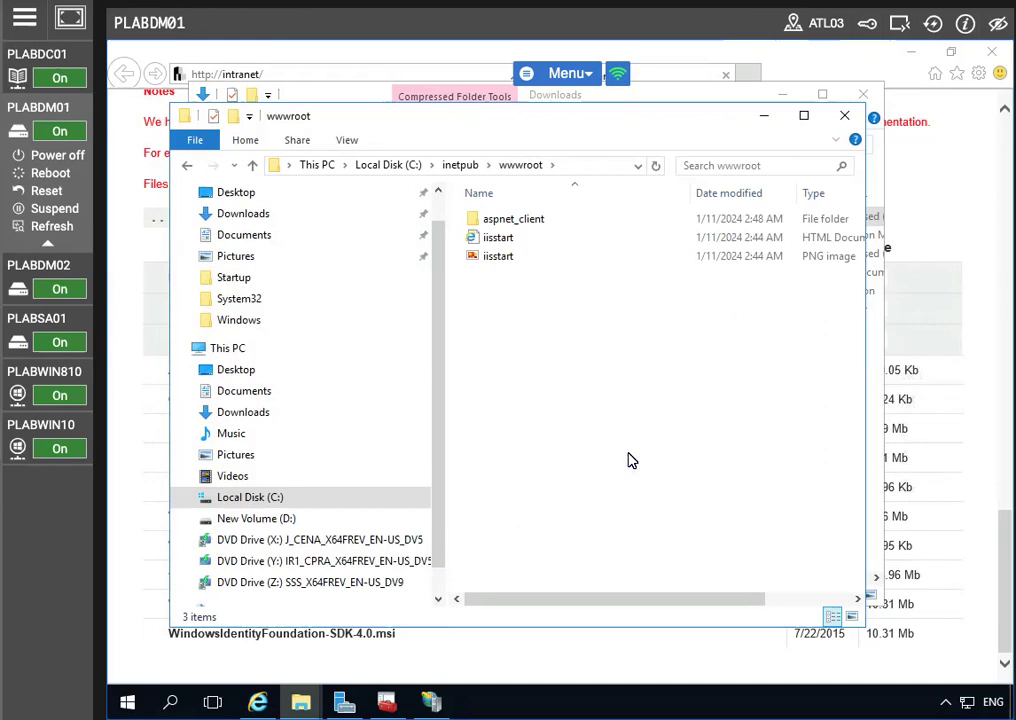
Close both File Explorer windows and Internet Explorer, leaving IIS Manager visible
left_click(843, 113)
left_click(862, 95)
left_click(991, 51)
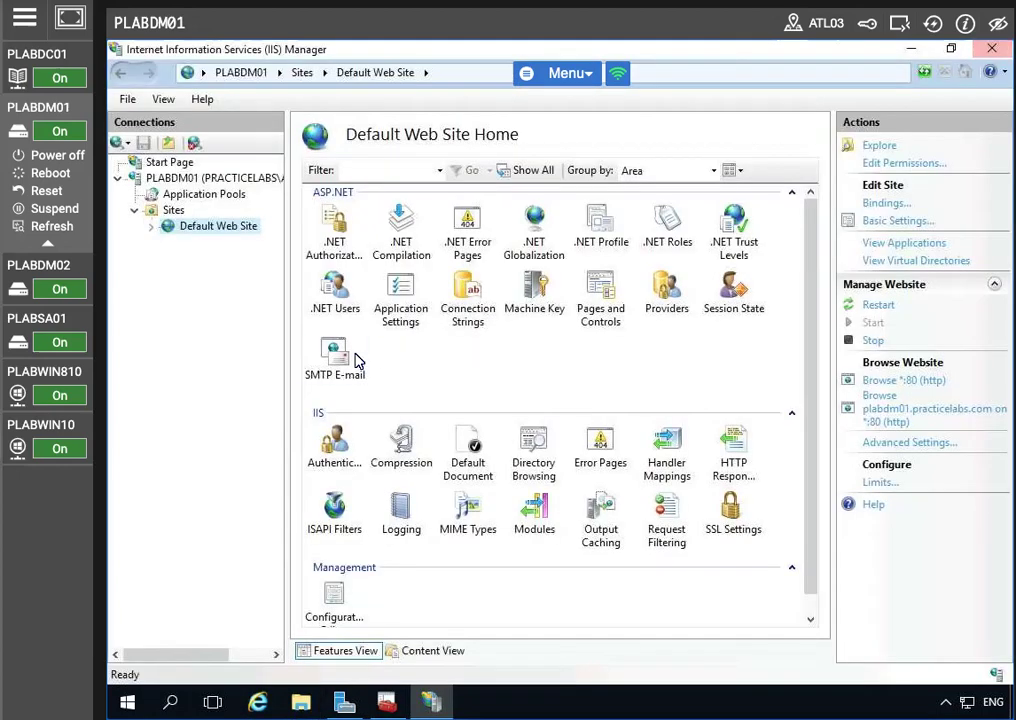
Add application 'claimsapp' under Default Web Site at C:\inetpub\wwwroot\ClaimsApp, then minimize IIS Manager
right_click(221, 232)
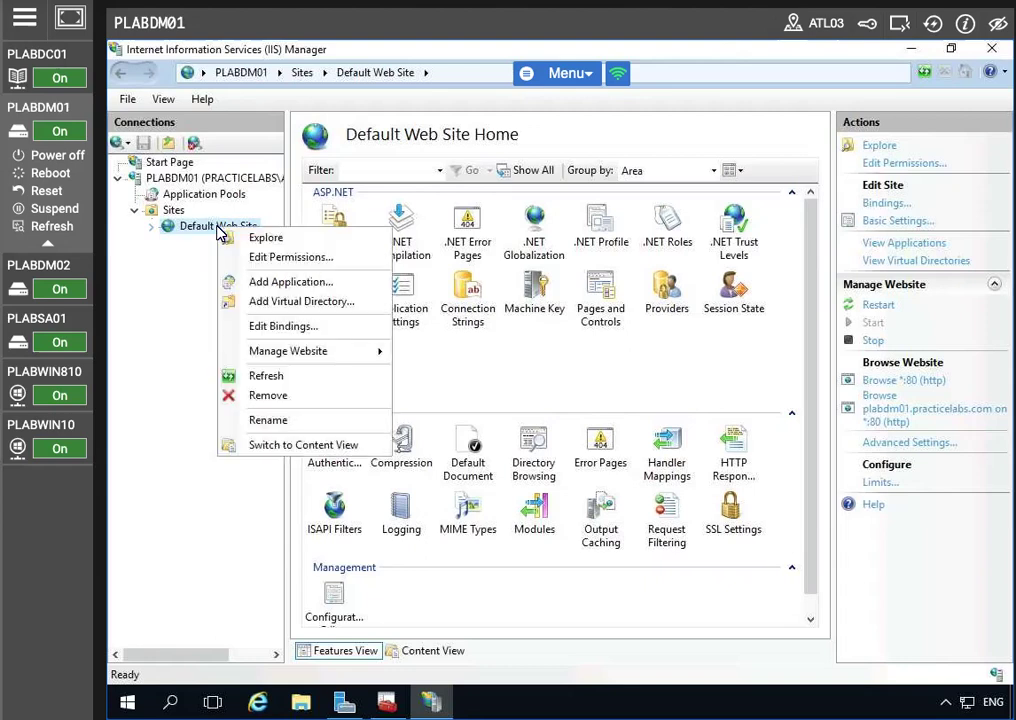
left_click(290, 282)
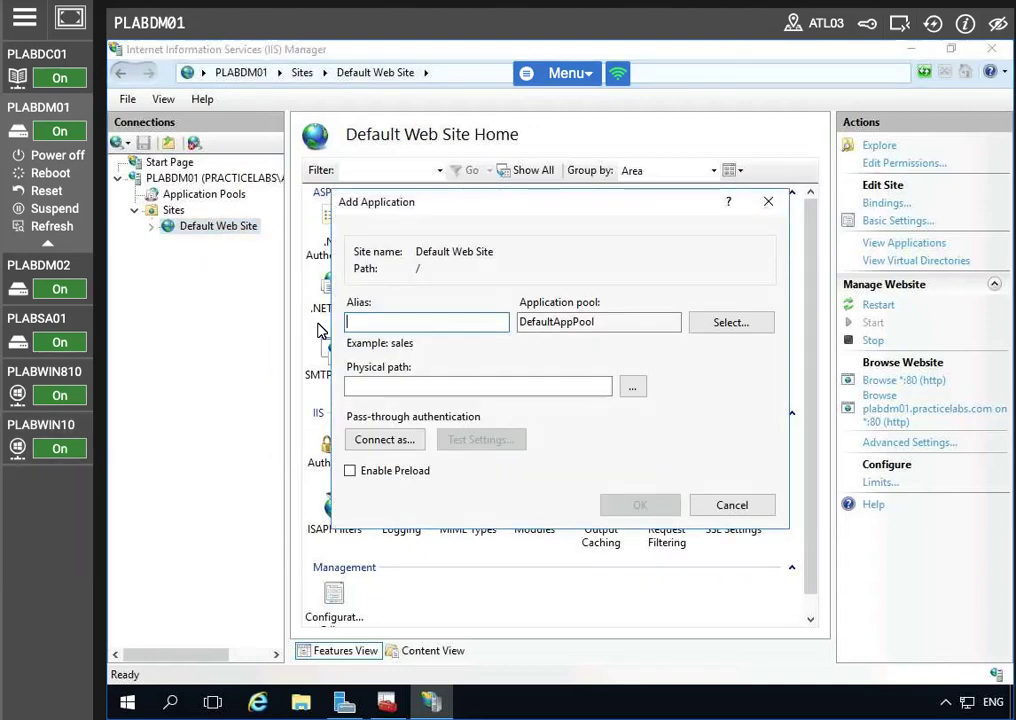
type("claimsapp")
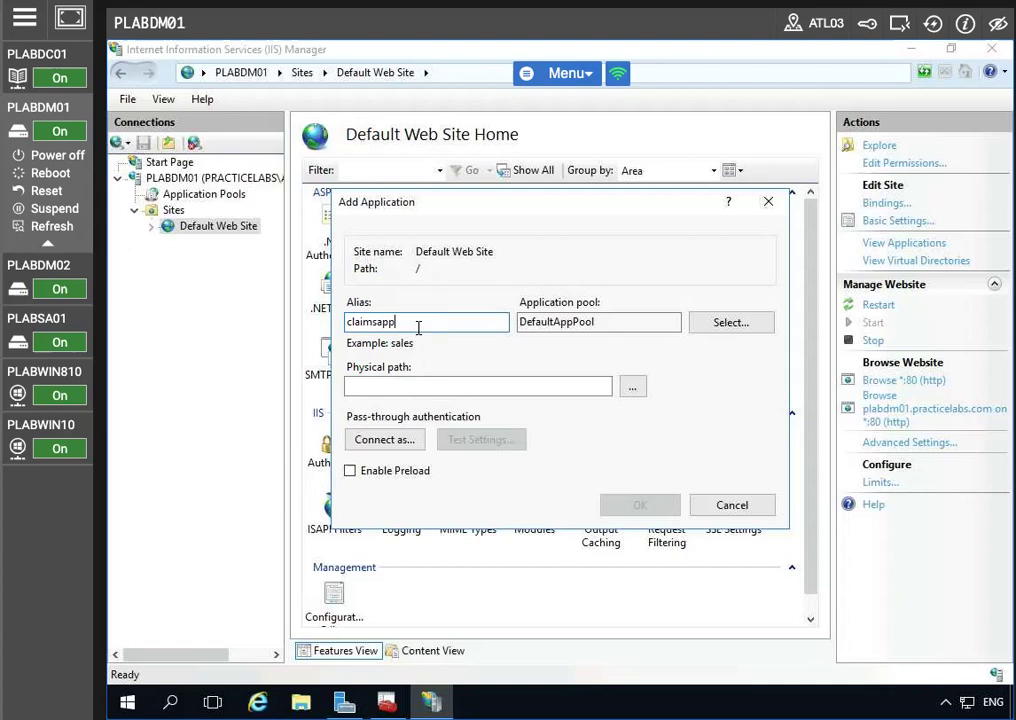
left_click(425, 386)
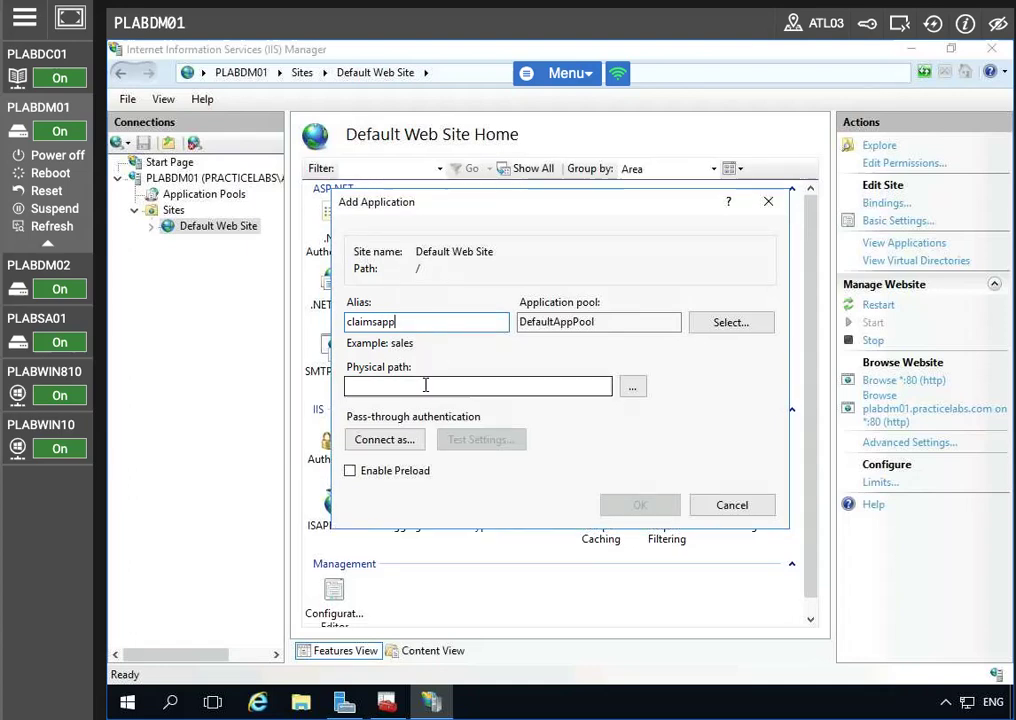
type("C:")
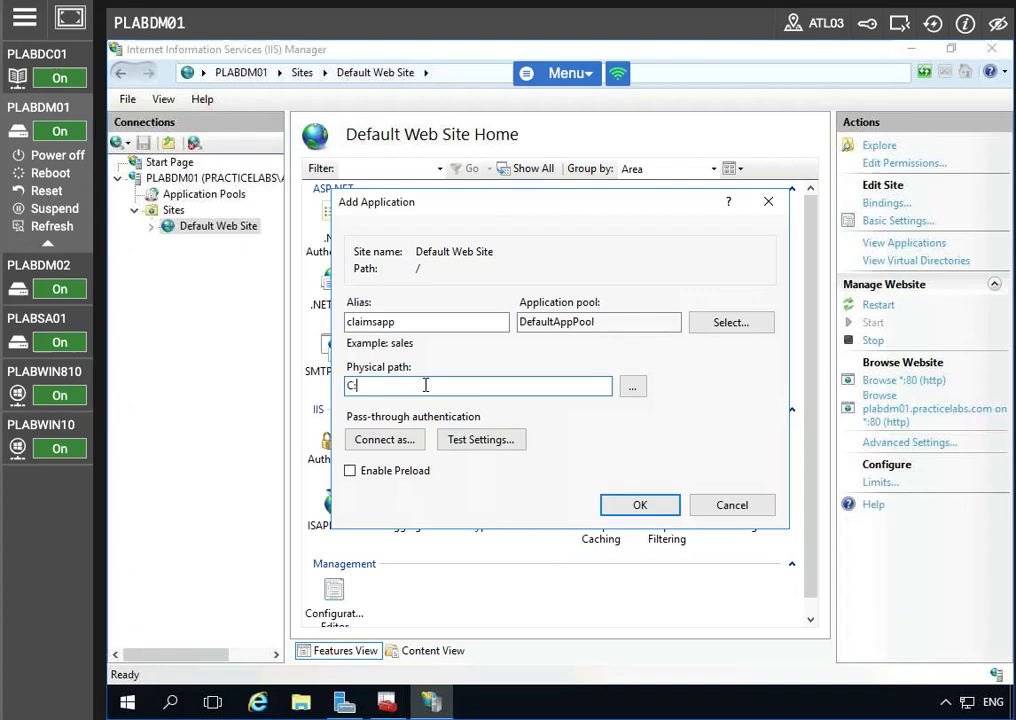
type("\\")
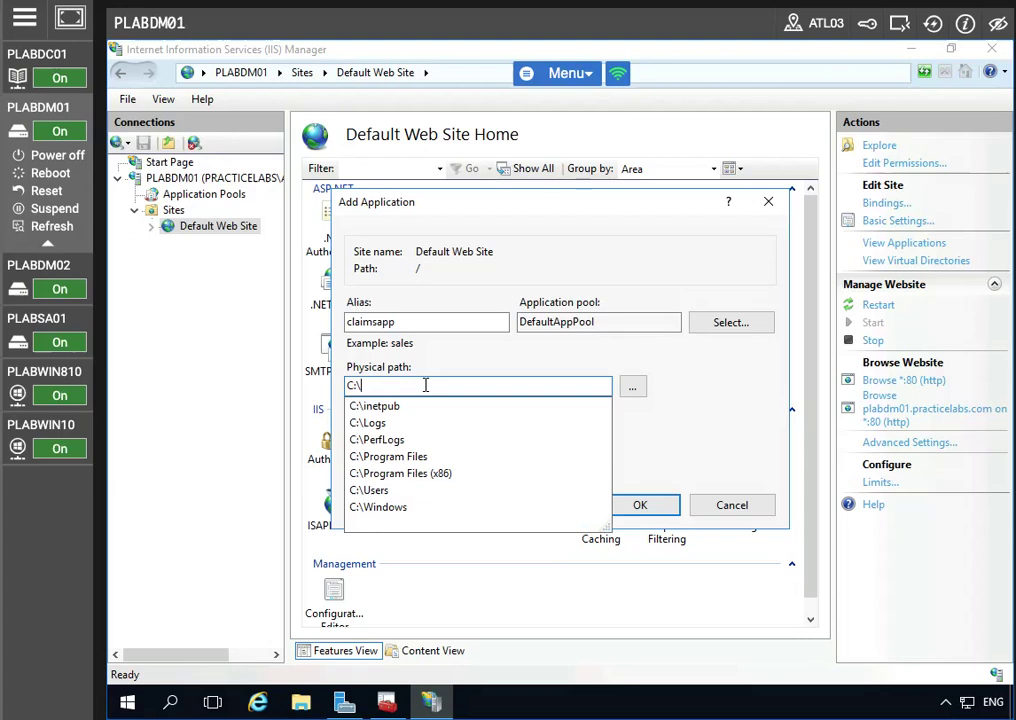
type("inetpub")
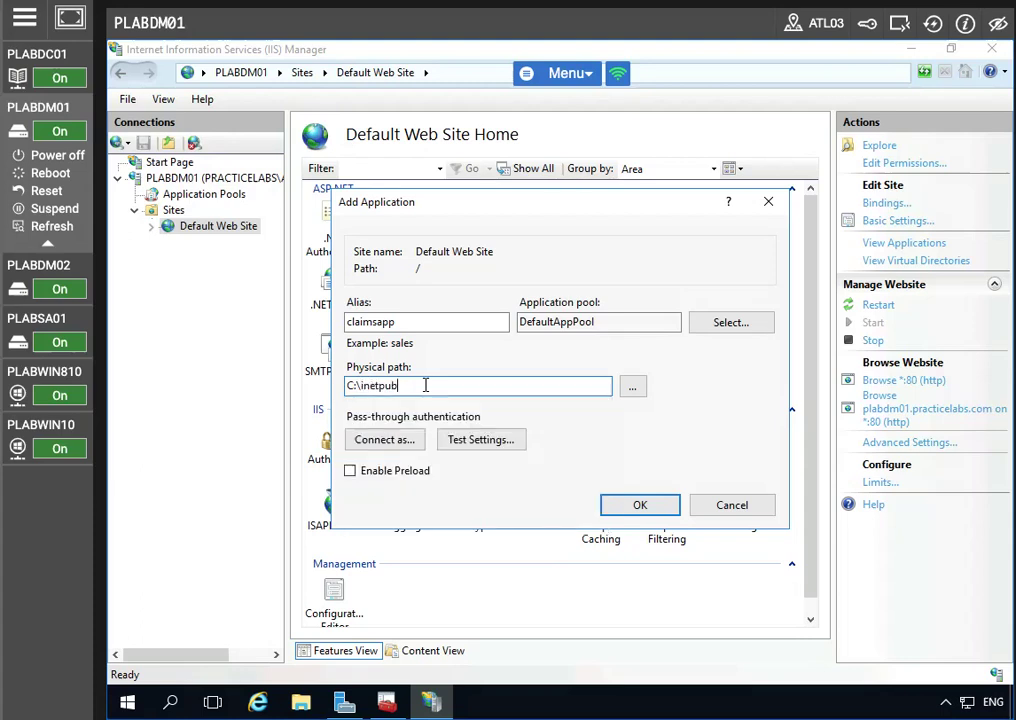
type("\\www")
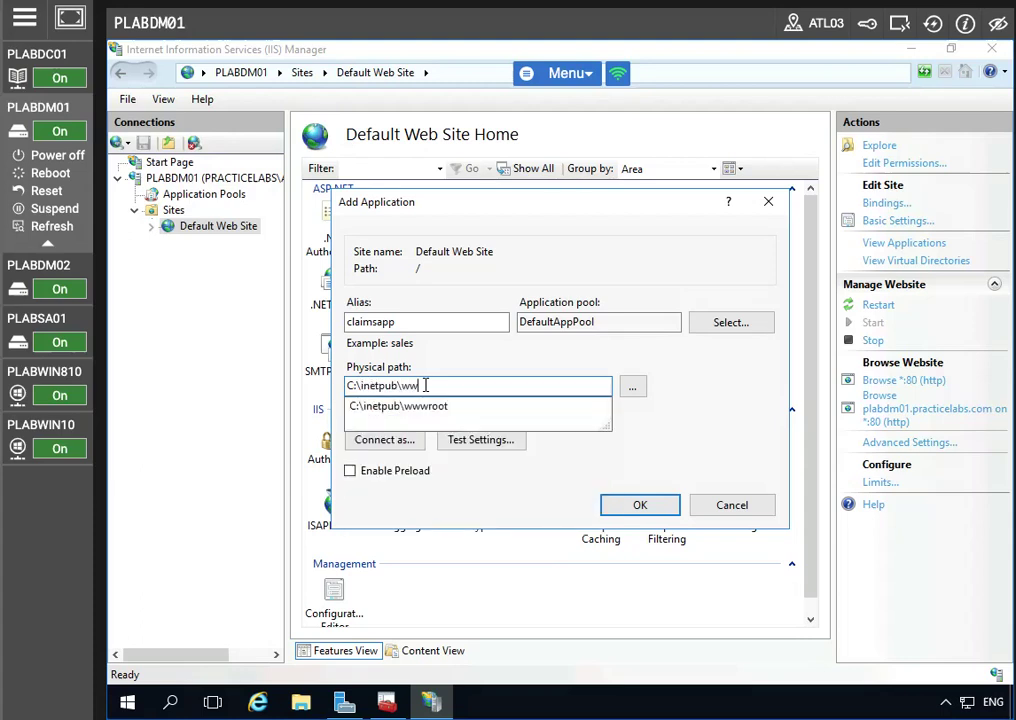
type("root")
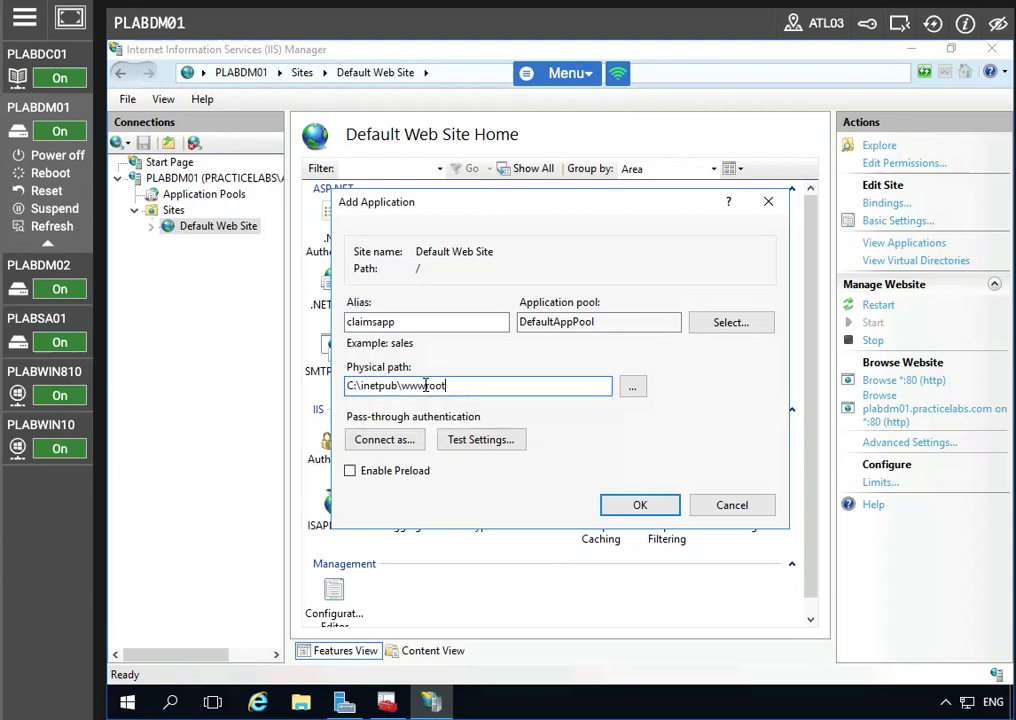
type("\\Claims")
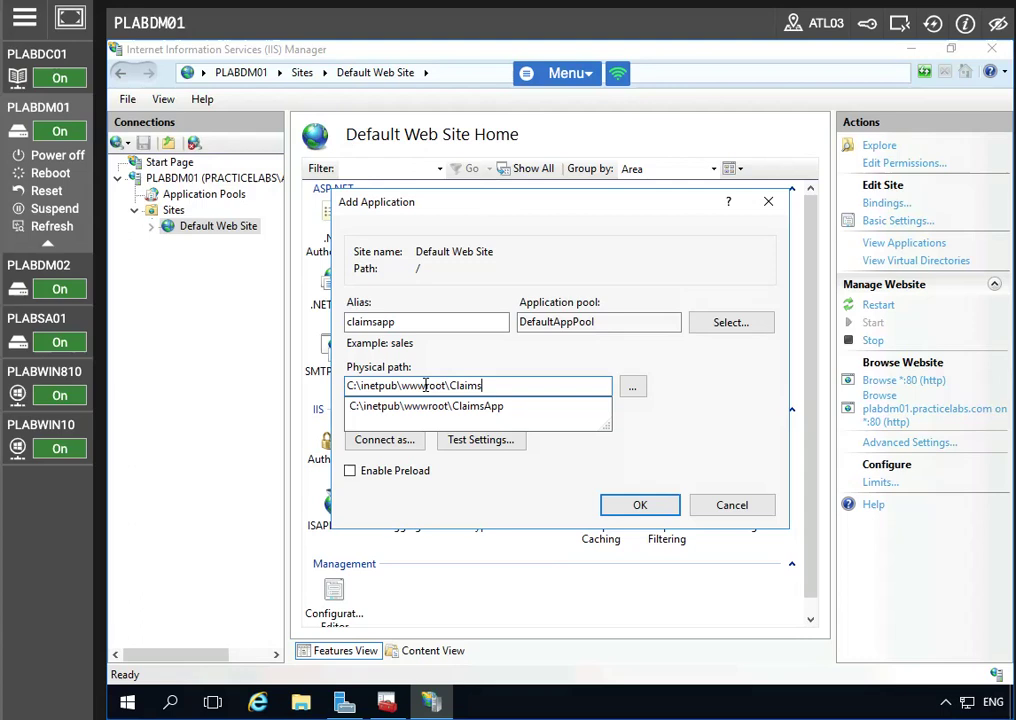
type("App")
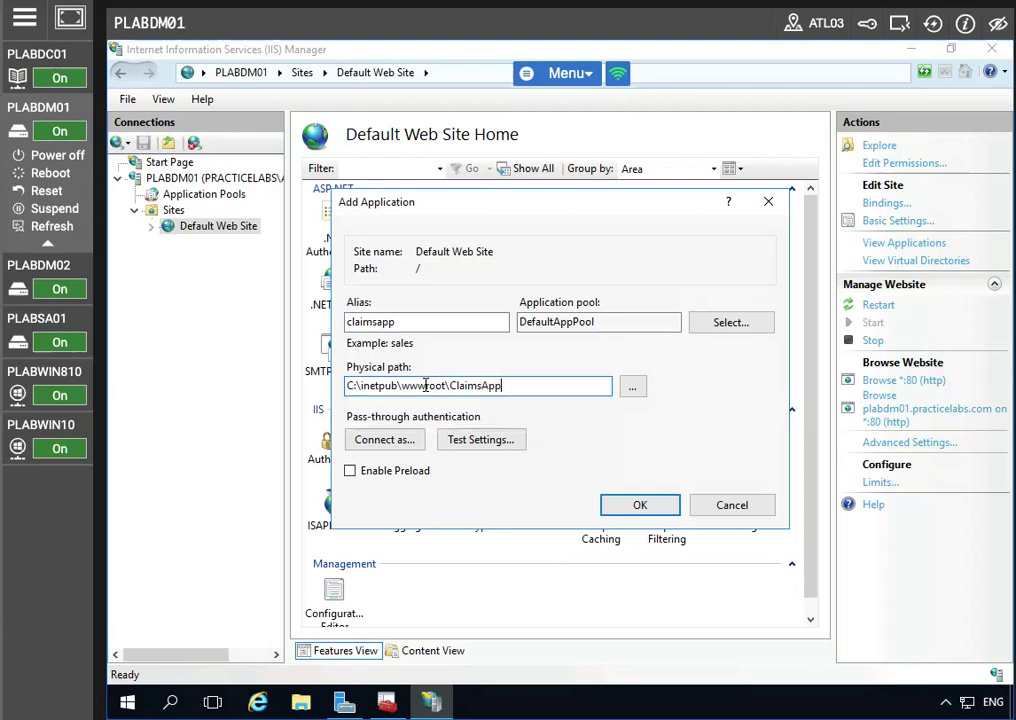
left_click(655, 511)
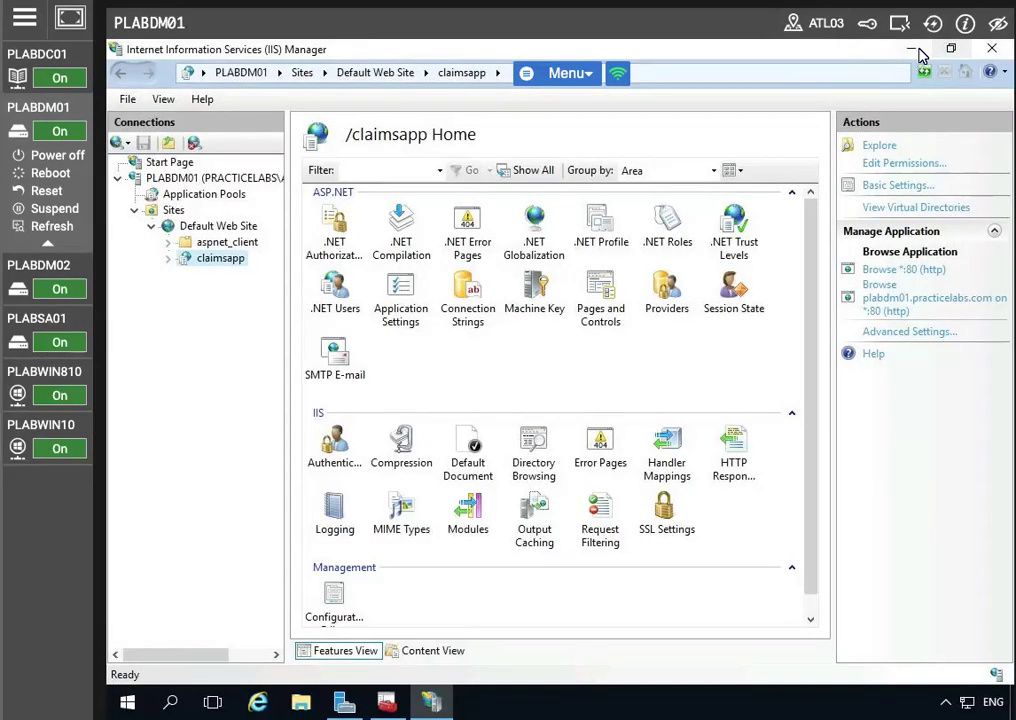
left_click(910, 48)
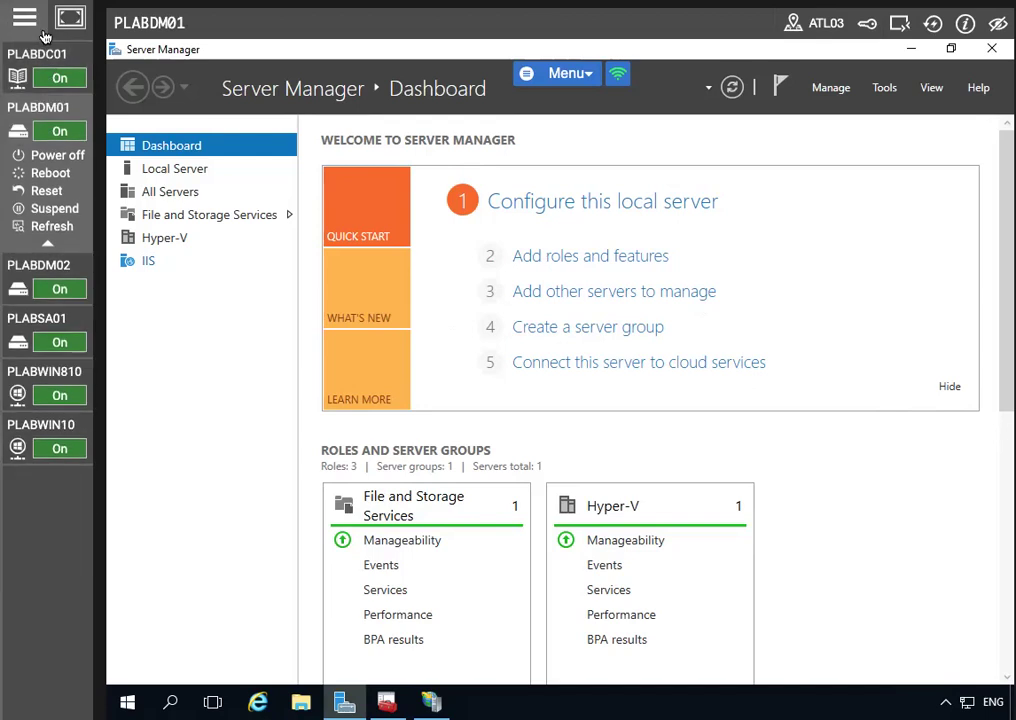
Select PLABDC01 in the lab machine list to switch to that server
mouse_move(27, 407)
mouse_move(20, 330)
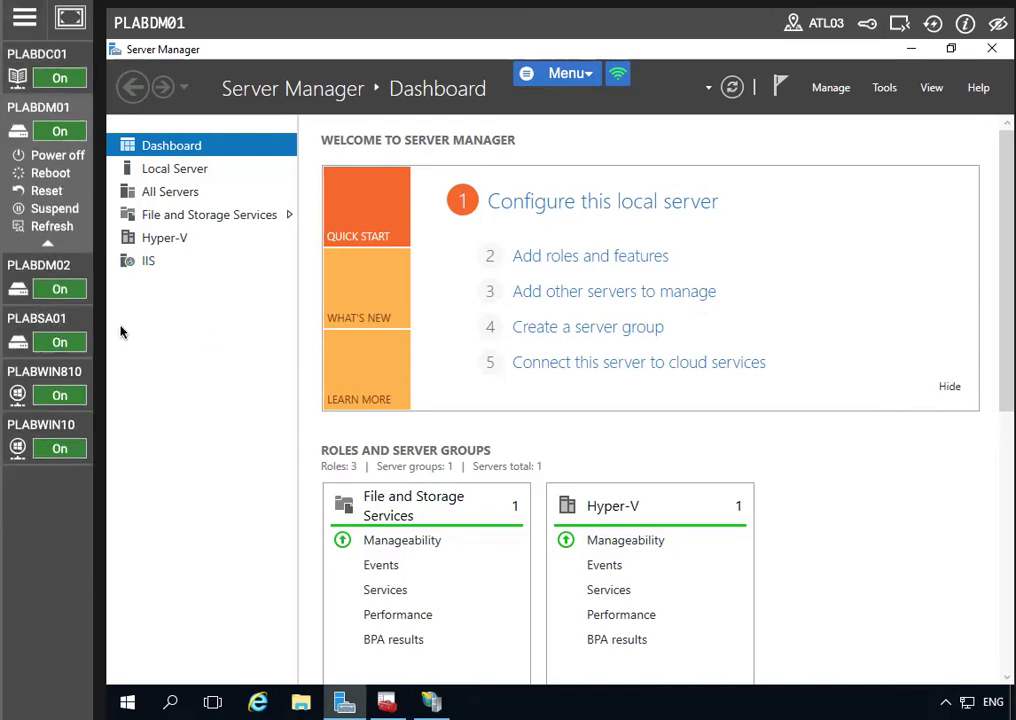
left_click(32, 60)
Run 'Add-WindowsFeature Web-Server, Web-WebServer -IncludeManagementTools' in PowerShell on PLABDC01
left_click(344, 703)
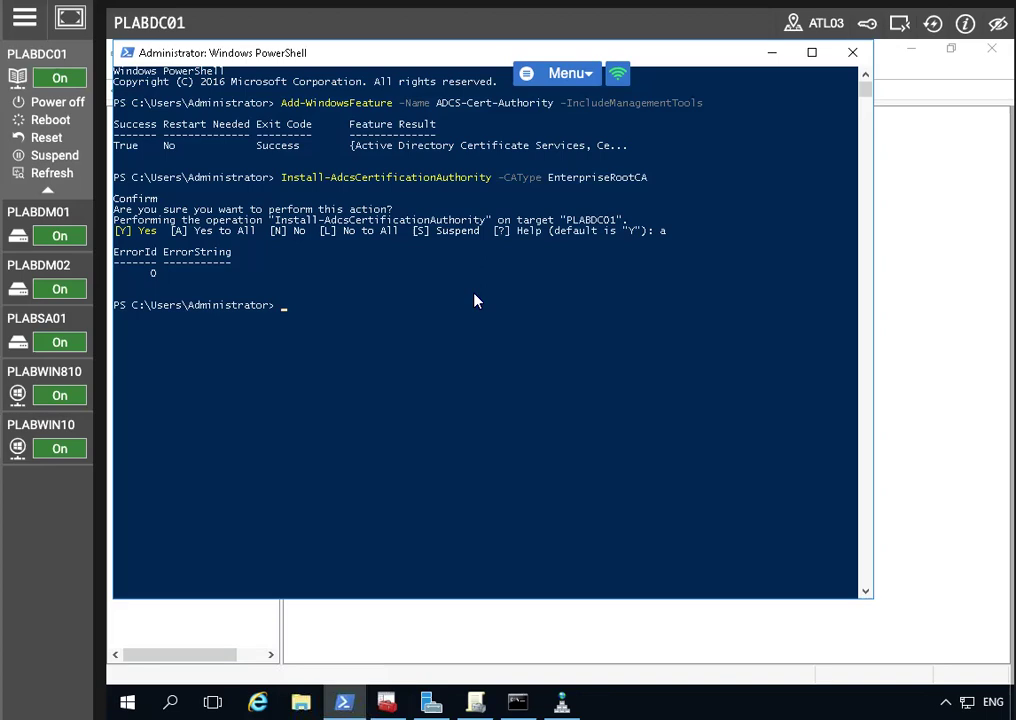
key("Up")
key("Up")
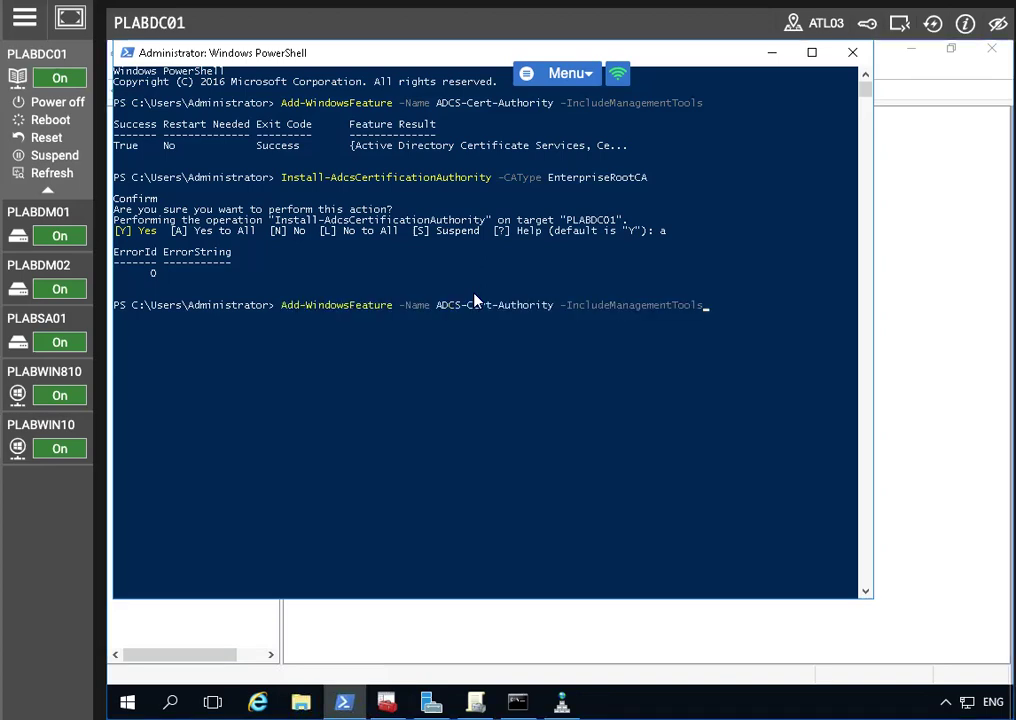
key("BackSpace")
key("BackSpace")
key("BackSpace")
key("BackSpace")
key("BackSpace")
key("BackSpace")
key("BackSpace")
key("BackSpace")
key("BackSpace")
key("BackSpace")
key("BackSpace")
key("BackSpace")
key("BackSpace")
key("BackSpace")
key("BackSpace")
key("BackSpace")
key("BackSpace")
key("BackSpace")
key("BackSpace")
key("BackSpace")
key("BackSpace")
key("BackSpace")
key("BackSpace")
key("BackSpace")
key("BackSpace")
key("BackSpace")
key("BackSpace")
key("BackSpace")
key("BackSpace")
key("BackSpace")
key("BackSpace")
key("BackSpace")
key("BackSpace")
key("BackSpace")
key("BackSpace")
key("BackSpace")
key("BackSpace")
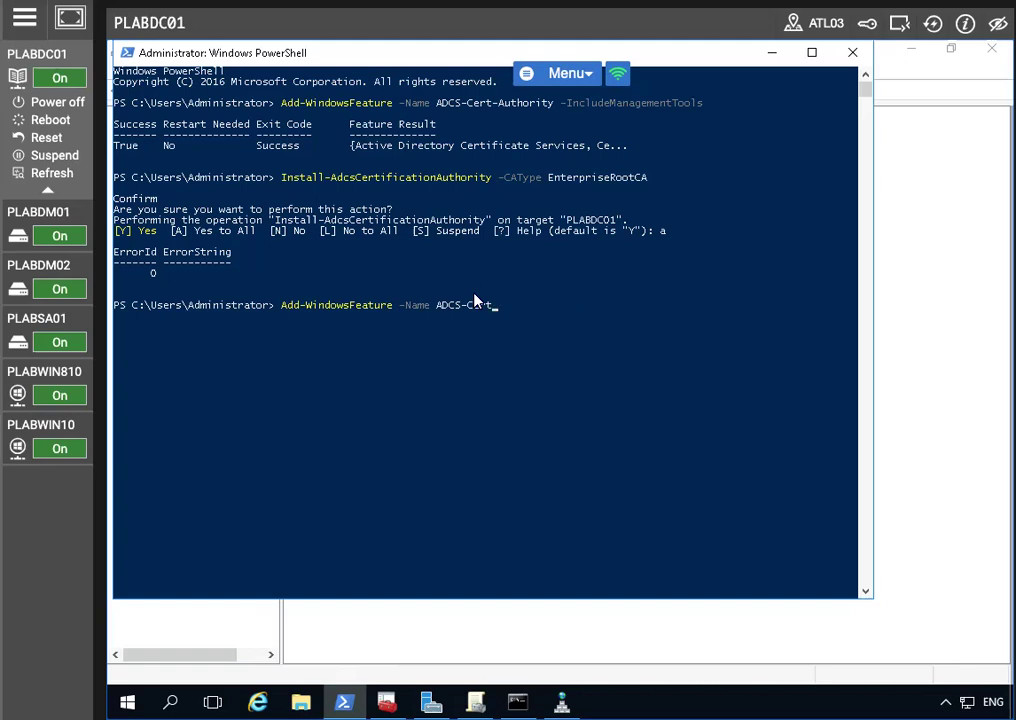
key("BackSpace")
key("BackSpace")
key("BackSpace")
key("BackSpace")
key("BackSpace")
key("BackSpace")
key("BackSpace")
key("BackSpace")
type("Web-Server, Web-WebSe")
type("rver -Include")
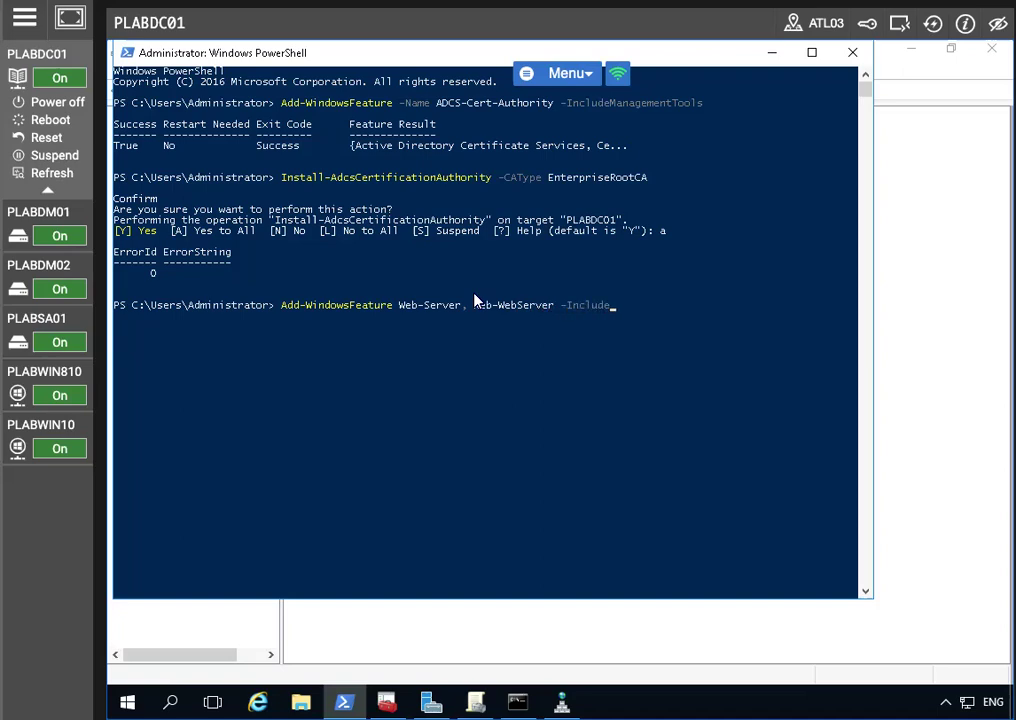
type("ManagementTools")
key("Return")
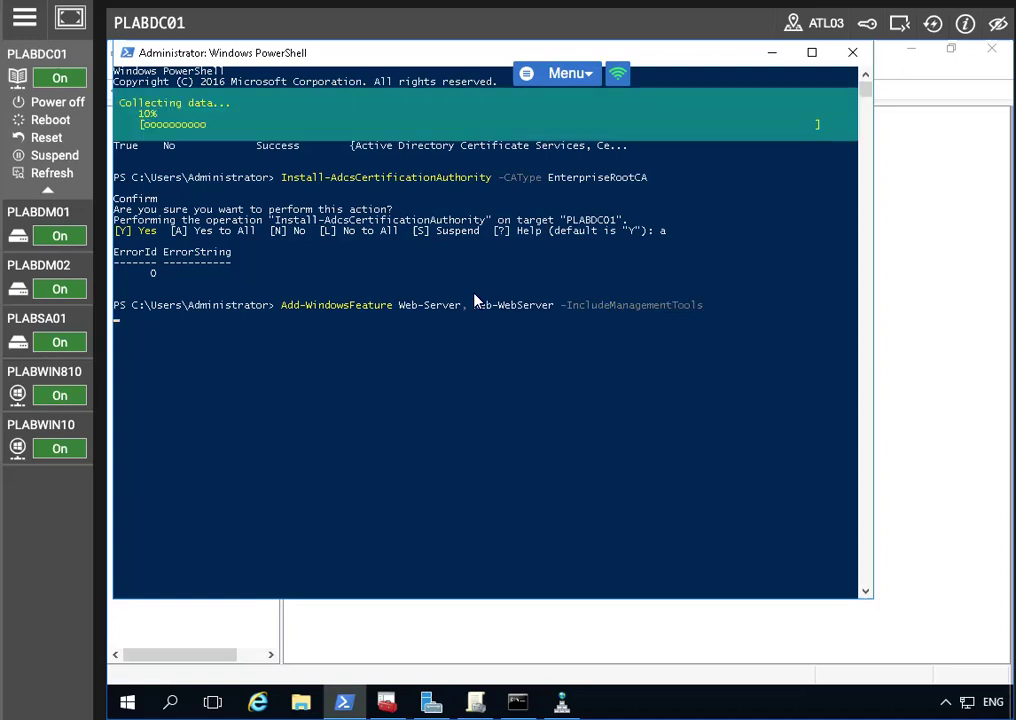